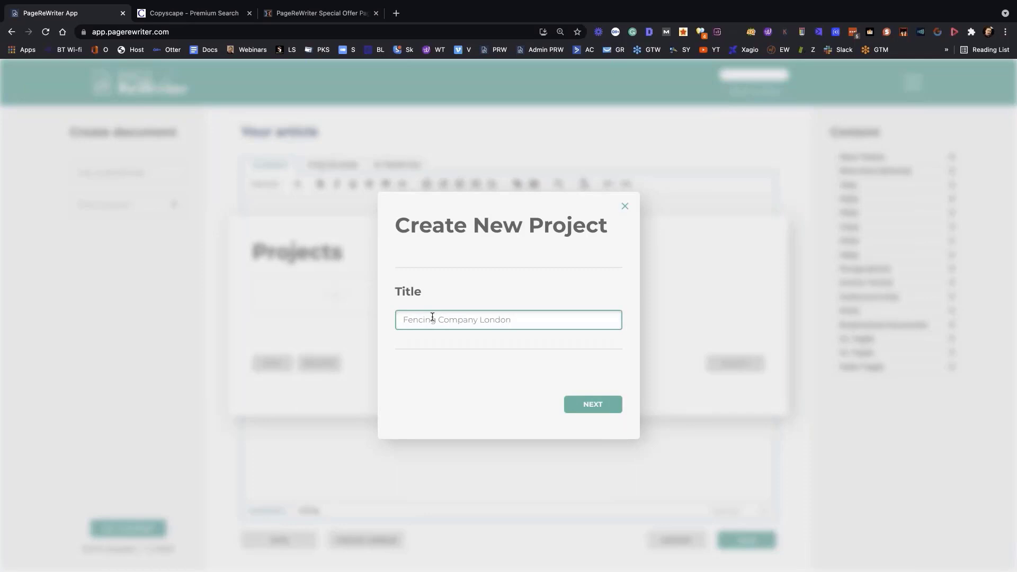
# Copy the title "Fencing Company London" and create the new project with it
pyautogui.tripleClick(483, 318)
pyautogui.press('super+c')
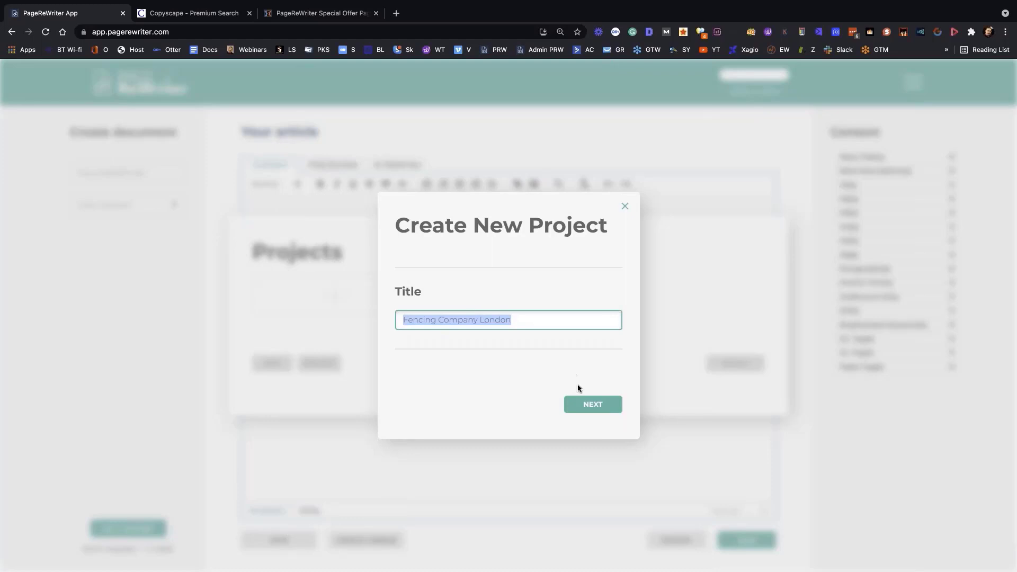
pyautogui.click(601, 413)
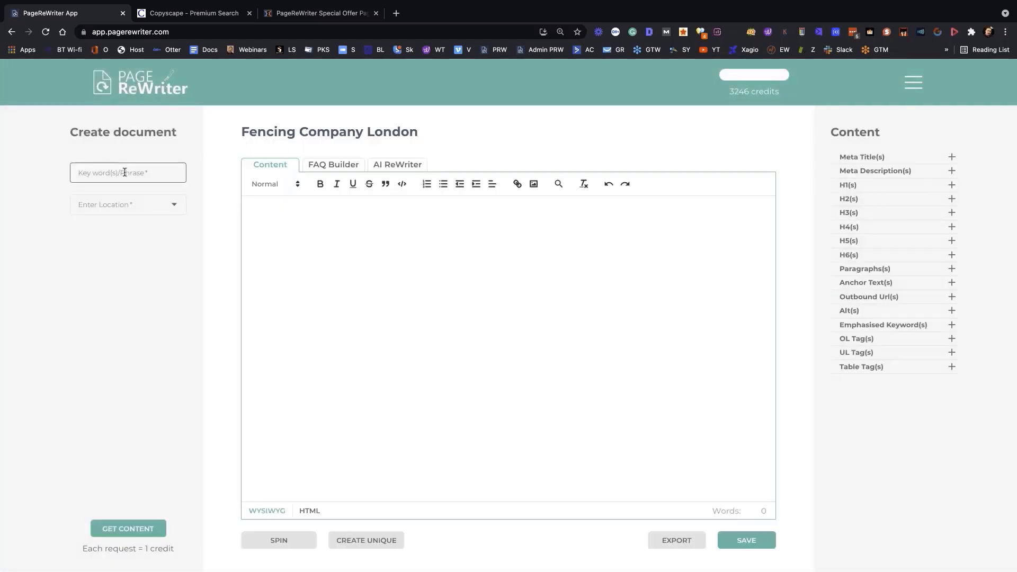
# Paste the project title "Fencing Company London" as the document's keyword phrase
pyautogui.click(124, 172)
pyautogui.click(913, 82)
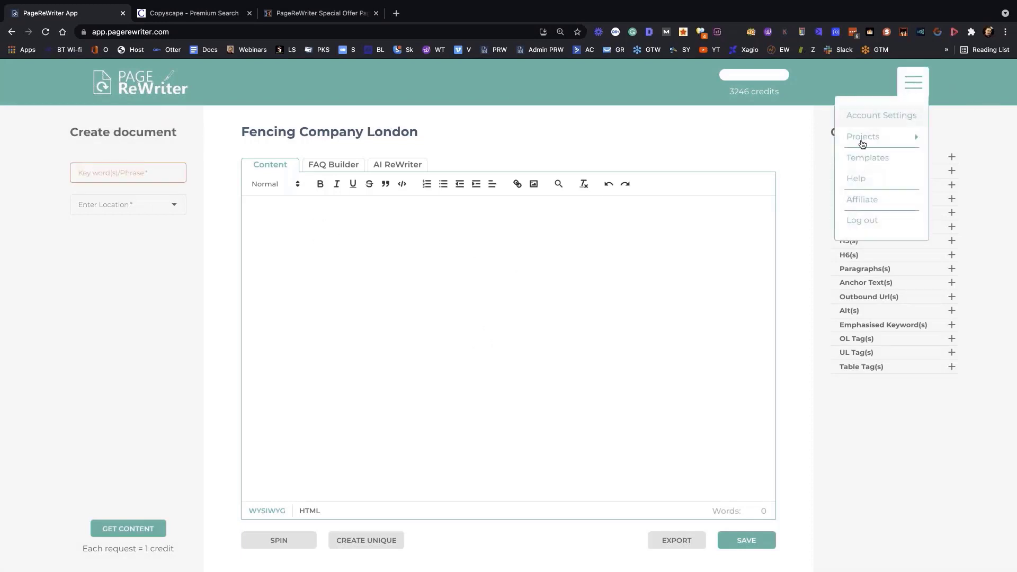
pyautogui.click(94, 170)
pyautogui.press('super+v')
# Set the location to London, England, United Kingdom and get the content for the keyword phrase
pyautogui.click(91, 199)
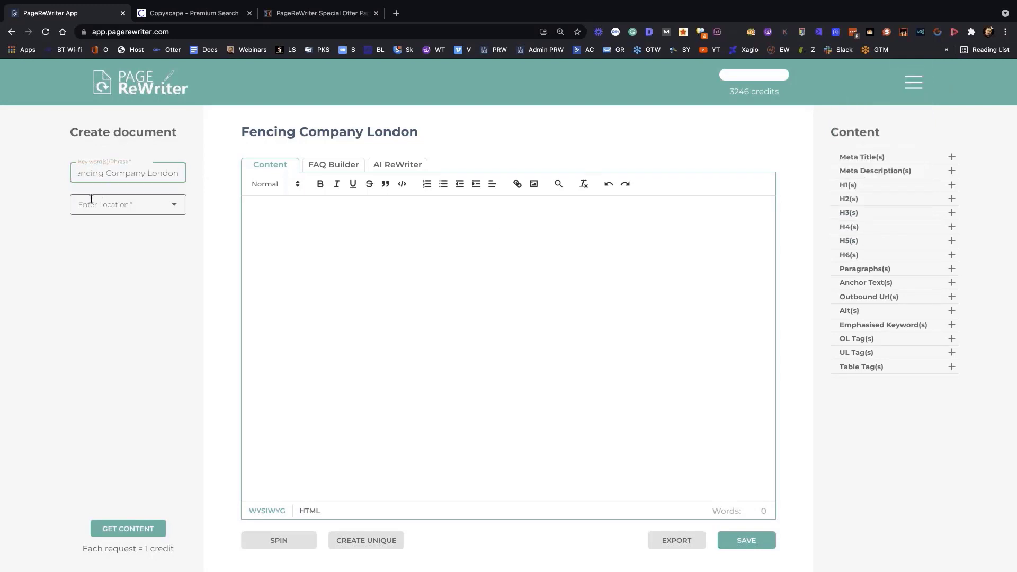
pyautogui.write('Lond')
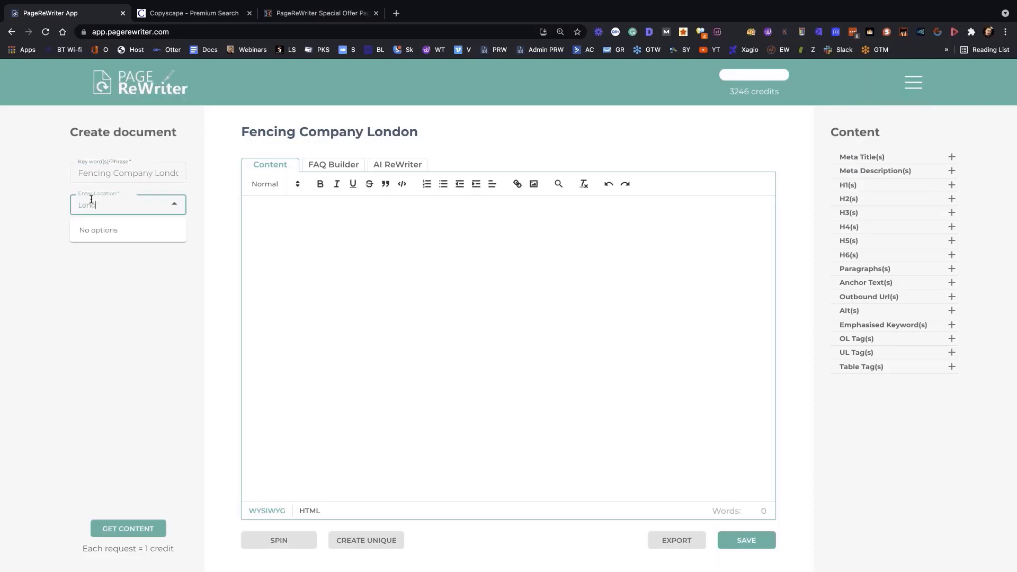
pyautogui.write('on')
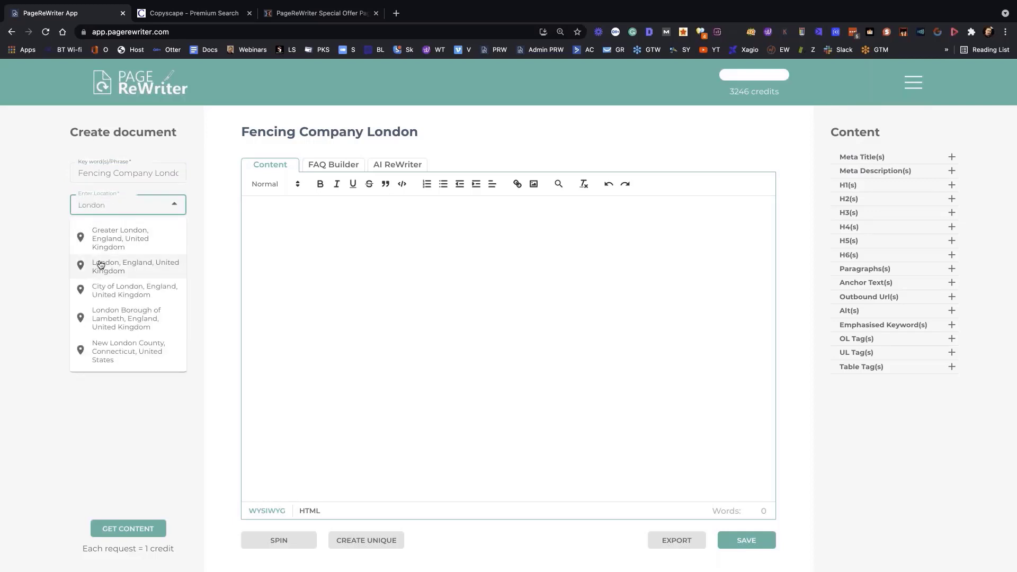
pyautogui.click(104, 266)
pyautogui.click(113, 530)
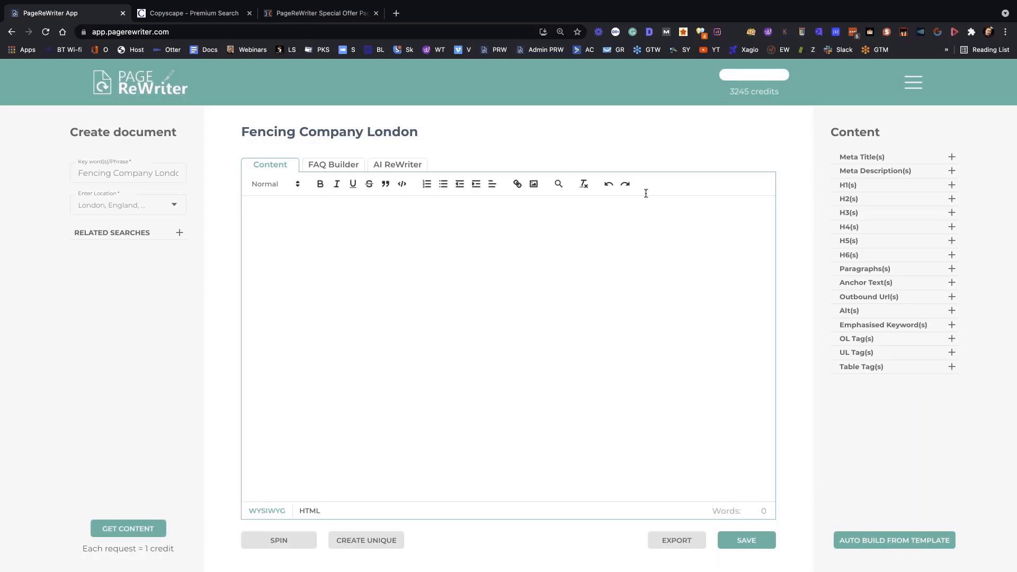
# Insert all the collected meta titles into the article at once and delete them again
pyautogui.click(952, 158)
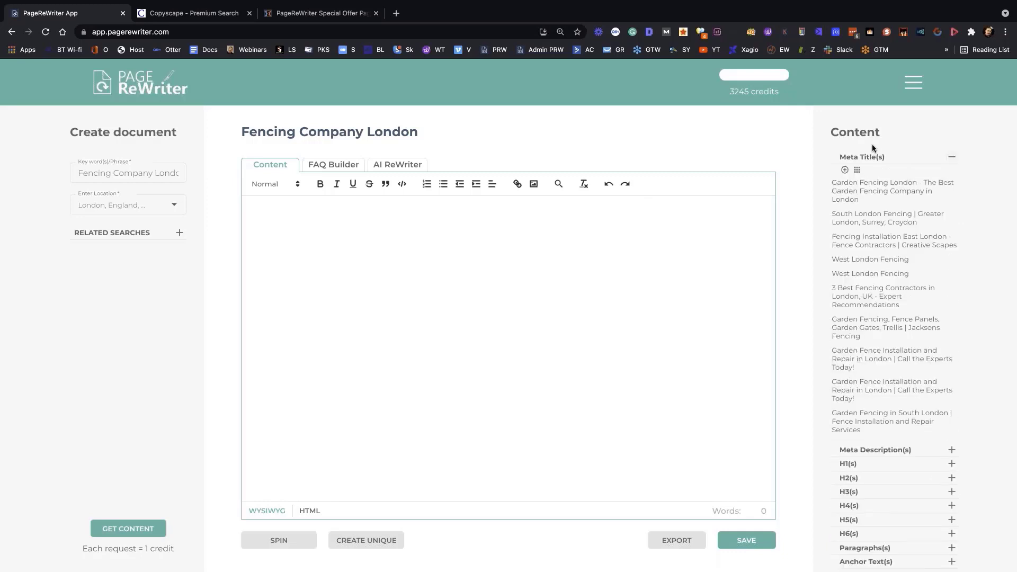
pyautogui.click(856, 171)
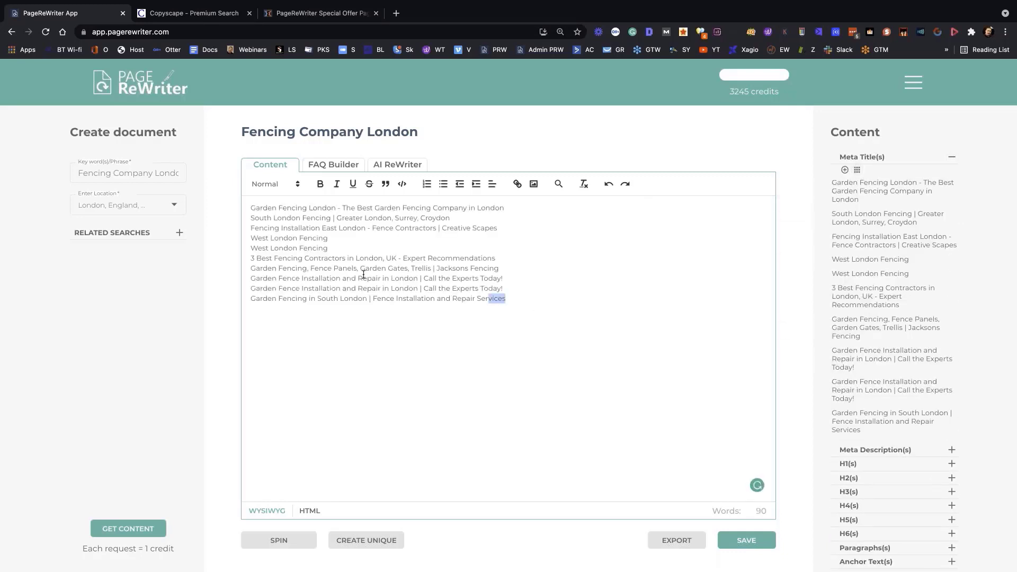
pyautogui.moveTo(536, 308); pyautogui.dragTo(228, 201)
pyautogui.press('BackSpace')
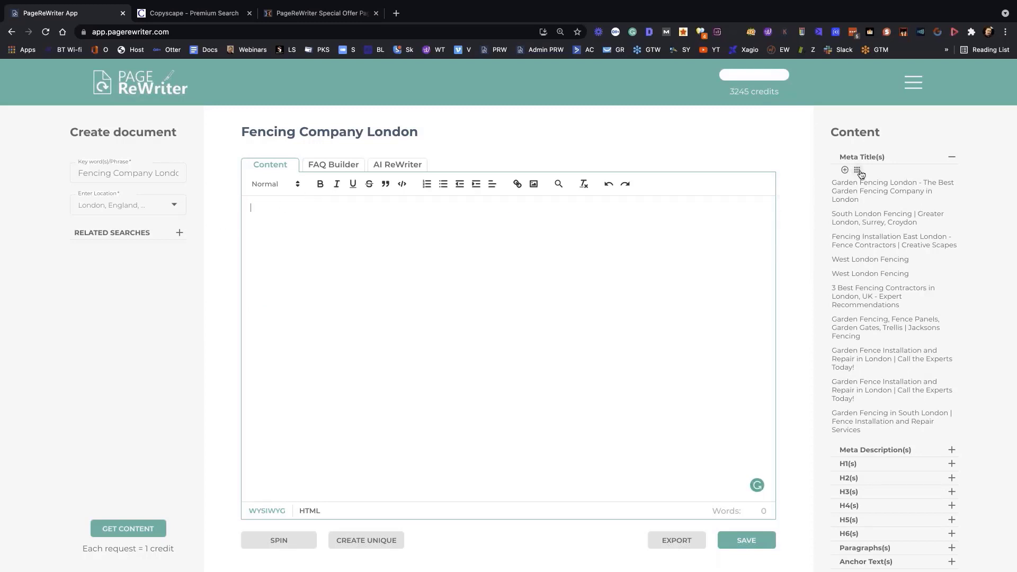
# Insert only the first meta title into the empty article and remove it again
pyautogui.click(866, 197)
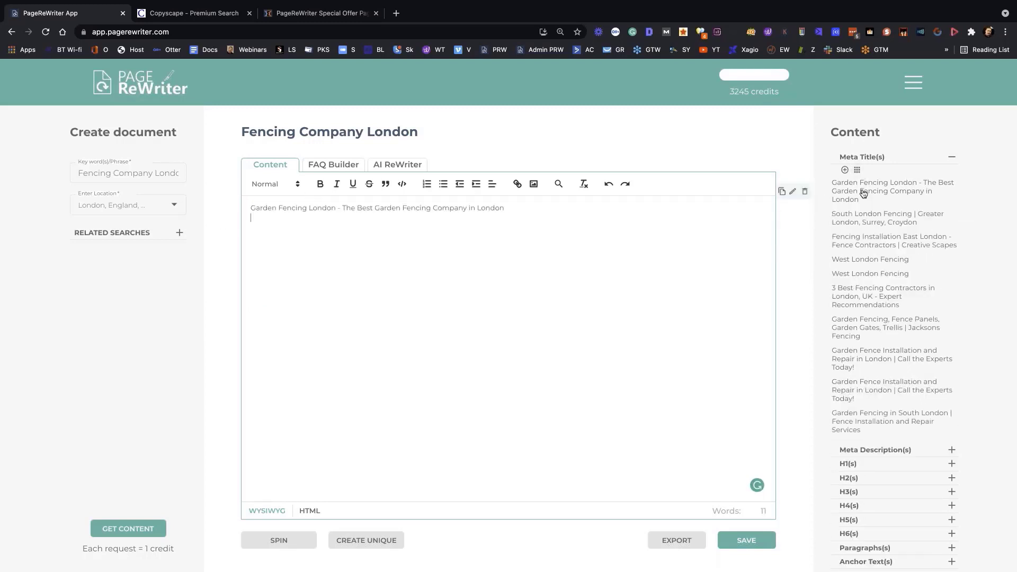
pyautogui.tripleClick(434, 209)
pyautogui.press('BackSpace')
# Insert the first meta title into the article and shorten its list entry to "Garden Fencing London - The Best Garden Fencing"
pyautogui.moveTo(795, 193)
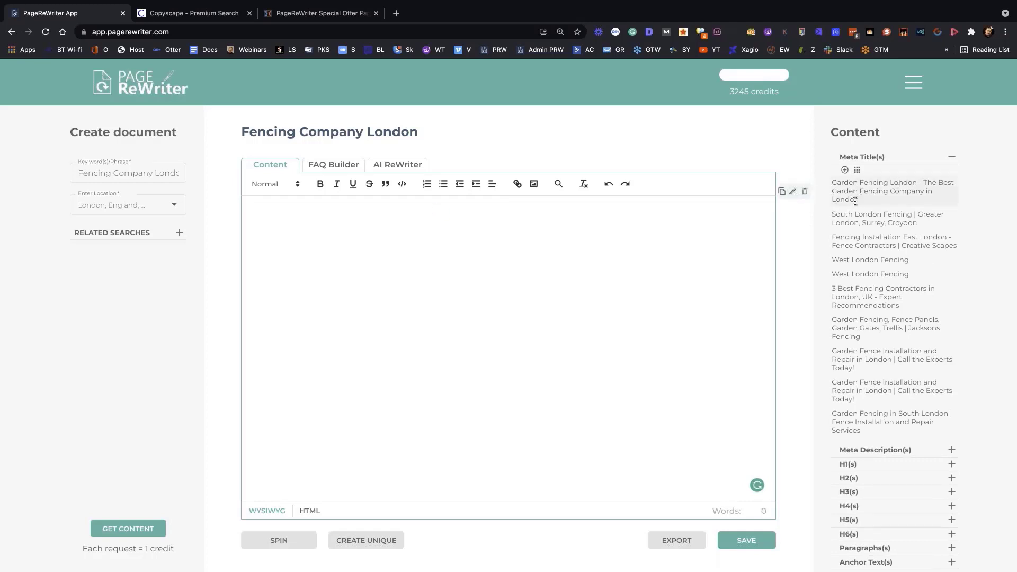
pyautogui.moveTo(861, 199); pyautogui.dragTo(890, 191)
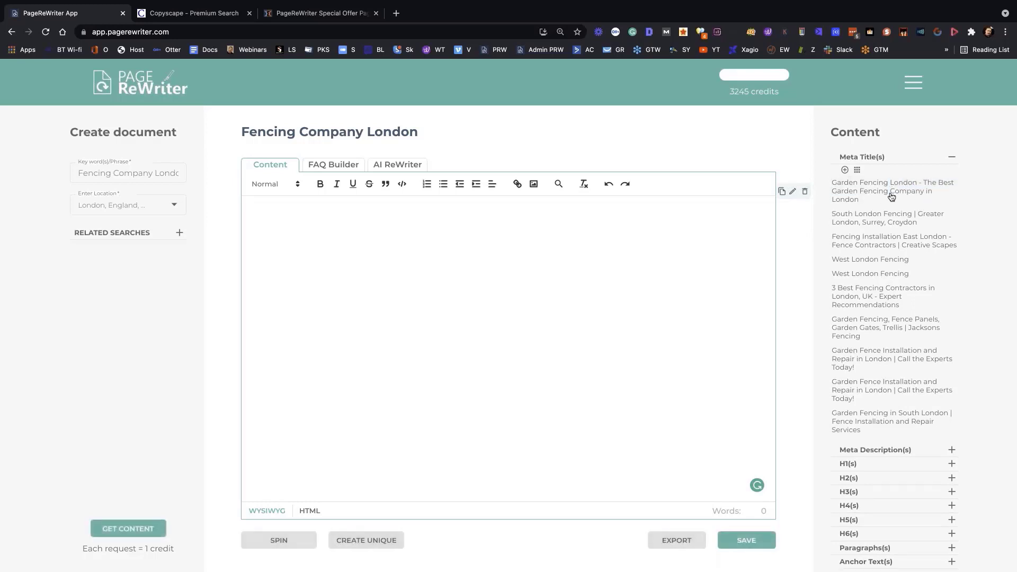
pyautogui.click(890, 192)
pyautogui.click(793, 191)
pyautogui.keyDown('shift'); pyautogui.click(889, 190); pyautogui.keyUp('shift')
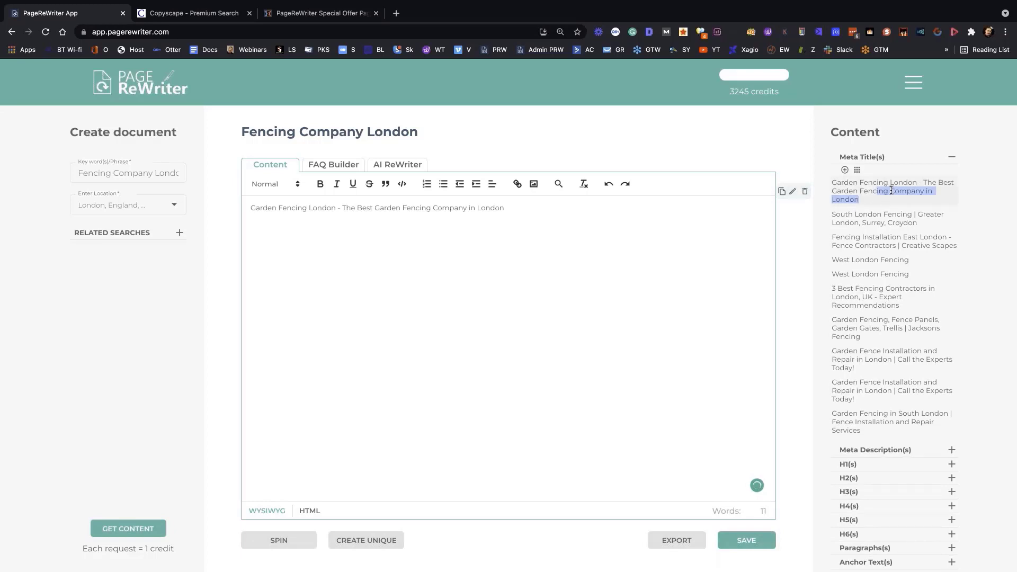
pyautogui.press('BackSpace')
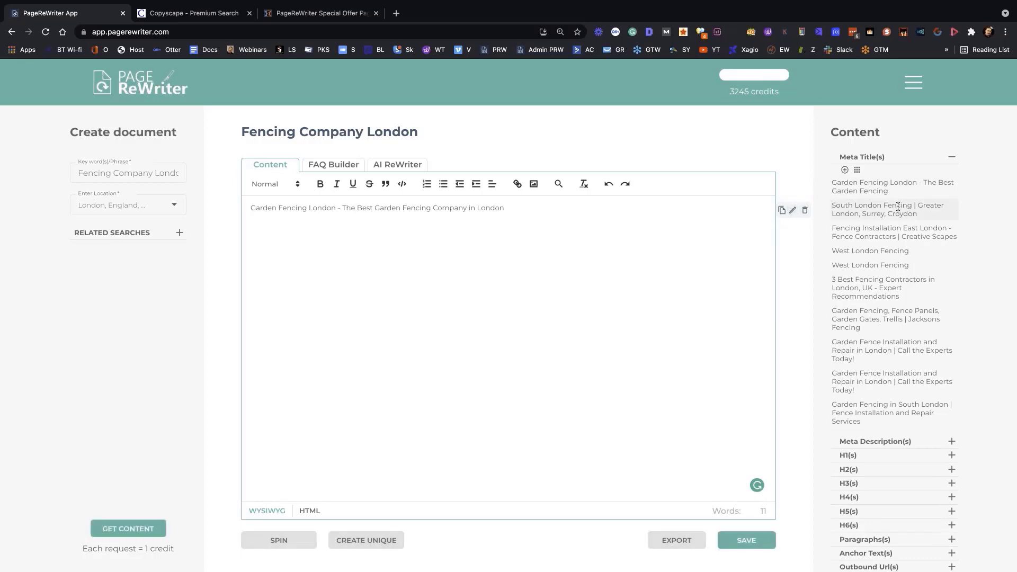
# Delete "Croydon" from the second meta title in the list and collapse the meta titles
pyautogui.moveTo(887, 213); pyautogui.dragTo(923, 214)
pyautogui.press('BackSpace')
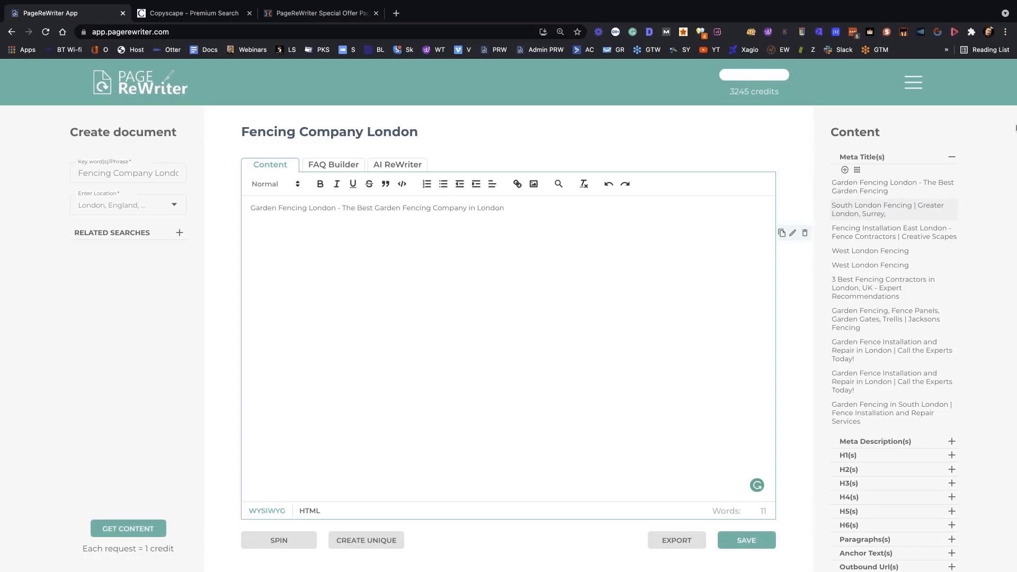
pyautogui.click(951, 161)
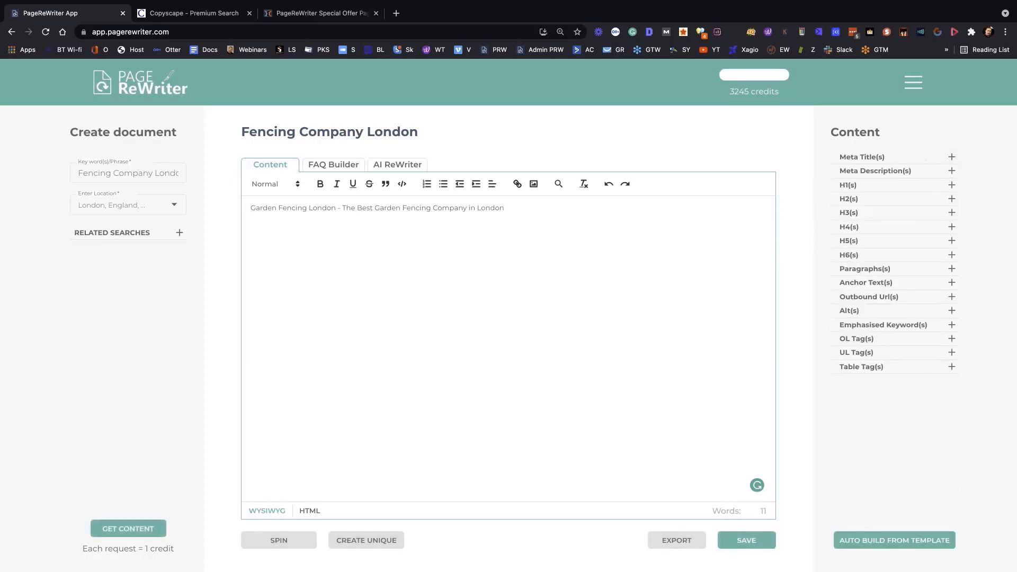
# Insert the collected paragraphs listing the SE, BR, CR and DA postcode areas into the article
pyautogui.click(955, 170)
pyautogui.click(955, 170)
pyautogui.click(952, 270)
pyautogui.scroll(-7, 941, 389)
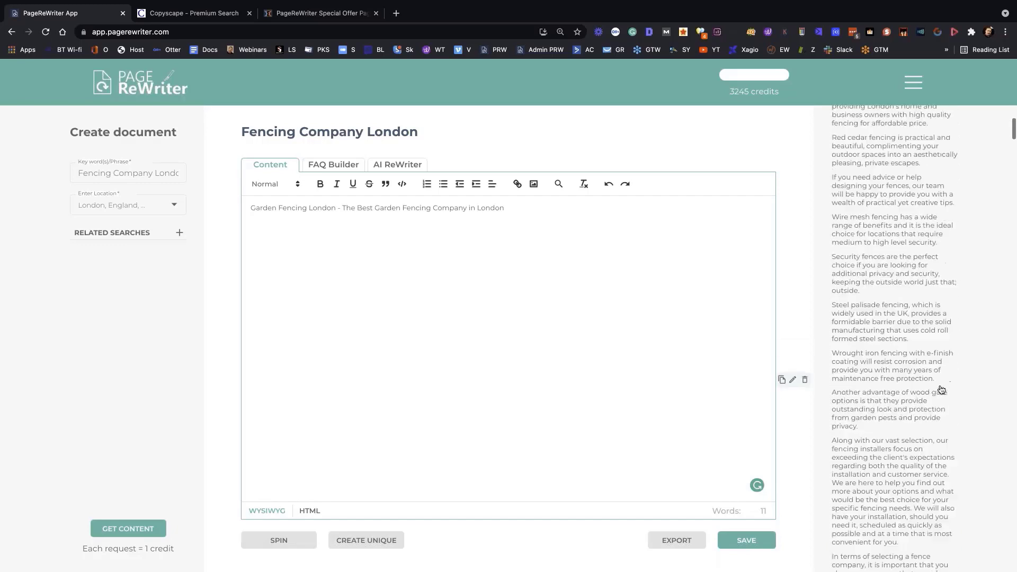
pyautogui.scroll(-15, 941, 389)
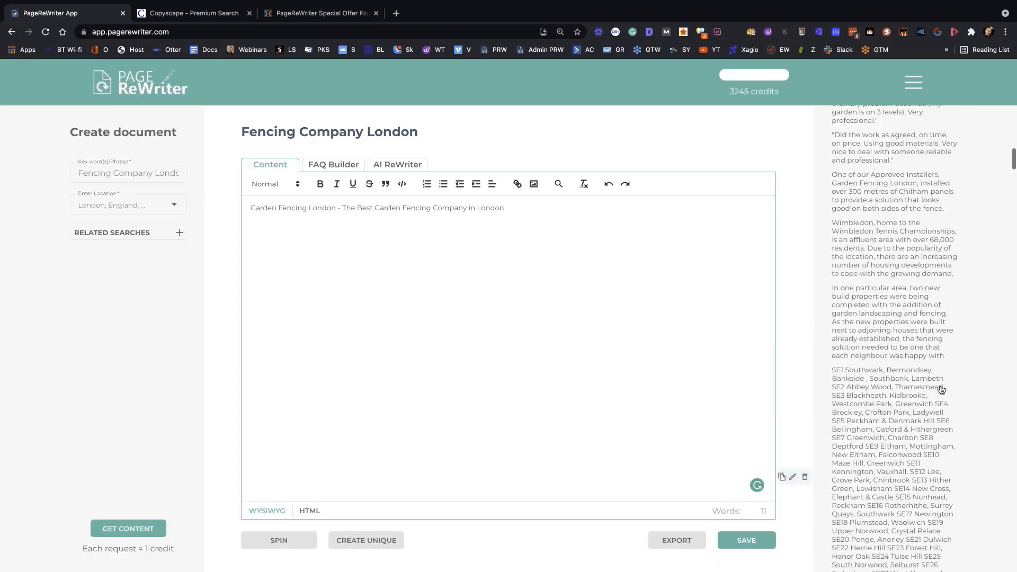
pyautogui.scroll(-3, 941, 389)
pyautogui.scroll(5, 938, 391)
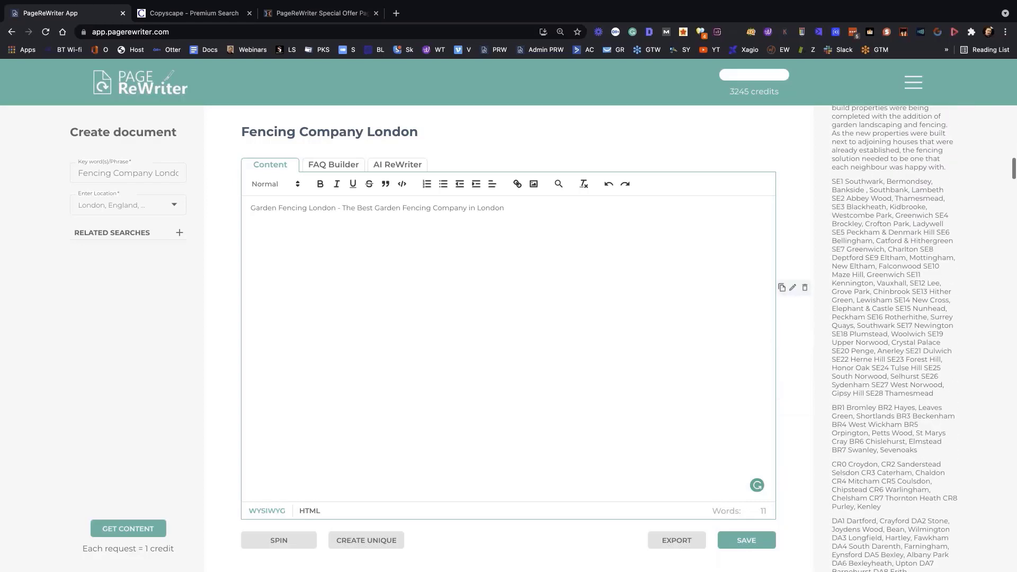
pyautogui.click(892, 320)
pyautogui.click(833, 411)
pyautogui.scroll(-1, 833, 411)
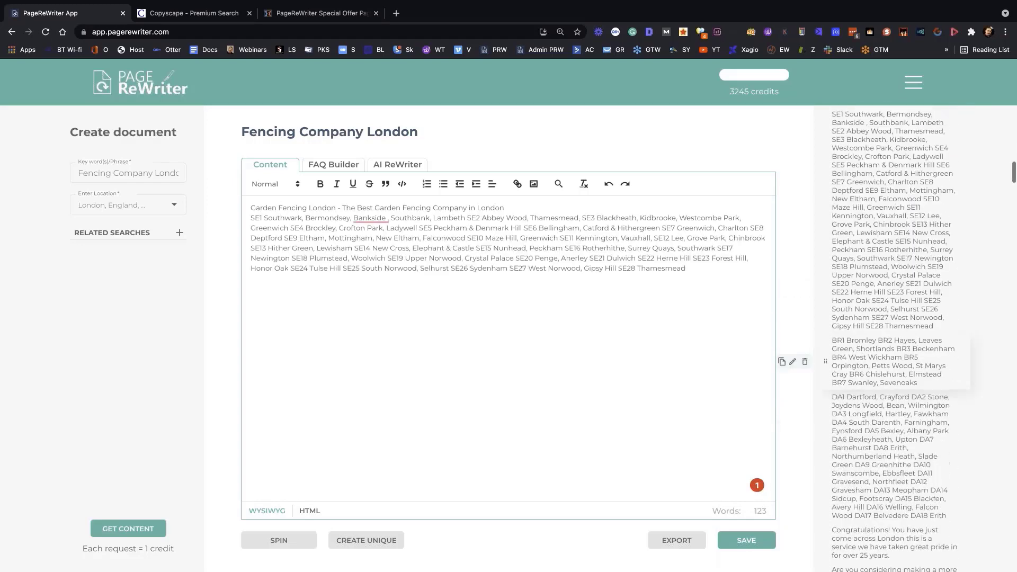
pyautogui.click(833, 411)
pyautogui.scroll(-2, 834, 408)
pyautogui.click(837, 362)
# Clear all the text from the article and collapse the collected paragraphs
pyautogui.moveTo(397, 352); pyautogui.dragTo(243, 211)
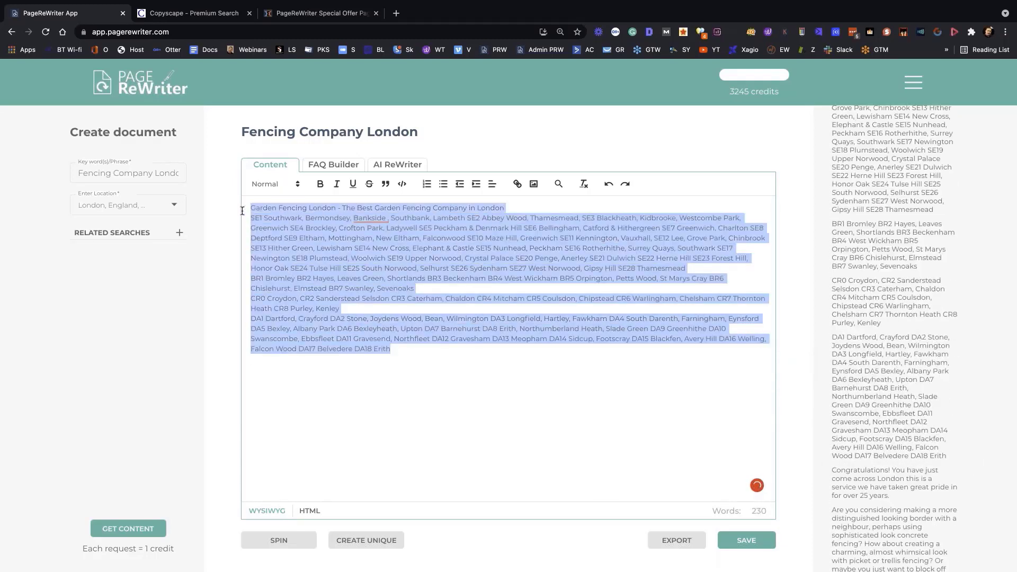
pyautogui.press('BackSpace')
pyautogui.scroll(-5, 834, 323)
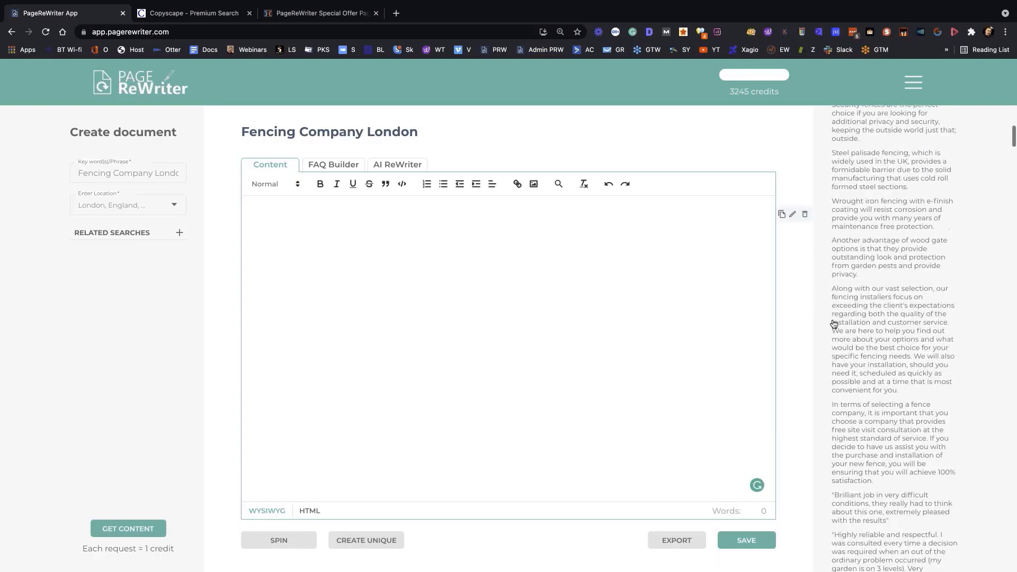
pyautogui.scroll(5, 834, 324)
pyautogui.click(952, 269)
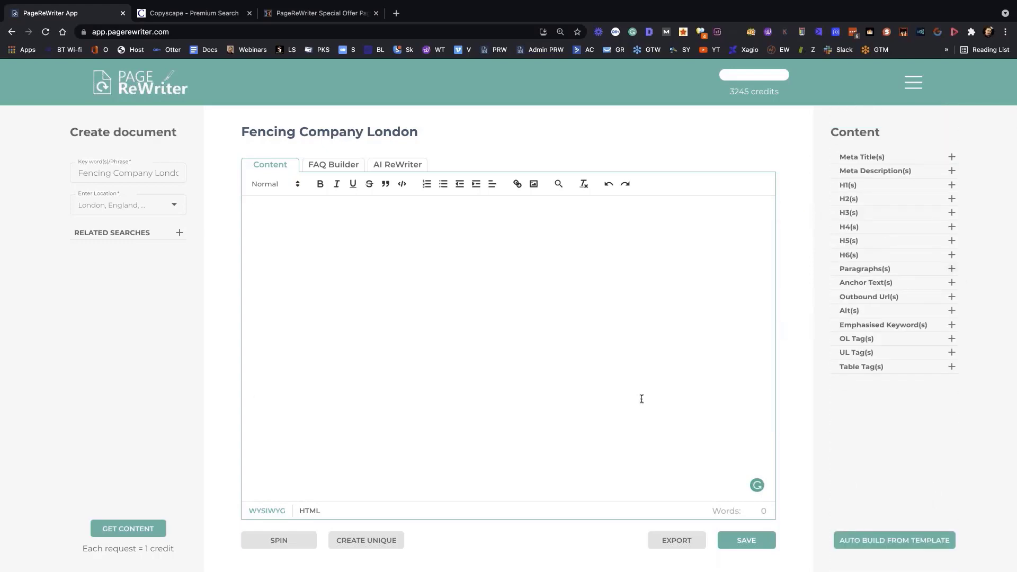
# Insert the first four collected paragraphs into the article, from Jacksons contemporary fences to the fence design advice
pyautogui.click(951, 269)
pyautogui.click(857, 321)
pyautogui.click(861, 349)
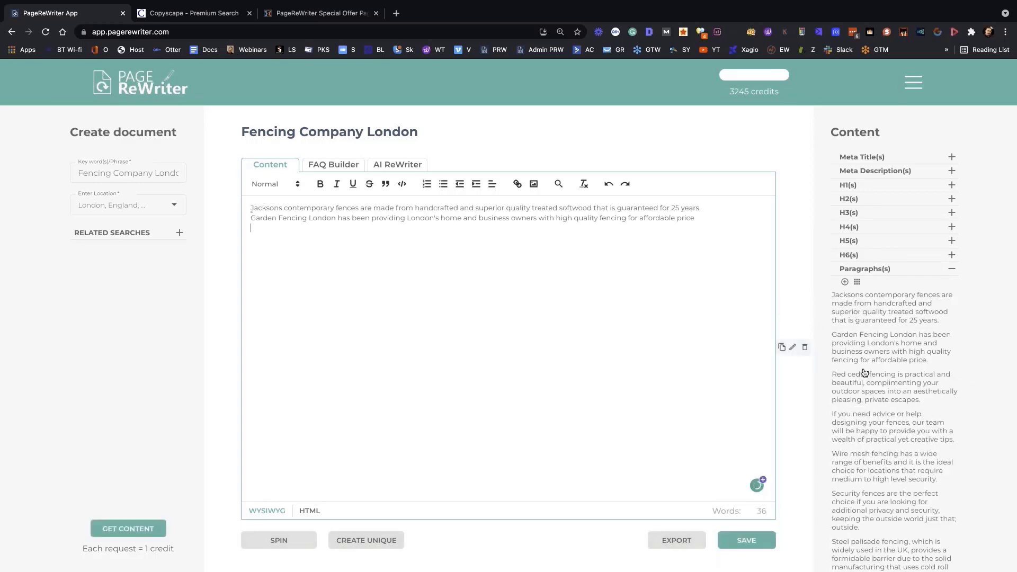
pyautogui.click(864, 386)
pyautogui.click(895, 426)
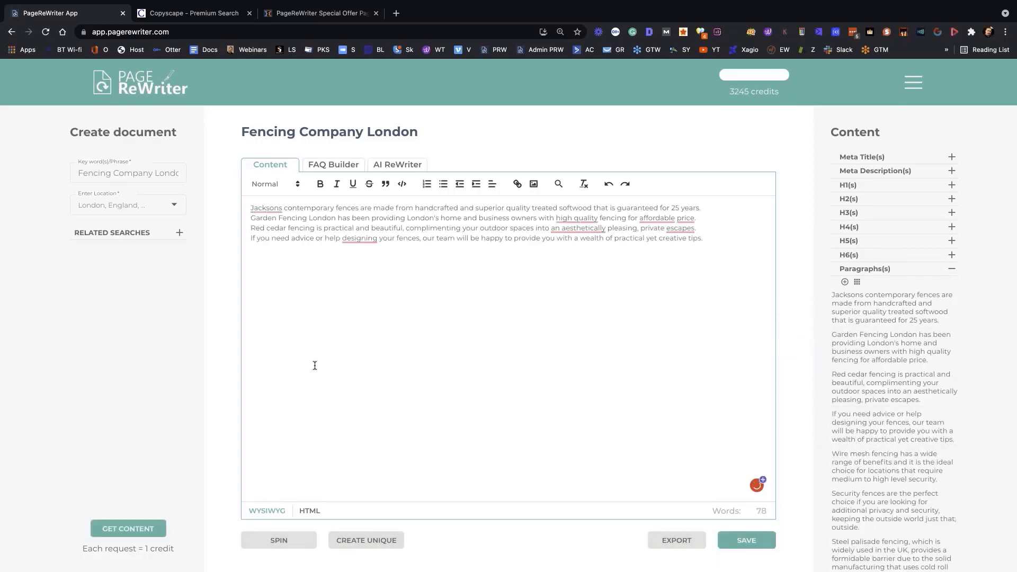
# Review the sentence, word and advanced spin settings and spin the article with automatic sentence rewriting on
pyautogui.click(275, 540)
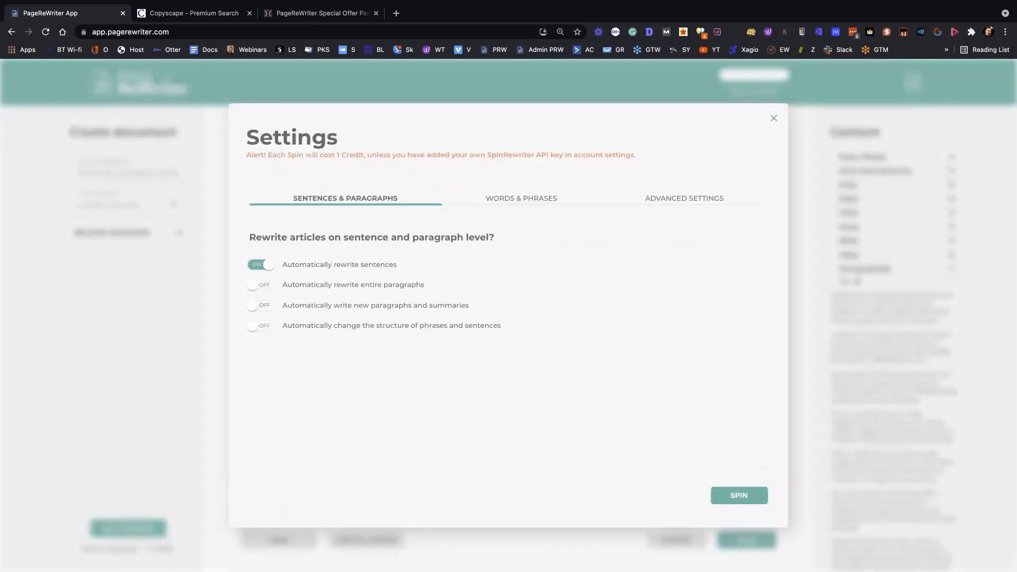
pyautogui.click(535, 196)
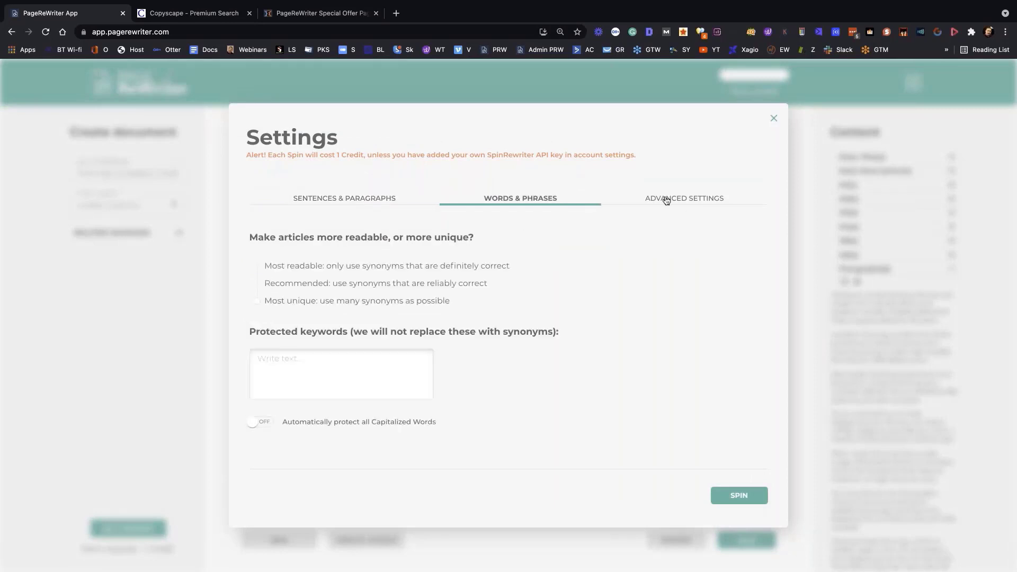
pyautogui.click(666, 200)
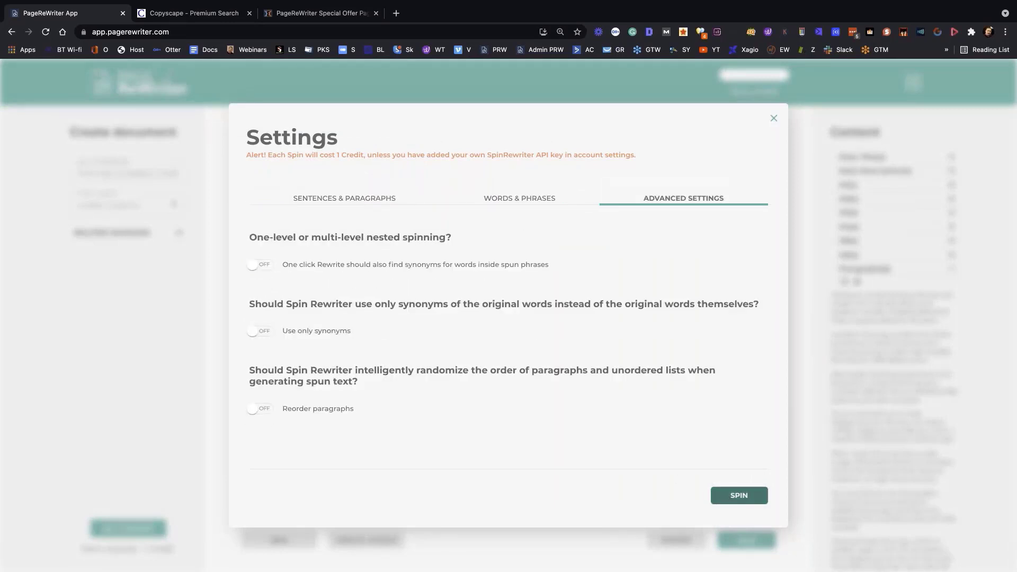
pyautogui.click(739, 495)
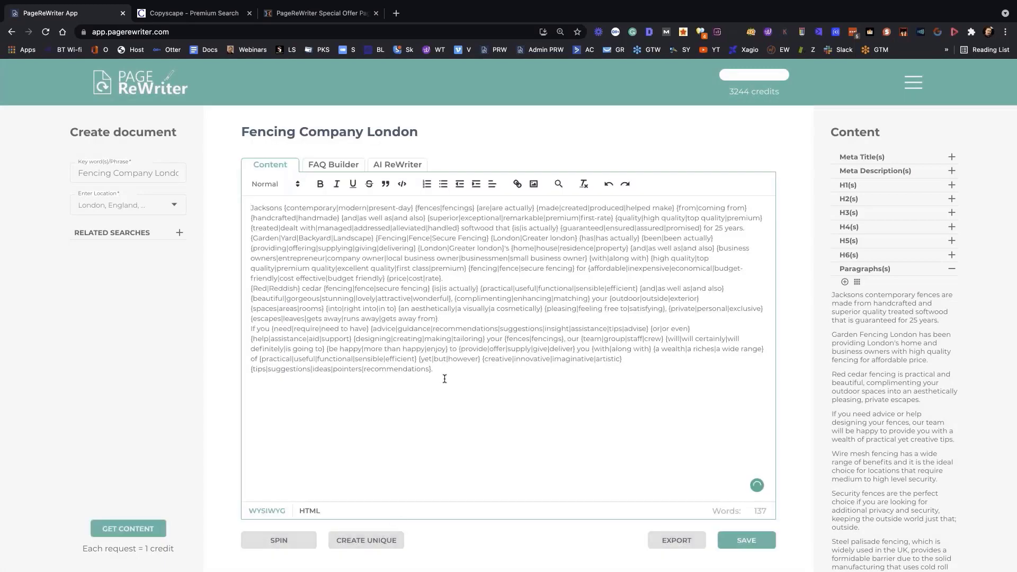
# Cut all the spun text out of the article and close the paragraphs list
pyautogui.moveTo(445, 379); pyautogui.dragTo(239, 198)
pyautogui.hotkey('ctrl', 'x')
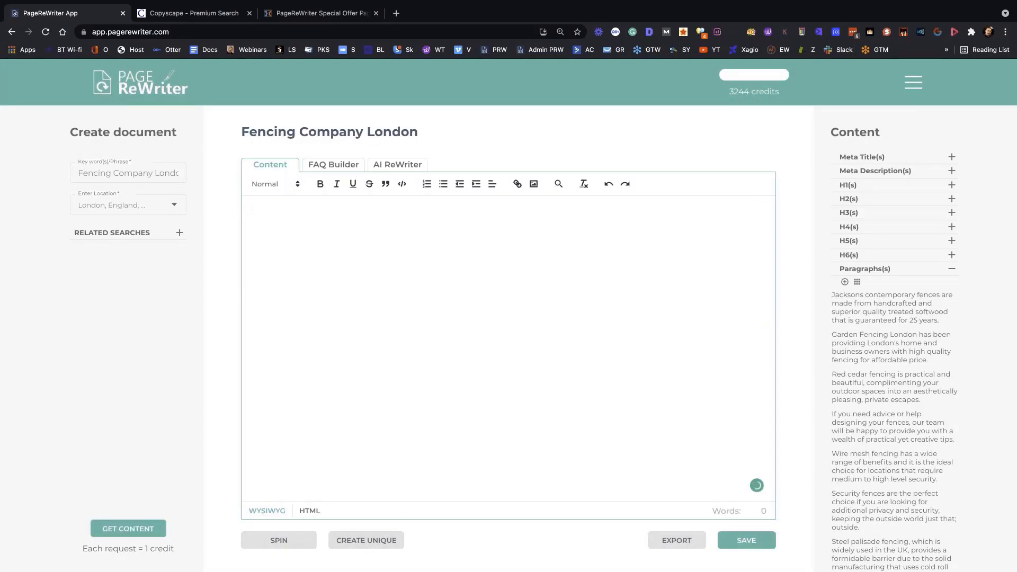
pyautogui.click(952, 270)
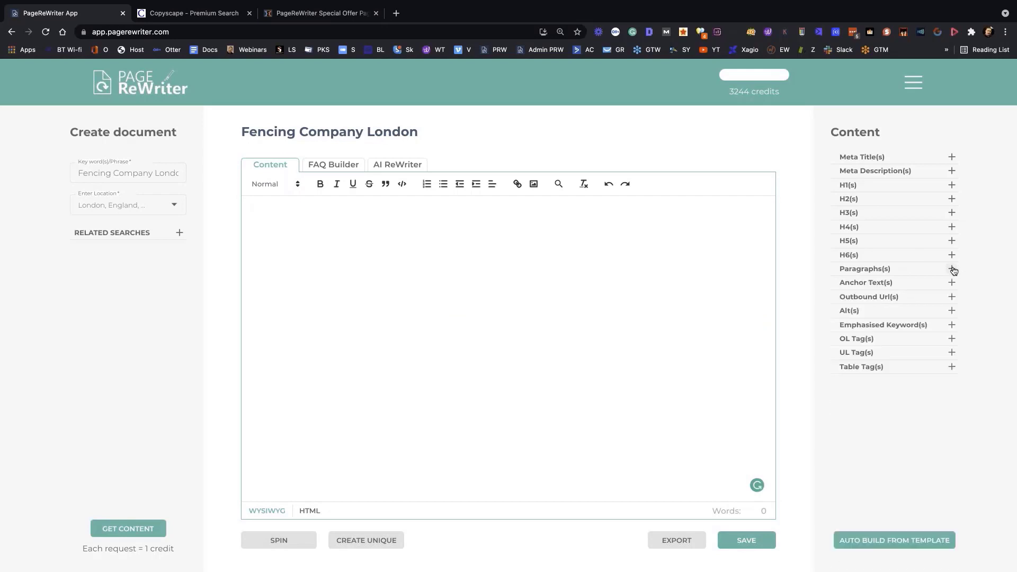
# Start an auto build from a template and create a new template titled "SEO"
pyautogui.click(879, 539)
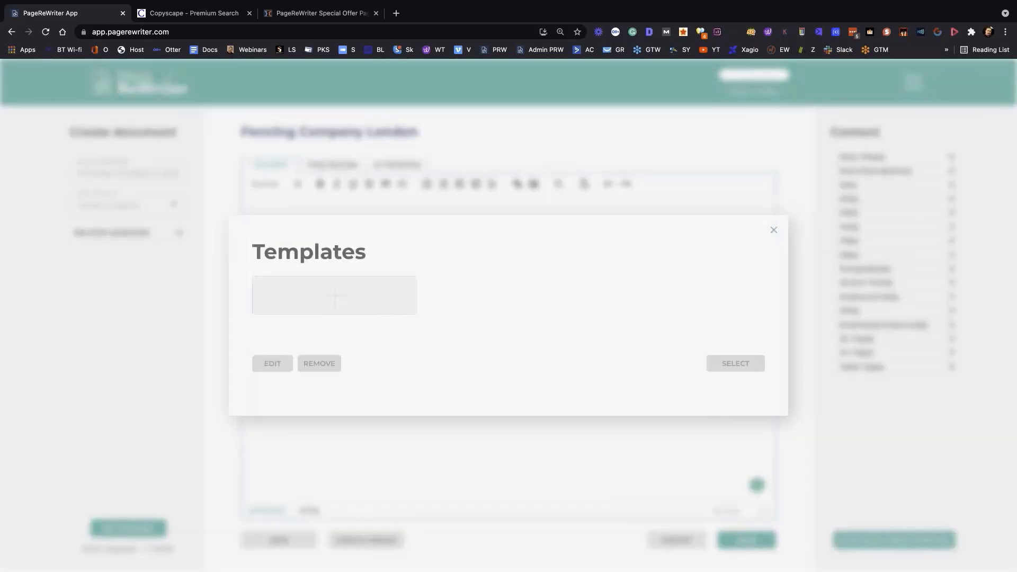
pyautogui.click(334, 295)
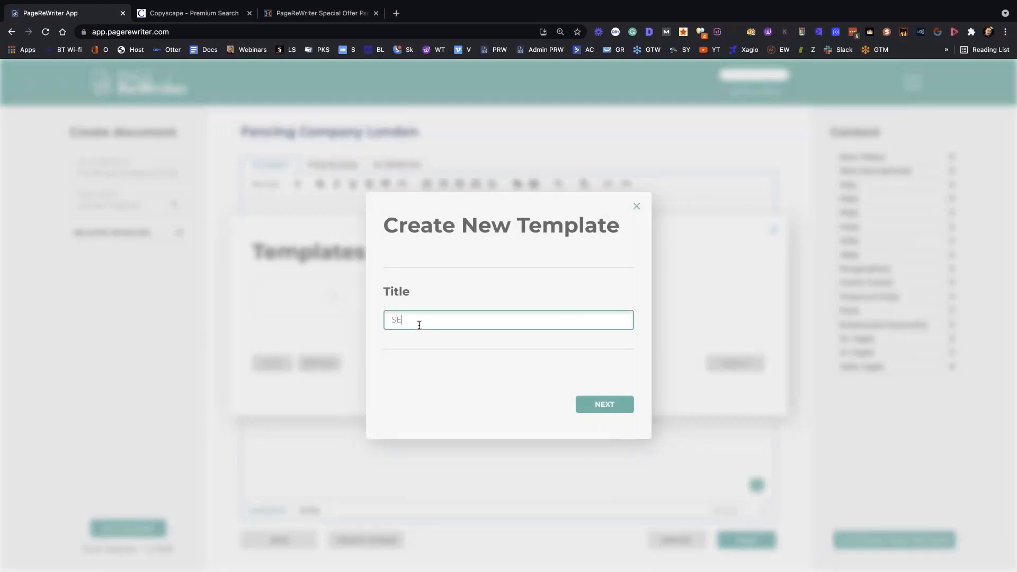
pyautogui.click(599, 405)
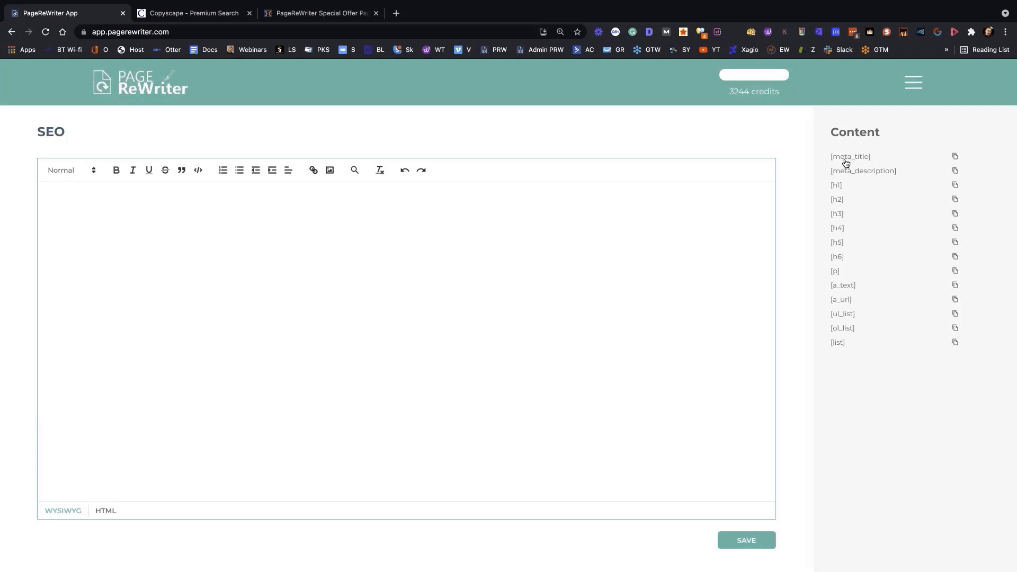
# Fill the template with the [meta_title], [h1], [h2] and [h3] placeholders in that order, each followed by two [p] placeholders
pyautogui.click(845, 158)
pyautogui.doubleClick(836, 271)
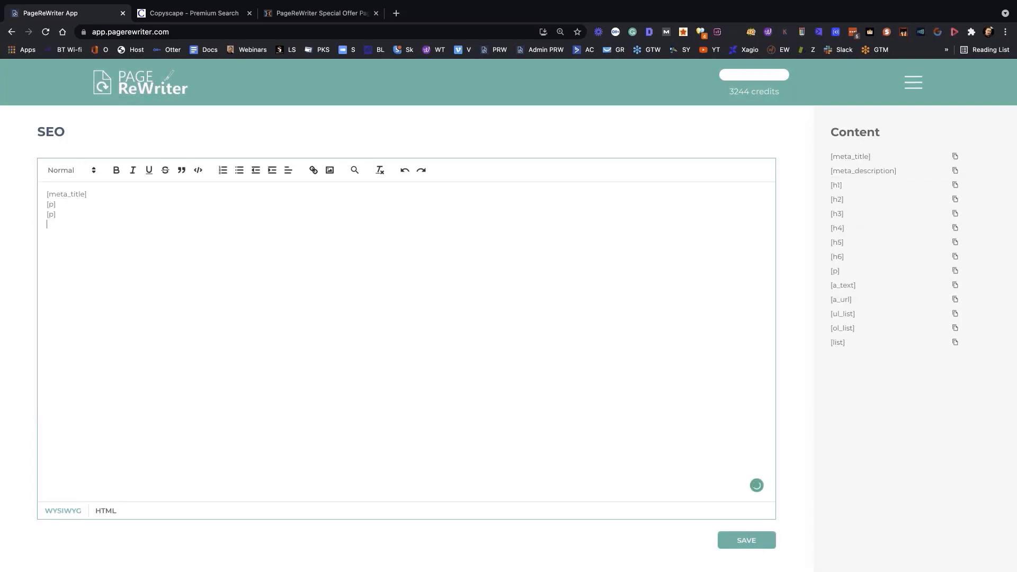
pyautogui.click(836, 186)
pyautogui.doubleClick(835, 270)
pyautogui.click(837, 199)
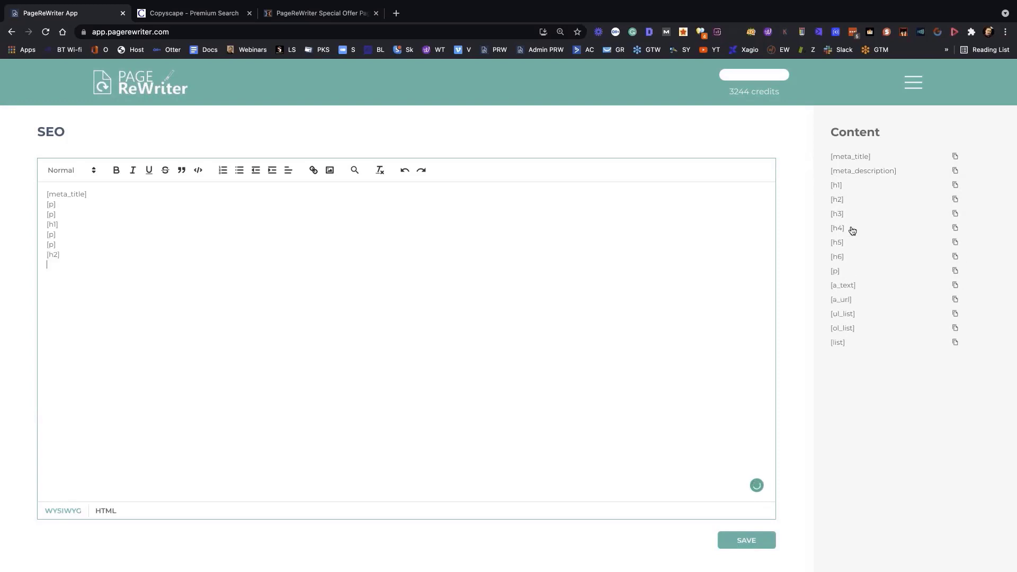
pyautogui.doubleClick(836, 270)
pyautogui.click(837, 213)
pyautogui.doubleClick(834, 271)
# Format the [meta_title] and [h1] placeholders in the template as Heading 1
pyautogui.click(94, 170)
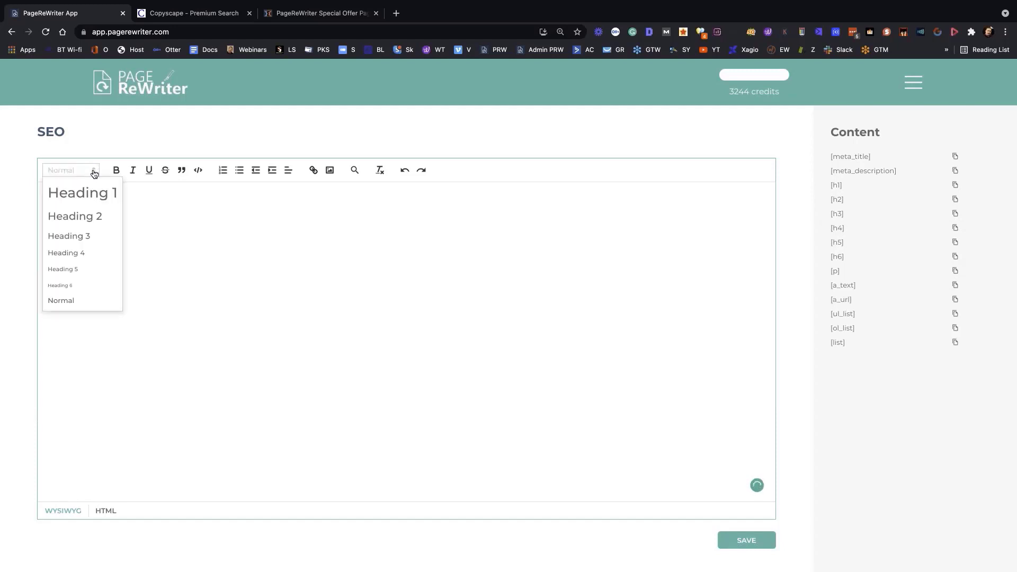
pyautogui.click(86, 194)
pyautogui.click(76, 231)
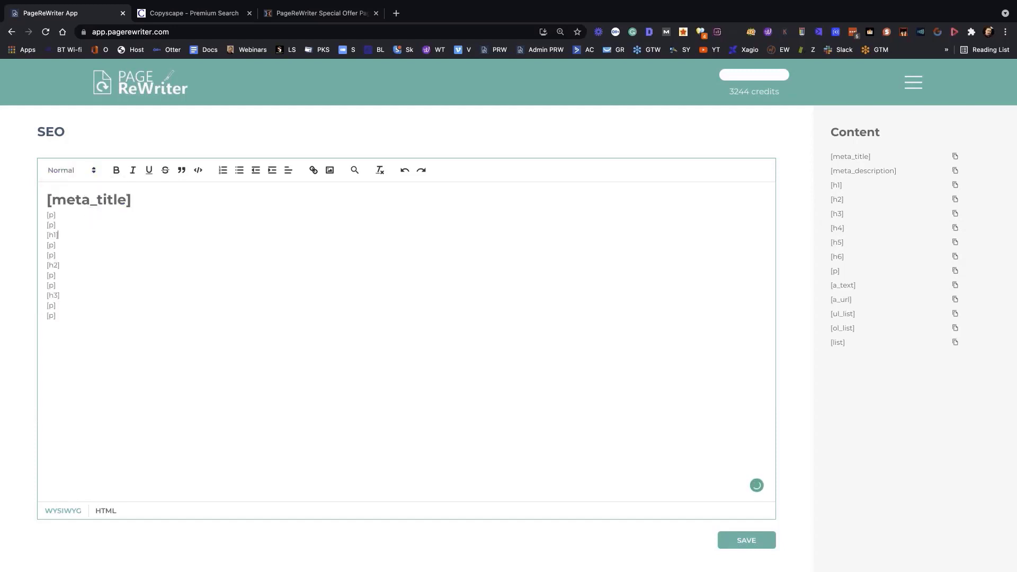
pyautogui.click(95, 172)
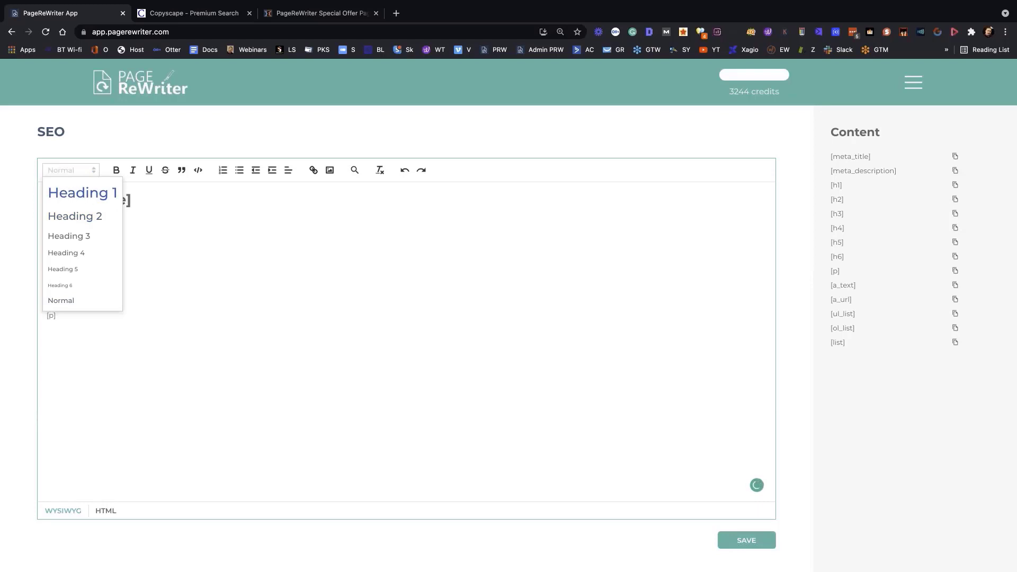
pyautogui.click(83, 197)
# Format the [h2] placeholder as Heading 2 and the [h3] placeholder as Heading 3, and save the template
pyautogui.click(73, 277)
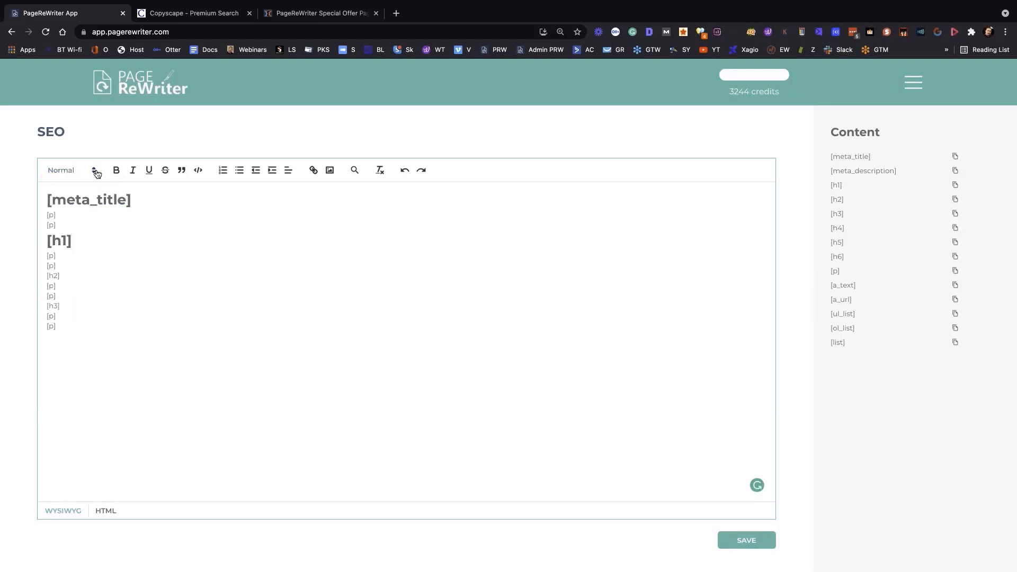
pyautogui.click(96, 169)
pyautogui.click(80, 218)
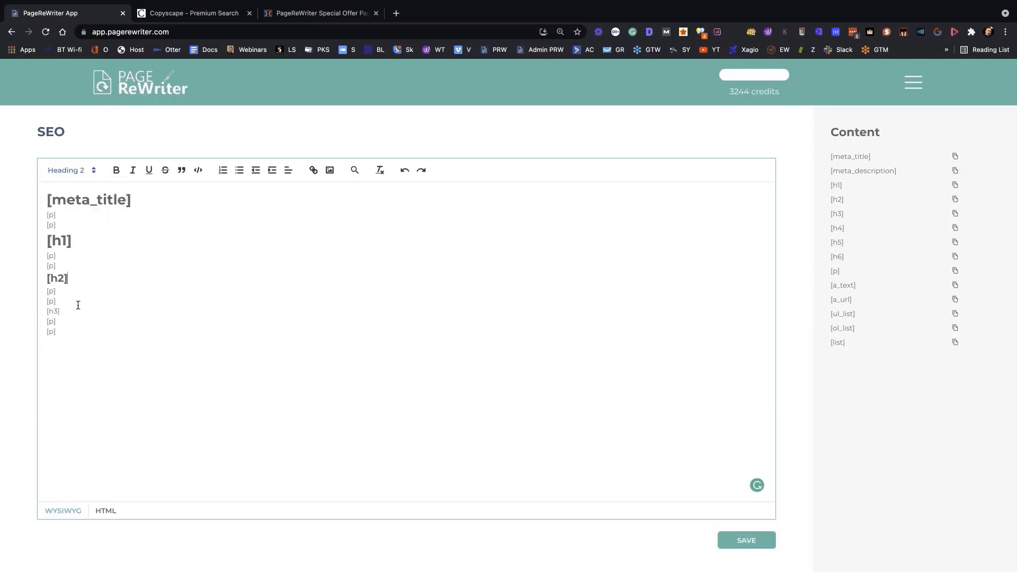
pyautogui.click(72, 308)
pyautogui.click(91, 171)
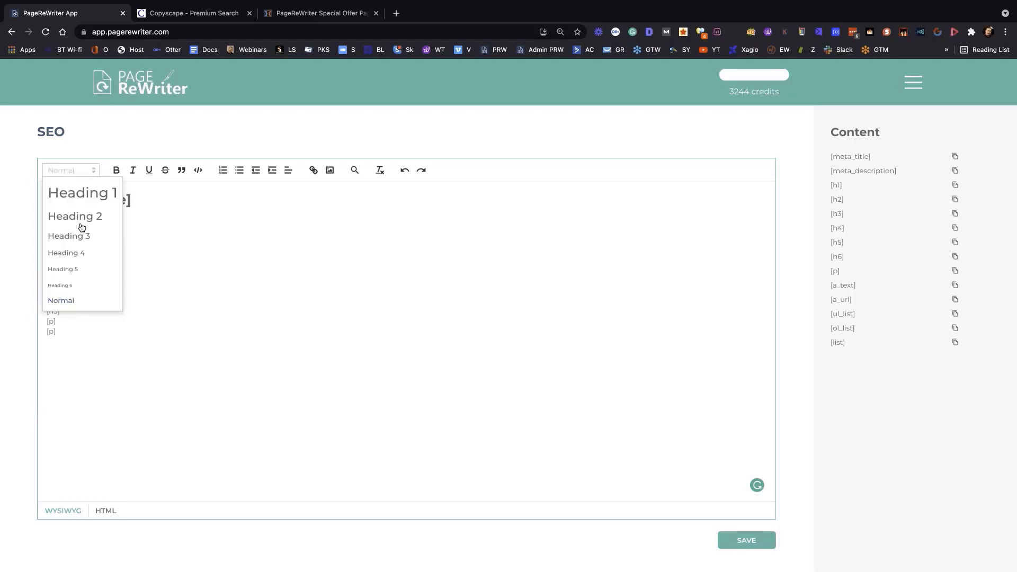
pyautogui.click(77, 238)
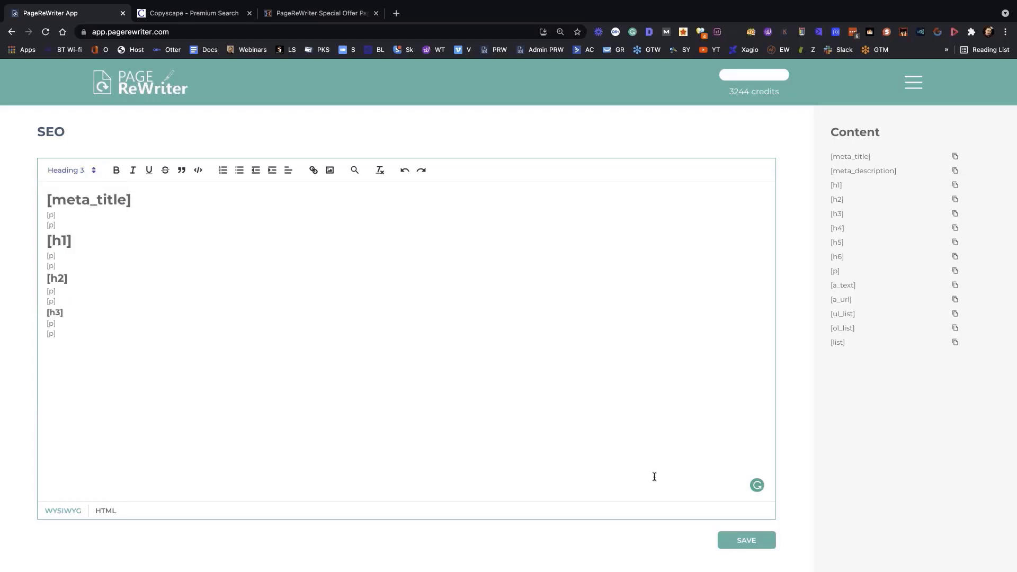
pyautogui.click(745, 540)
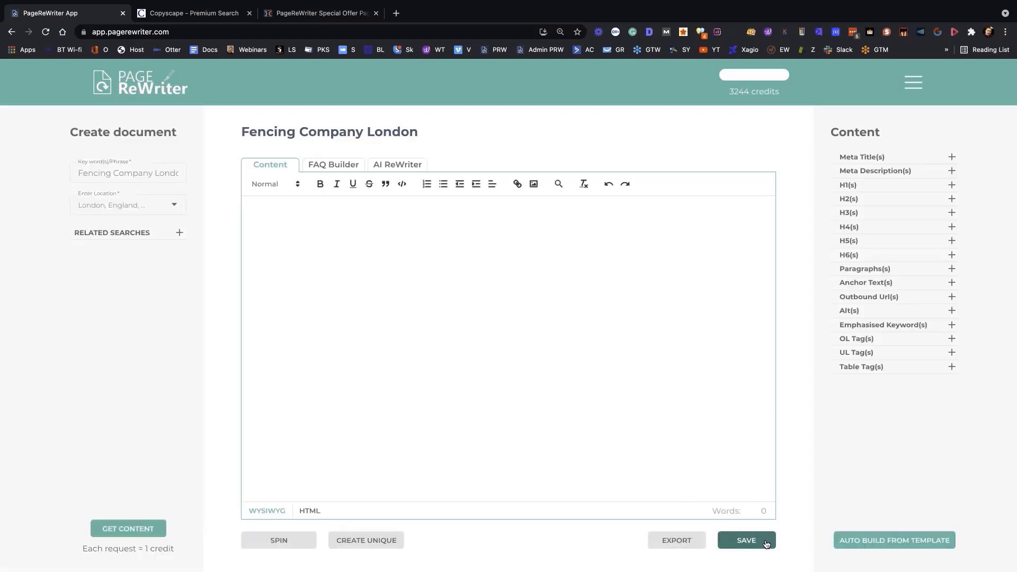
# Auto build the article from the "SEO" template
pyautogui.click(863, 541)
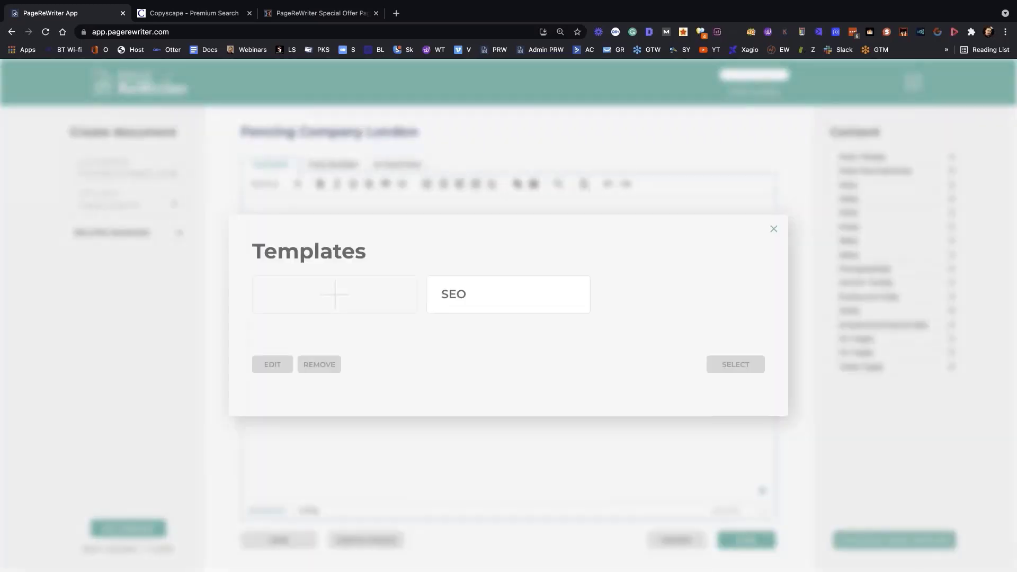
pyautogui.click(545, 296)
pyautogui.click(739, 364)
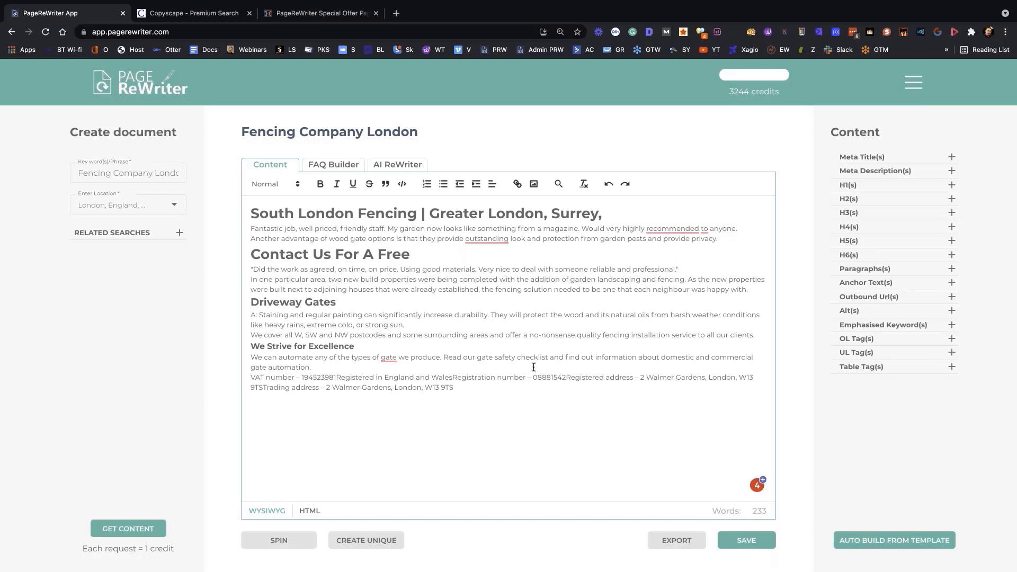
# Delete all the auto-built text from the article
pyautogui.moveTo(477, 384); pyautogui.dragTo(237, 203)
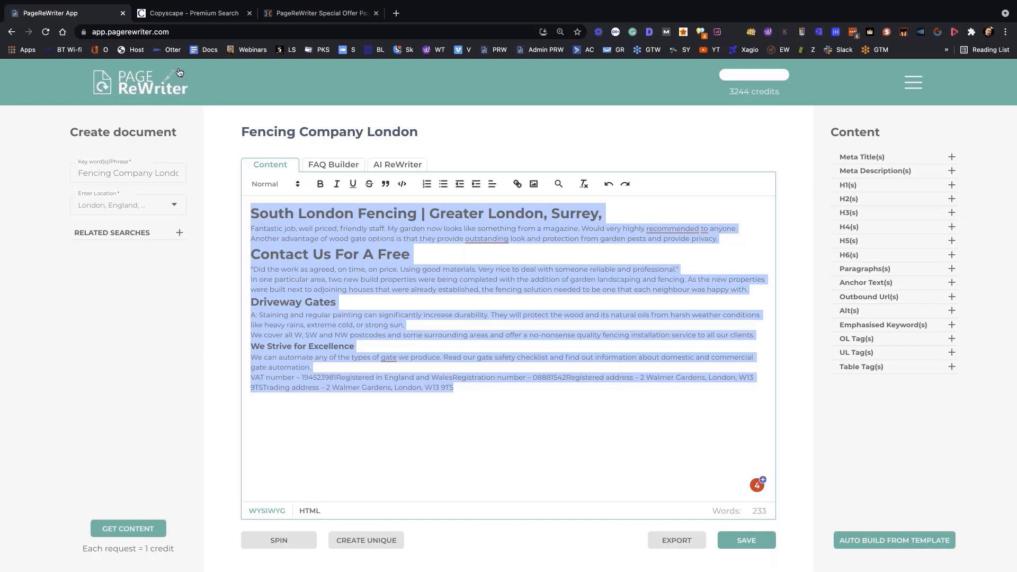
pyautogui.moveTo(457, 400); pyautogui.dragTo(220, 212)
pyautogui.press('BackSpace')
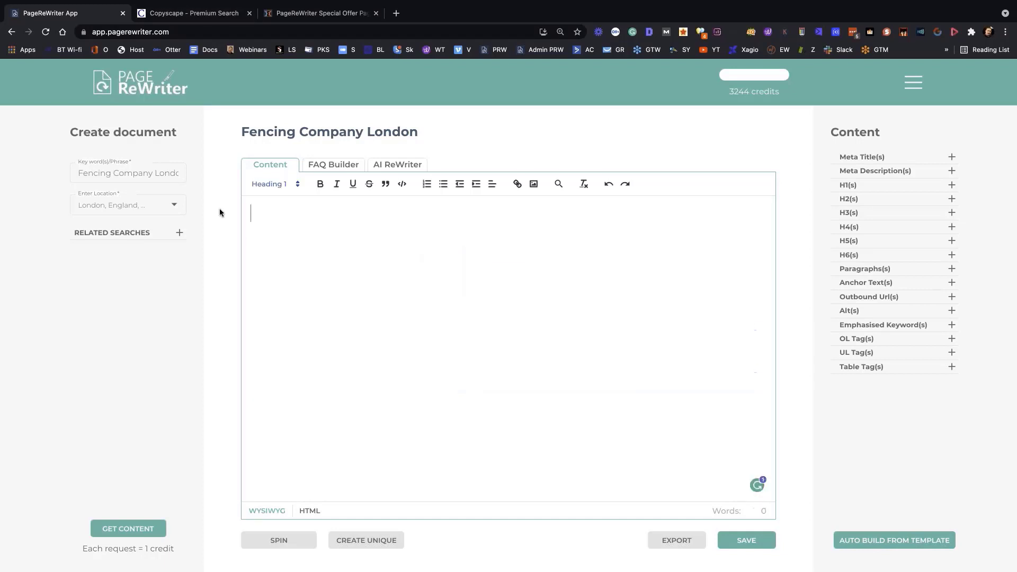
# Open the list of collected paragraphs and look through its first entries
pyautogui.click(952, 271)
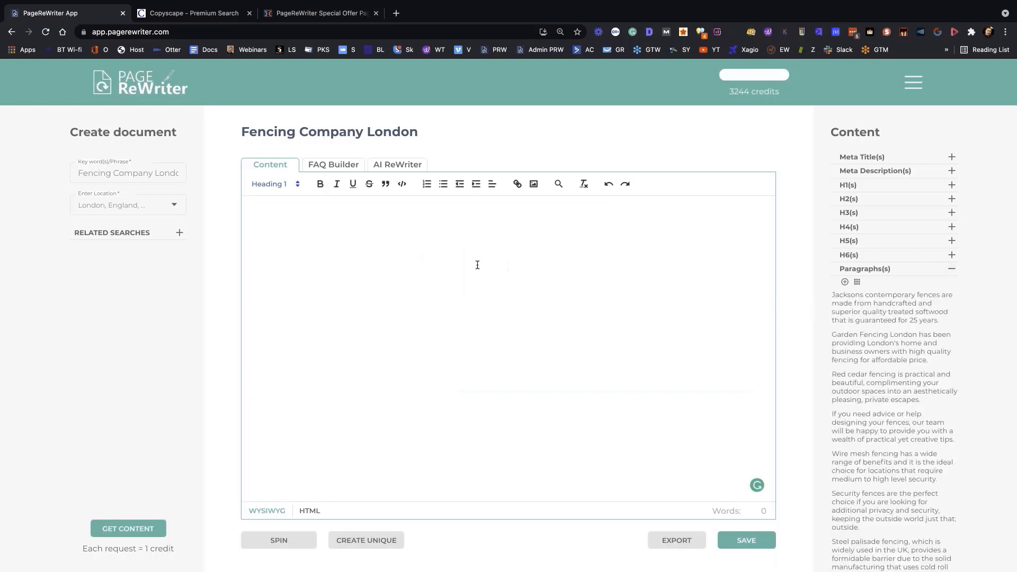
pyautogui.scroll(-1, 887, 340)
pyautogui.scroll(-1, 887, 340)
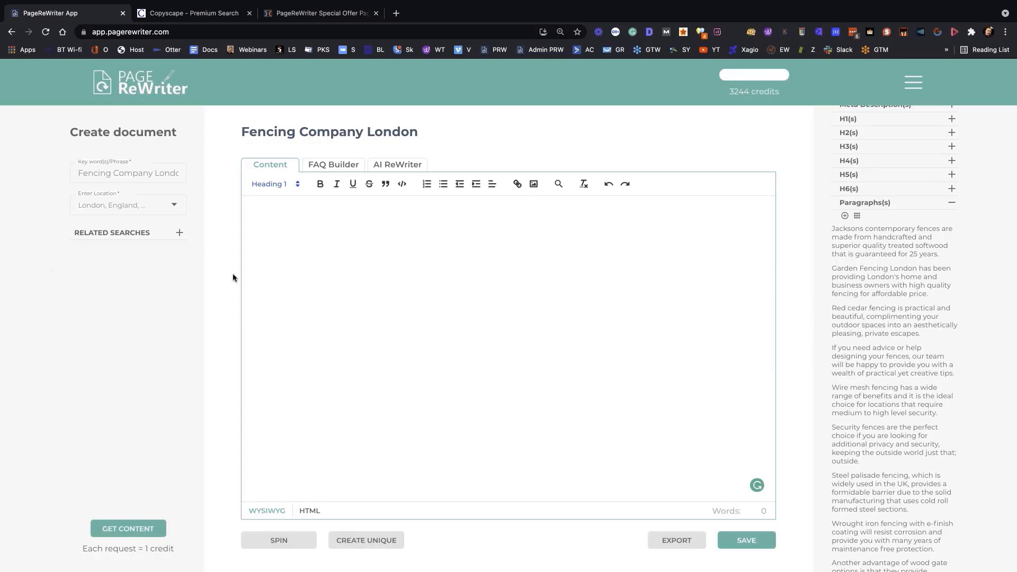
pyautogui.hotkey('ctrl', 'Left')
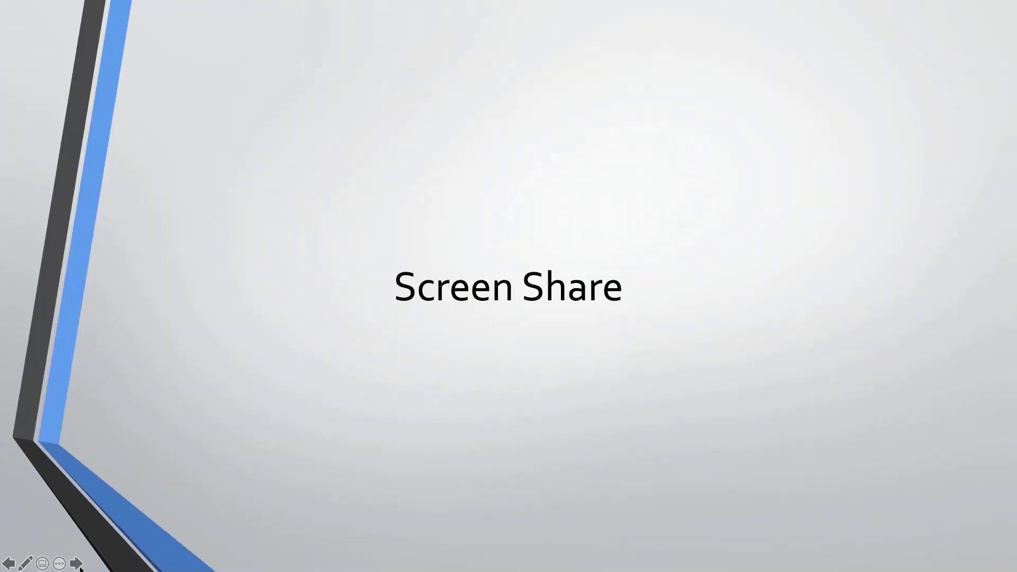
pyautogui.click(76, 563)
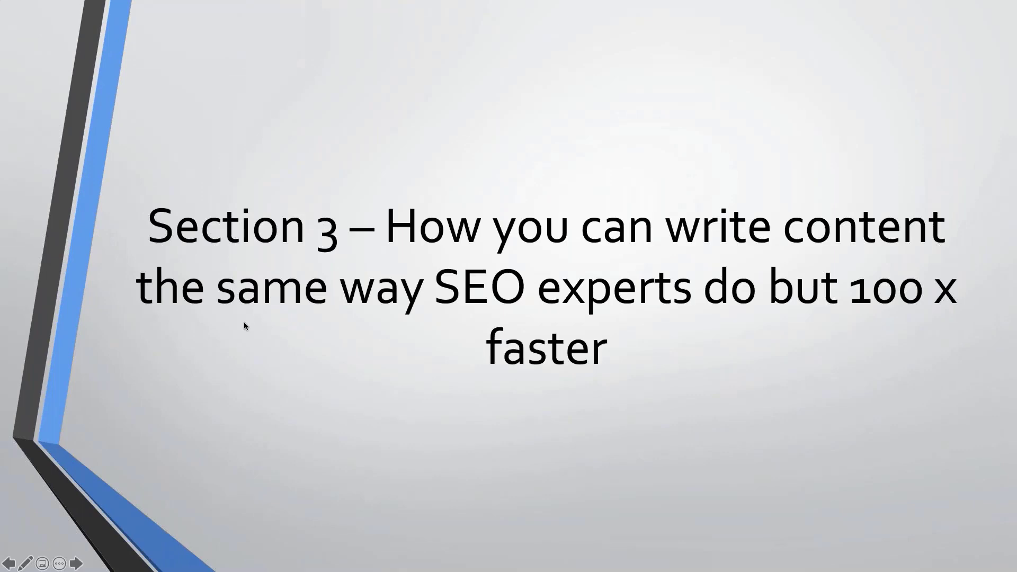
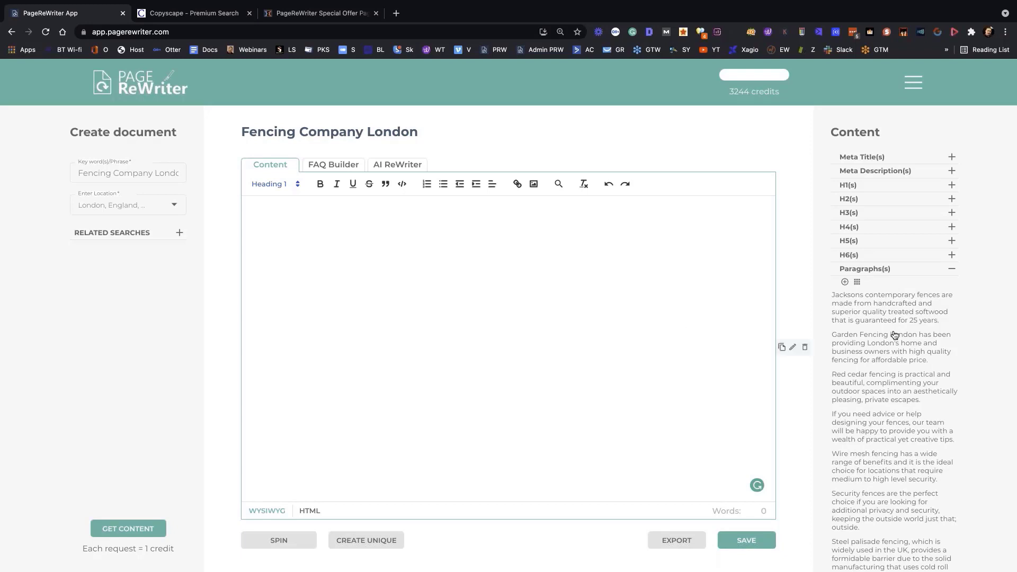
# Delete the word "Jacksons" from the start of the first collected paragraph
pyautogui.moveTo(908, 358)
pyautogui.scroll(-3, 895, 307)
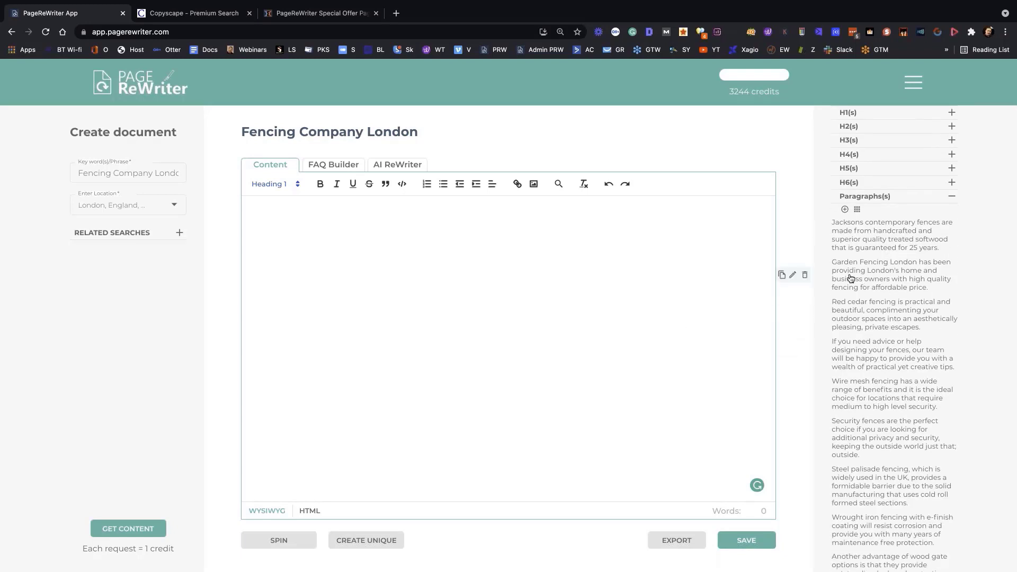
pyautogui.moveTo(850, 236)
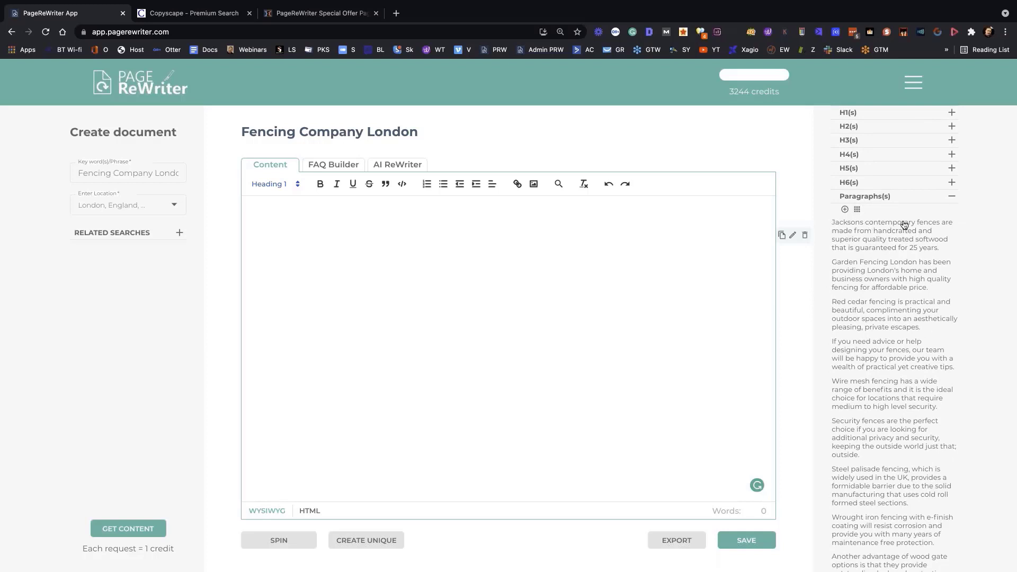
pyautogui.doubleClick(848, 223)
pyautogui.press('BackSpace')
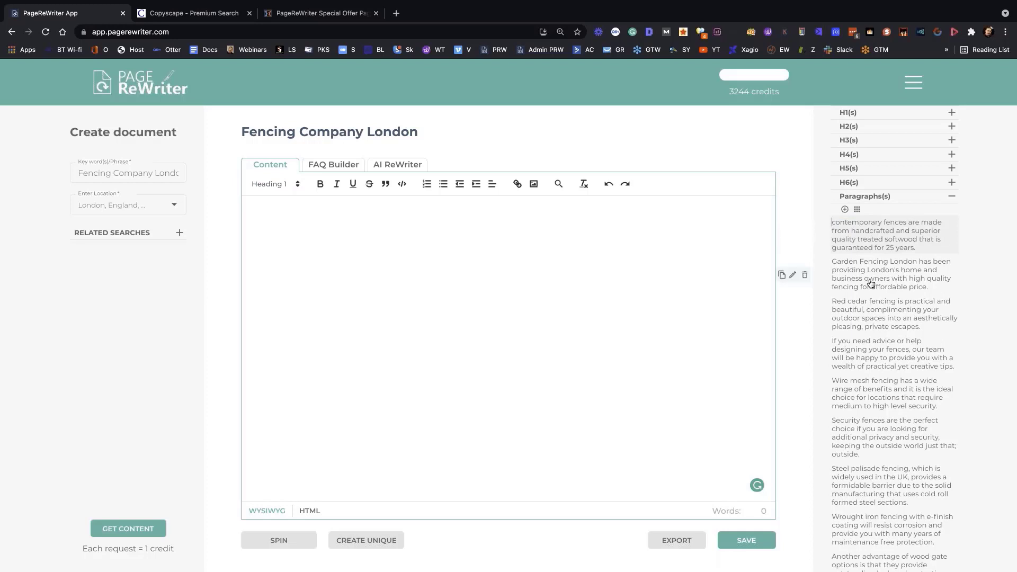
# Insert the Garden Fencing London, red cedar and fence design advice paragraphs into the article, and delete the inserted design advice line
pyautogui.click(895, 281)
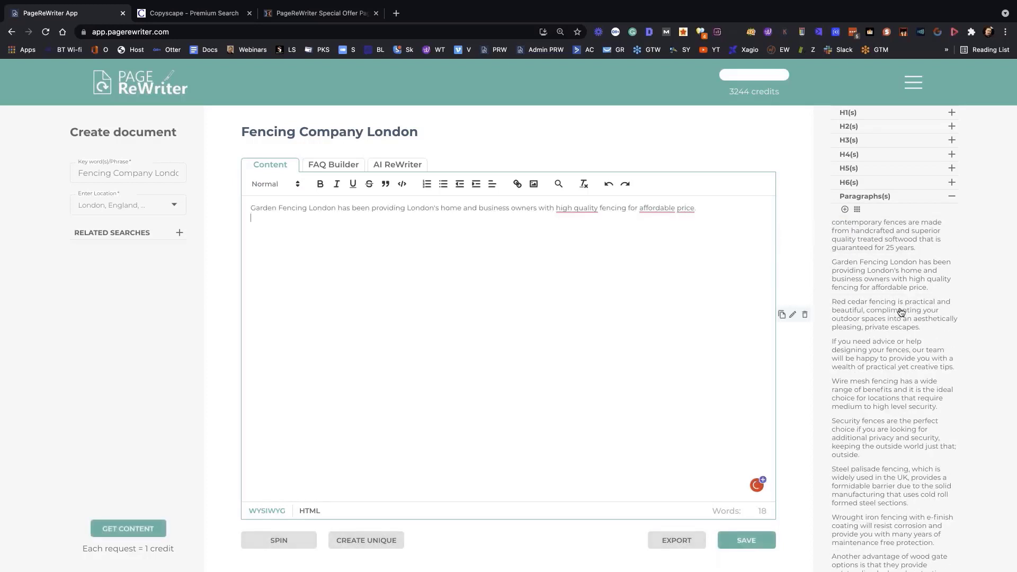
pyautogui.click(880, 328)
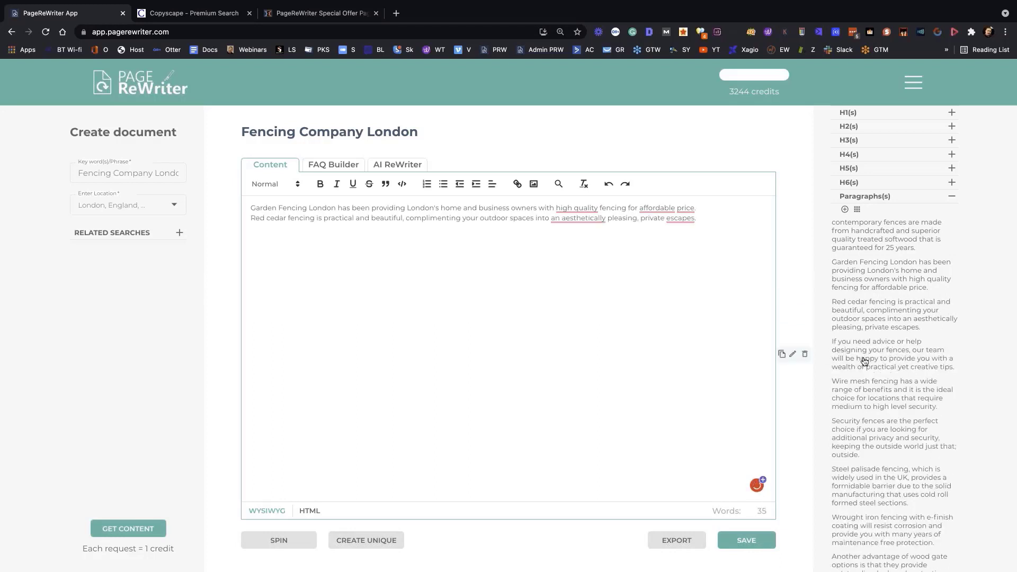
pyautogui.click(894, 359)
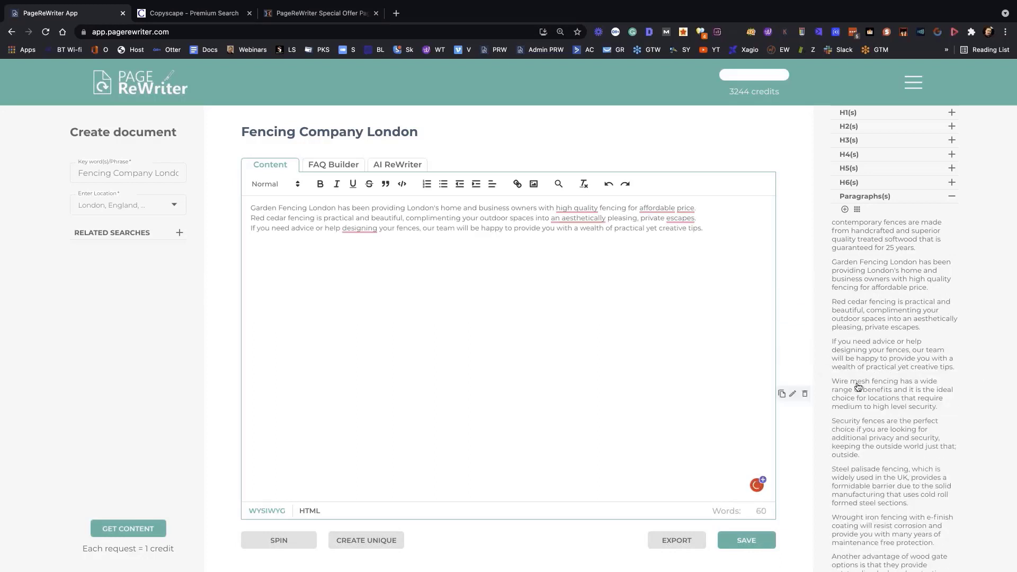
pyautogui.tripleClick(548, 231)
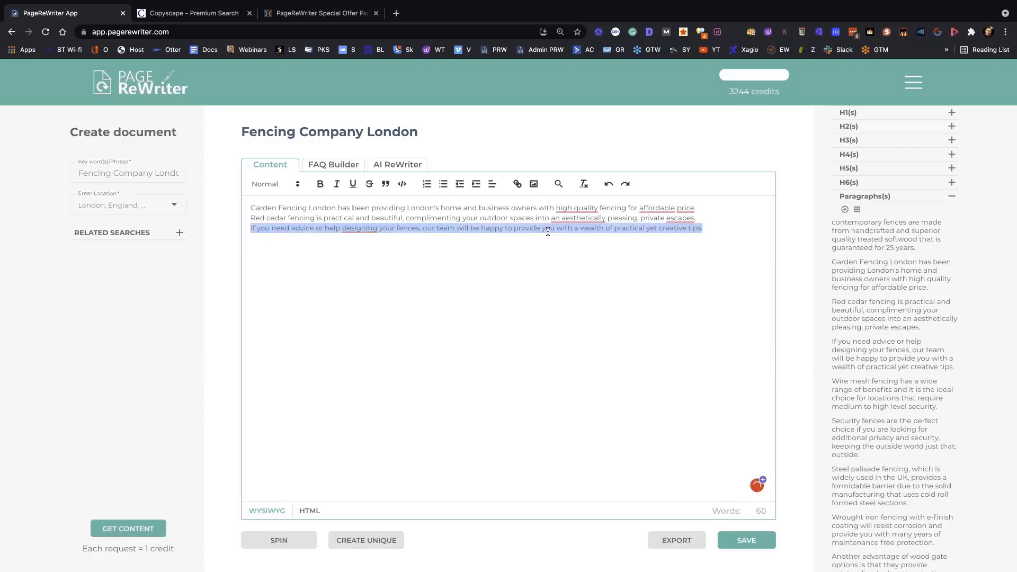
pyautogui.press('BackSpace')
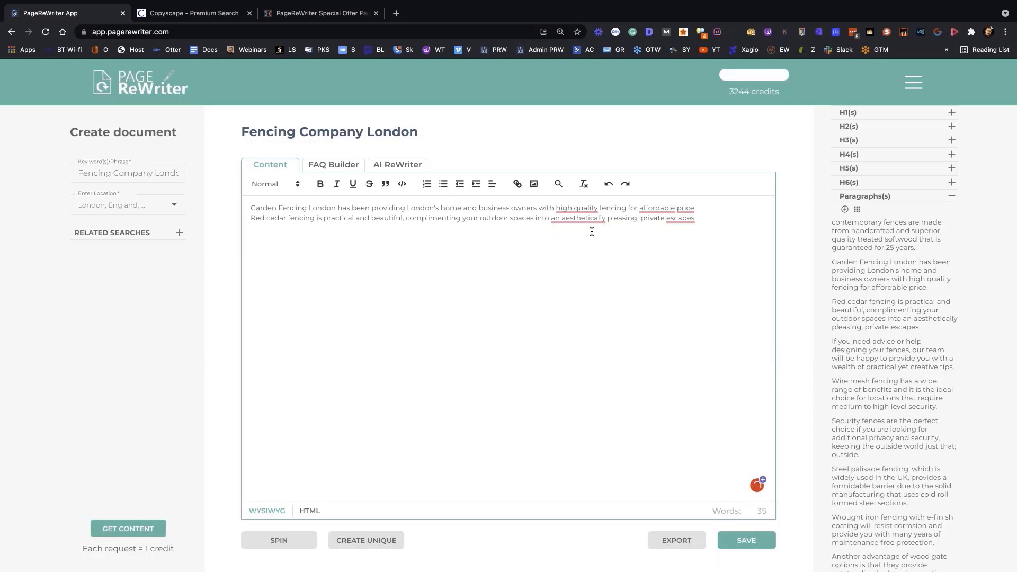
# Add the wire mesh, security fence, steel palisade, wrought iron and wood gate paragraphs to the article in that order
pyautogui.scroll(-1, 901, 392)
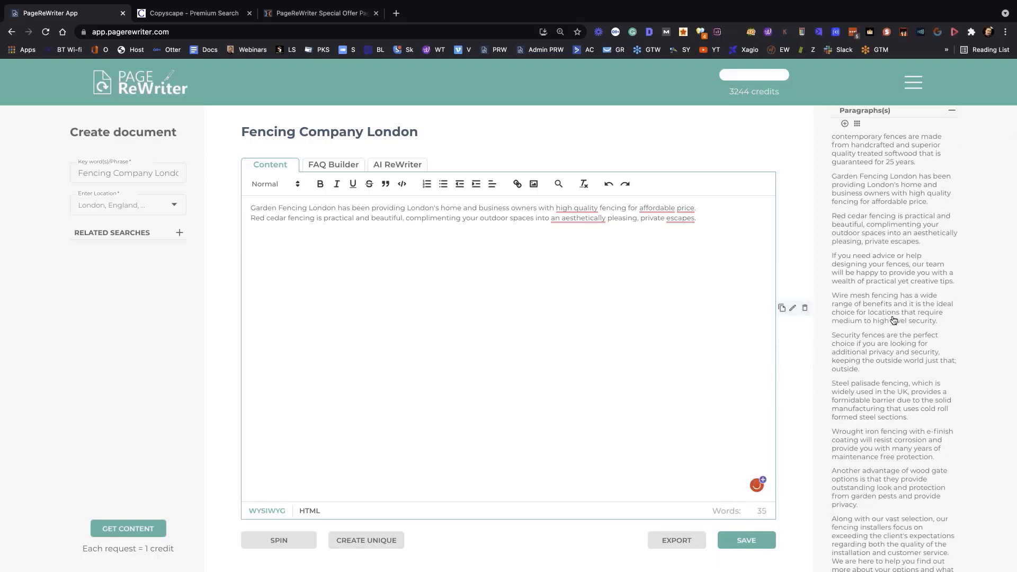
pyautogui.click(885, 321)
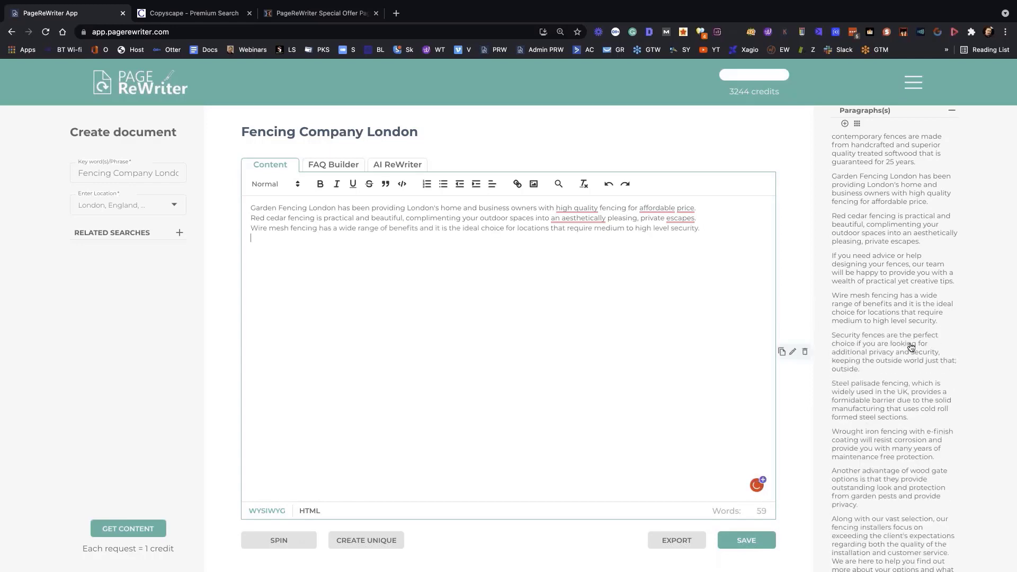
pyautogui.click(883, 363)
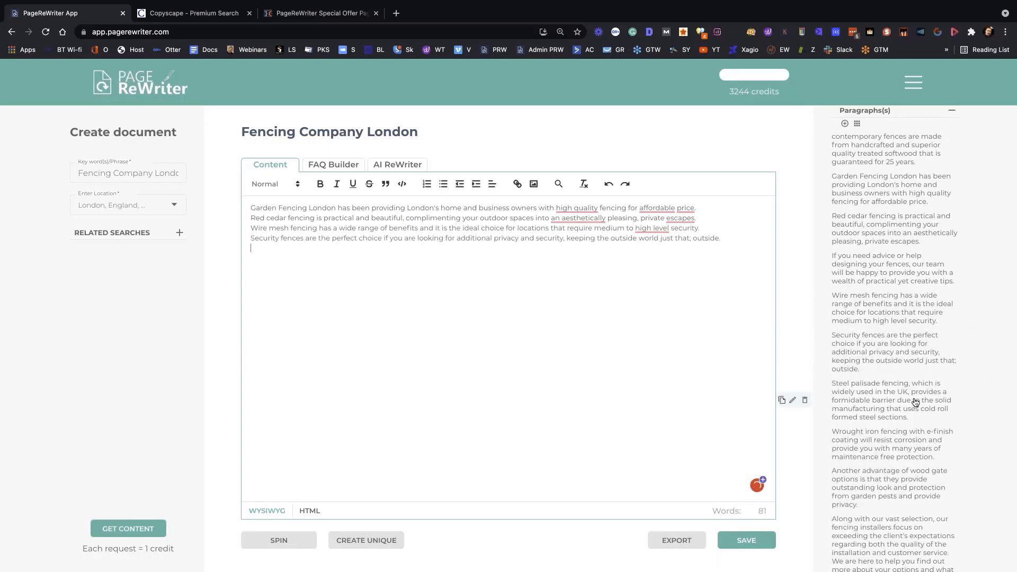
pyautogui.scroll(-2, 887, 377)
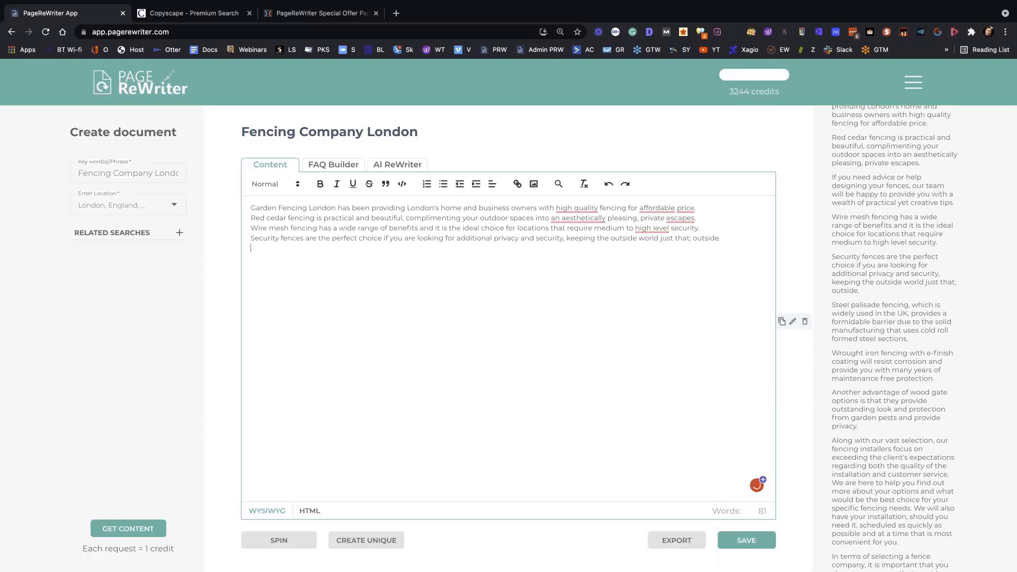
pyautogui.click(892, 331)
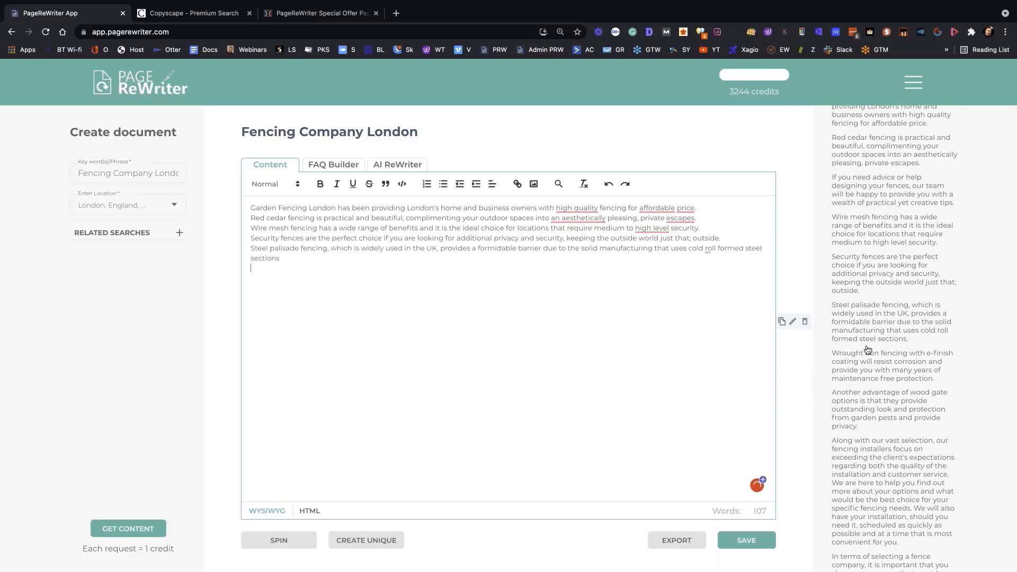
pyautogui.click(892, 366)
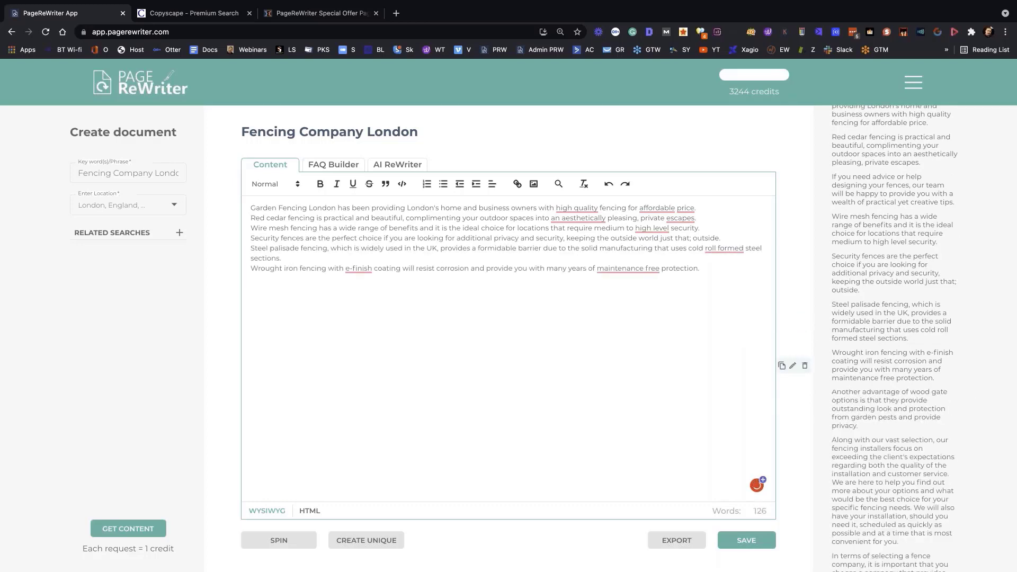
pyautogui.scroll(-3, 881, 337)
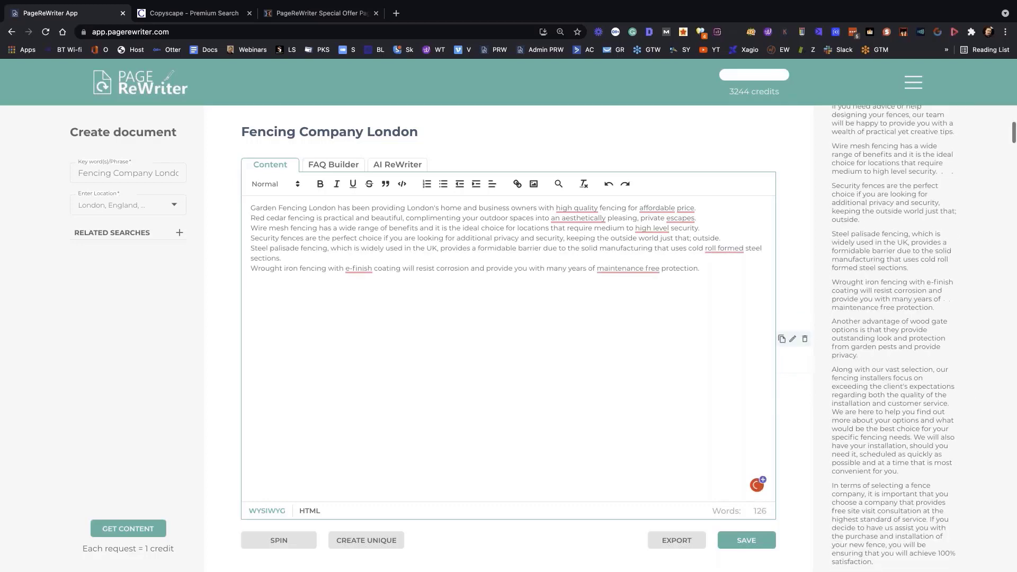
pyautogui.click(888, 342)
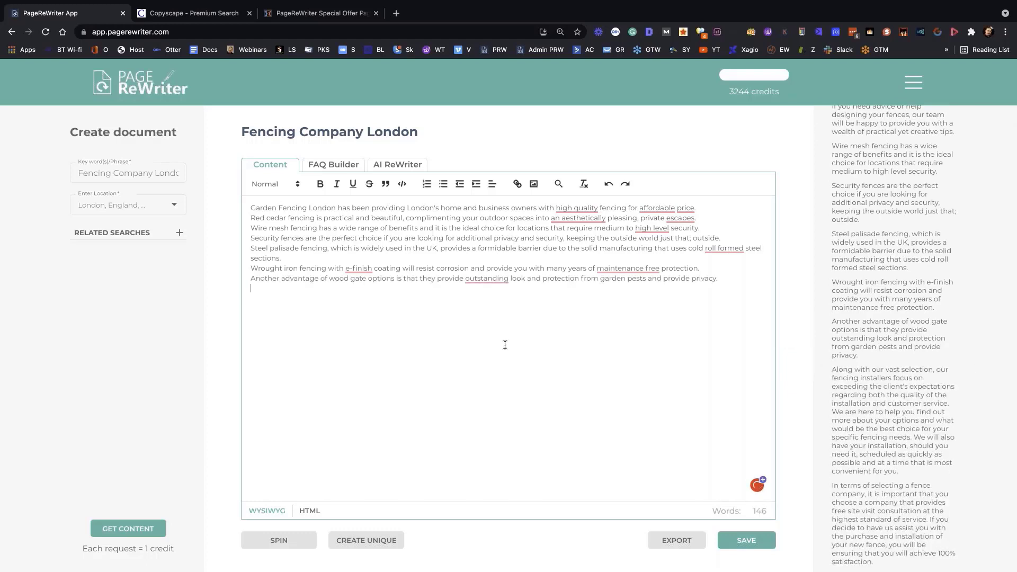
# Copy the full text of the Fencing Company London article and switch to Copyscape
pyautogui.moveTo(734, 282); pyautogui.dragTo(243, 207)
pyautogui.press('super+c')
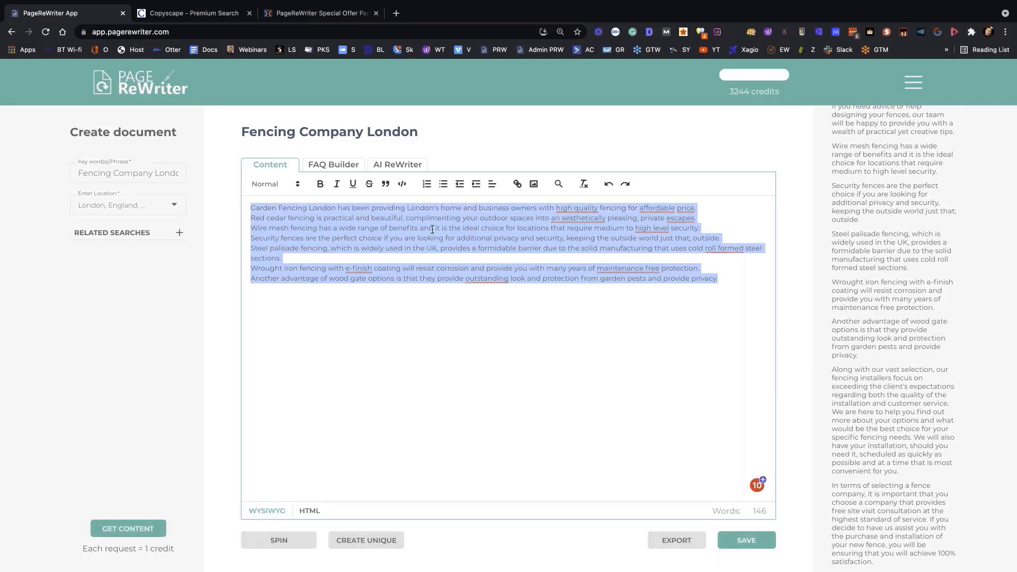
pyautogui.click(191, 14)
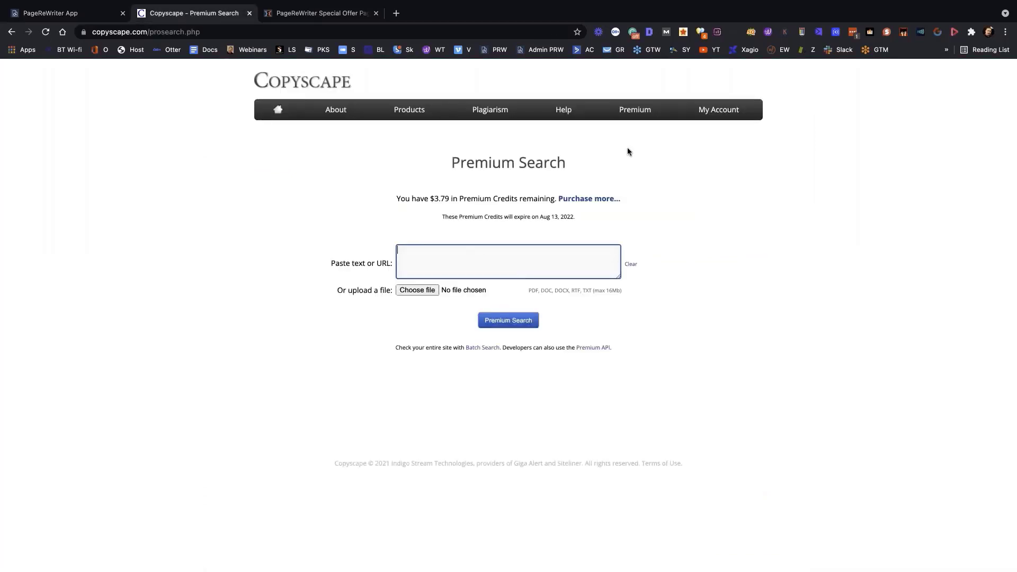
# Log in to Copyscape with the prefilled credentials and run a Premium Search on the copied article text
pyautogui.moveTo(635, 111)
pyautogui.click(635, 133)
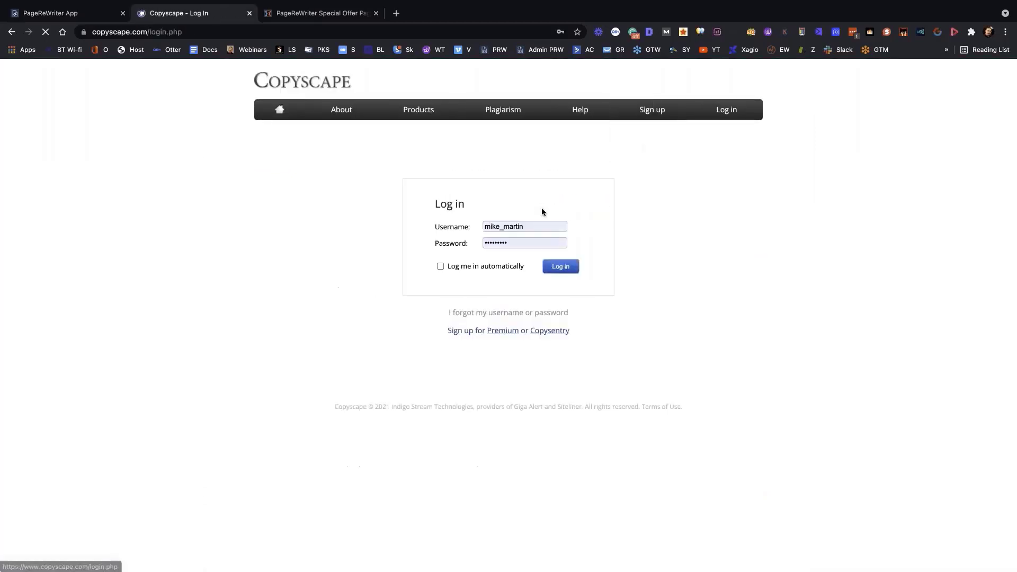
pyautogui.click(558, 266)
pyautogui.click(459, 266)
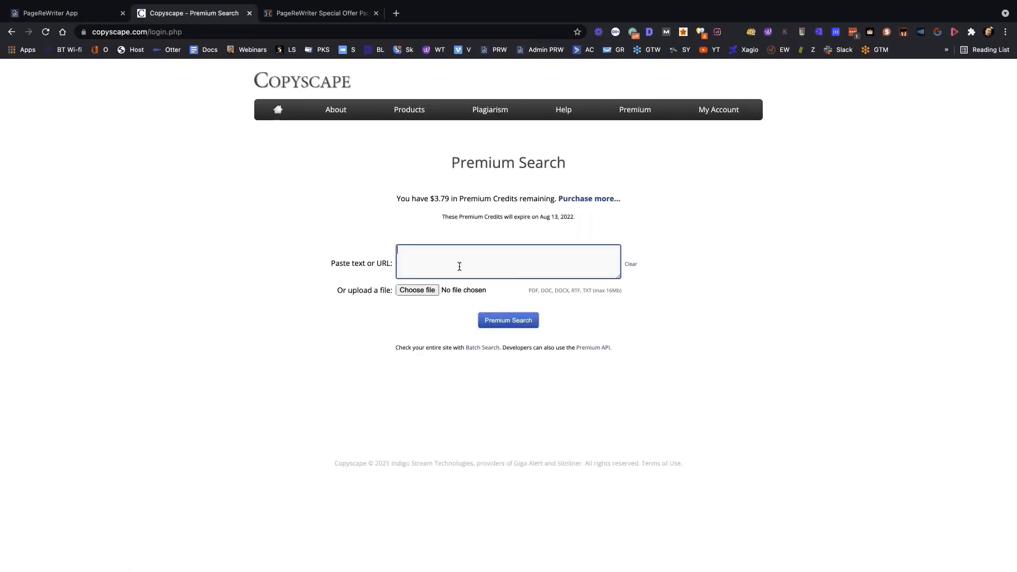
pyautogui.hotkey('ctrl', 'v')
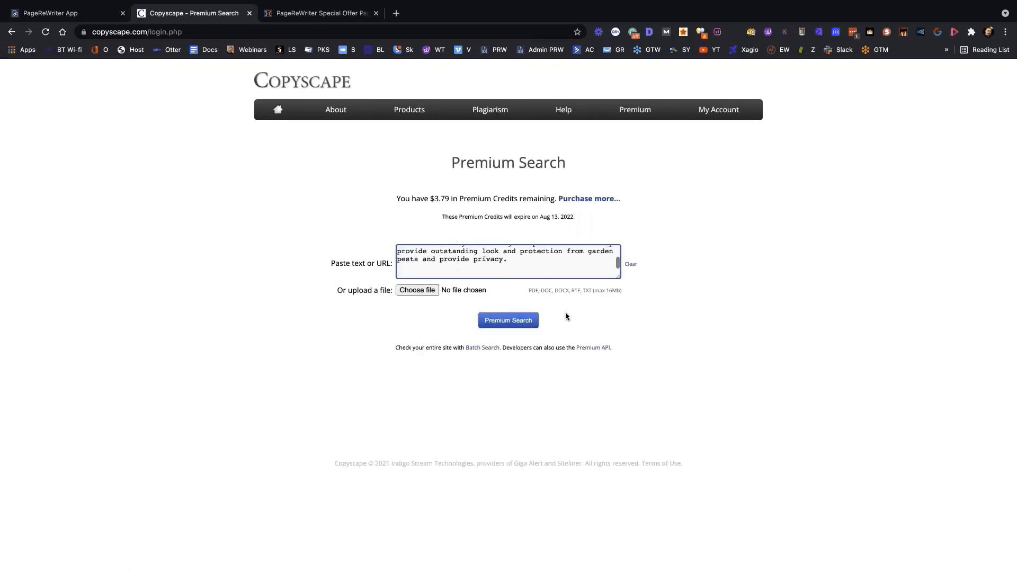
pyautogui.click(512, 322)
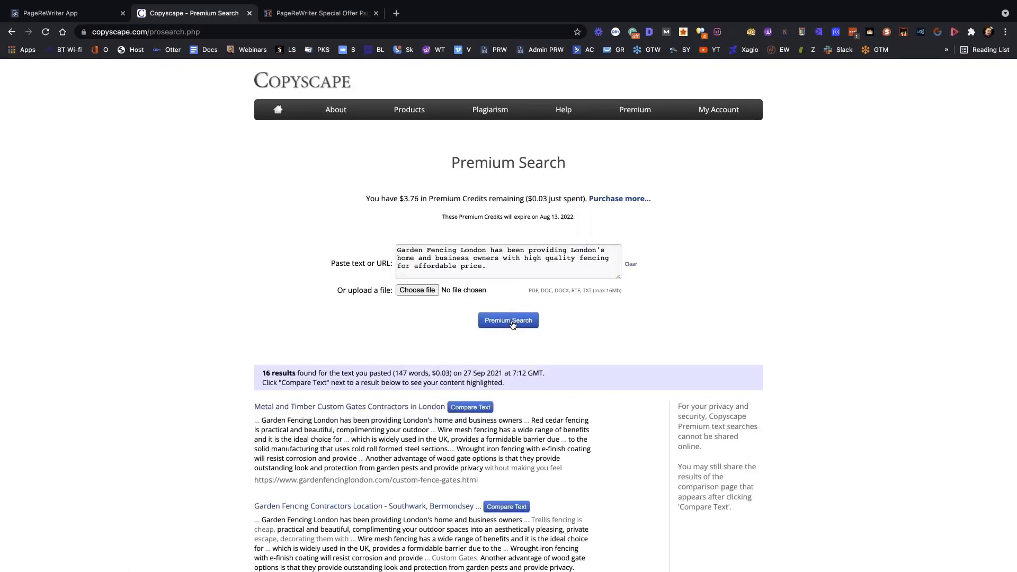
# Look through the list of pages that match the article text, from the first result to the last
pyautogui.scroll(-1, 653, 426)
pyautogui.scroll(-6, 653, 427)
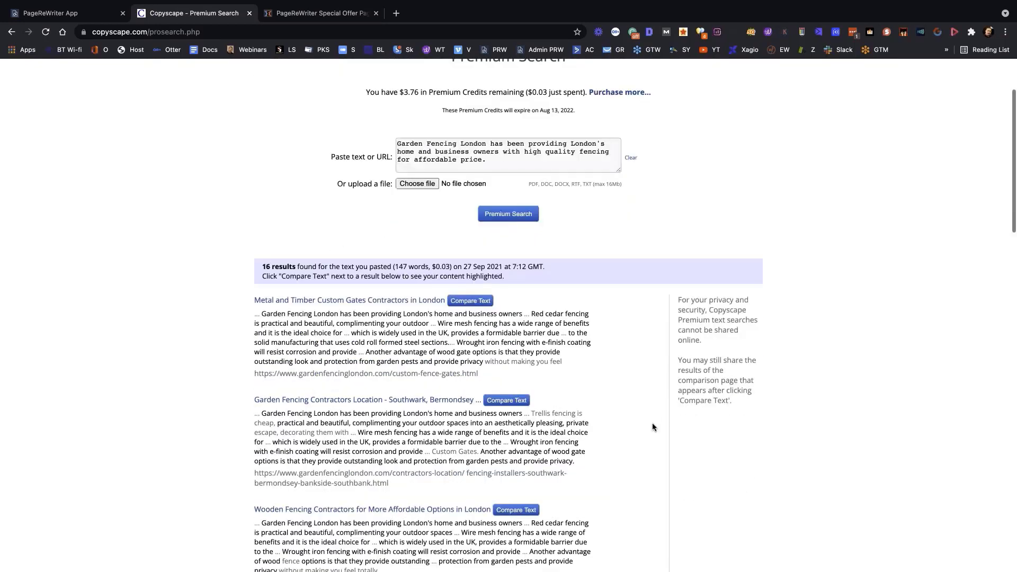
pyautogui.scroll(-7, 653, 427)
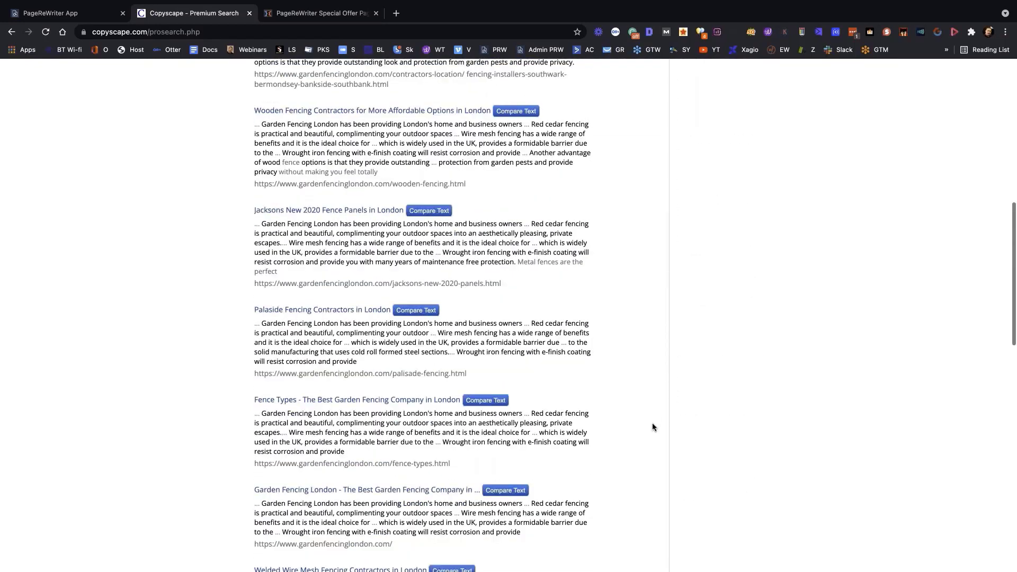
pyautogui.scroll(-8, 652, 427)
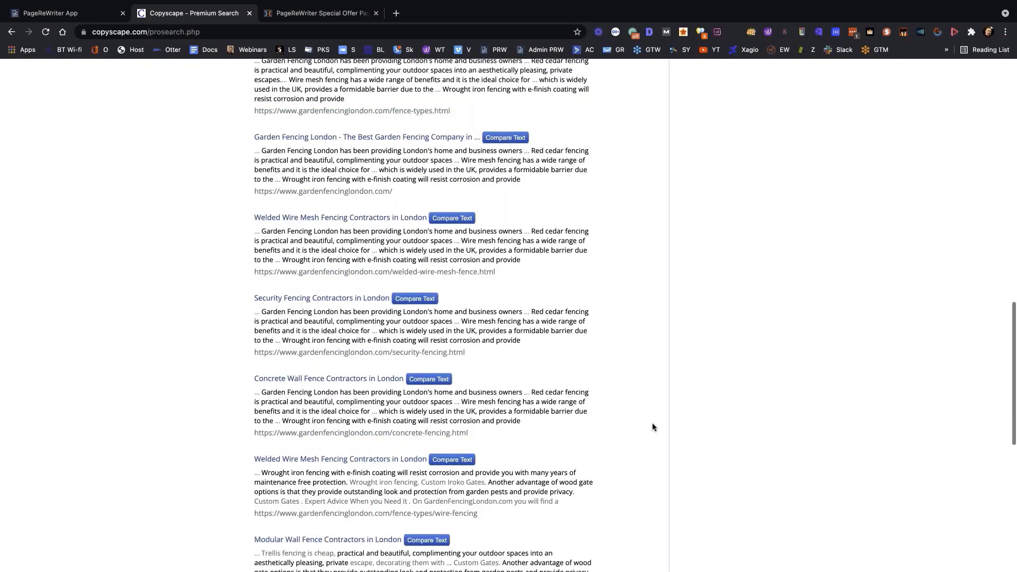
pyautogui.scroll(-3, 653, 427)
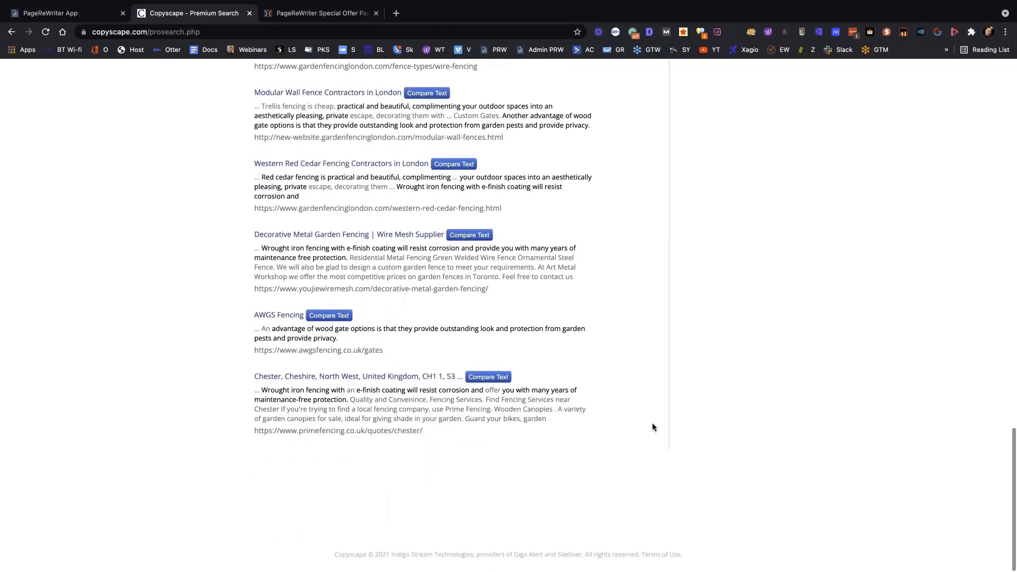
pyautogui.scroll(20, 613, 351)
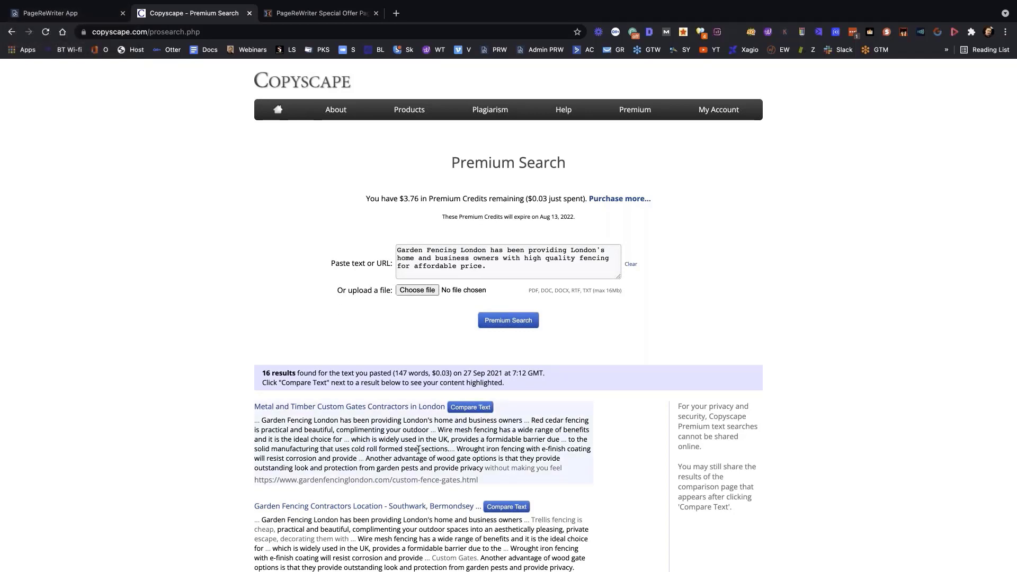
pyautogui.scroll(-2, 373, 466)
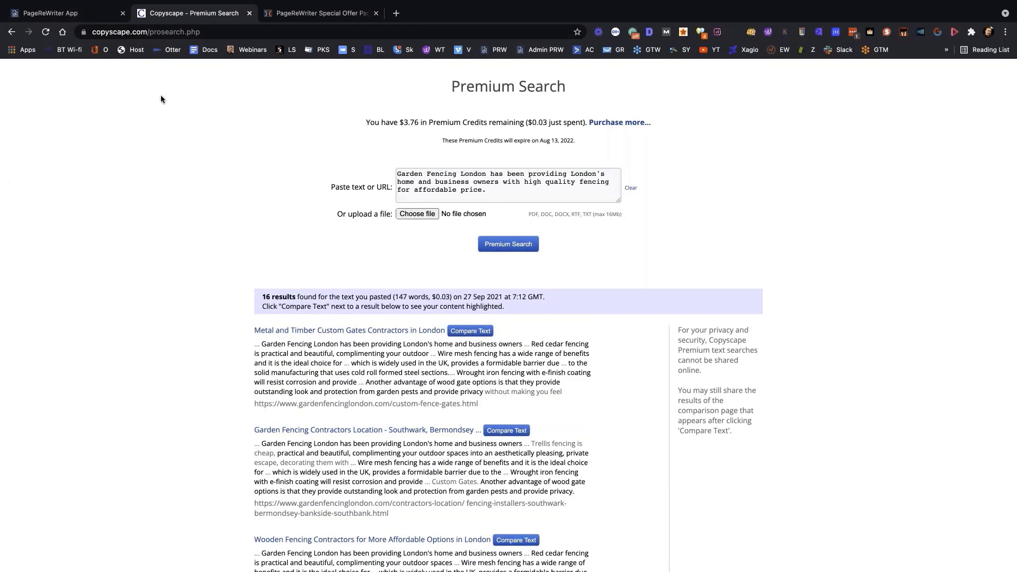
# Switch back to PageReWriter and paste the copied article as the source text in the AI ReWriter
pyautogui.click(82, 21)
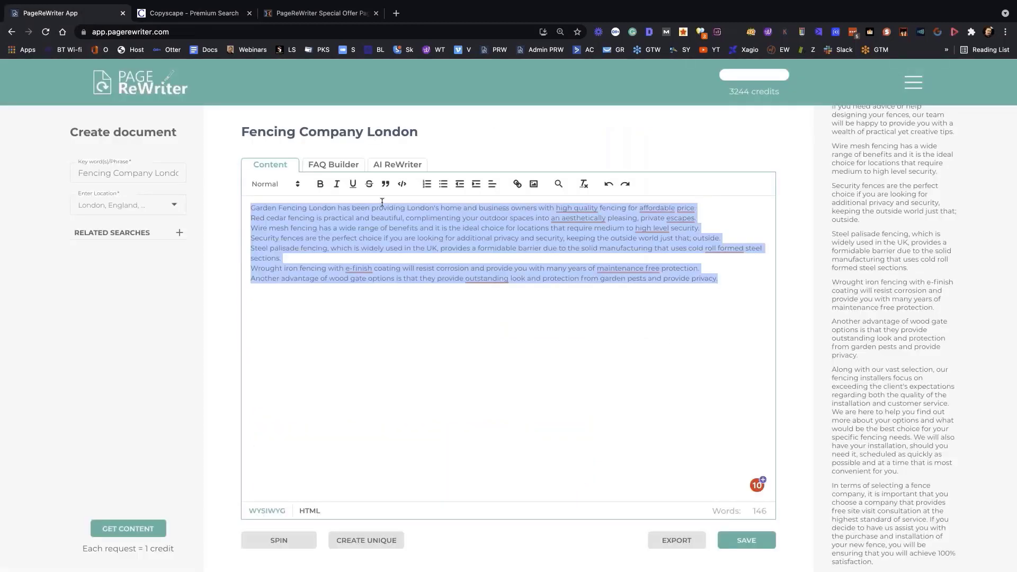
pyautogui.click(399, 166)
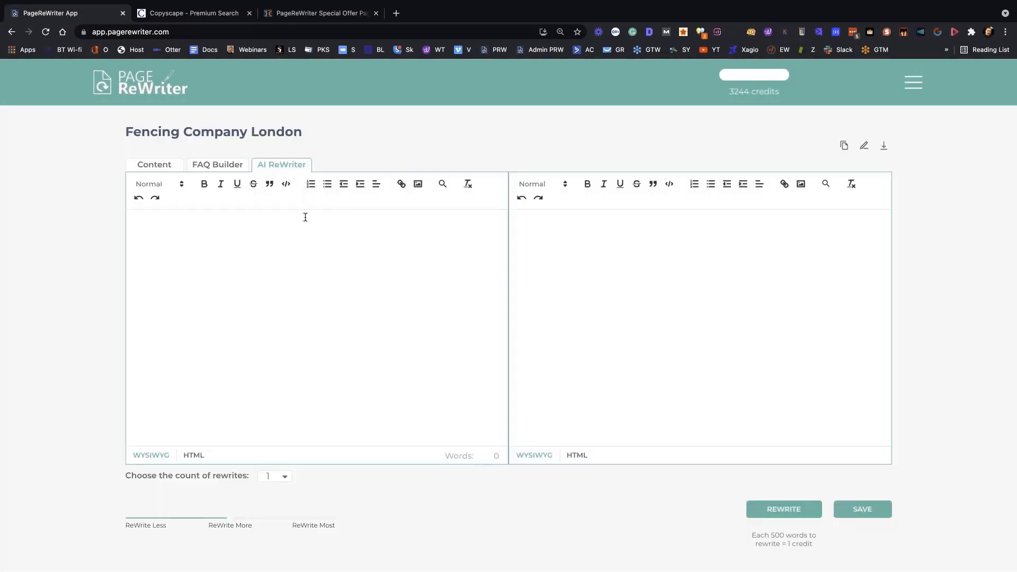
pyautogui.click(272, 227)
pyautogui.press('super+v')
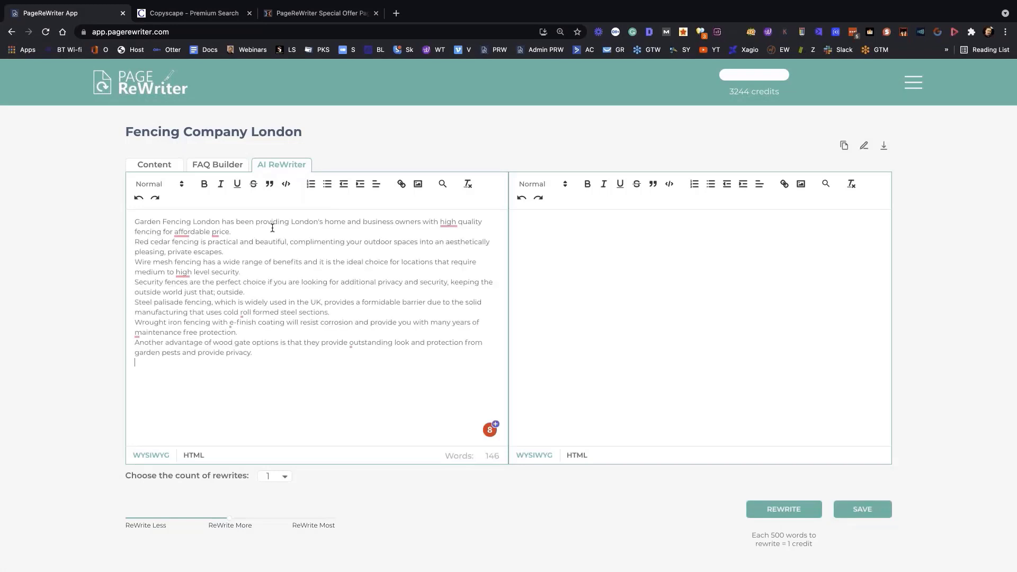
# Generate 4 rewrites of the pasted text with the strength set to ReWrite Most
pyautogui.click(280, 478)
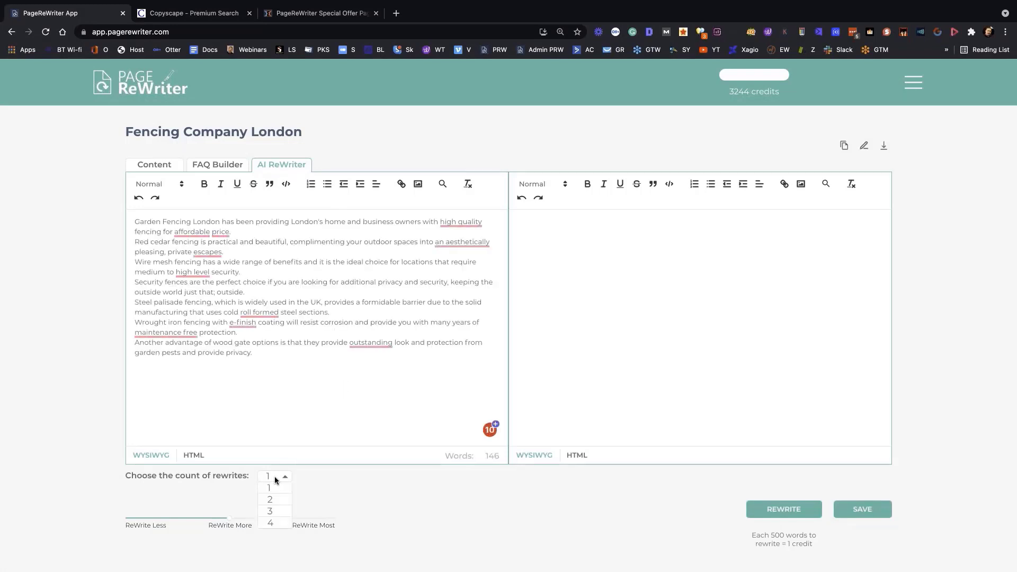
pyautogui.click(268, 523)
pyautogui.moveTo(233, 522); pyautogui.dragTo(305, 532)
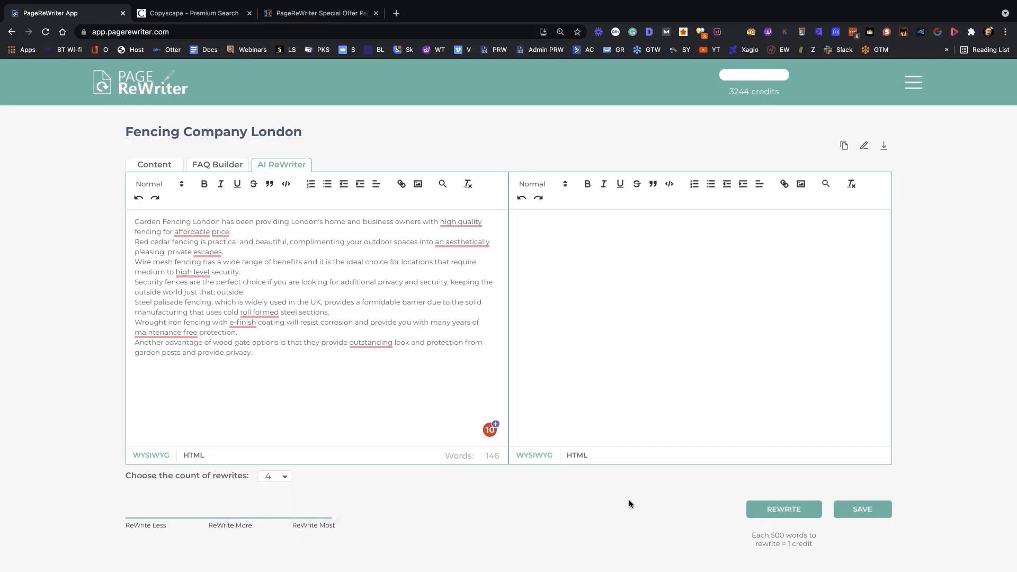
pyautogui.click(787, 512)
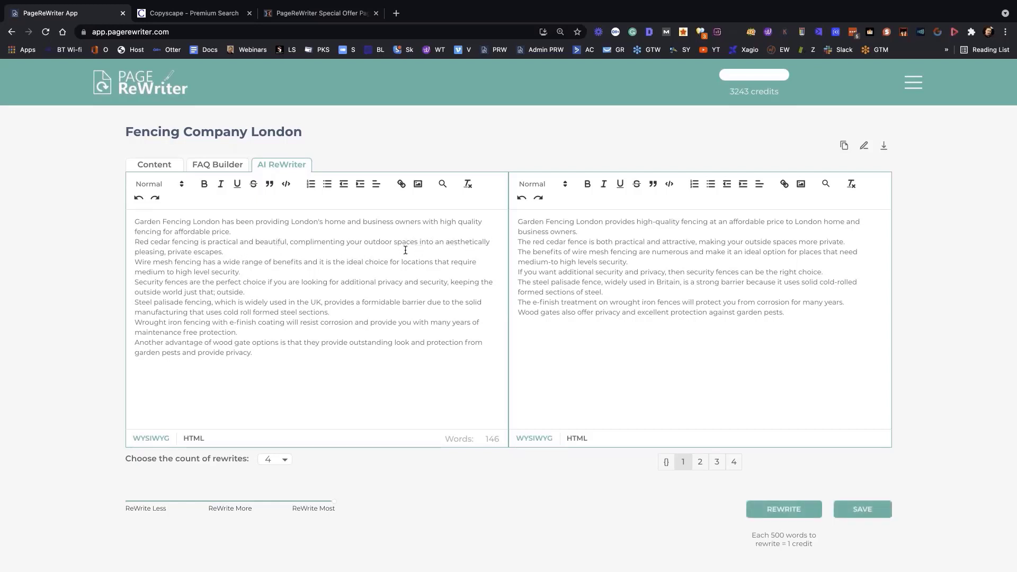
# Examine the red cedar sentence in the first rewrite and copy the whole rewritten text
pyautogui.doubleClick(519, 244)
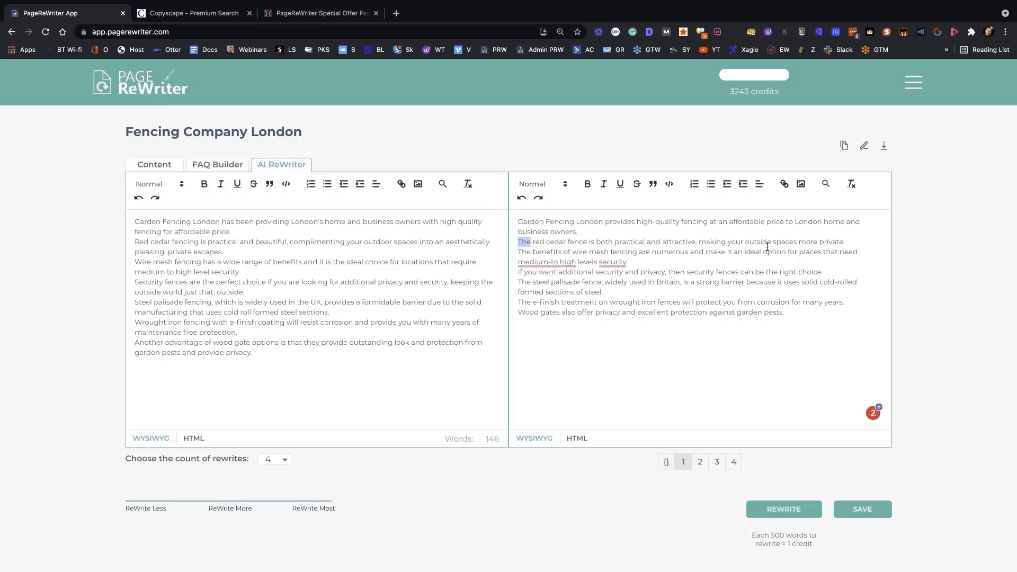
pyautogui.tripleClick(820, 242)
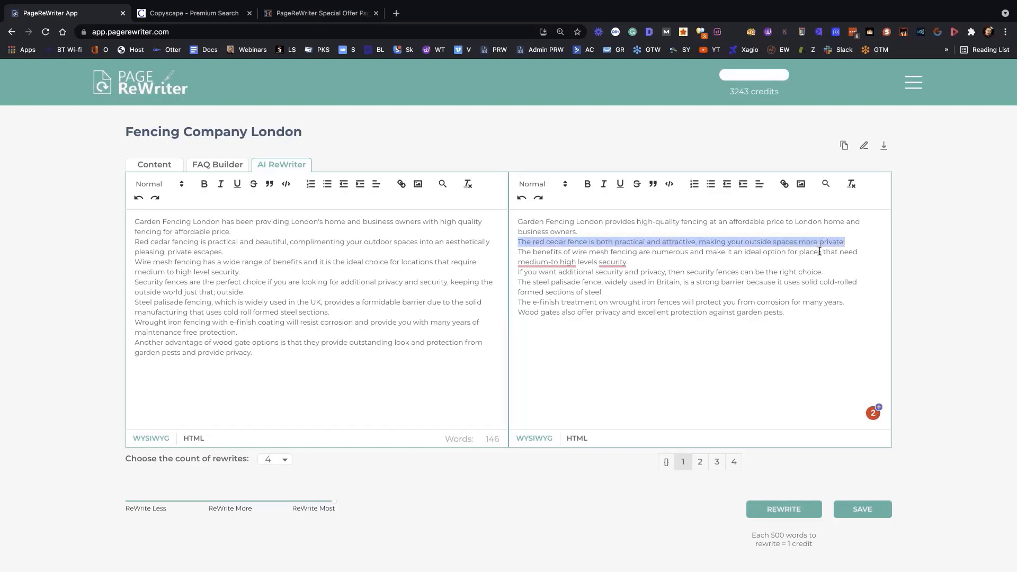
pyautogui.moveTo(805, 316); pyautogui.dragTo(502, 223)
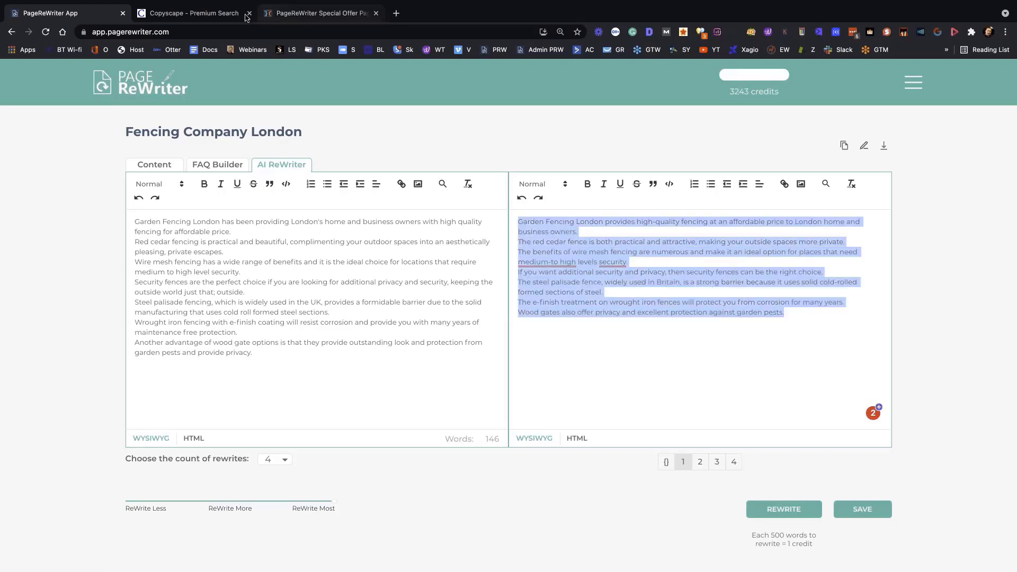
# Switch to Copyscape, run a new Premium Search on the copied rewrite, and look through the submitted text
pyautogui.click(172, 14)
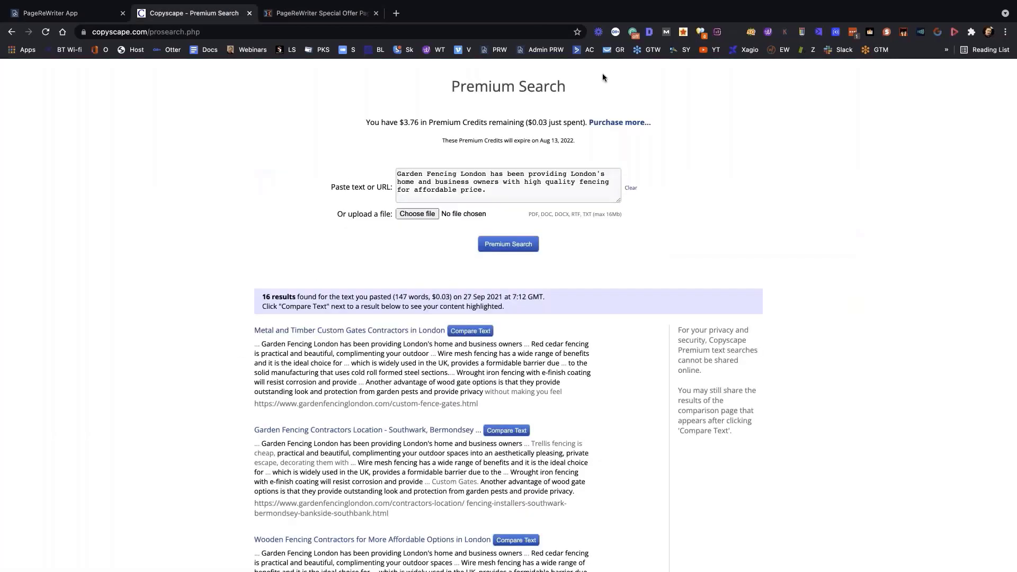
pyautogui.scroll(3, 549, 171)
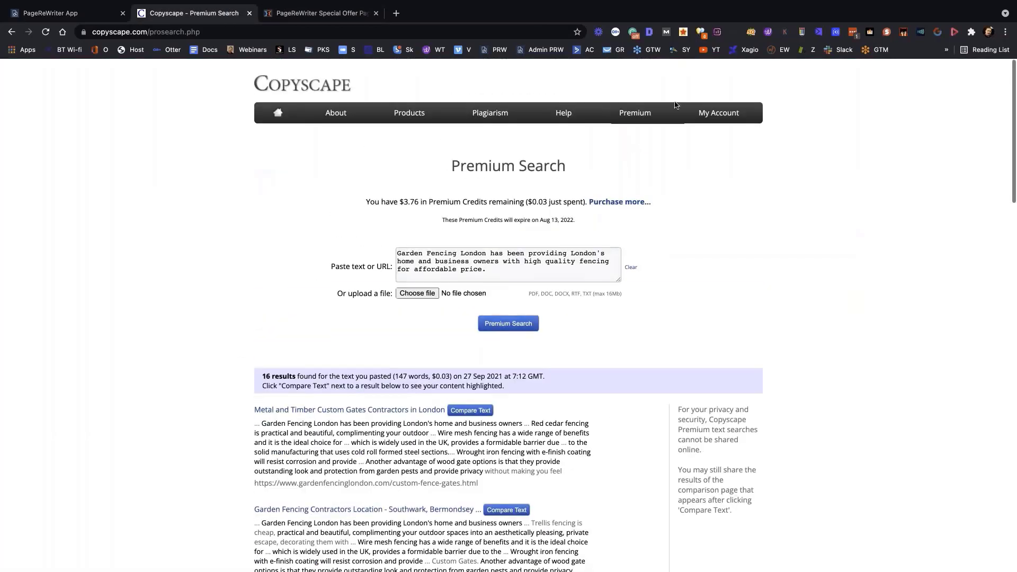
pyautogui.moveTo(635, 110)
pyautogui.click(649, 129)
pyautogui.click(456, 257)
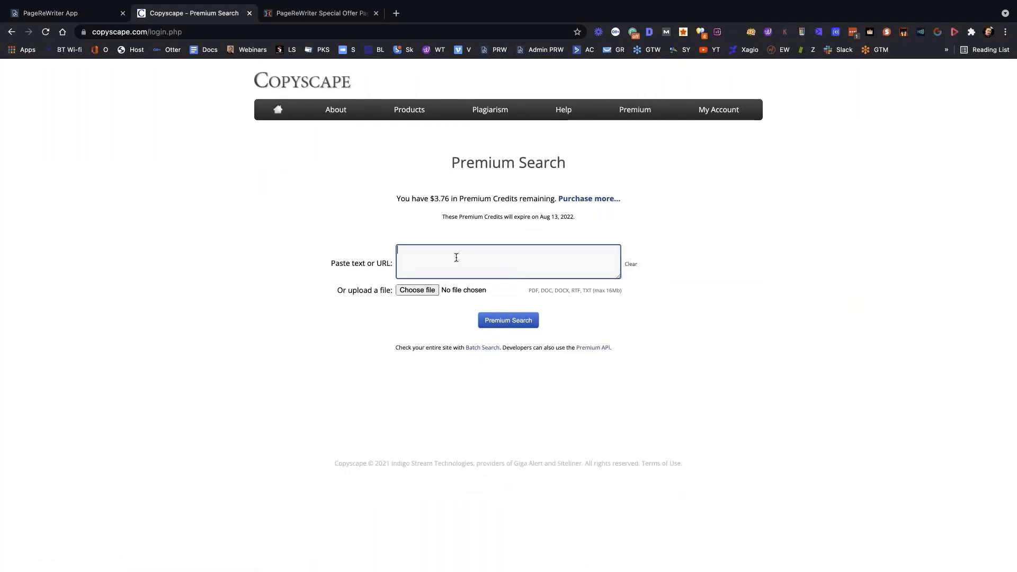
pyautogui.press('super+v')
pyautogui.click(514, 320)
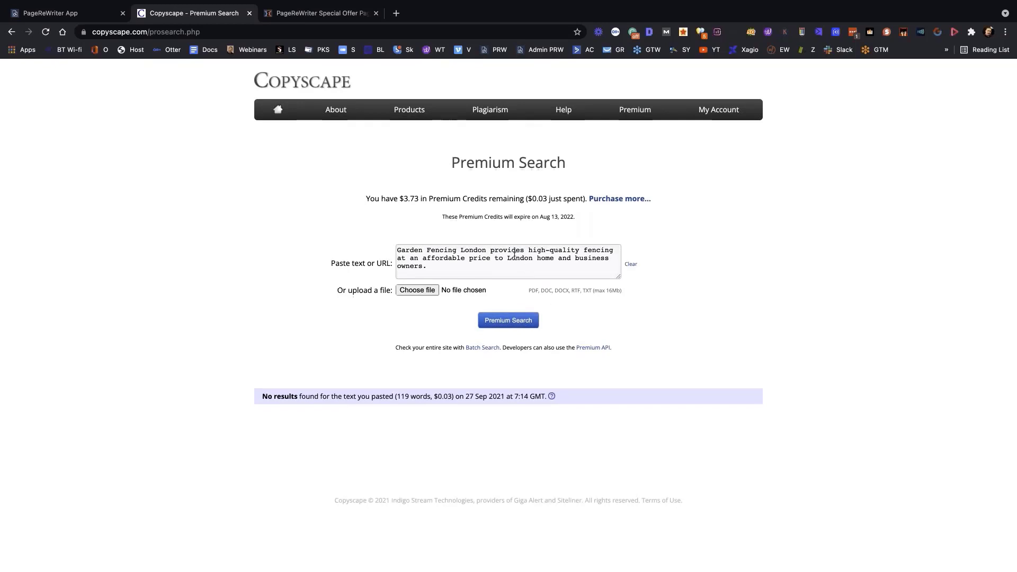
pyautogui.scroll(-10, 509, 254)
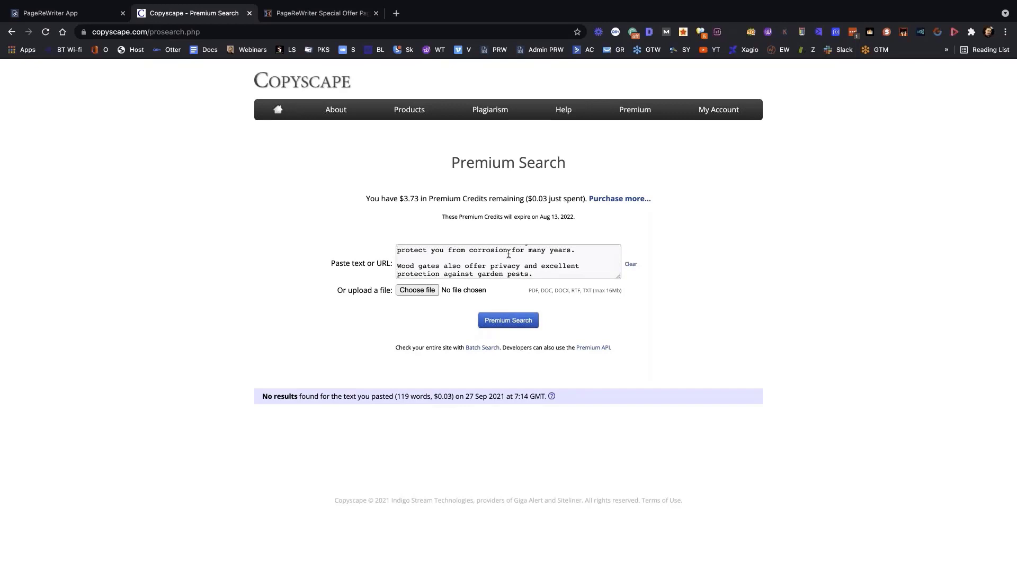
# Return to PageReWriter and compare rewrites 2, 3 and 4 with the source, ending on rewrite 1
pyautogui.click(58, 14)
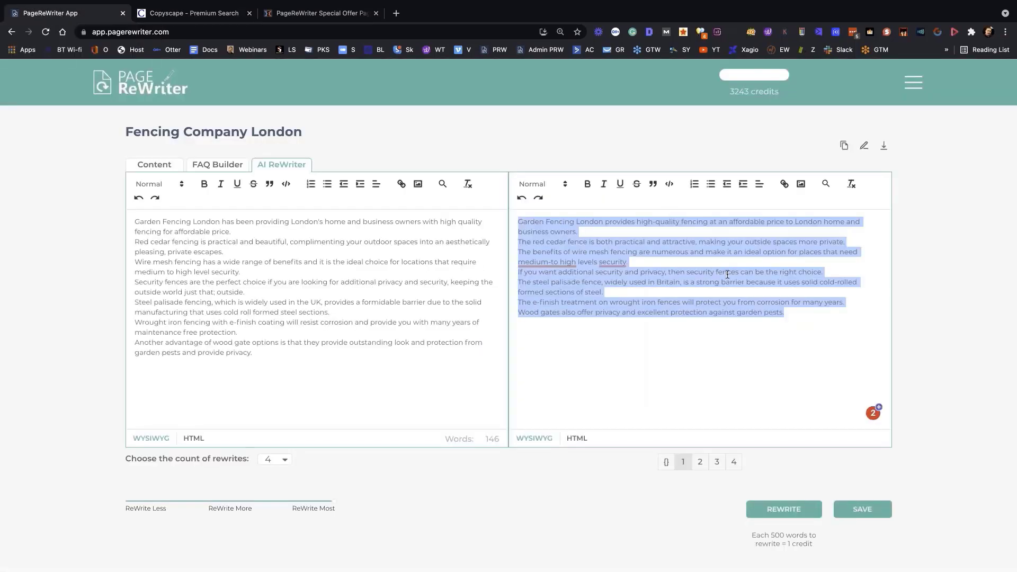
pyautogui.click(700, 463)
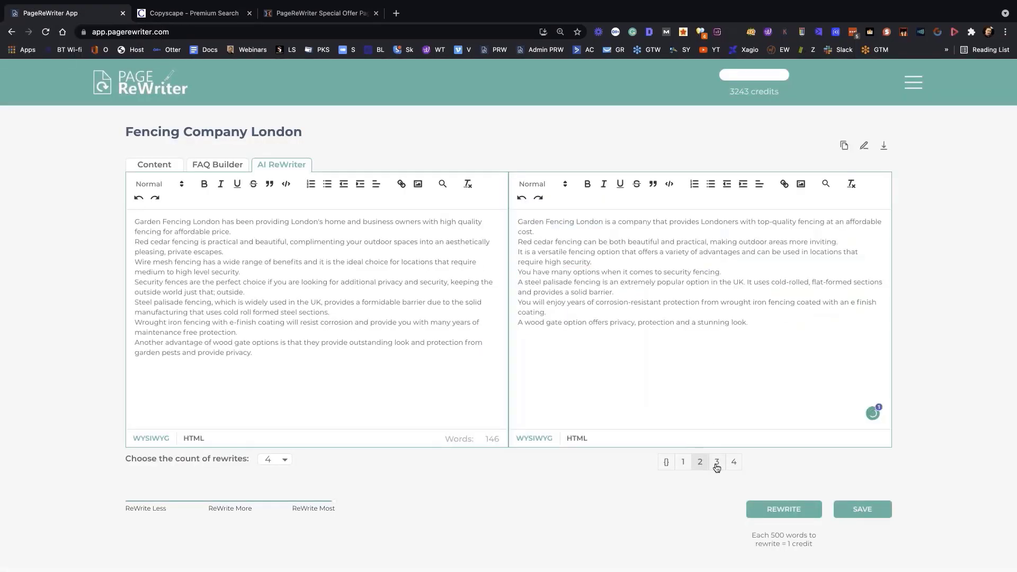
pyautogui.click(717, 463)
pyautogui.click(734, 464)
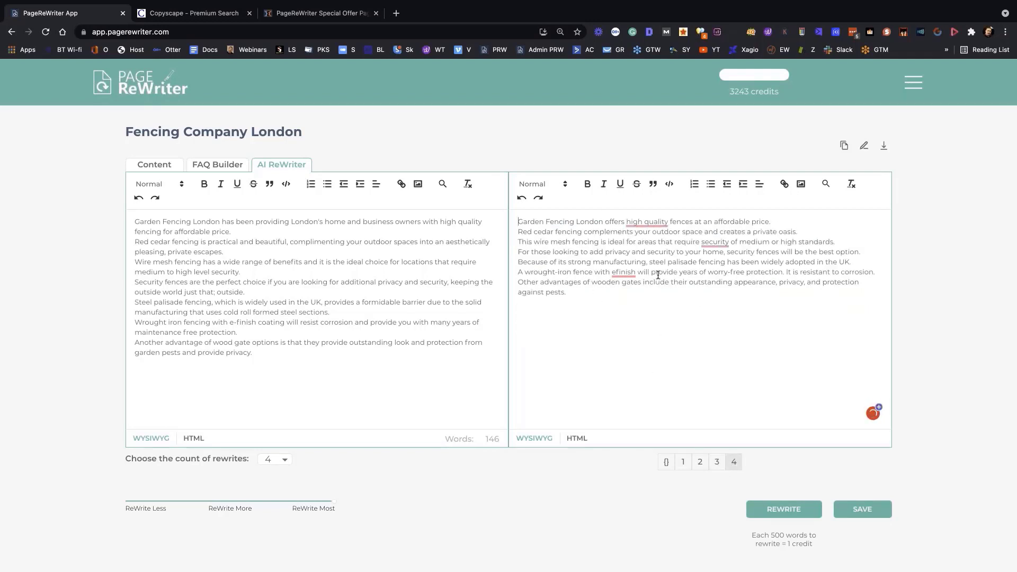
pyautogui.click(718, 468)
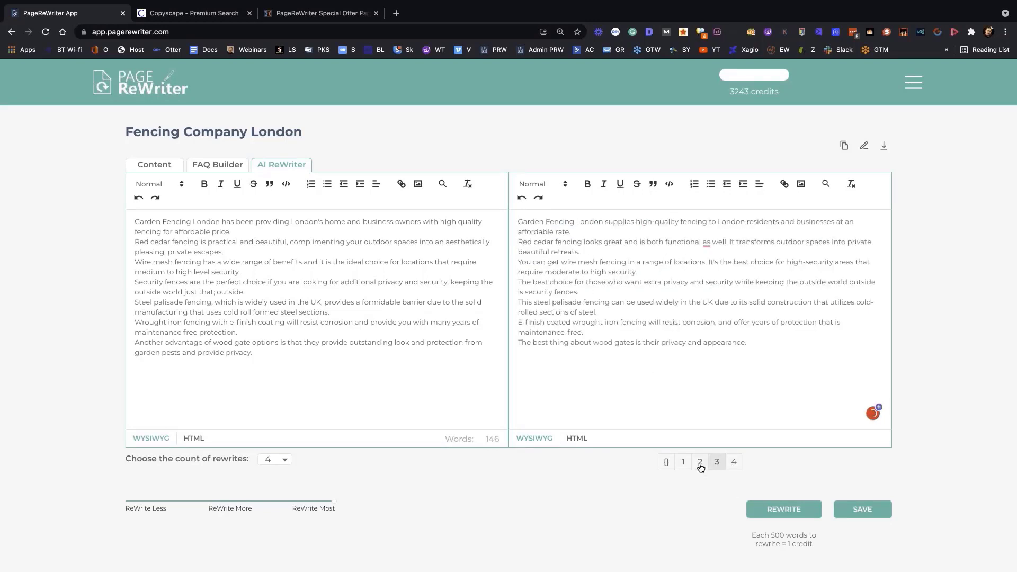
pyautogui.click(700, 467)
pyautogui.click(683, 464)
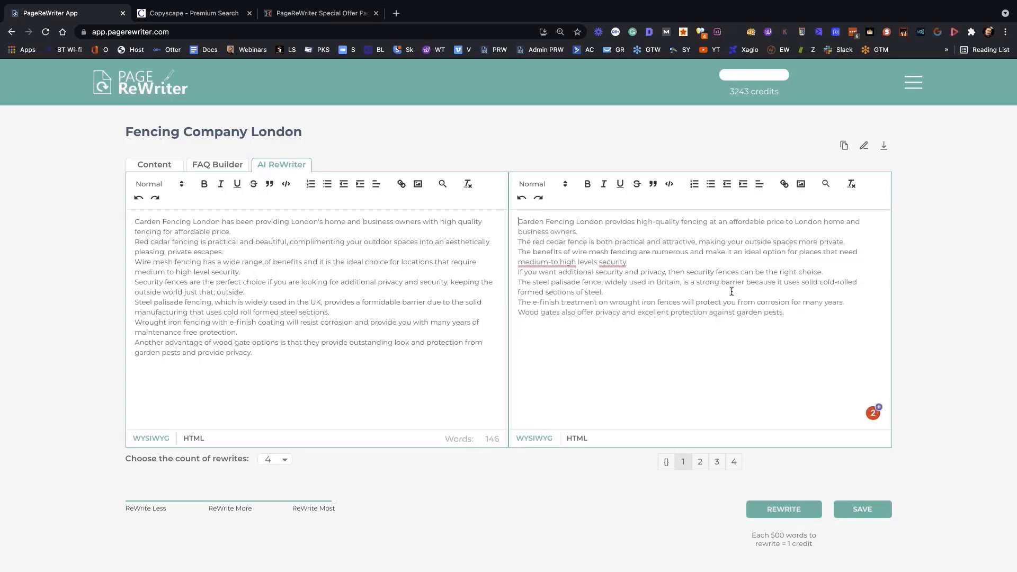
# Show the combined spintax version of the rewrites and examine the sentence variants in each paragraph
pyautogui.click(665, 464)
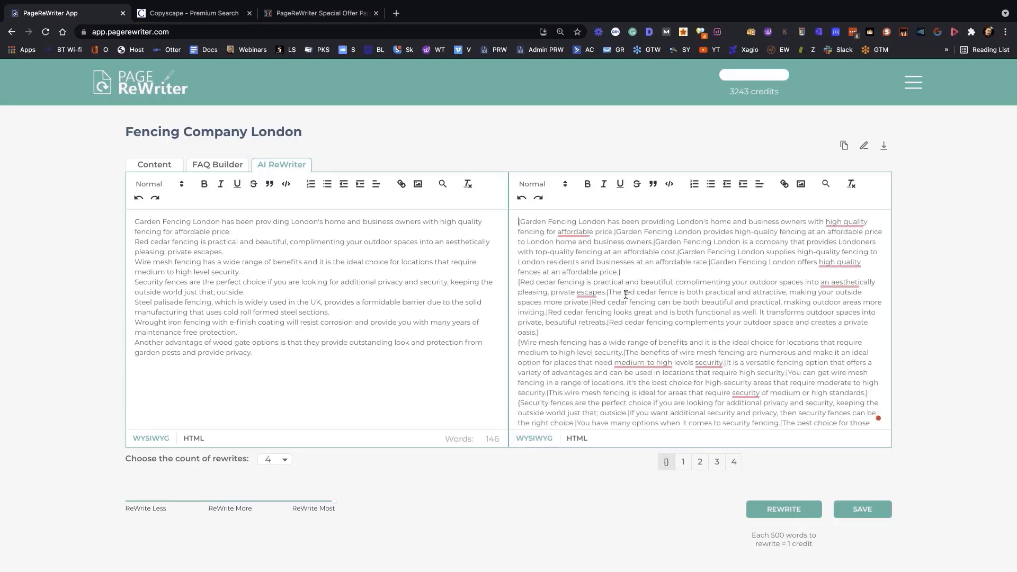
pyautogui.scroll(-2, 625, 295)
pyautogui.scroll(-2, 625, 295)
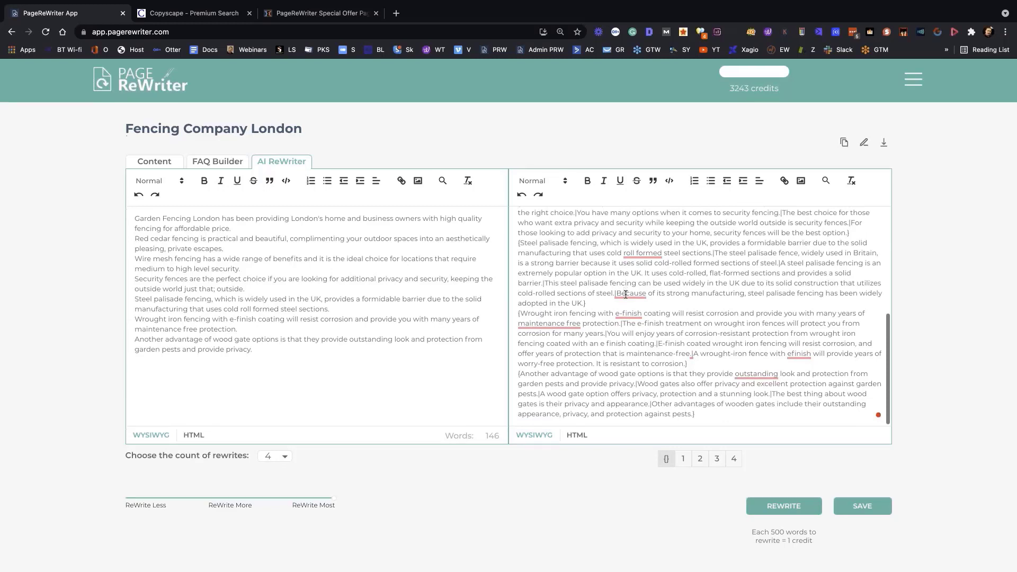
pyautogui.scroll(5, 625, 295)
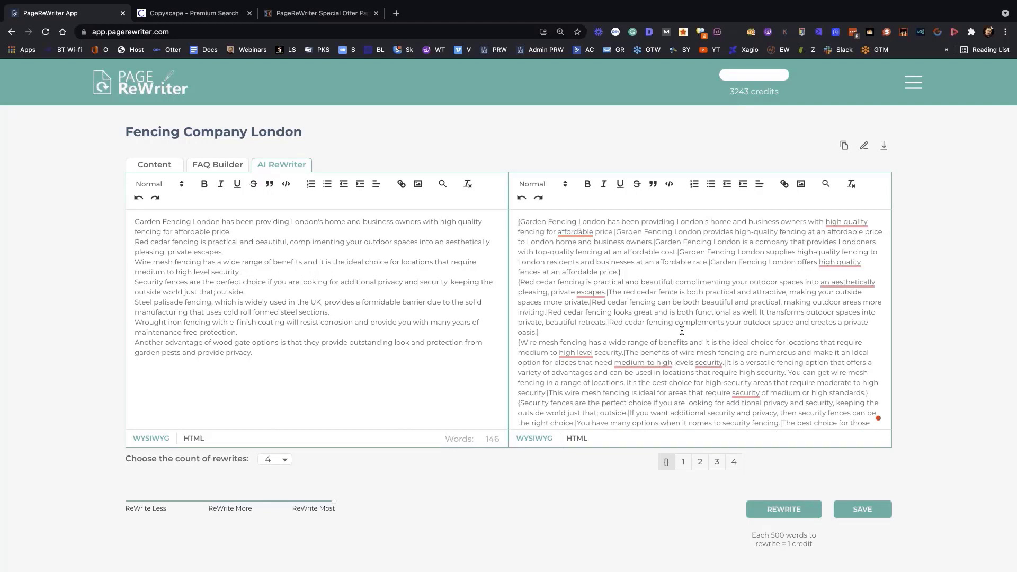
pyautogui.scroll(-2, 678, 318)
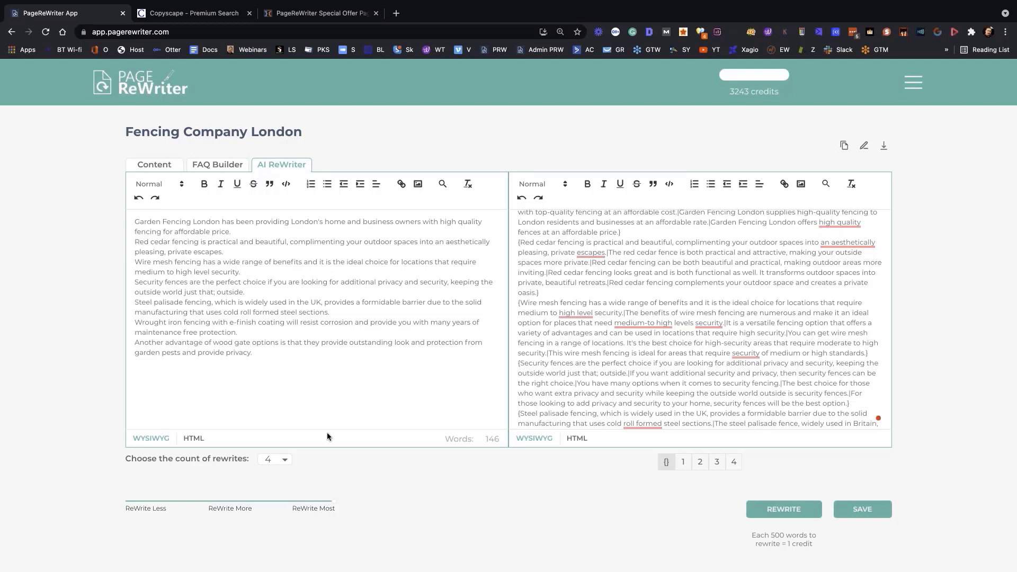
# Show the article's Content editor again, and copy the Platinum annual deal's coupon code from the PageReWriter Special Offer page
pyautogui.click(166, 166)
pyautogui.click(268, 345)
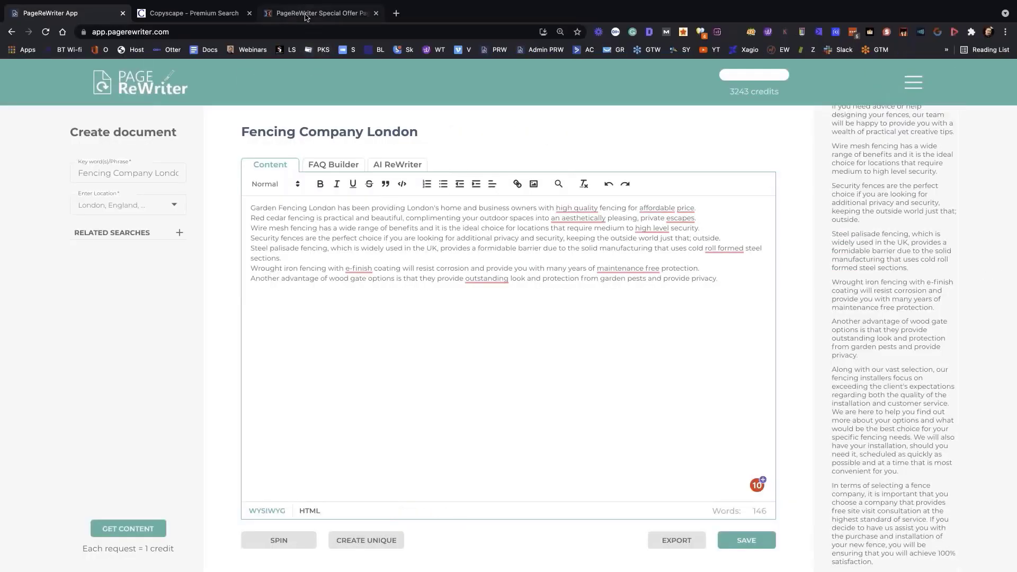
pyautogui.click(305, 14)
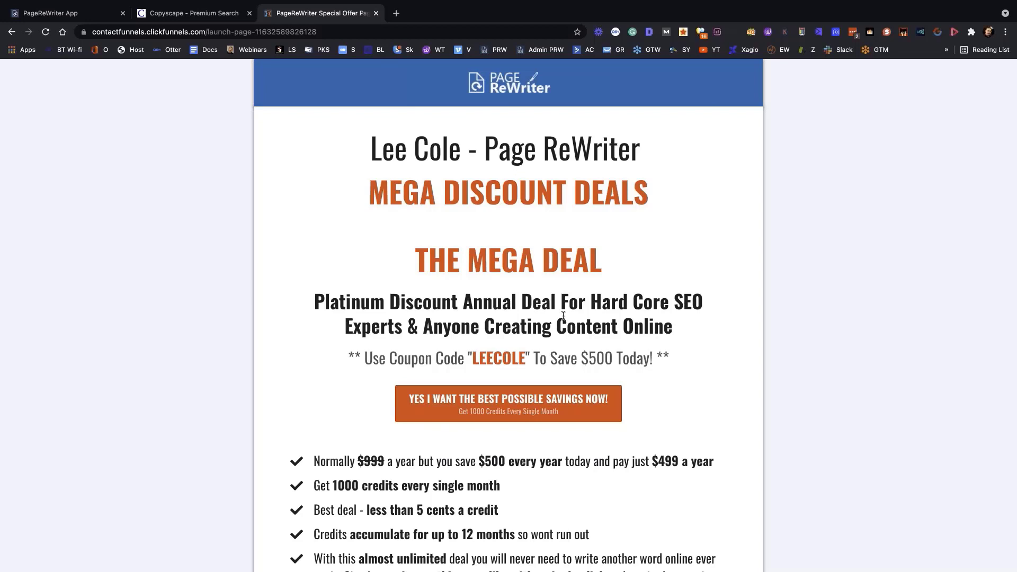
pyautogui.doubleClick(500, 359)
pyautogui.press('super+c')
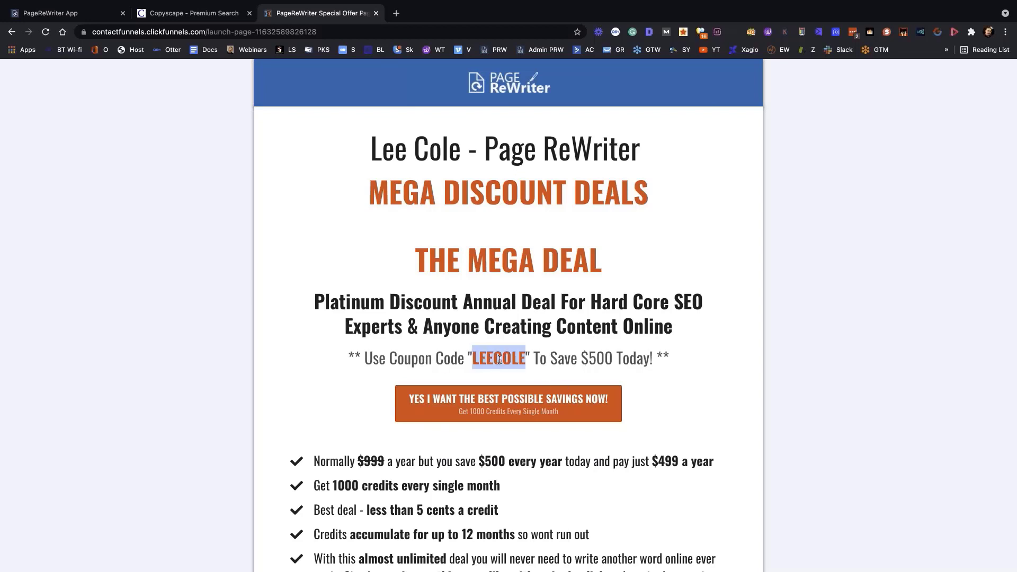
# Review the benefits and terms listed for the Platinum annual deal on the offer page
pyautogui.scroll(-4, 424, 381)
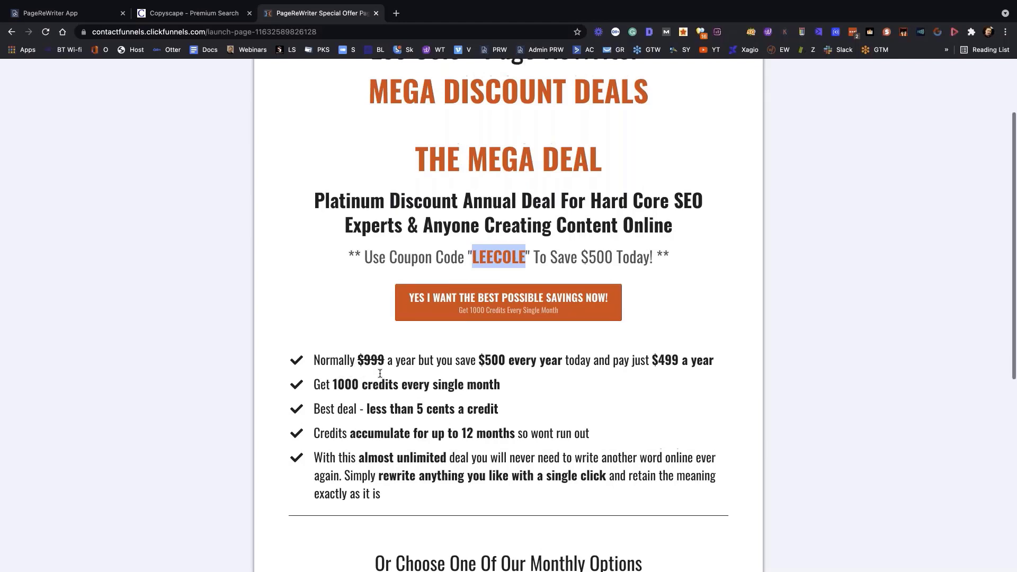
pyautogui.scroll(1, 397, 368)
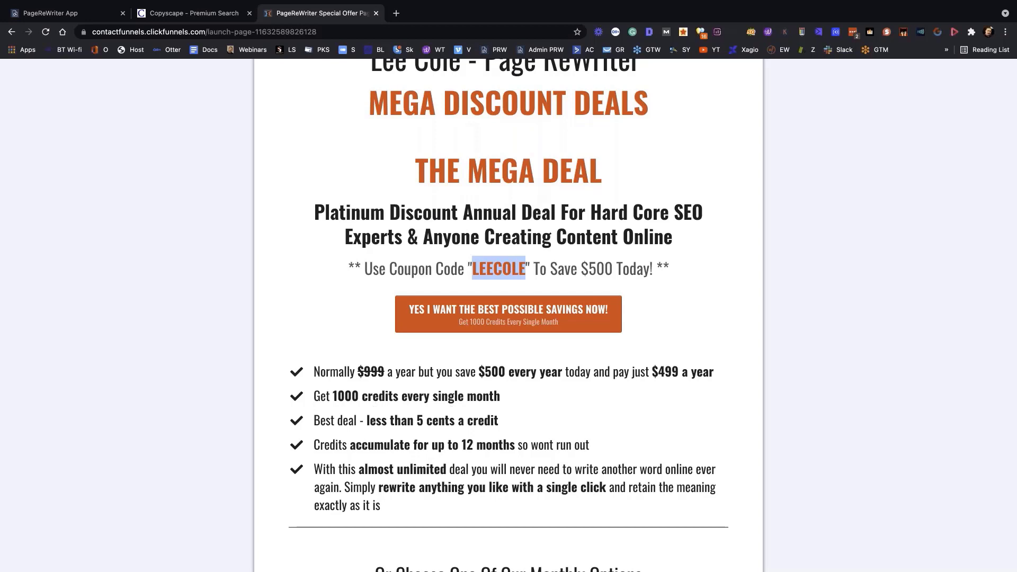
pyautogui.scroll(-1, 300, 357)
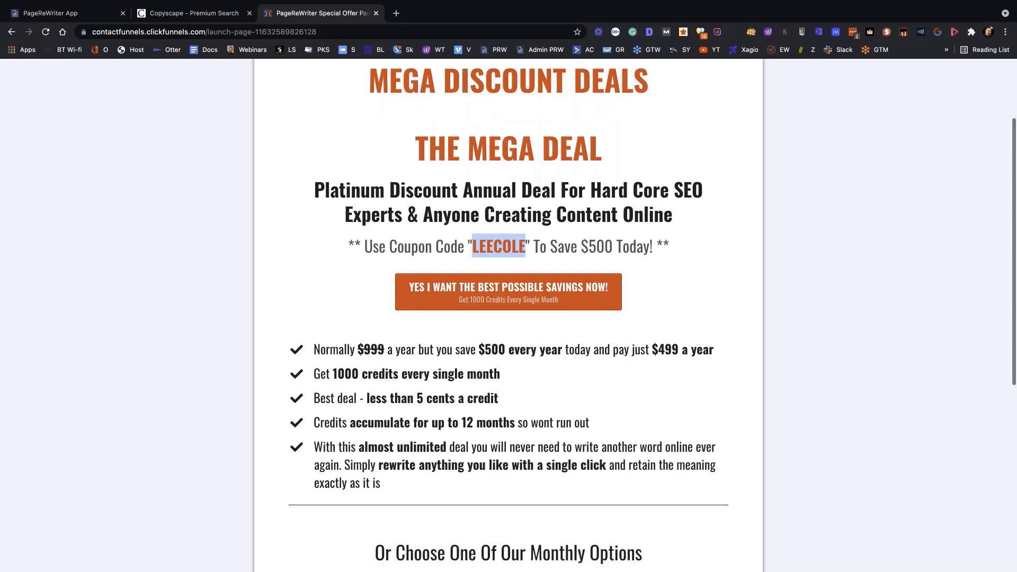
pyautogui.scroll(-1, 376, 365)
pyautogui.scroll(1, 339, 395)
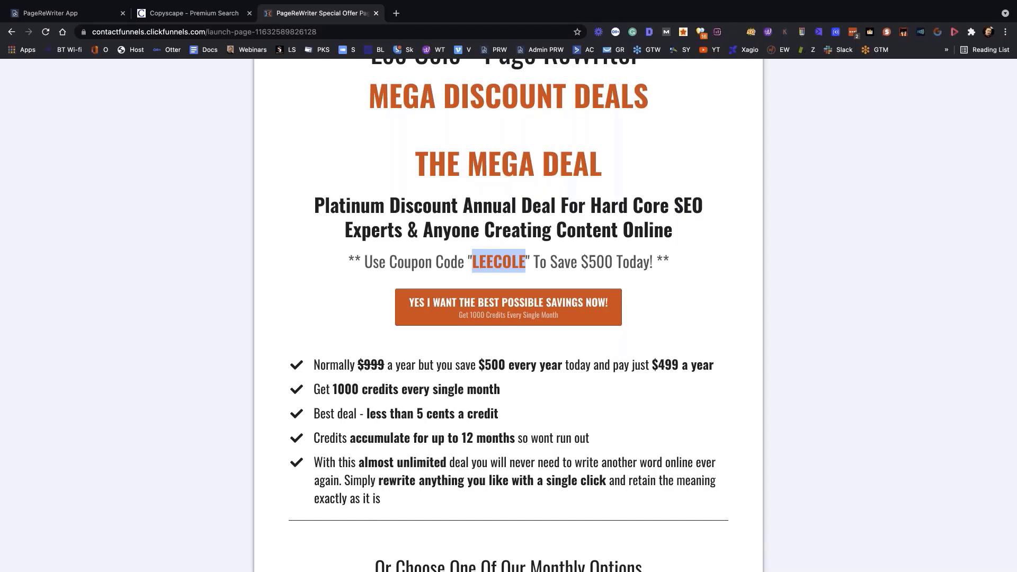
pyautogui.scroll(1, 194, 177)
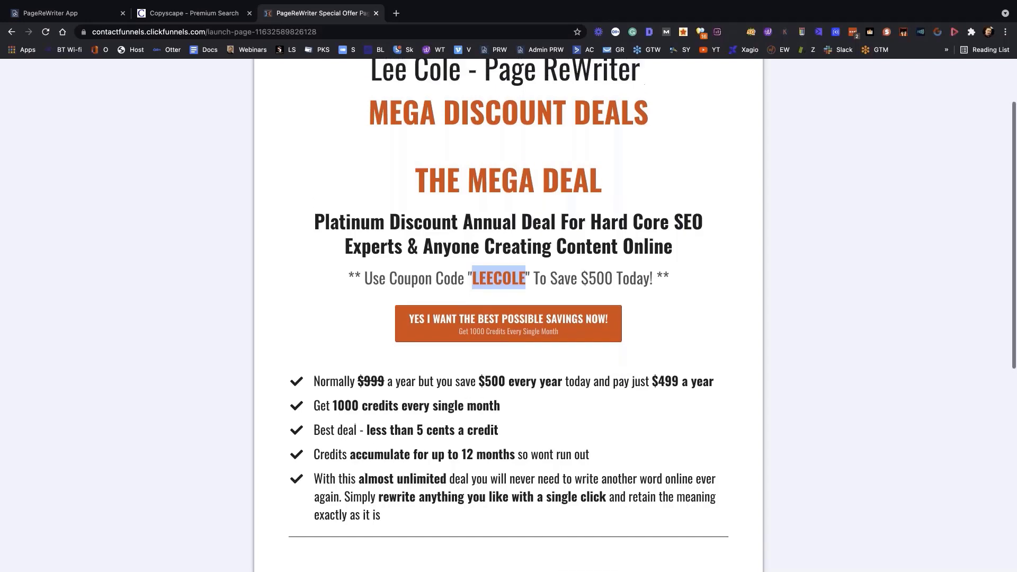
# Open the Platinum annual deal's checkout and apply the copied coupon code to the order, keeping card payment selected
pyautogui.click(531, 330)
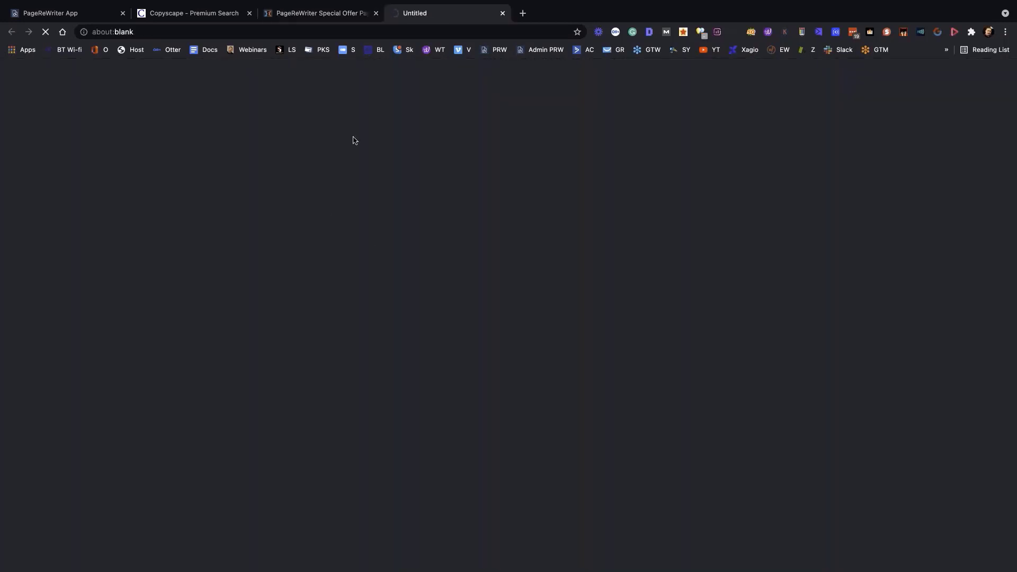
pyautogui.scroll(-8, 532, 339)
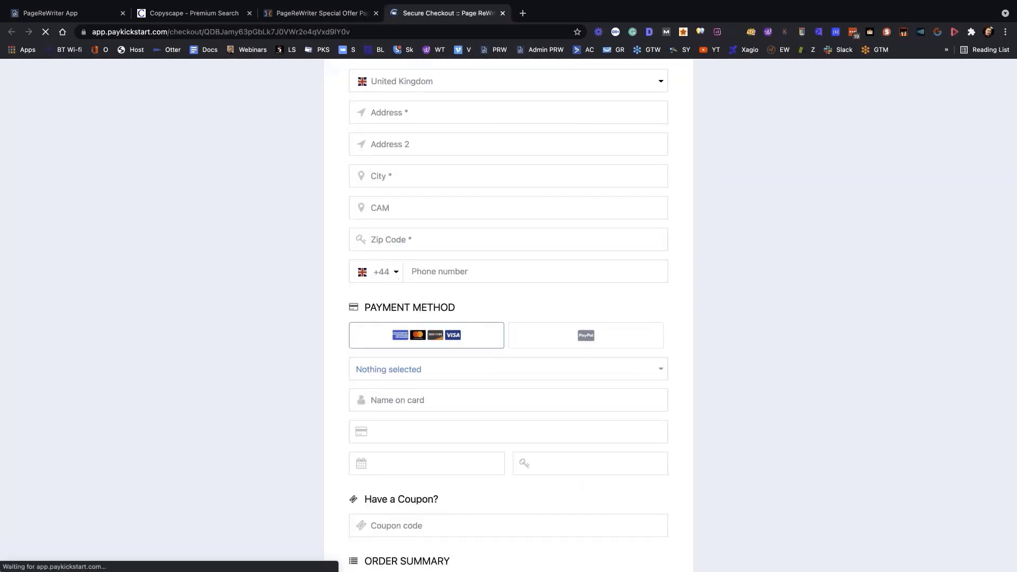
pyautogui.click(392, 293)
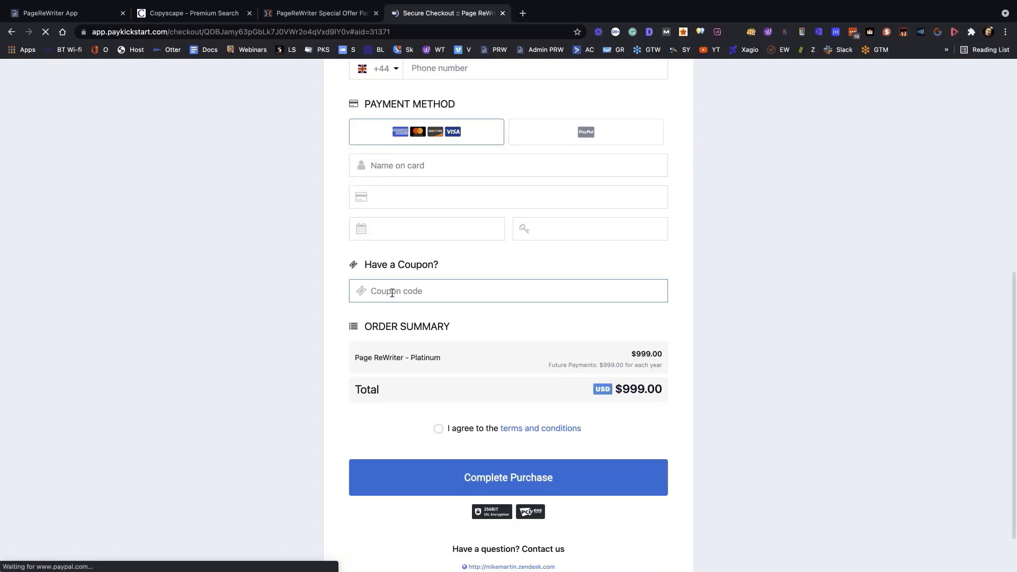
pyautogui.press('super+v')
pyautogui.click(549, 140)
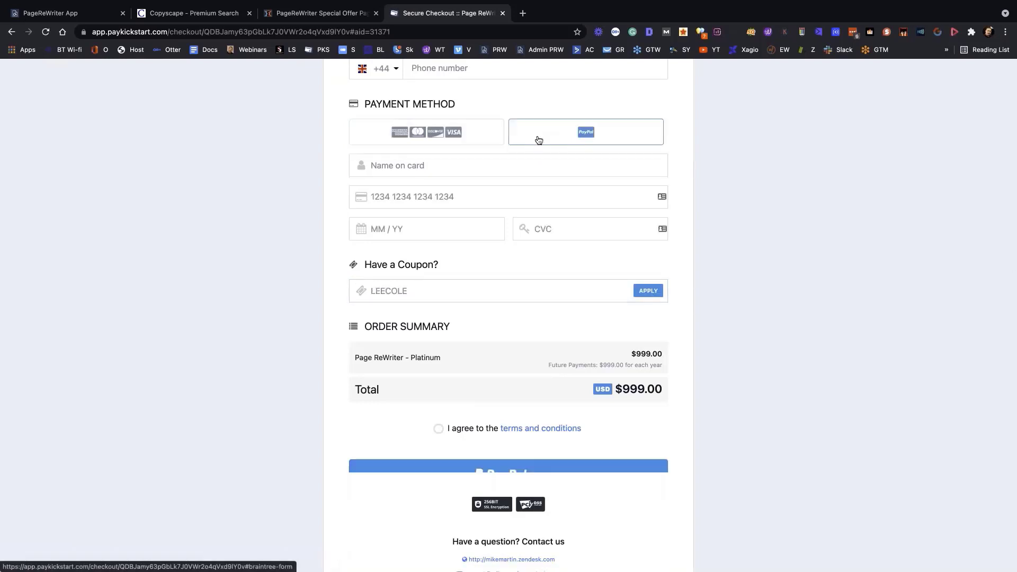
pyautogui.click(426, 146)
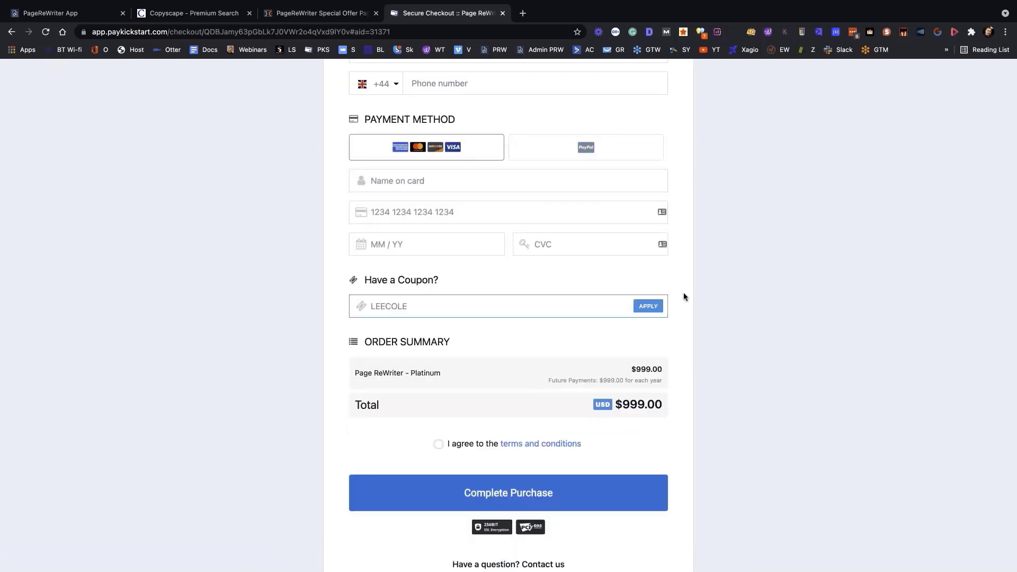
pyautogui.click(647, 307)
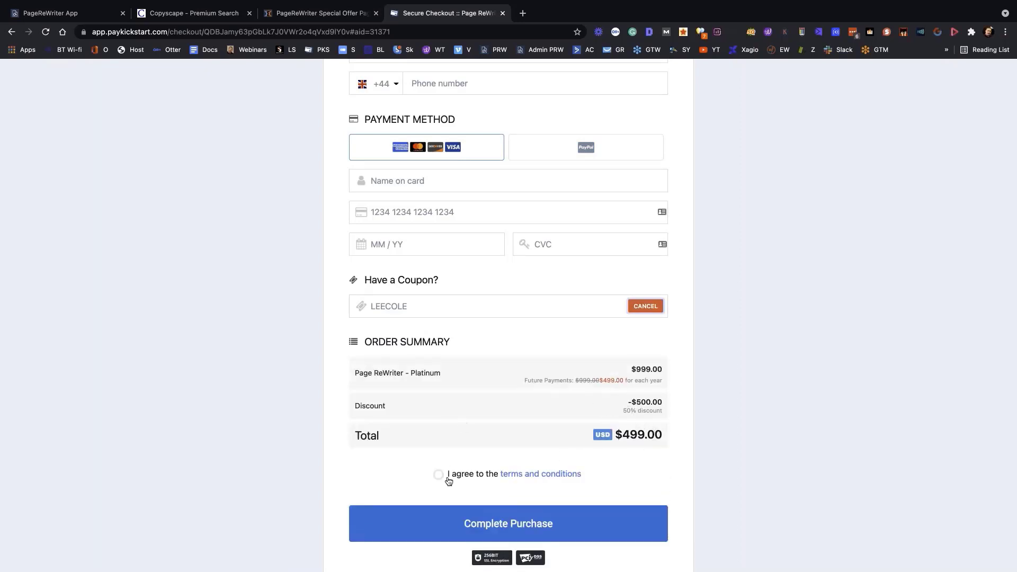
pyautogui.scroll(7, 509, 370)
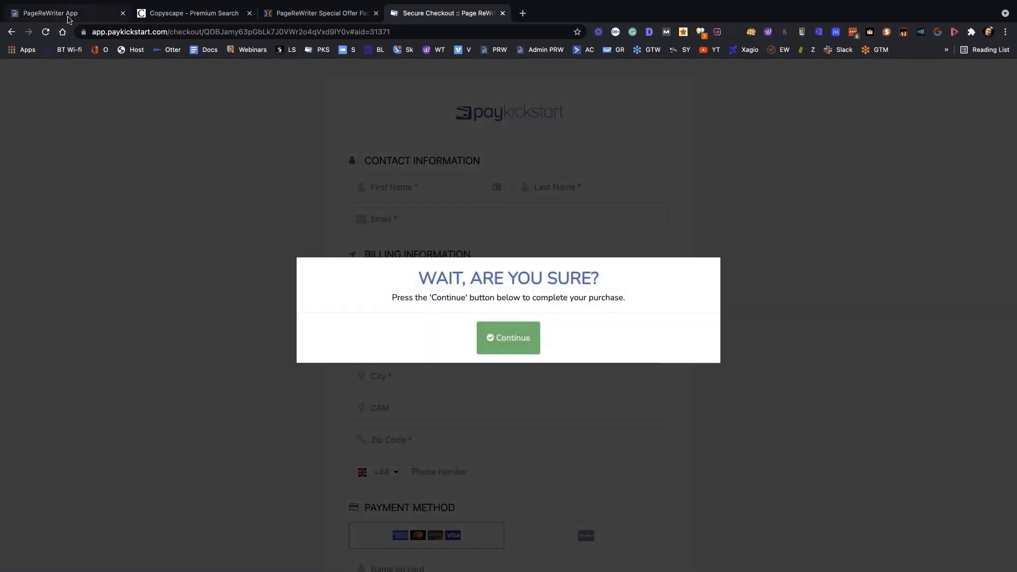
# Back in PageReWriter, try to fetch content for the related search "garden fencing london", and collapse the Paragraphs list
pyautogui.click(67, 18)
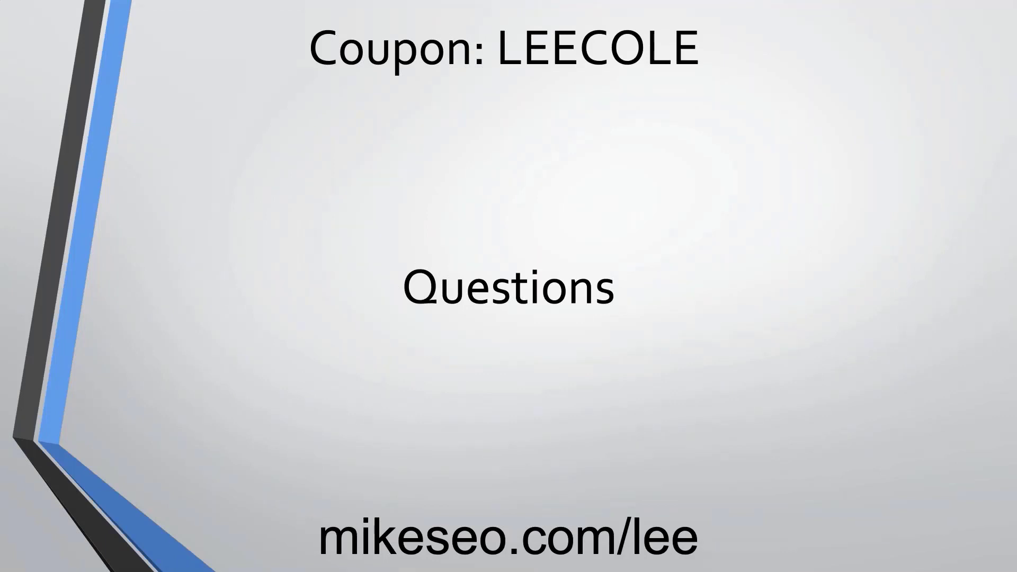
pyautogui.hotkey('ctrl', 'Right')
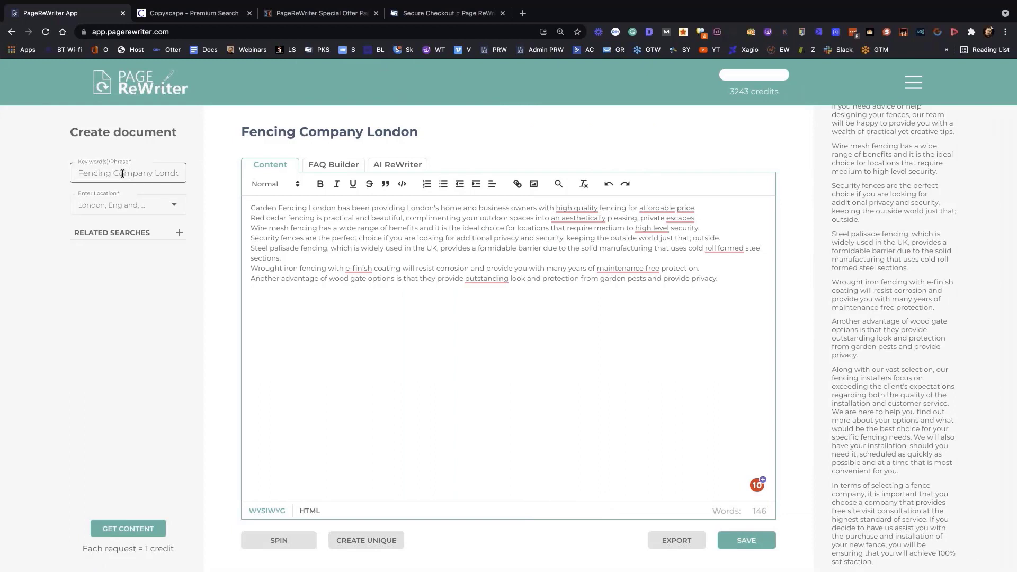
pyautogui.click(177, 234)
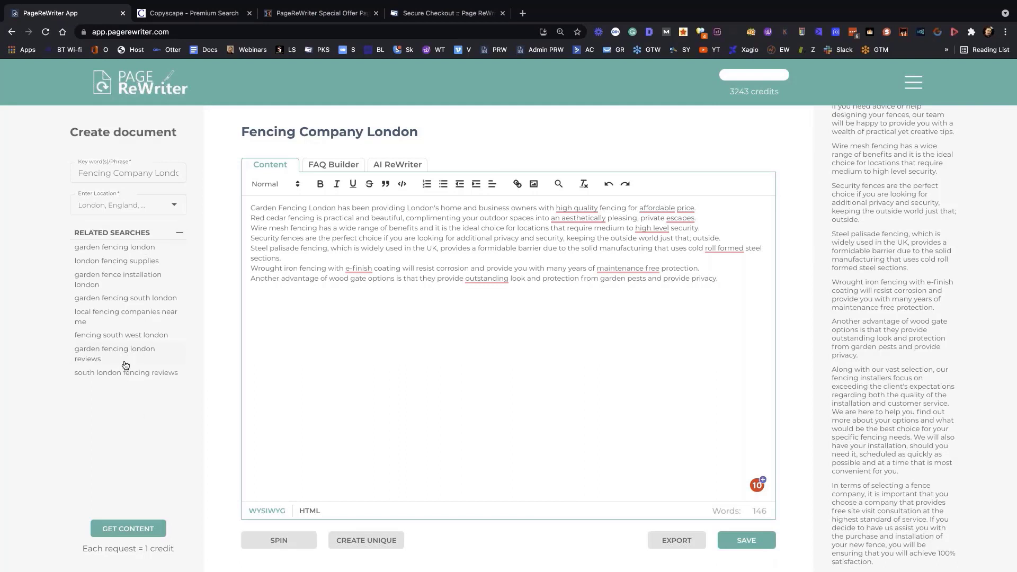
pyautogui.click(109, 249)
pyautogui.click(130, 529)
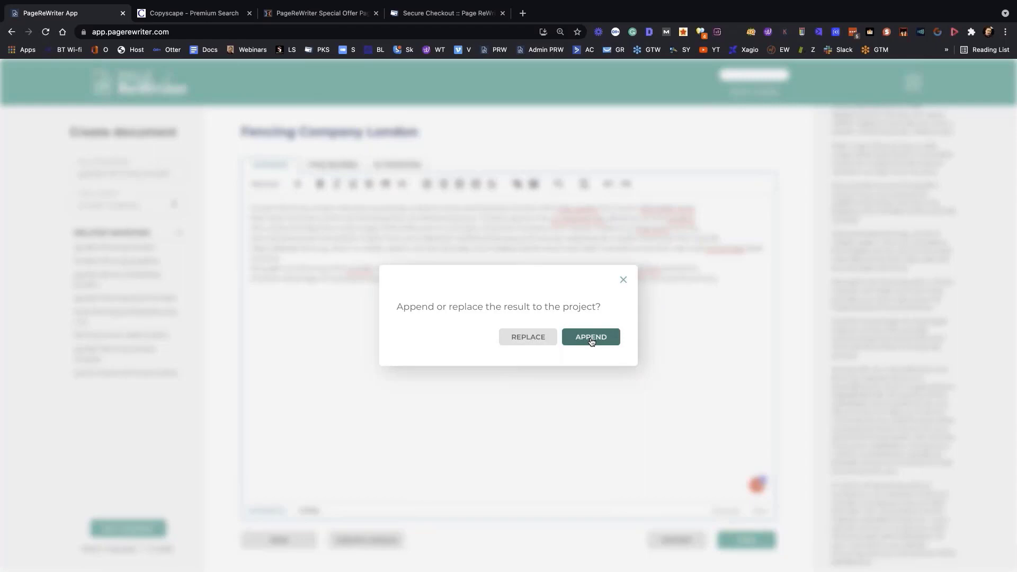
pyautogui.click(623, 279)
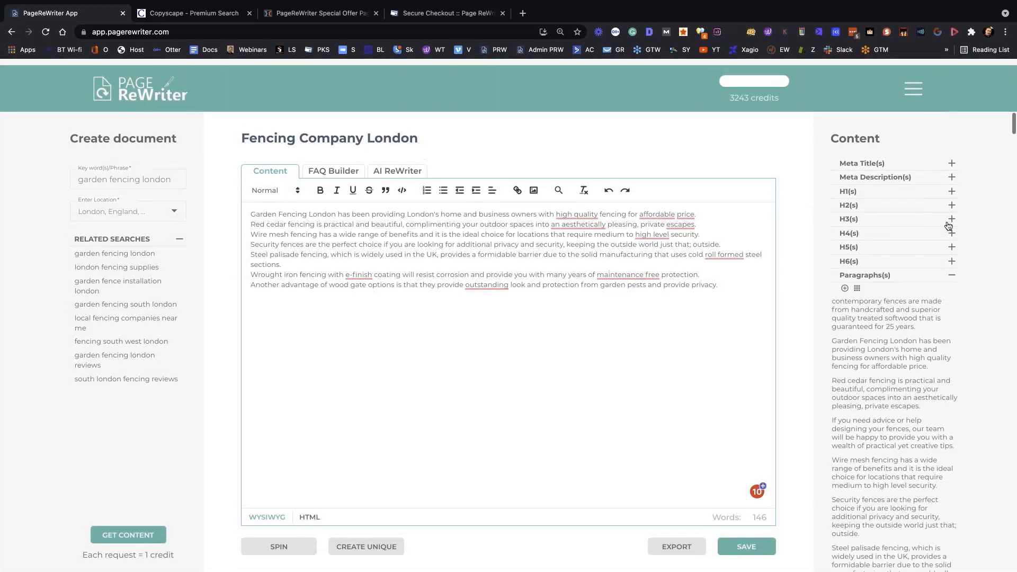
pyautogui.click(953, 271)
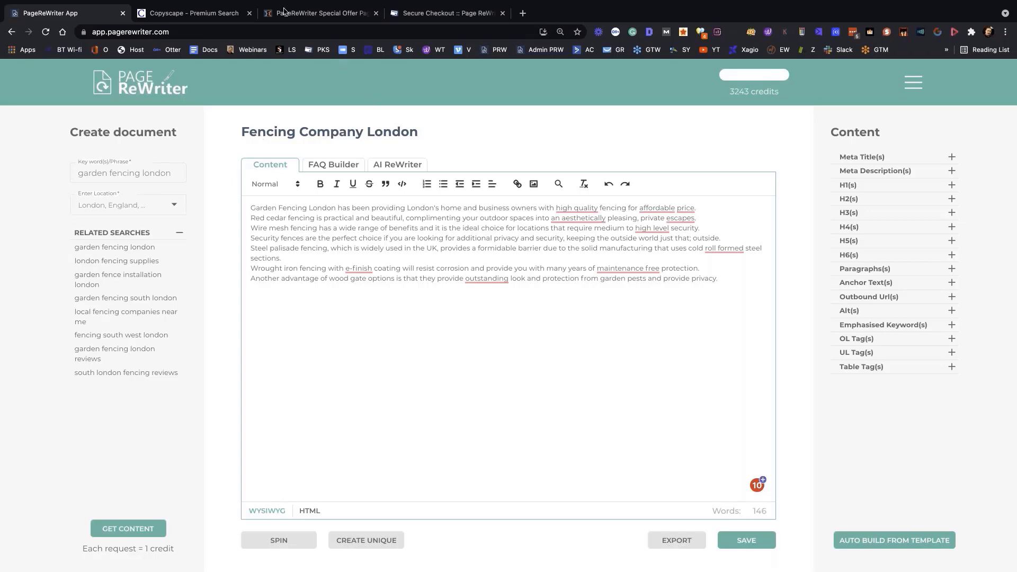
# Switch to the special offer page and examine the monthly options, including the saving and their coupon code
pyautogui.click(301, 16)
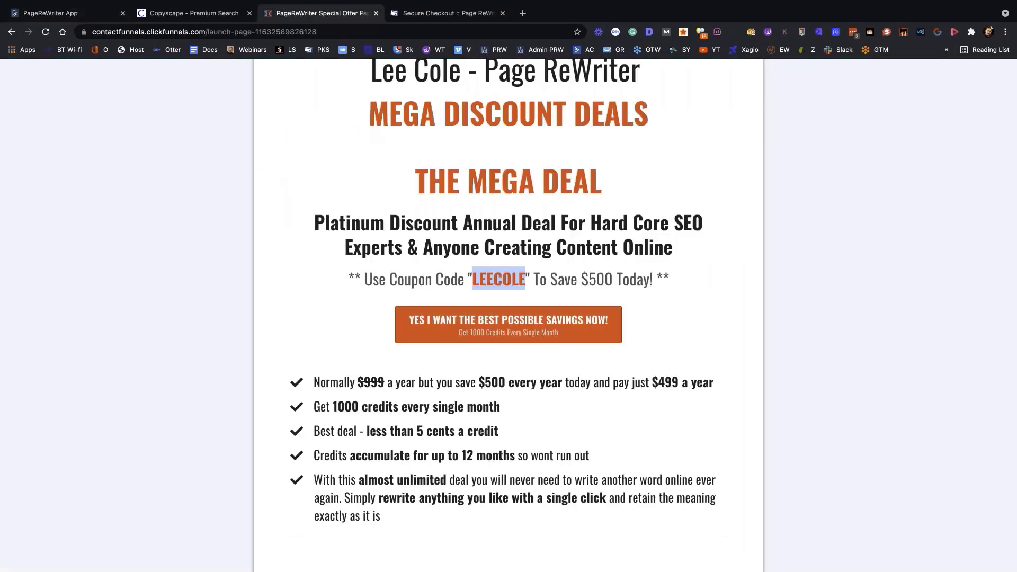
pyautogui.scroll(2, 508, 318)
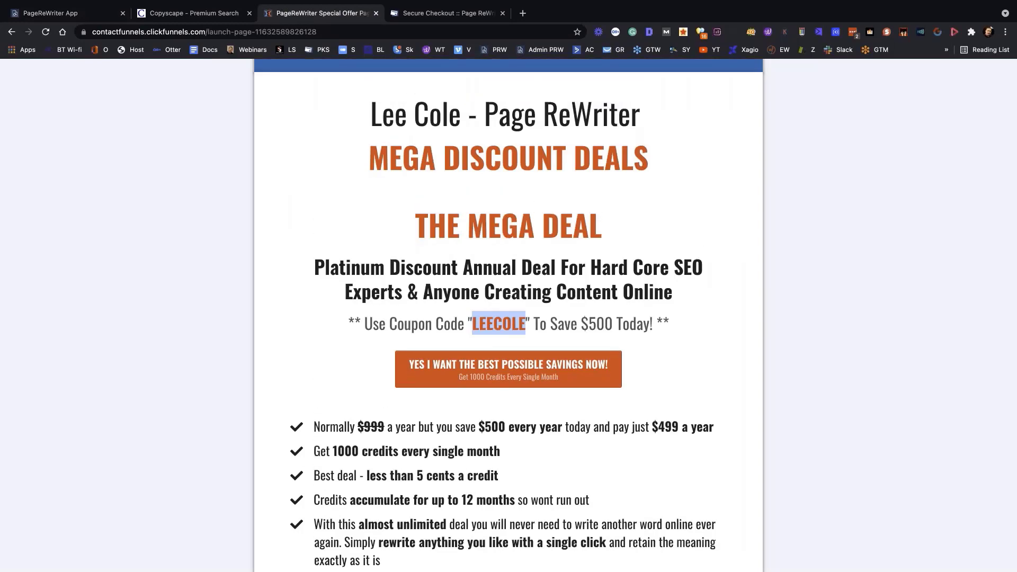
pyautogui.scroll(-10, 328, 331)
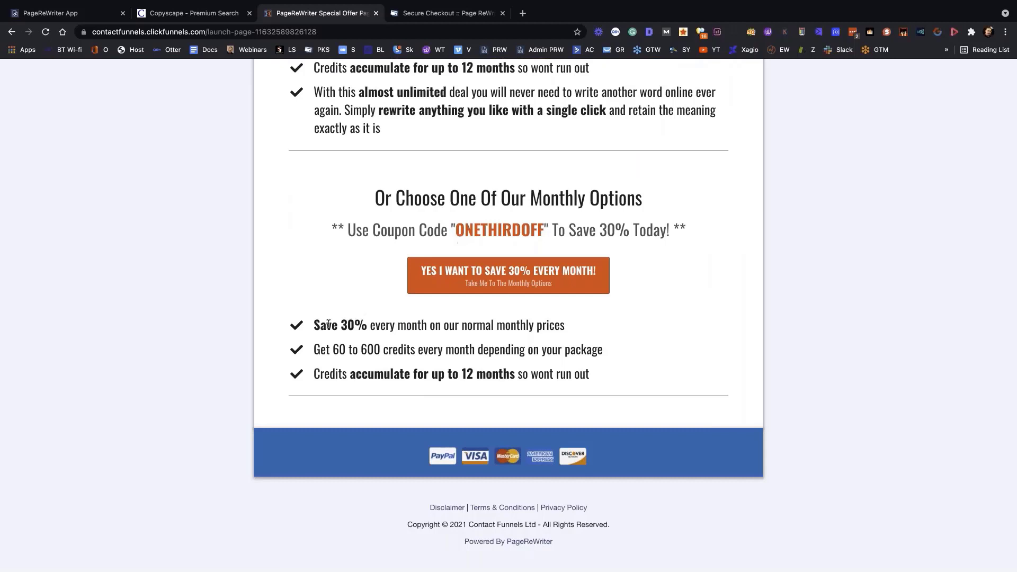
pyautogui.moveTo(316, 325); pyautogui.dragTo(381, 326)
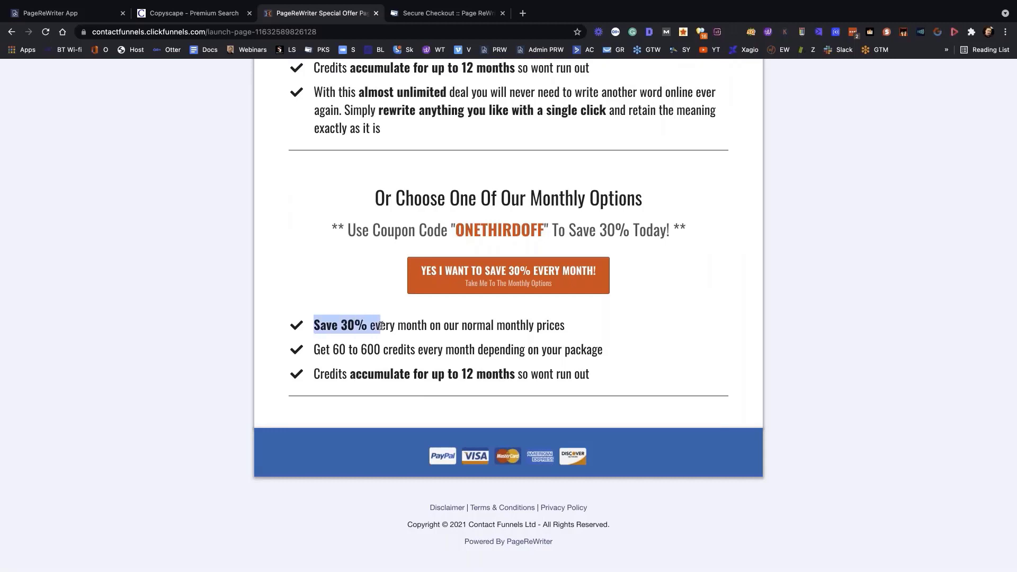
pyautogui.doubleClick(479, 232)
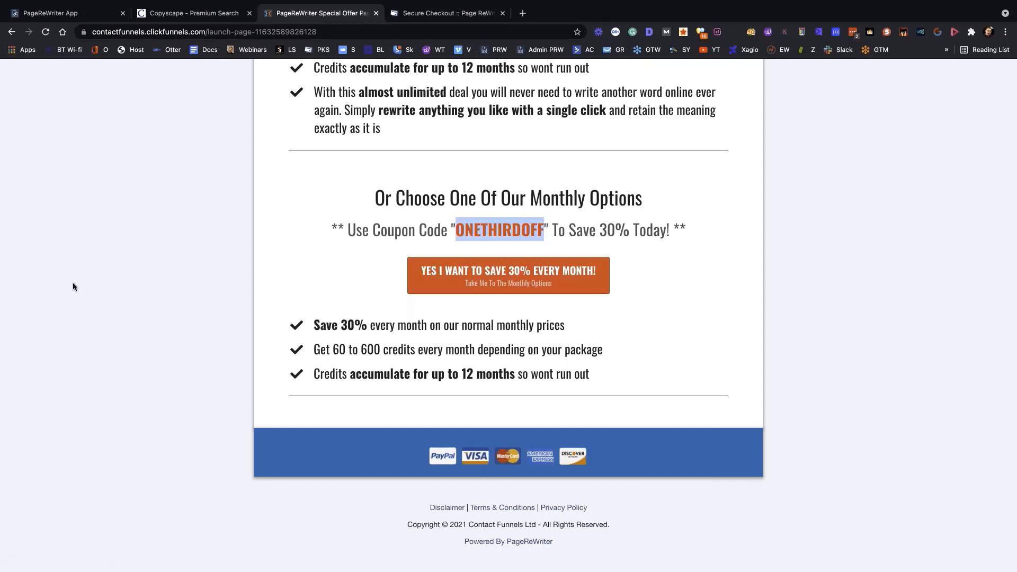
pyautogui.hotkey('ctrl', 'Left')
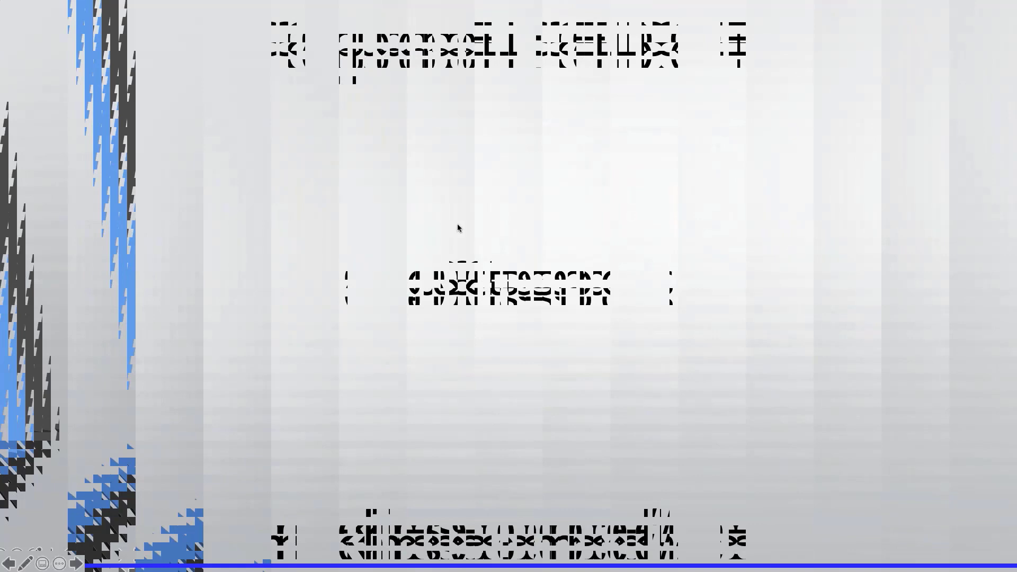
pyautogui.hotkey('ctrl', 'Right')
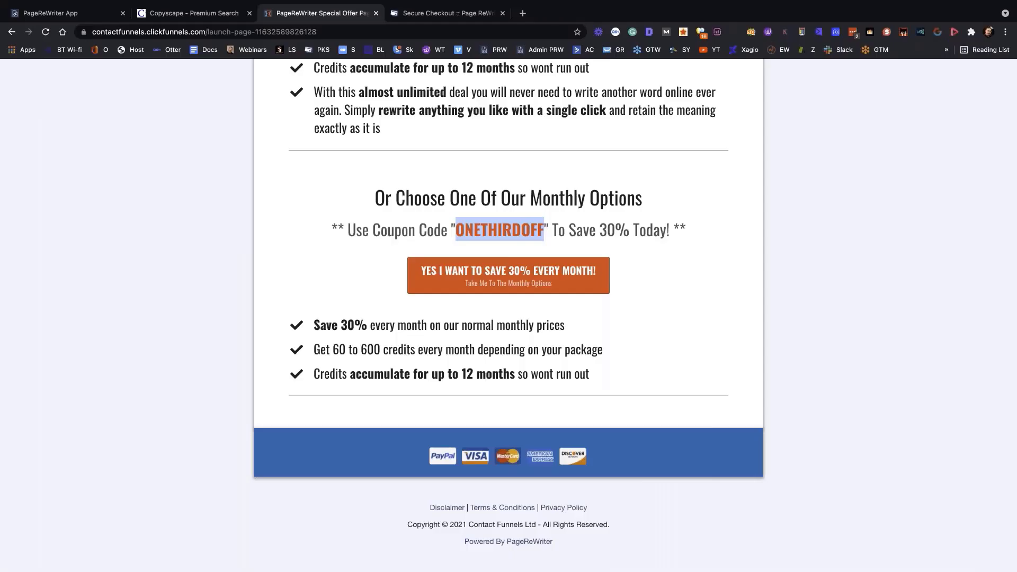
pyautogui.hotkey('ctrl', 'Left')
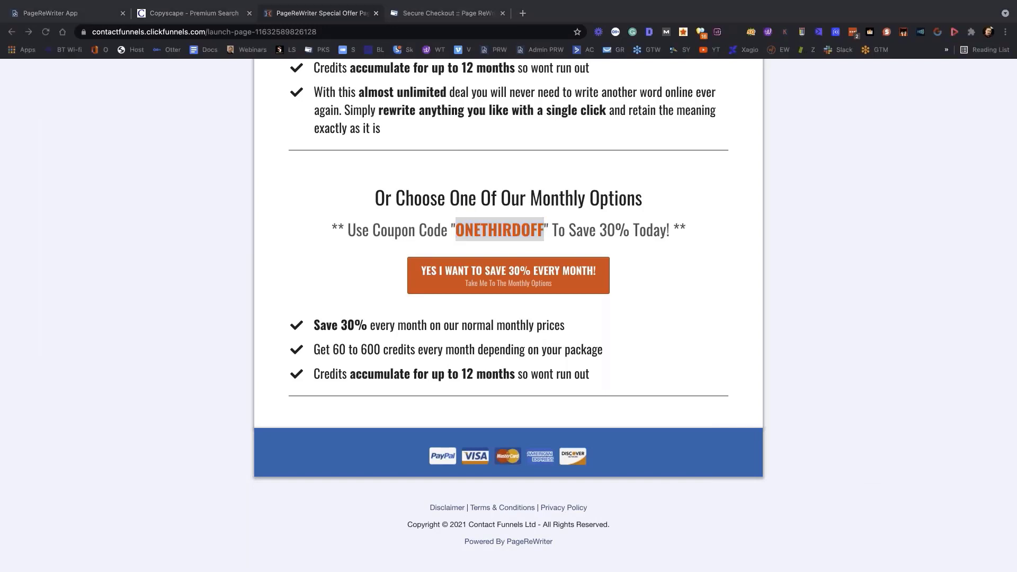
pyautogui.hotkey('ctrl', 'Left')
pyautogui.hotkey('ctrl', 'Right')
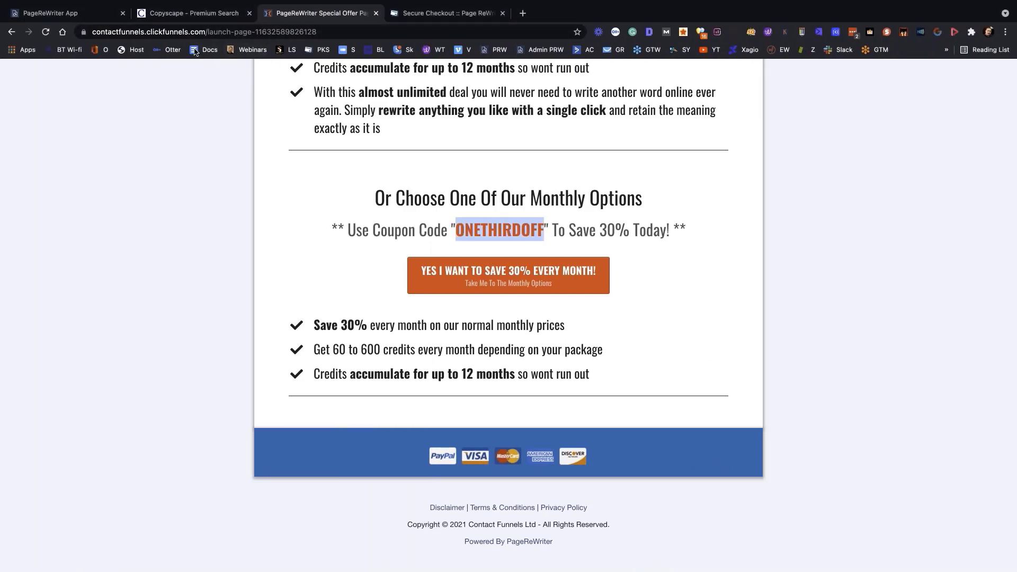
# In PageReWriter's FAQ Builder, fetch questions for "how much is a fence per meter" with the location Greater London, England, United Kingdom
pyautogui.click(71, 14)
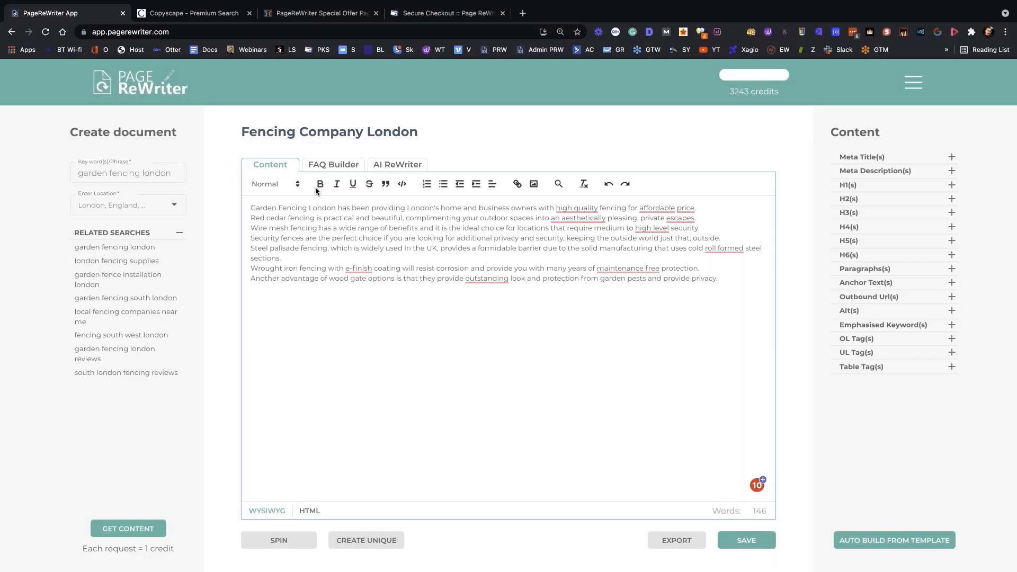
pyautogui.click(340, 164)
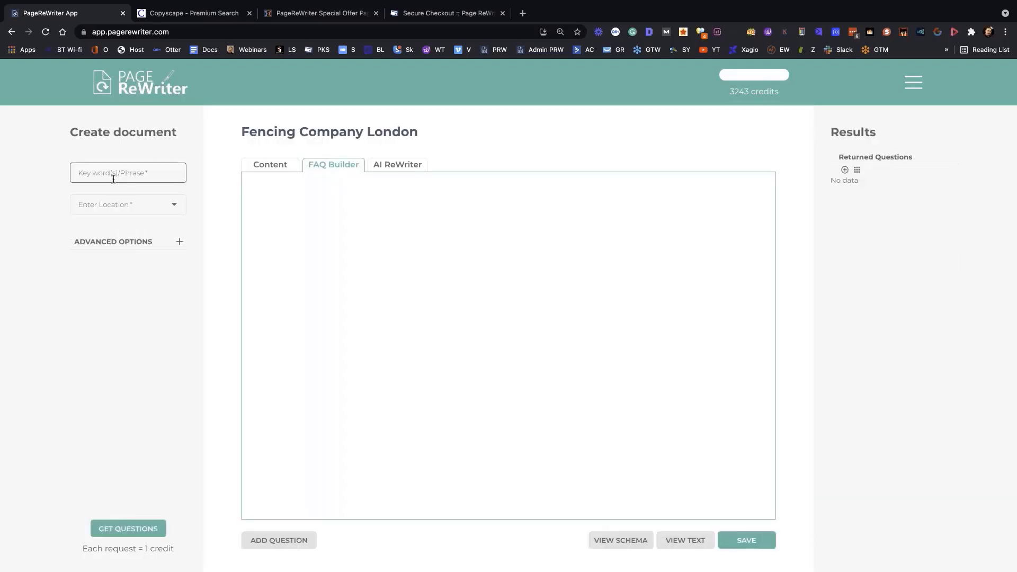
pyautogui.click(115, 176)
pyautogui.write('how muc')
pyautogui.write('h is a fence pe')
pyautogui.write('r meter')
pyautogui.click(142, 210)
pyautogui.write('london')
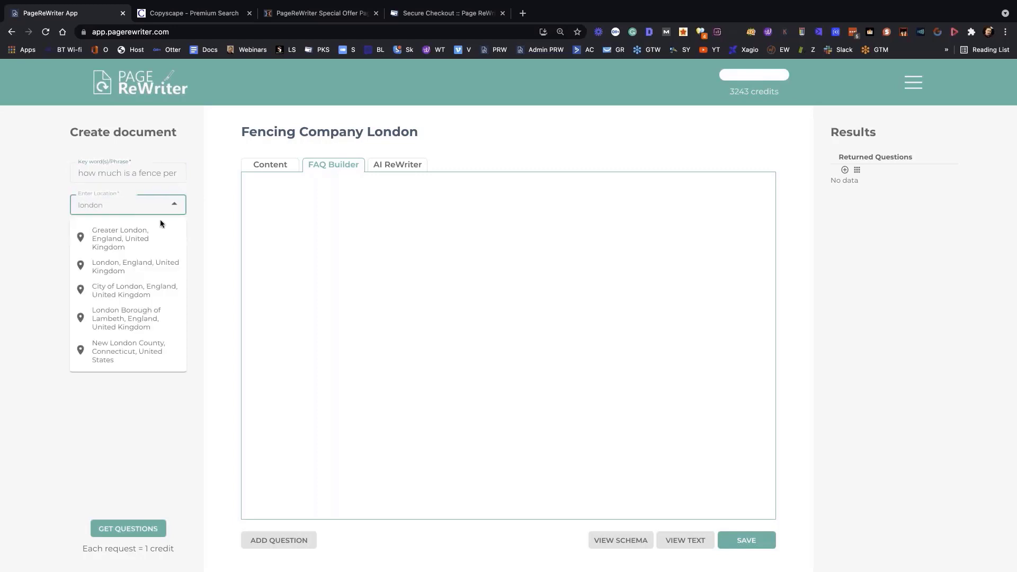
pyautogui.click(121, 238)
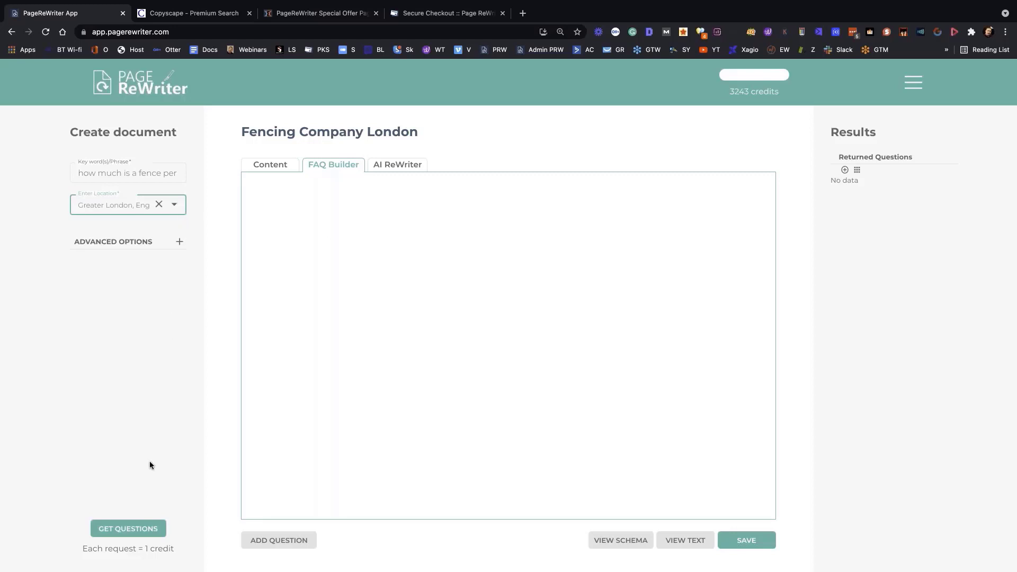
pyautogui.click(128, 529)
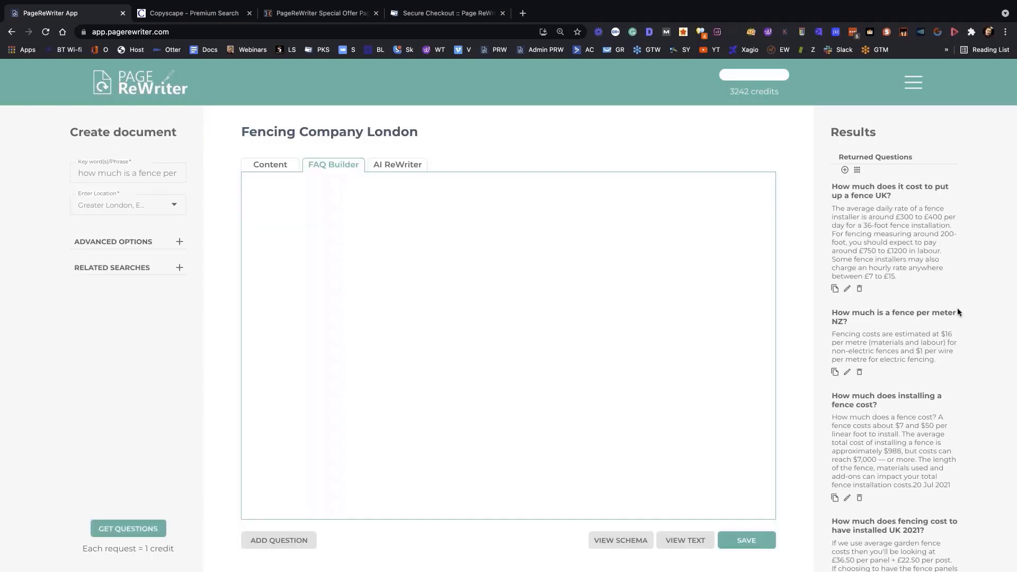
# Look through the returned fence price questions and add all of them with their answers to the FAQ Builder
pyautogui.scroll(-3, 957, 309)
pyautogui.scroll(3, 957, 309)
pyautogui.scroll(-3, 958, 308)
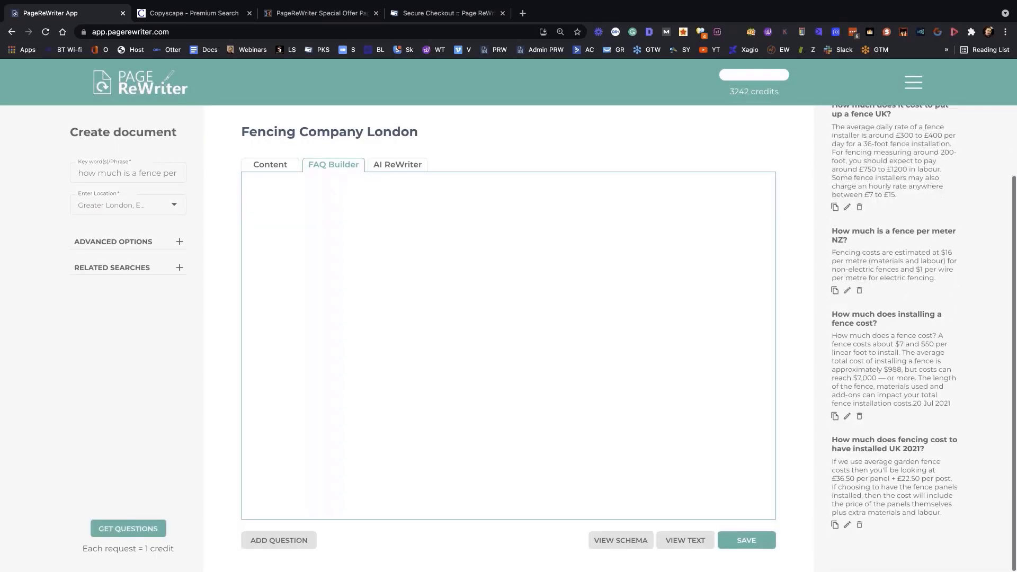
pyautogui.scroll(3, 924, 141)
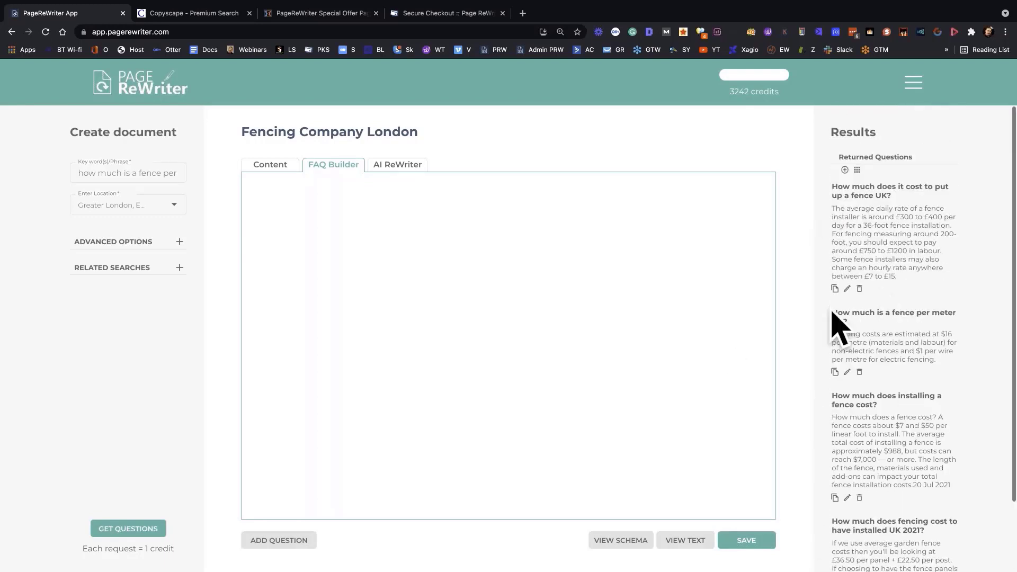
pyautogui.click(856, 171)
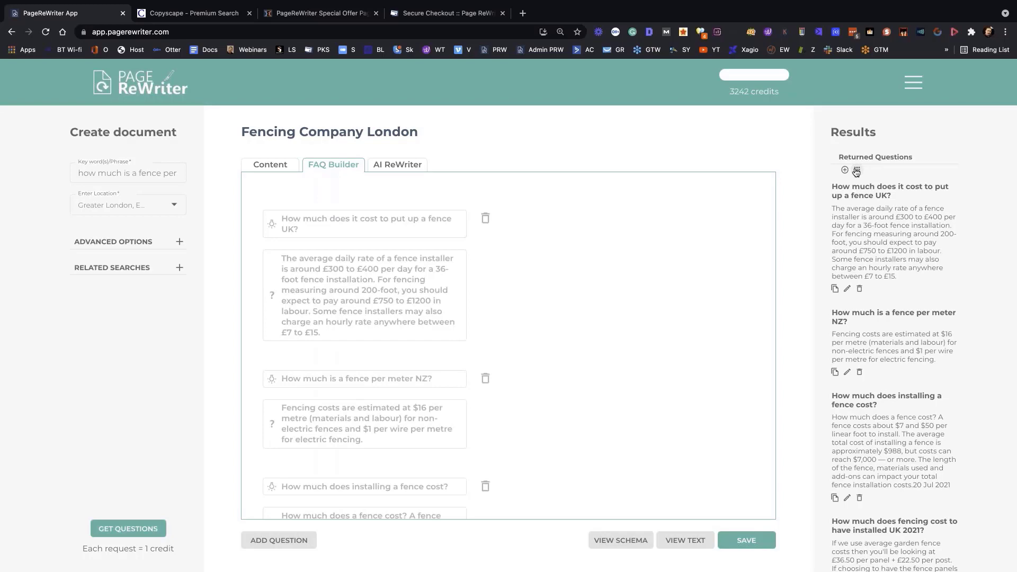
# Examine the added questions and answers, highlighting the "£300 to £400" daily rate in the first answer
pyautogui.scroll(-5, 398, 445)
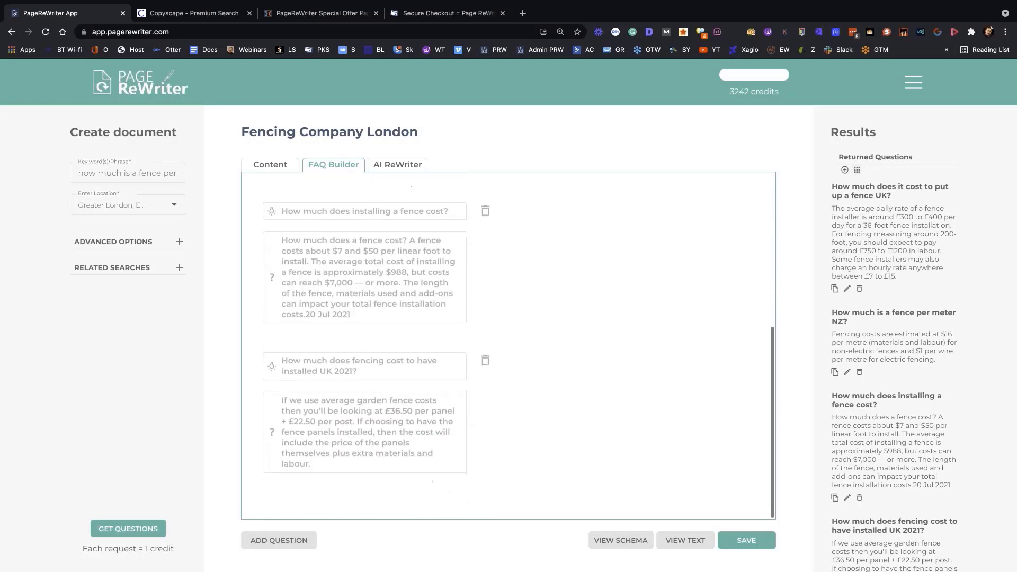
pyautogui.scroll(5, 398, 344)
pyautogui.scroll(-5, 398, 345)
pyautogui.scroll(5, 377, 304)
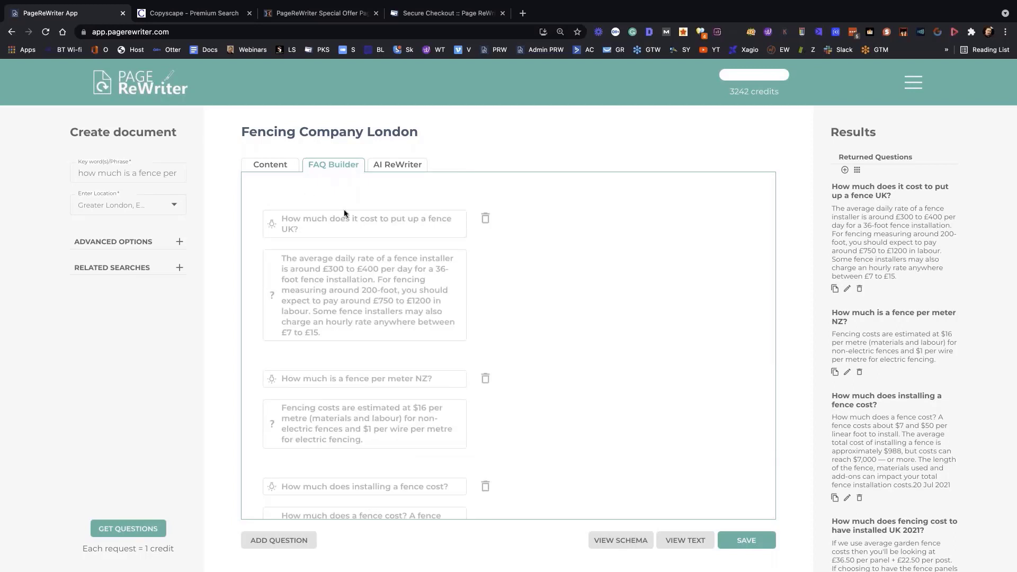
pyautogui.click(305, 261)
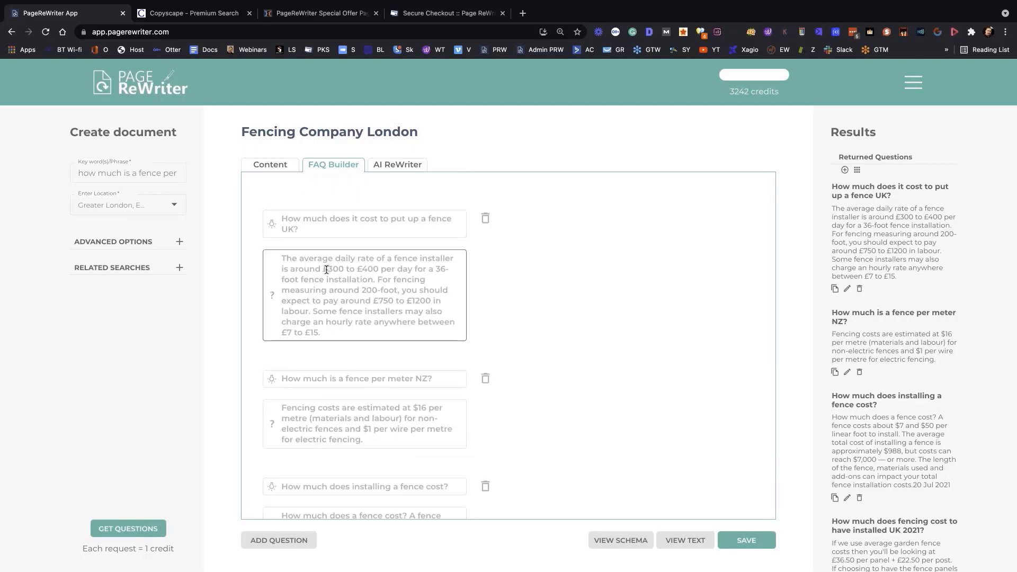
pyautogui.moveTo(323, 269); pyautogui.dragTo(379, 270)
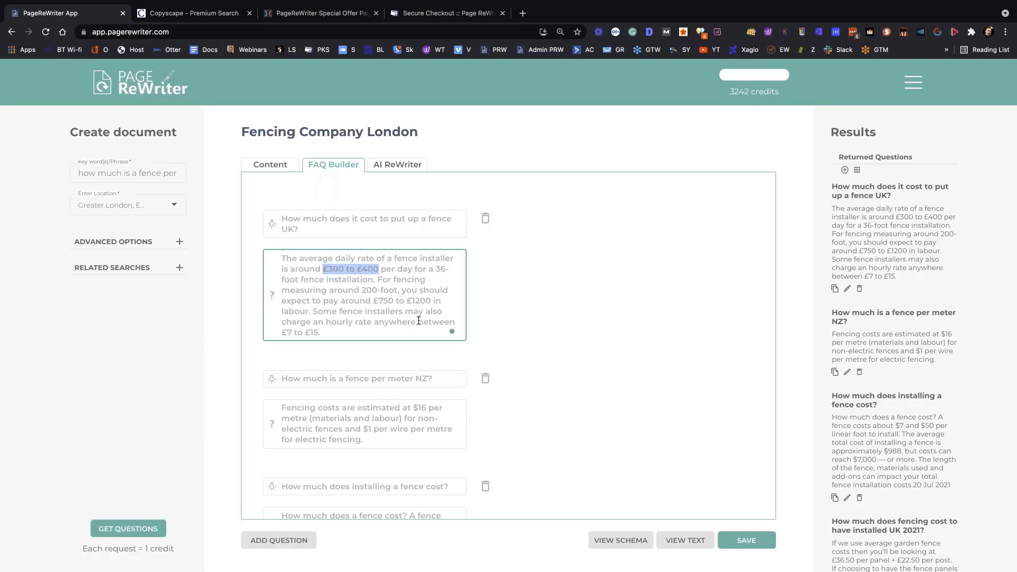
pyautogui.scroll(-1, 418, 320)
pyautogui.scroll(-1, 419, 320)
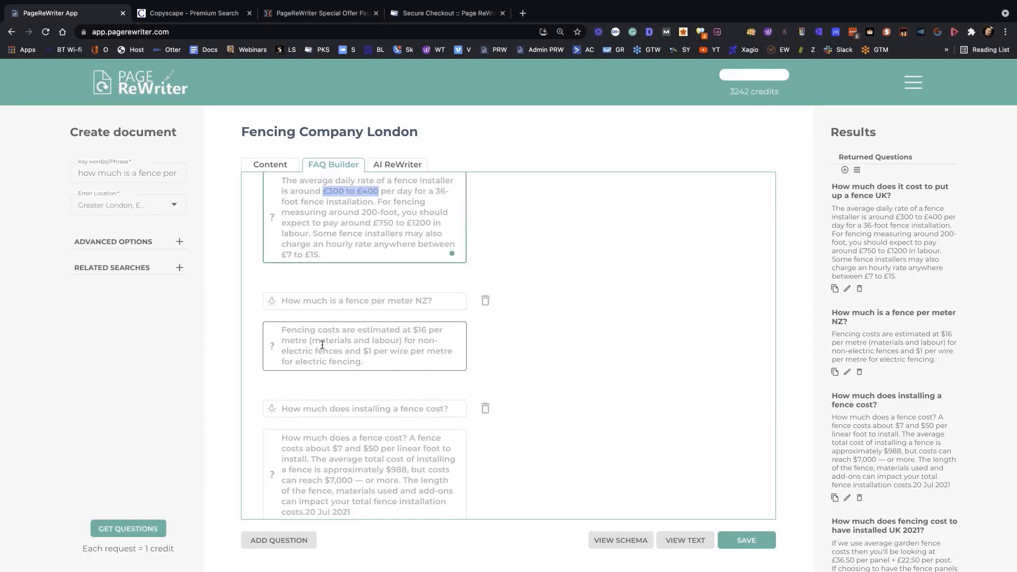
pyautogui.scroll(-2, 365, 351)
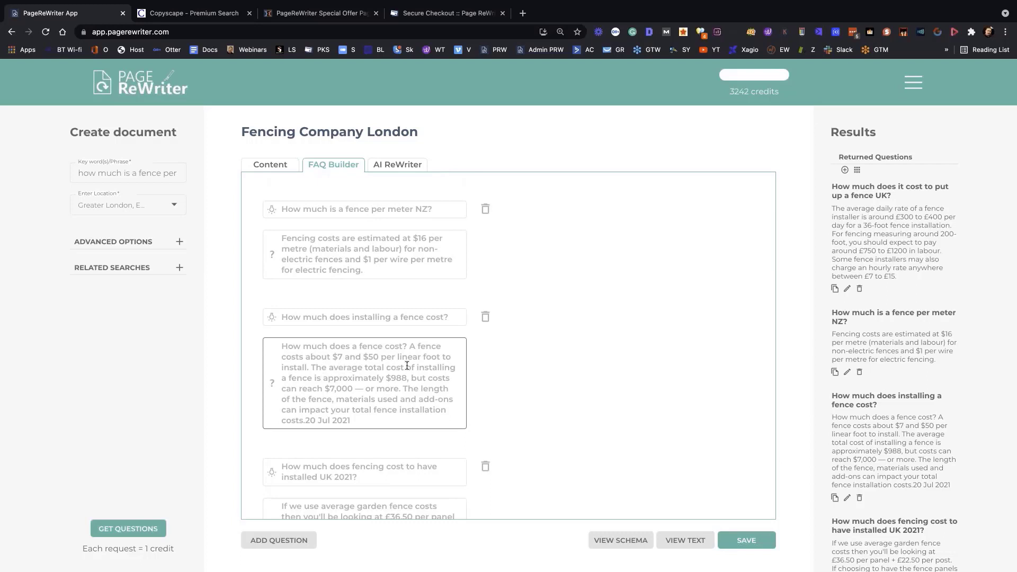
pyautogui.scroll(-2, 417, 384)
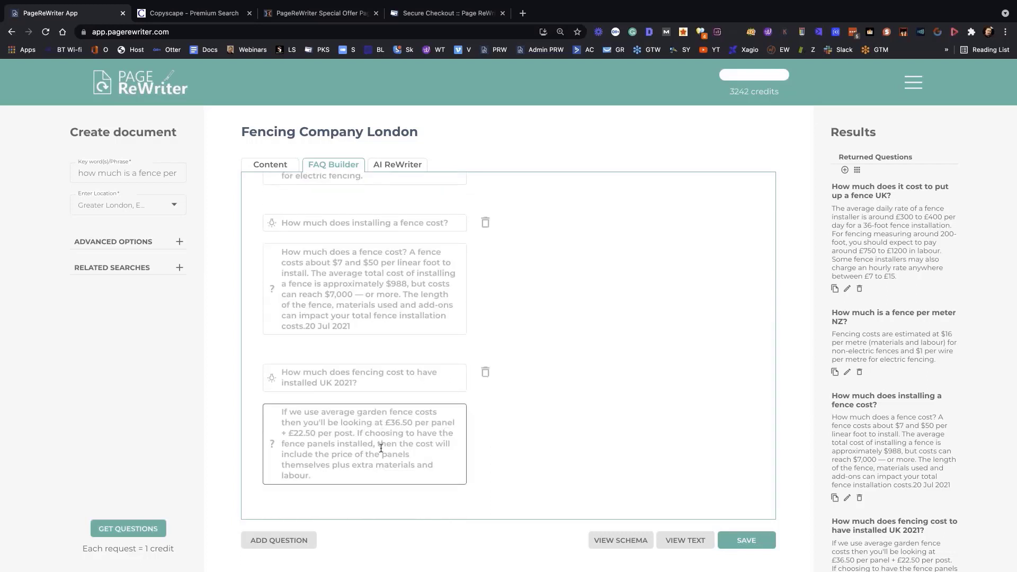
pyautogui.scroll(-1, 380, 448)
pyautogui.scroll(6, 381, 448)
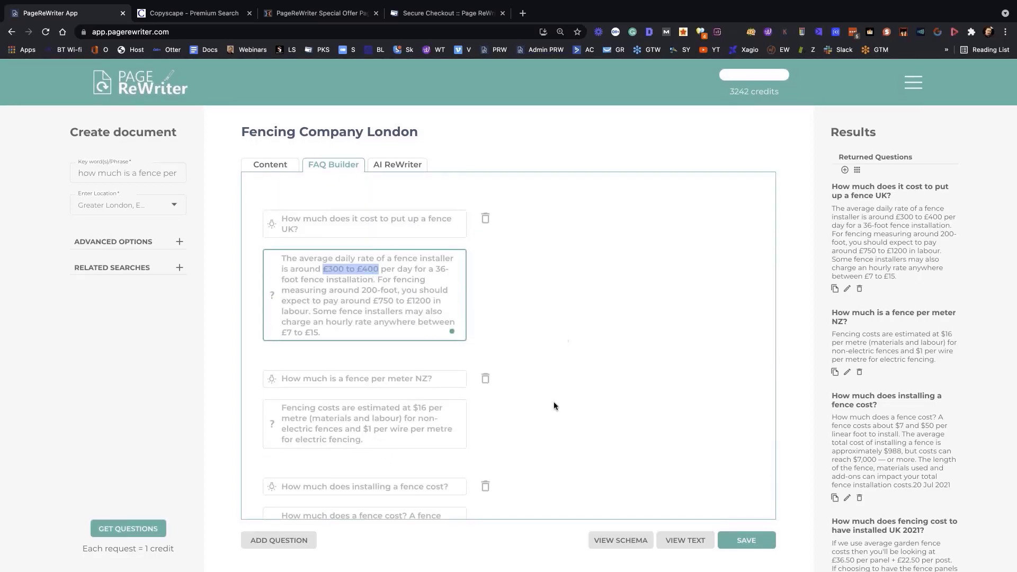
# Open the plain-text version of the FAQ, copy all of it, and close the view
pyautogui.click(683, 541)
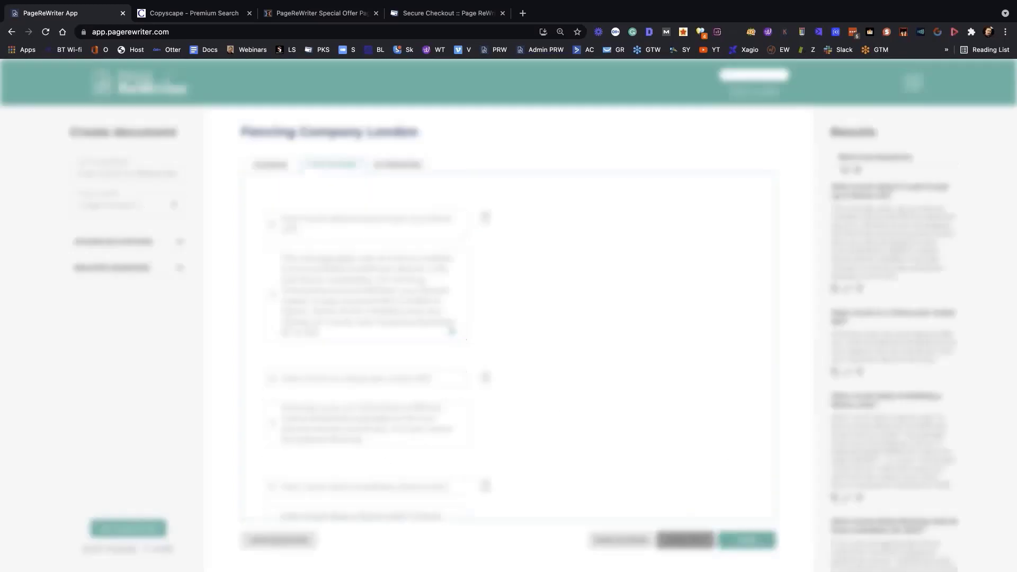
pyautogui.click(315, 213)
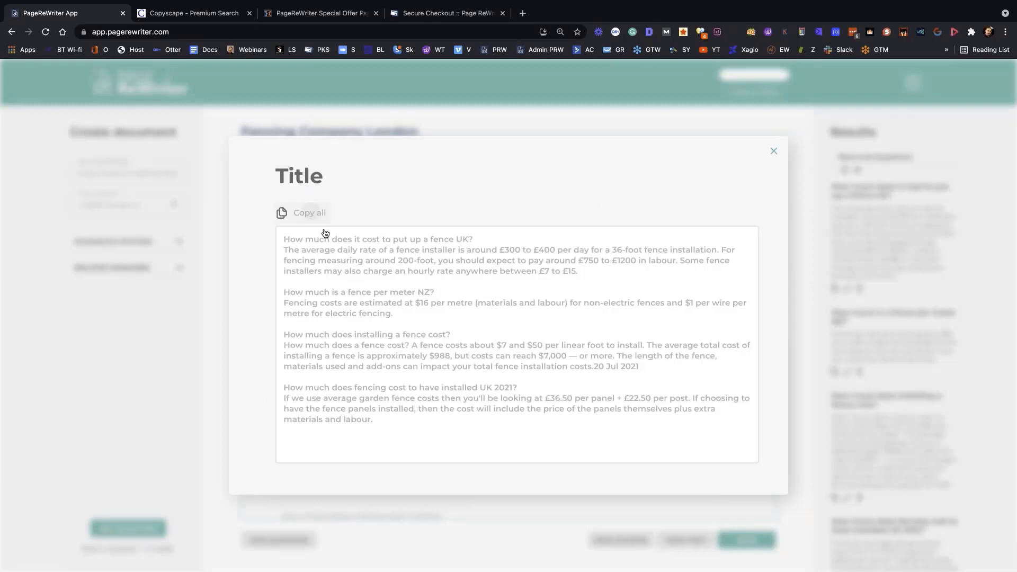
pyautogui.click(774, 154)
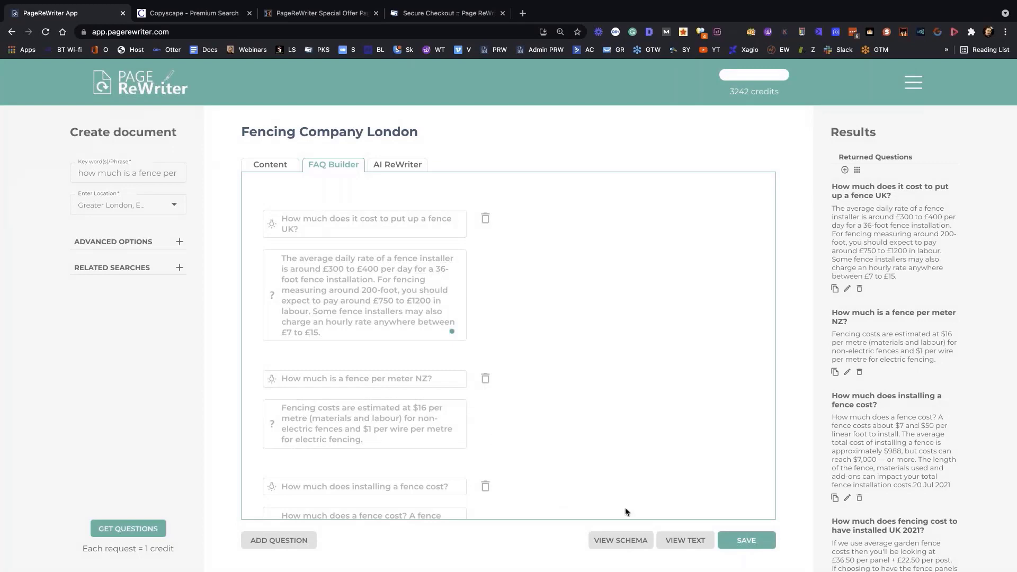
# View the generated FAQPage schema code for the questions, check it a second time, and close it
pyautogui.click(592, 539)
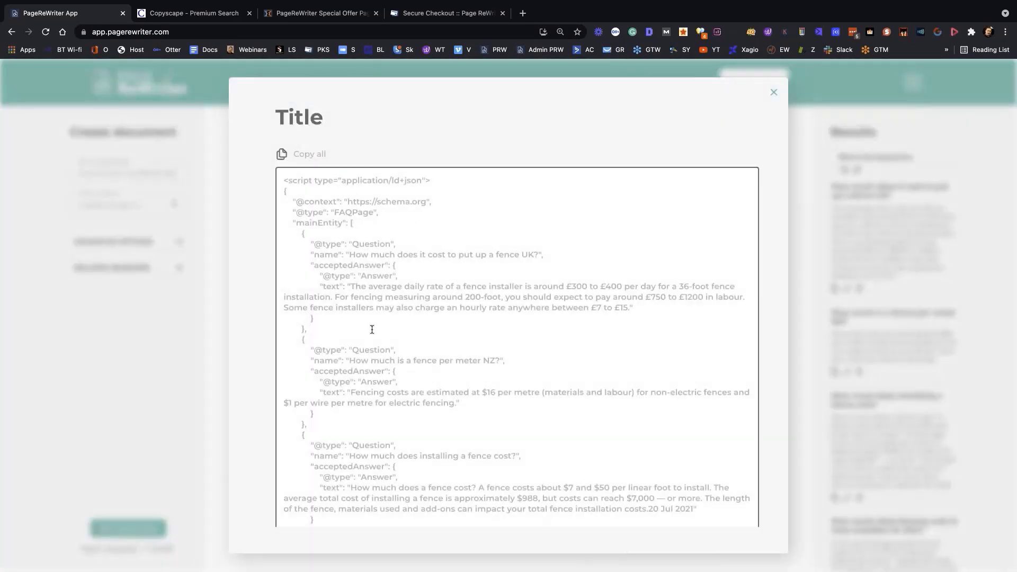
pyautogui.scroll(-5, 372, 329)
pyautogui.scroll(5, 371, 329)
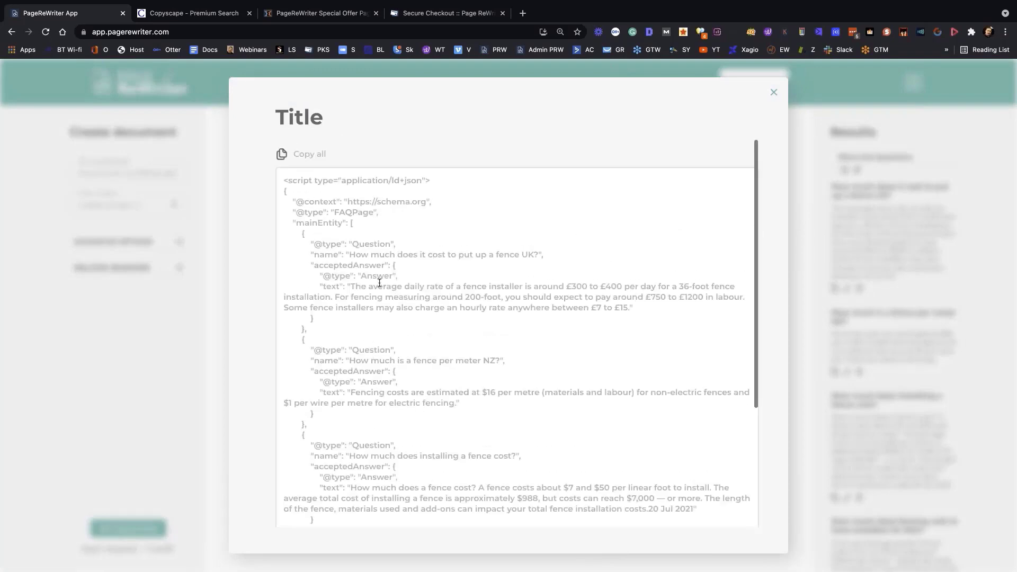
pyautogui.click(775, 93)
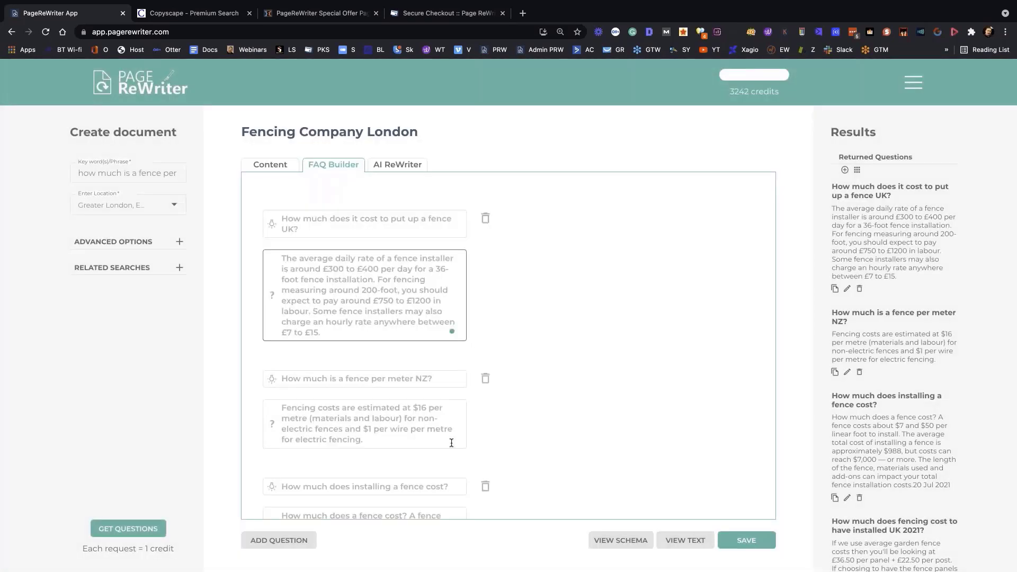
pyautogui.click(620, 540)
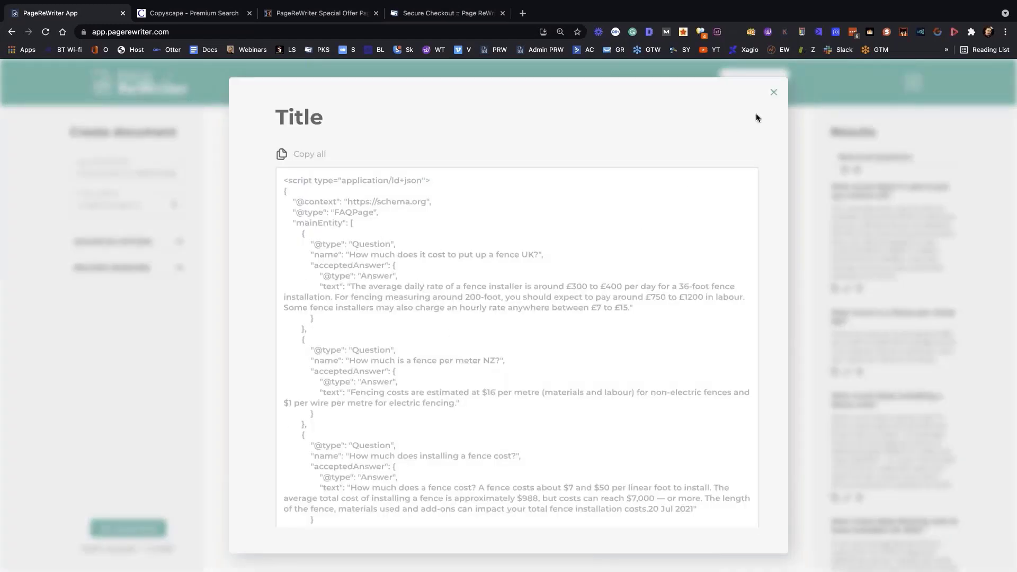
pyautogui.click(773, 94)
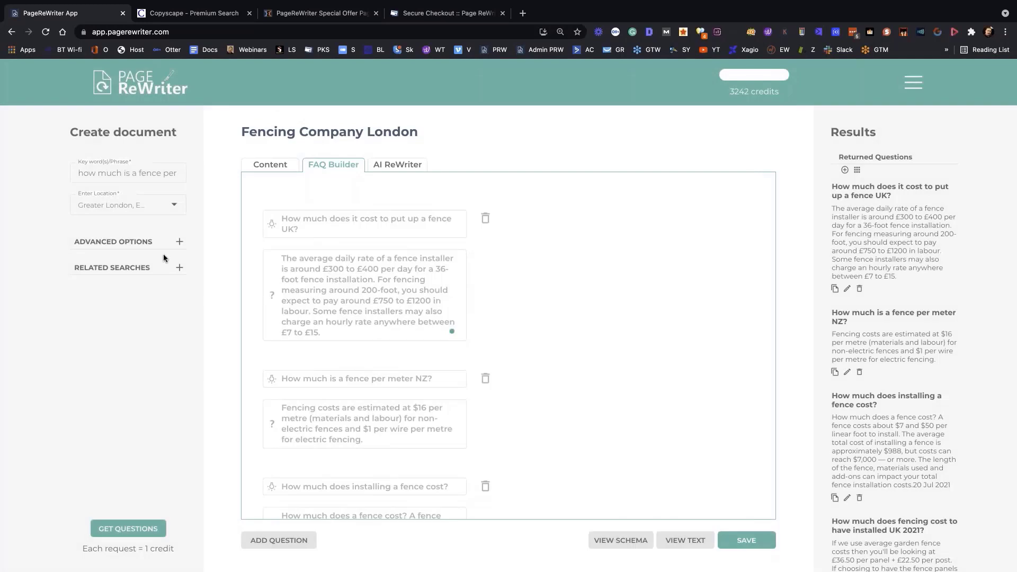
# Fill in the author name in the advanced options and inspect the author entries in the FAQ schema
pyautogui.click(176, 247)
pyautogui.click(116, 272)
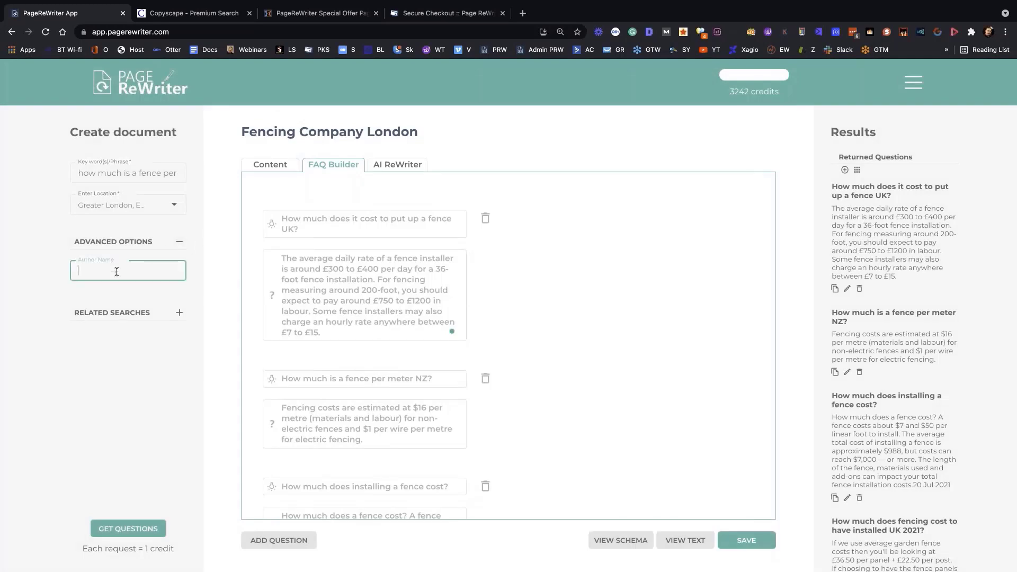
pyautogui.write('Mike')
pyautogui.click(620, 540)
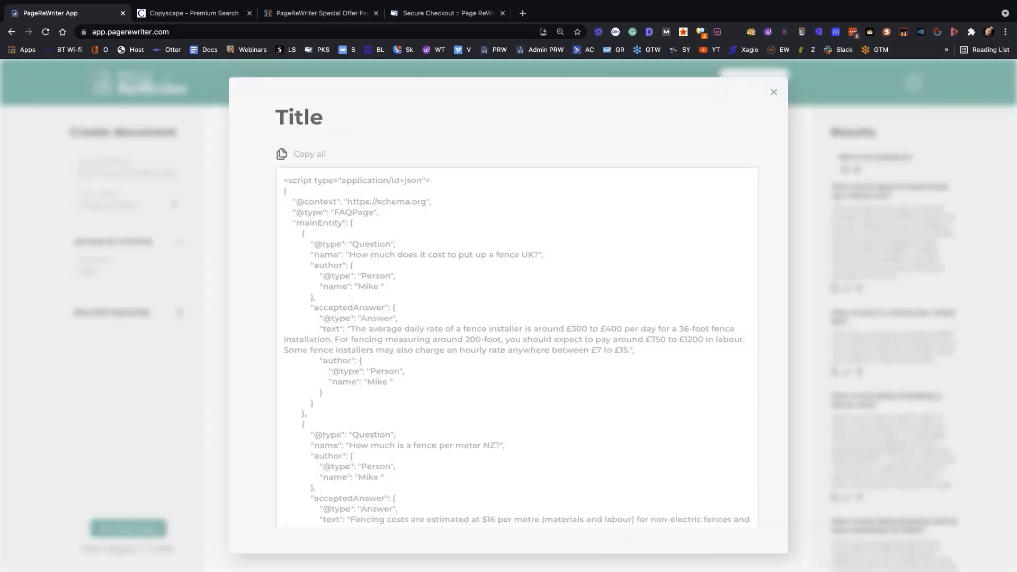
pyautogui.click(371, 372)
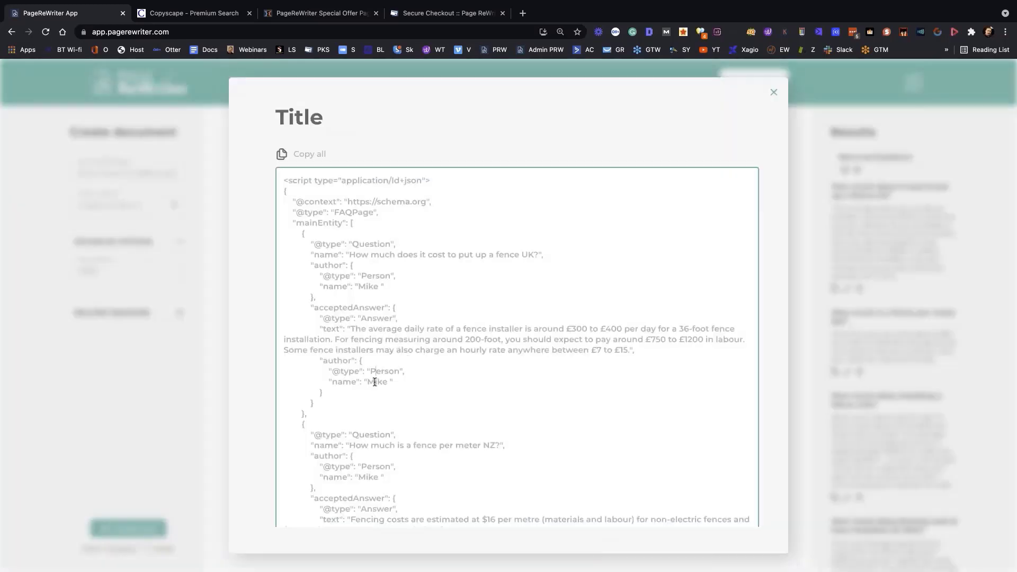
pyautogui.click(374, 382)
pyautogui.scroll(-2, 379, 425)
pyautogui.scroll(2, 379, 425)
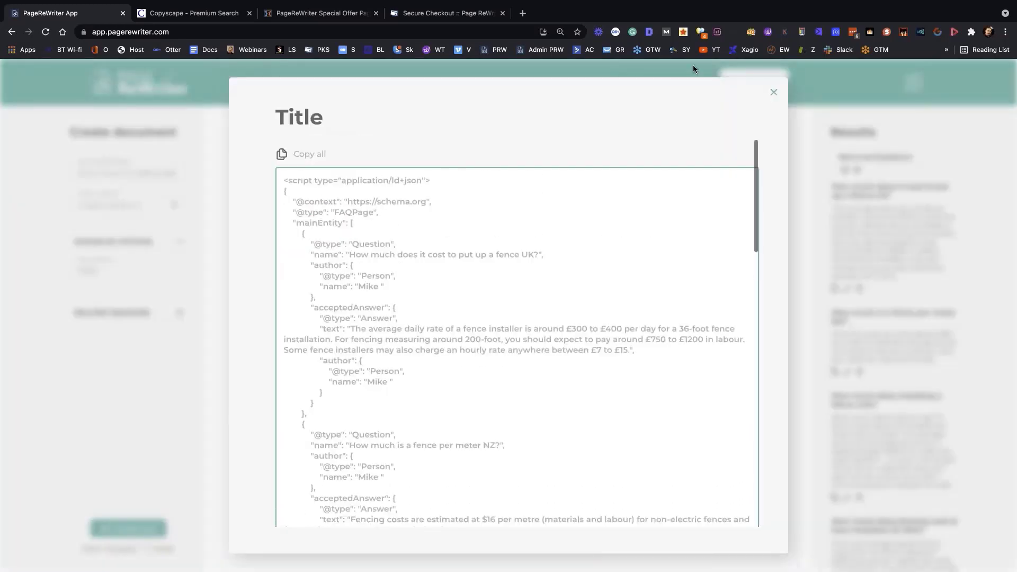
pyautogui.click(773, 92)
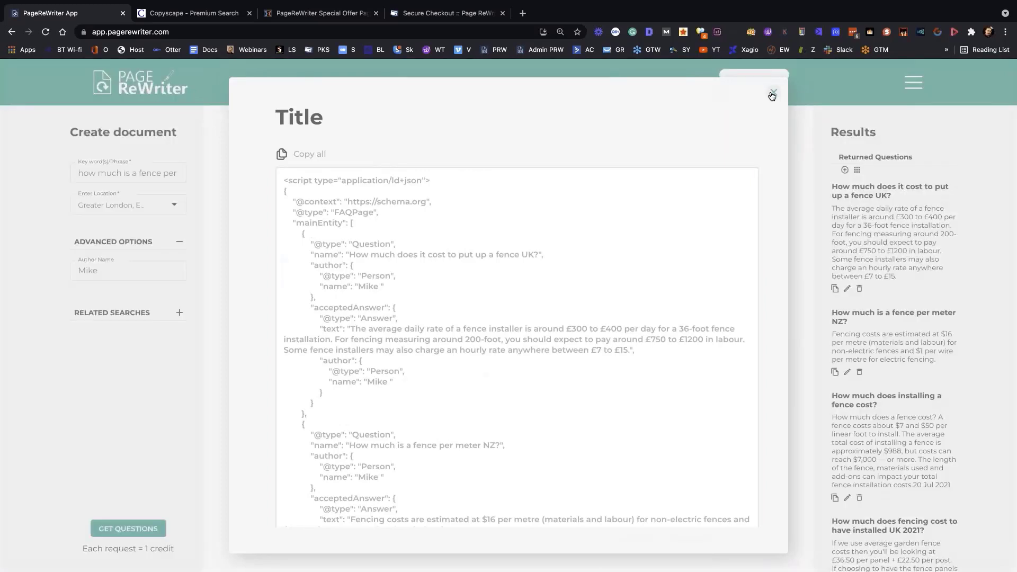
# Reopen the FAQ schema, copy all of its code, look through it to the end, and close it
pyautogui.click(633, 541)
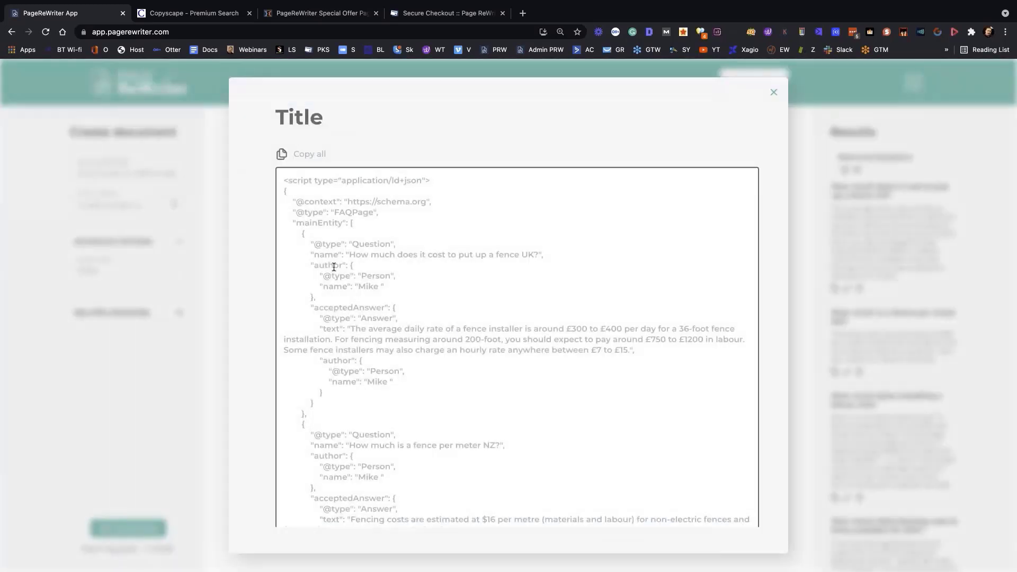
pyautogui.click(305, 159)
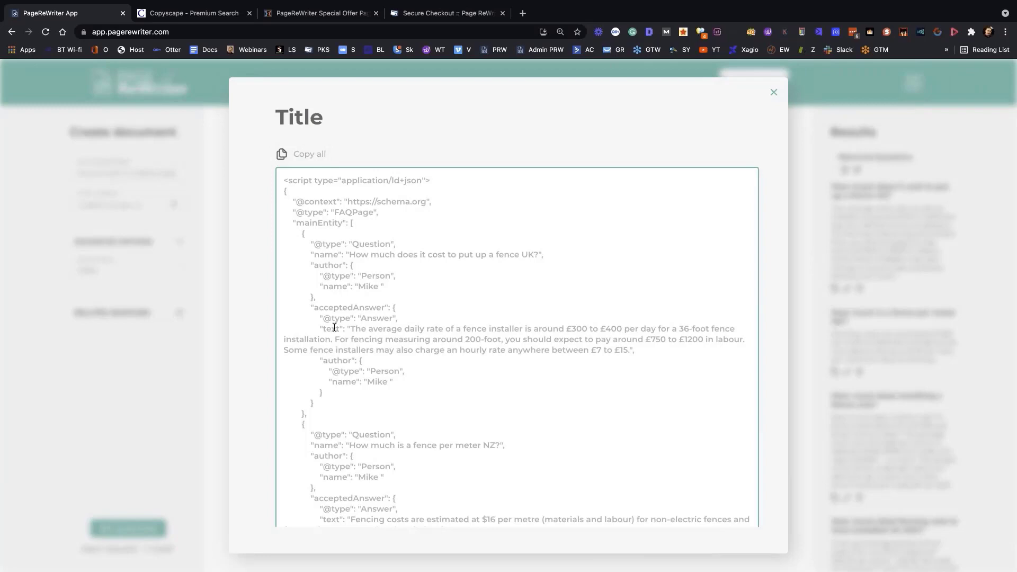
pyautogui.scroll(-15, 463, 410)
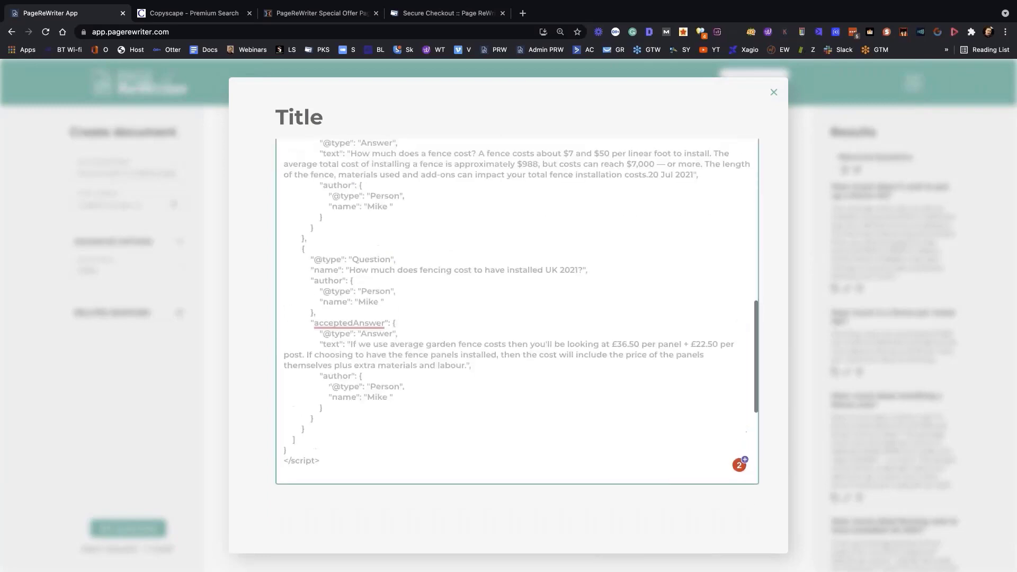
pyautogui.scroll(15, 463, 412)
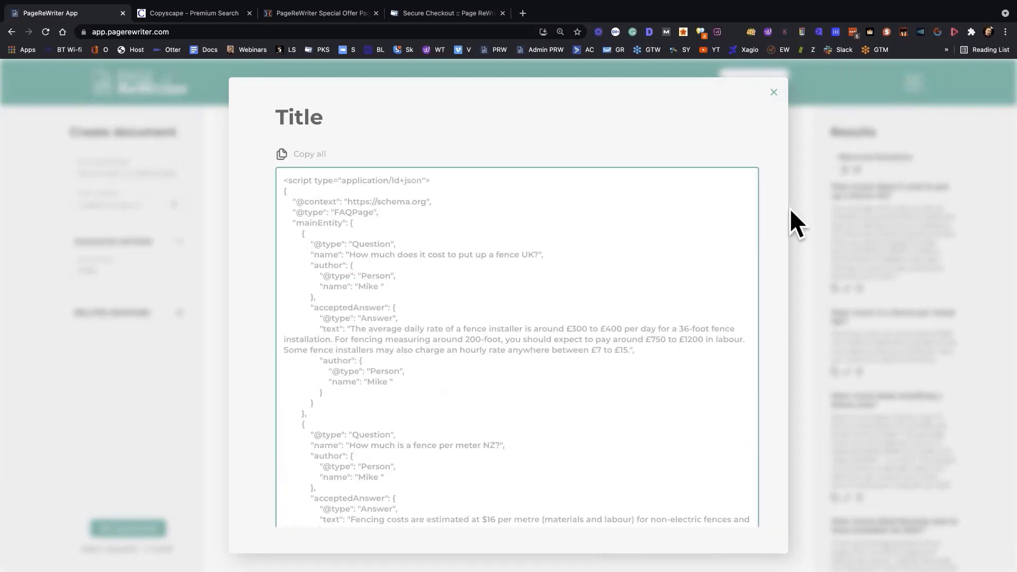
pyautogui.click(774, 95)
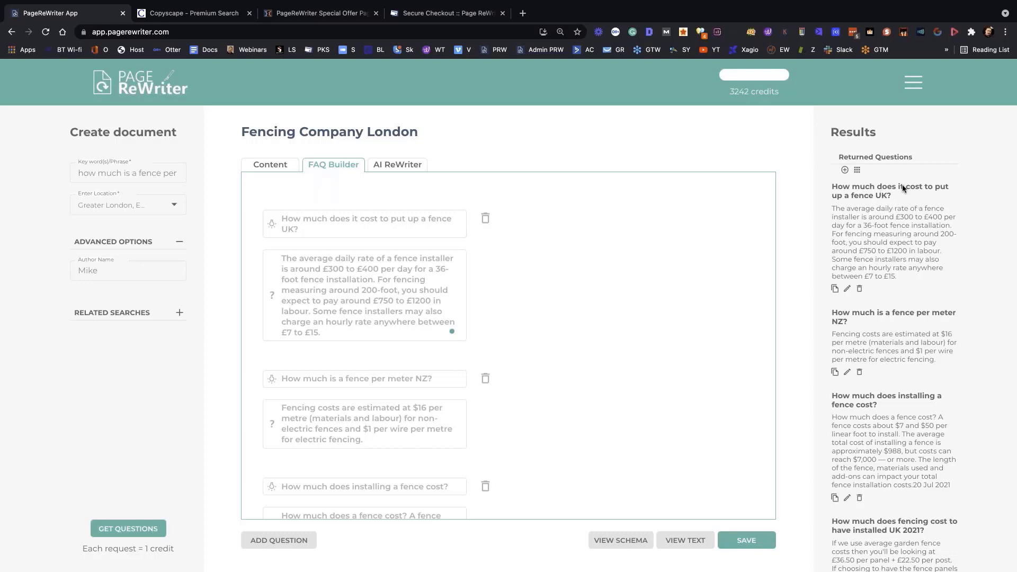
# Review the article content, the AI ReWriter's rewrite count options and its combined rewritten text, and return to the article content
pyautogui.click(263, 166)
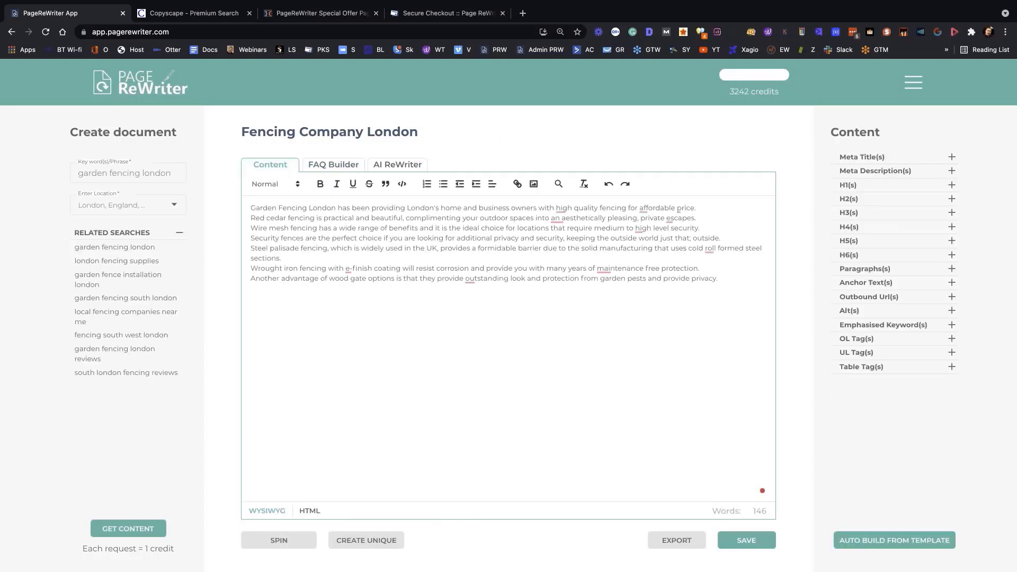
pyautogui.click(401, 165)
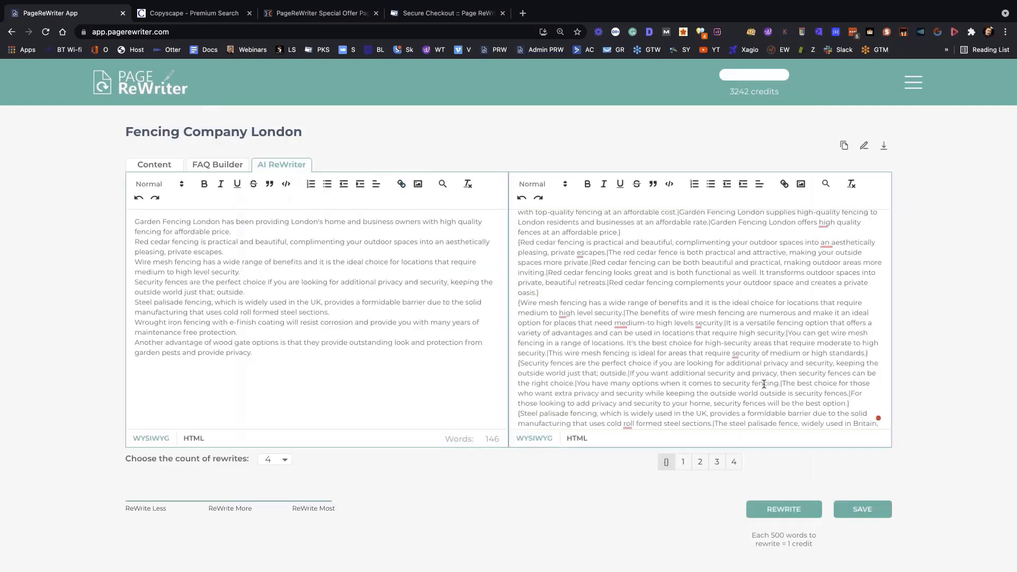
pyautogui.click(285, 460)
pyautogui.click(269, 505)
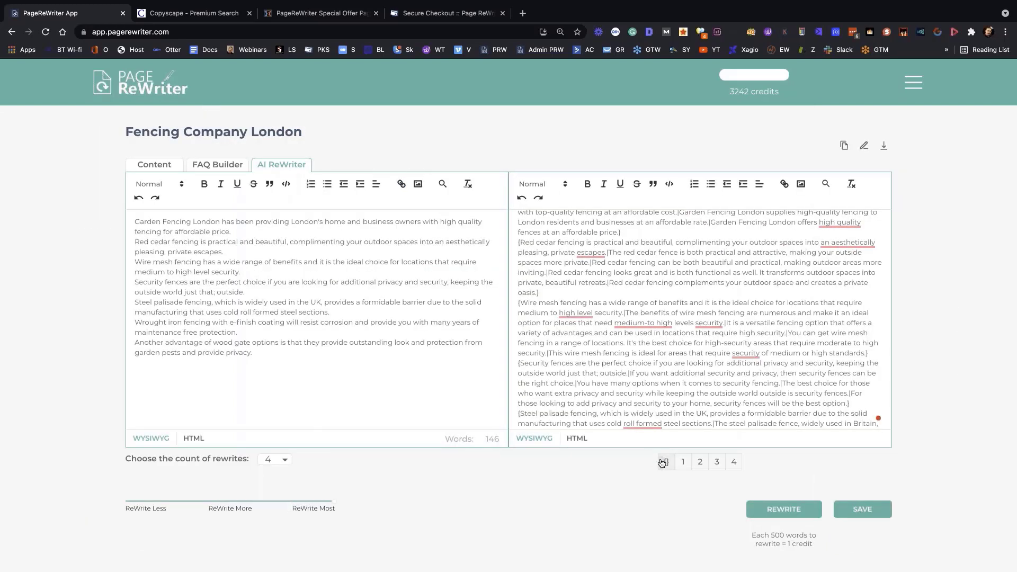
pyautogui.scroll(-3, 692, 361)
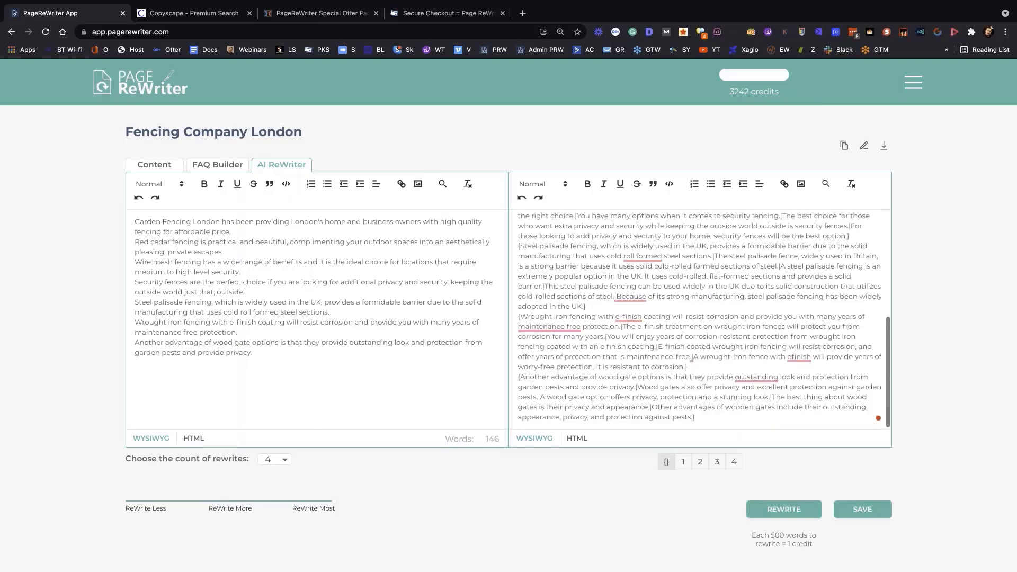
pyautogui.scroll(4, 692, 360)
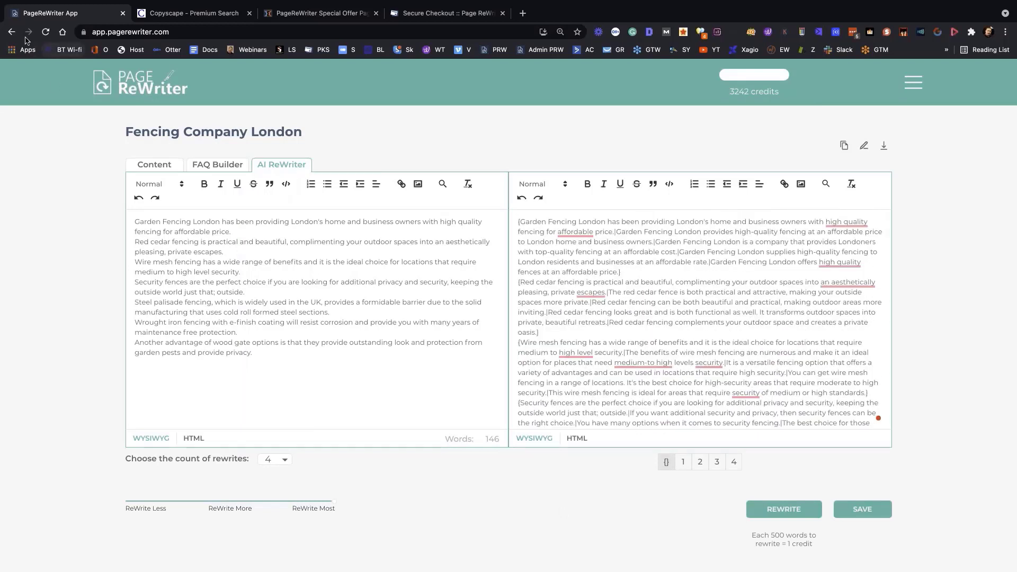
pyautogui.click(154, 166)
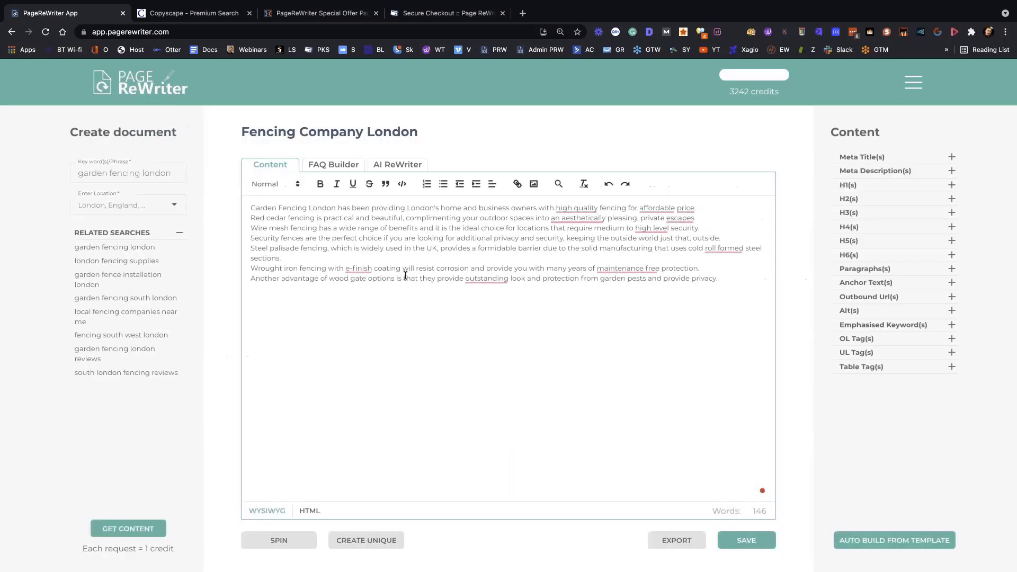
# Check the collected meta titles and auto-build the Fencing Company London article from a template
pyautogui.click(952, 157)
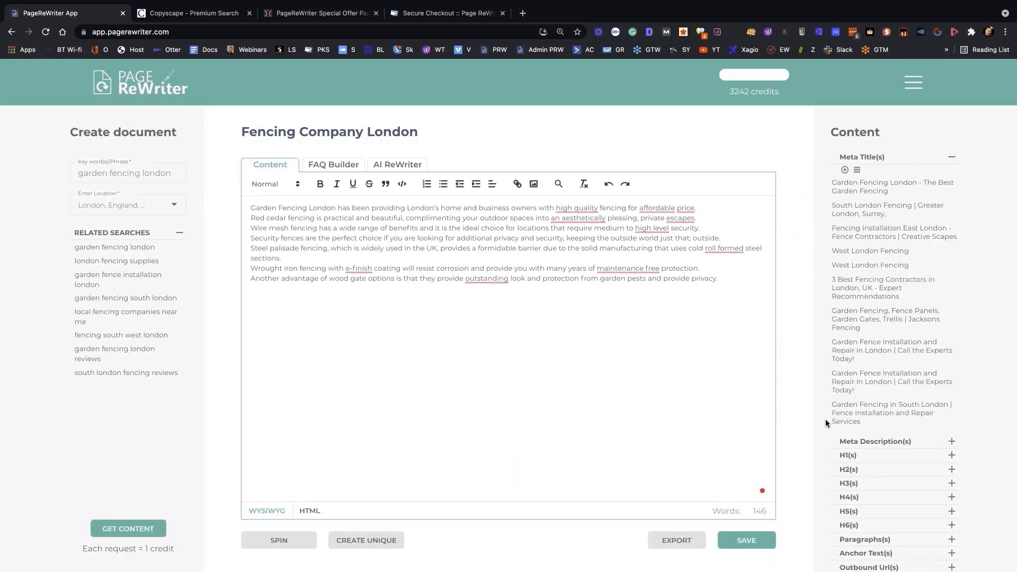
pyautogui.scroll(-2, 858, 317)
pyautogui.scroll(2, 858, 318)
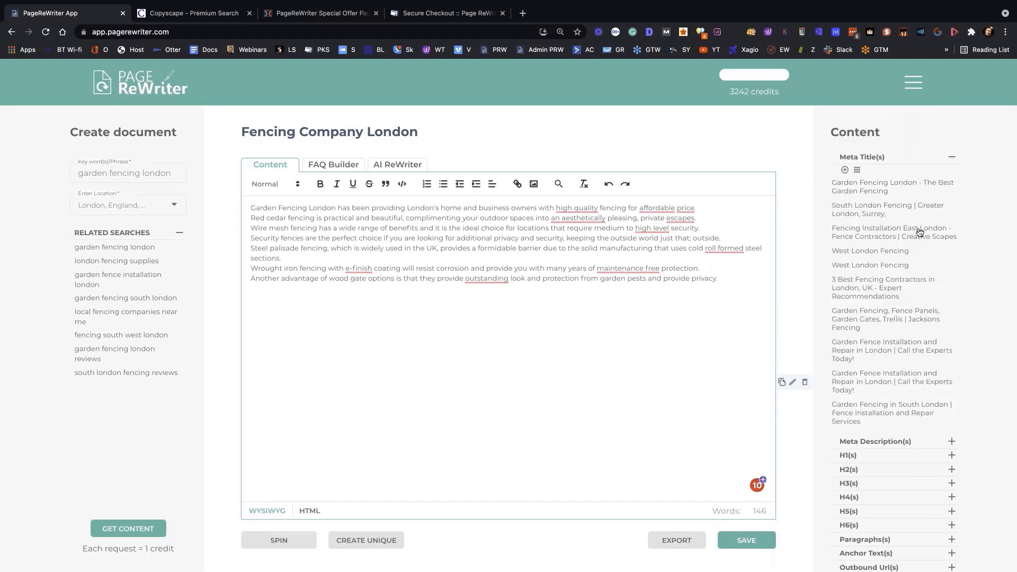
pyautogui.click(952, 160)
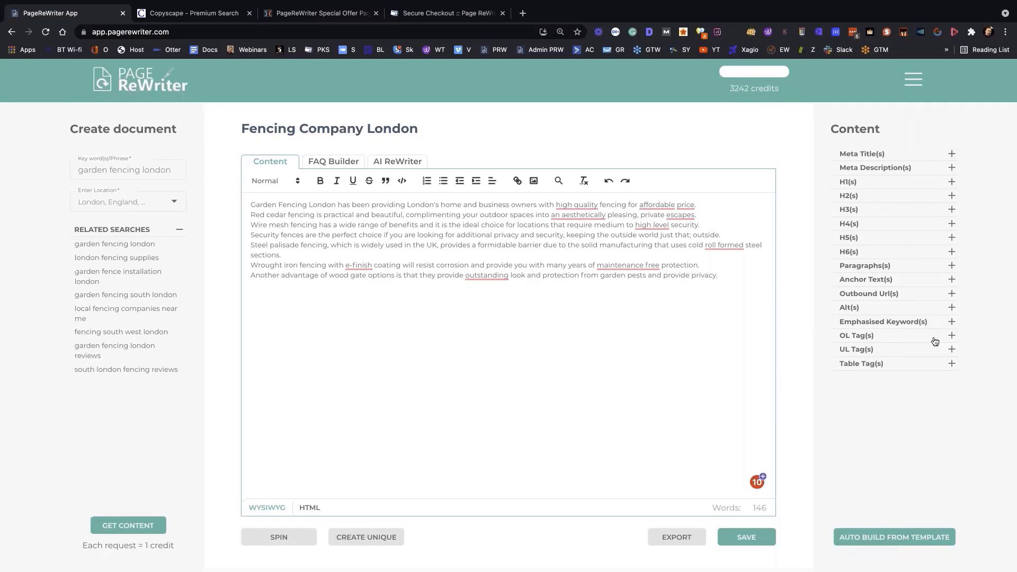
pyautogui.click(894, 540)
pyautogui.click(709, 361)
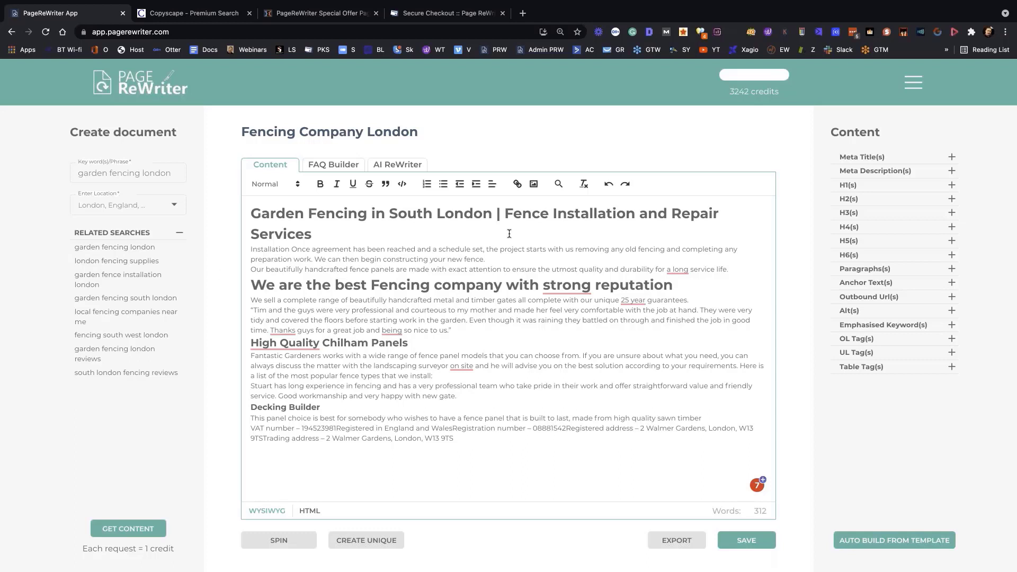
# Create a new project titled "Candle Maker"
pyautogui.tripleClick(127, 175)
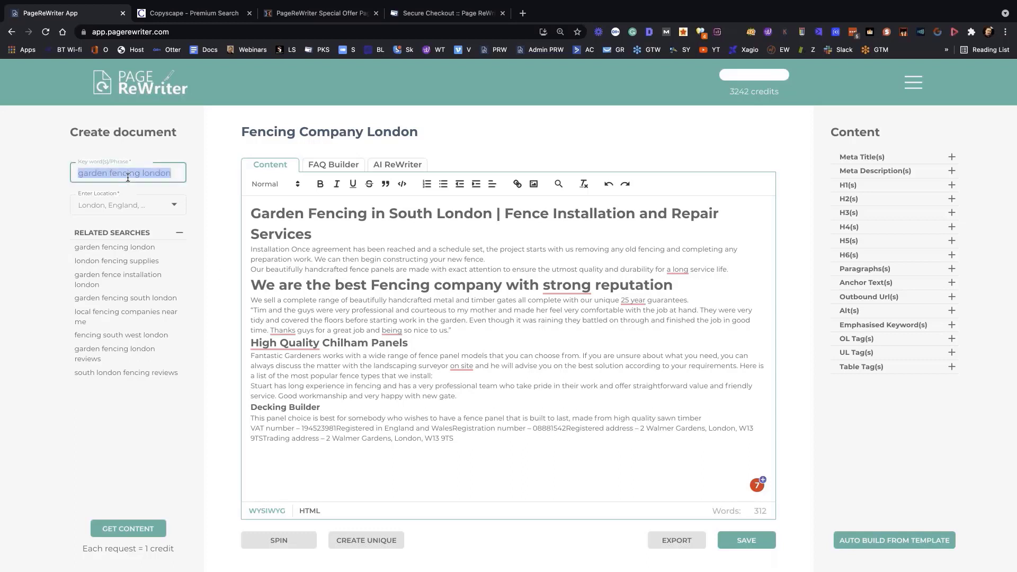
pyautogui.click(913, 82)
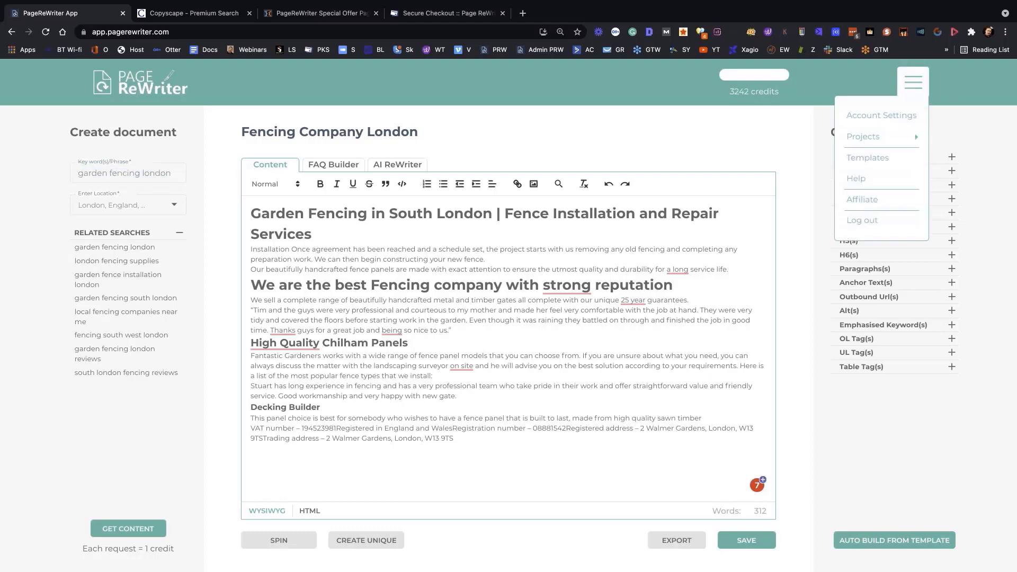
pyautogui.click(863, 137)
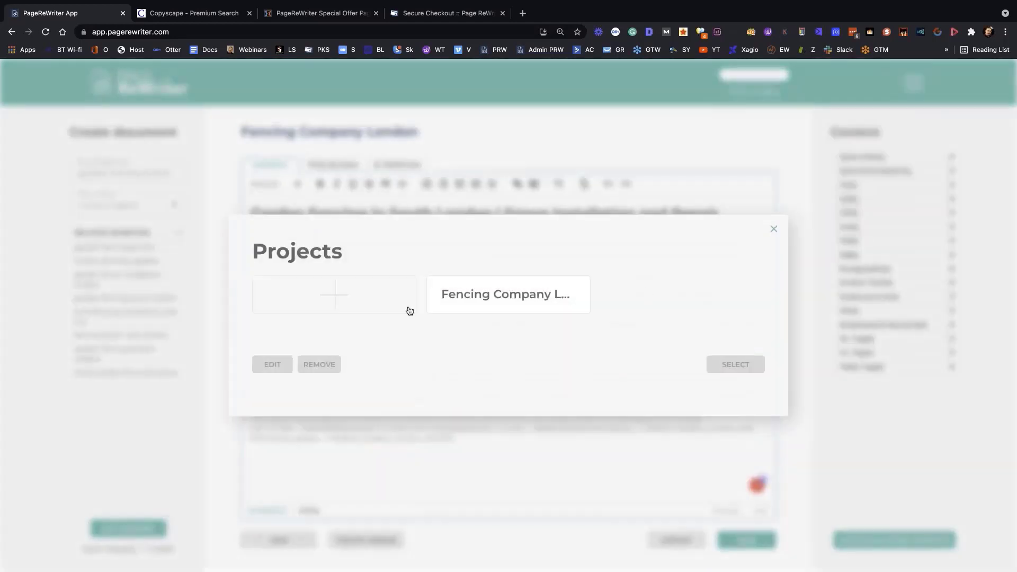
pyautogui.click(367, 303)
pyautogui.click(471, 323)
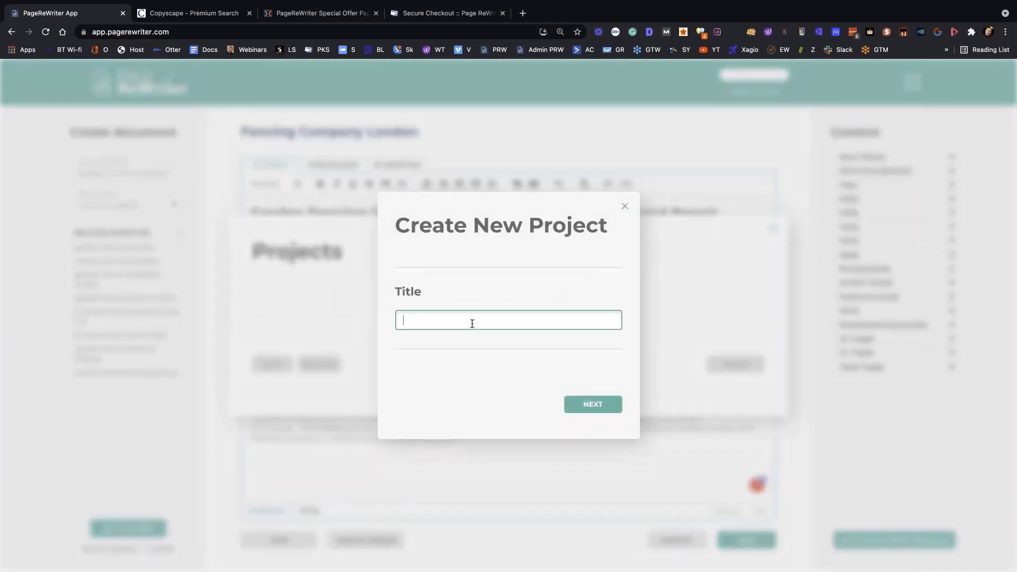
pyautogui.write('Candle Maker')
pyautogui.click(592, 404)
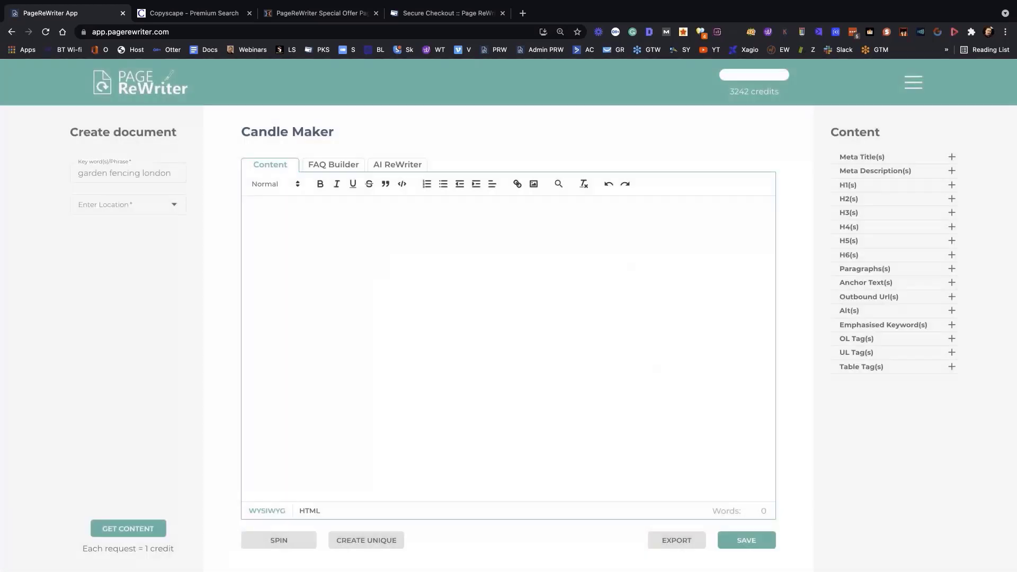
# Get content for the keyword "Candle Maker" with the location United States and show the related searches
pyautogui.click(98, 173)
pyautogui.tripleClick(98, 172)
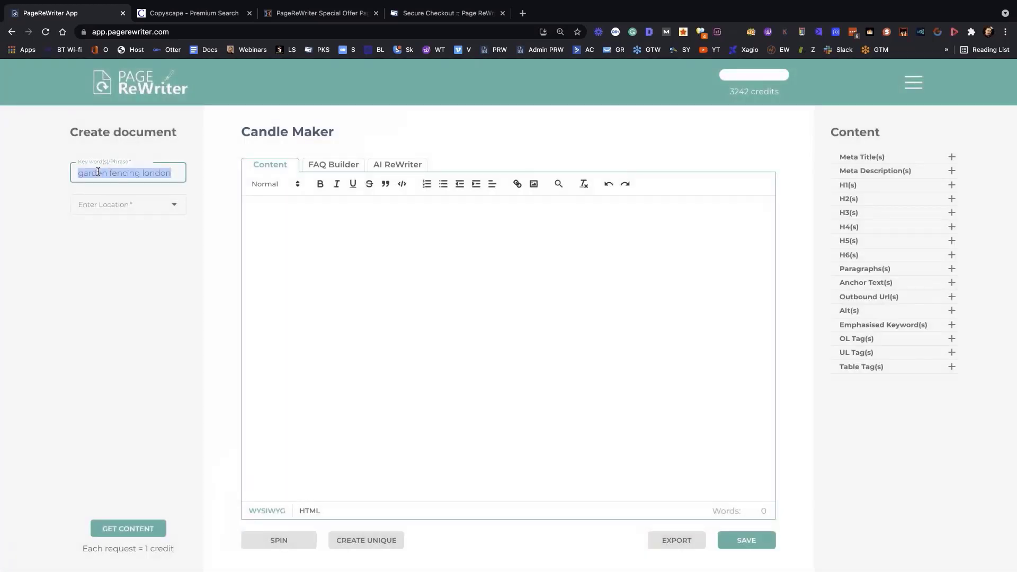
pyautogui.write('Candle Maker')
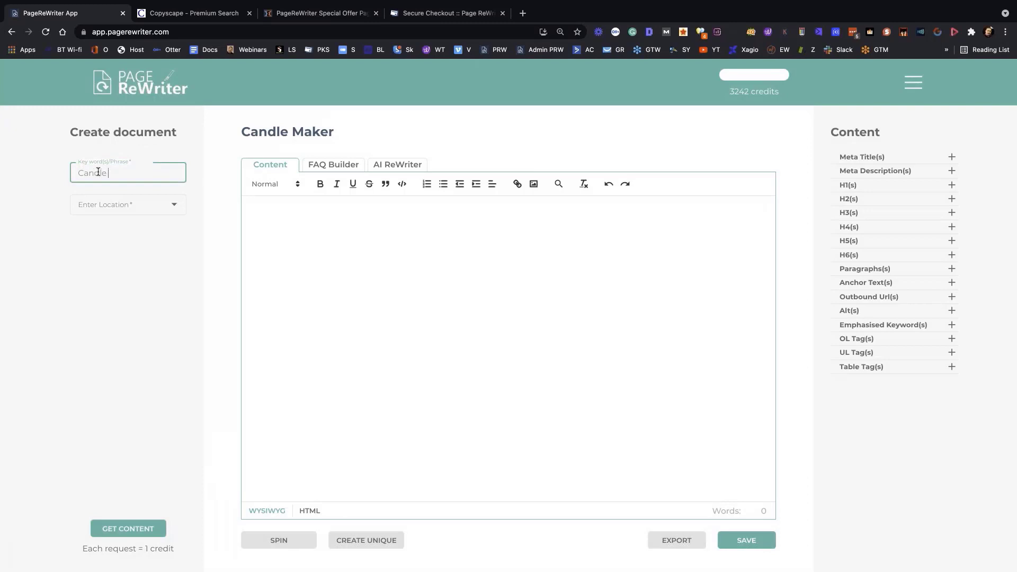
pyautogui.click(113, 200)
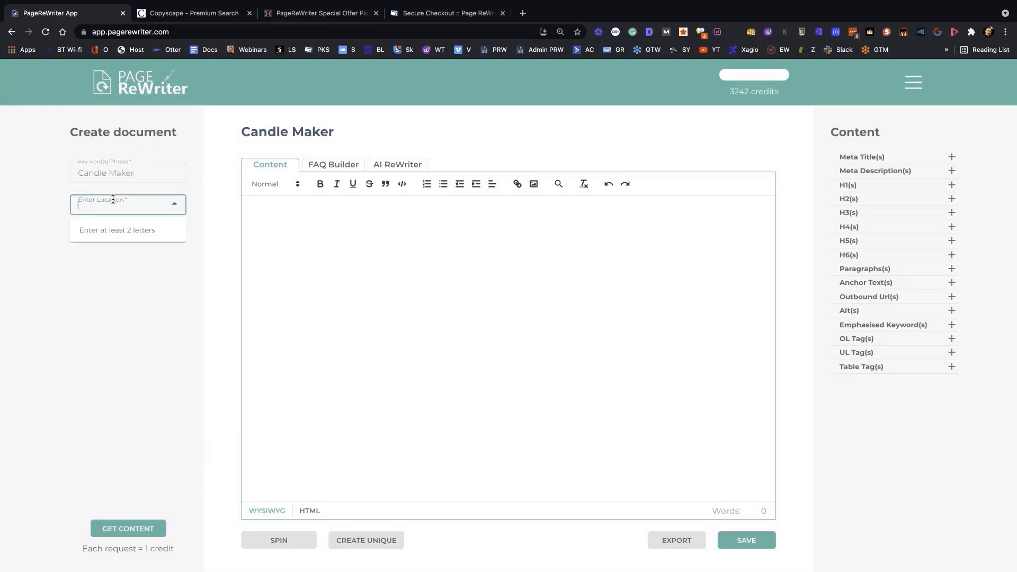
pyautogui.write('United')
pyautogui.click(121, 233)
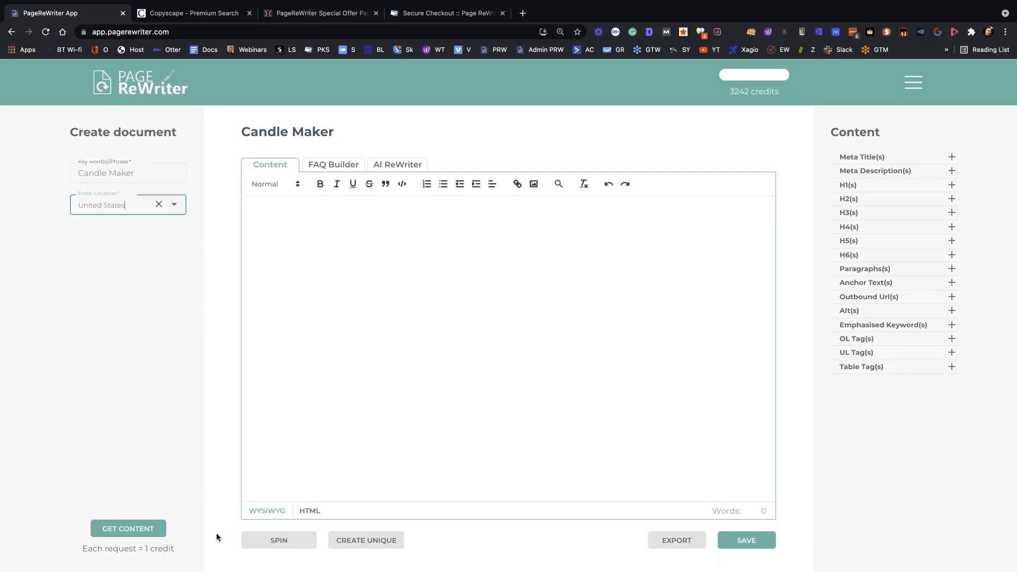
pyautogui.click(133, 531)
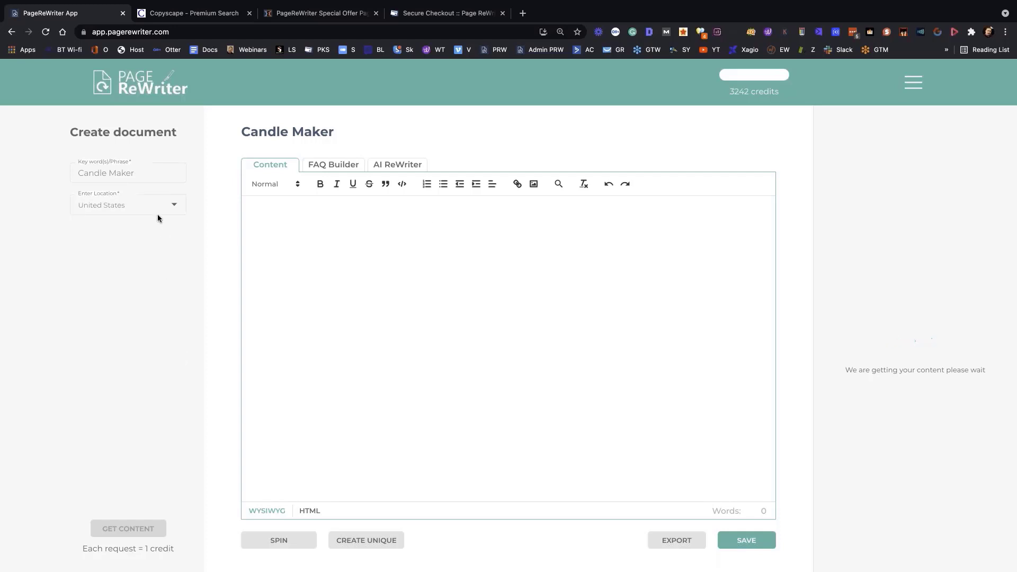
pyautogui.click(179, 234)
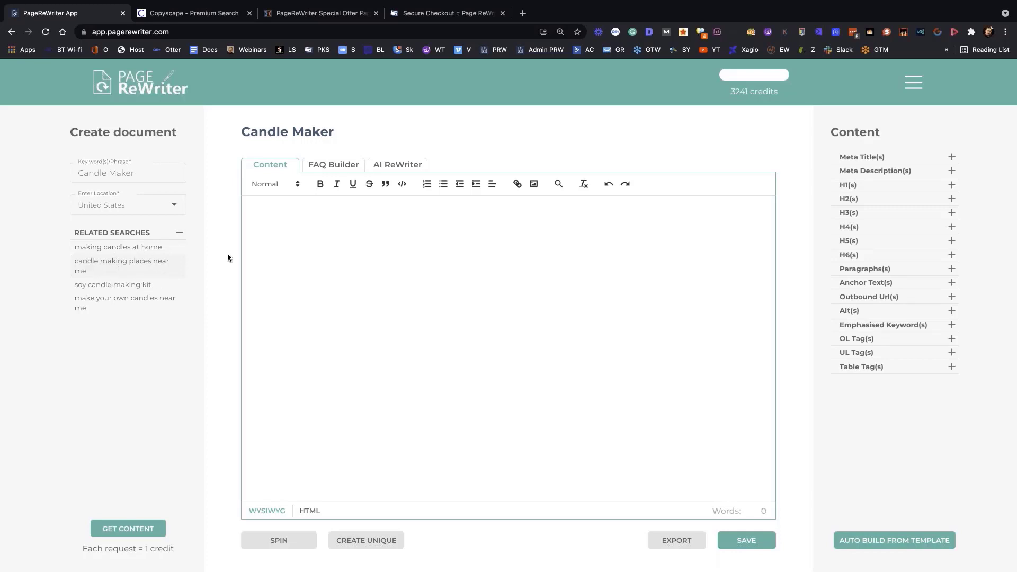
# Examine the meta titles, meta descriptions and related searches collected for the Candle Maker keyword
pyautogui.click(951, 158)
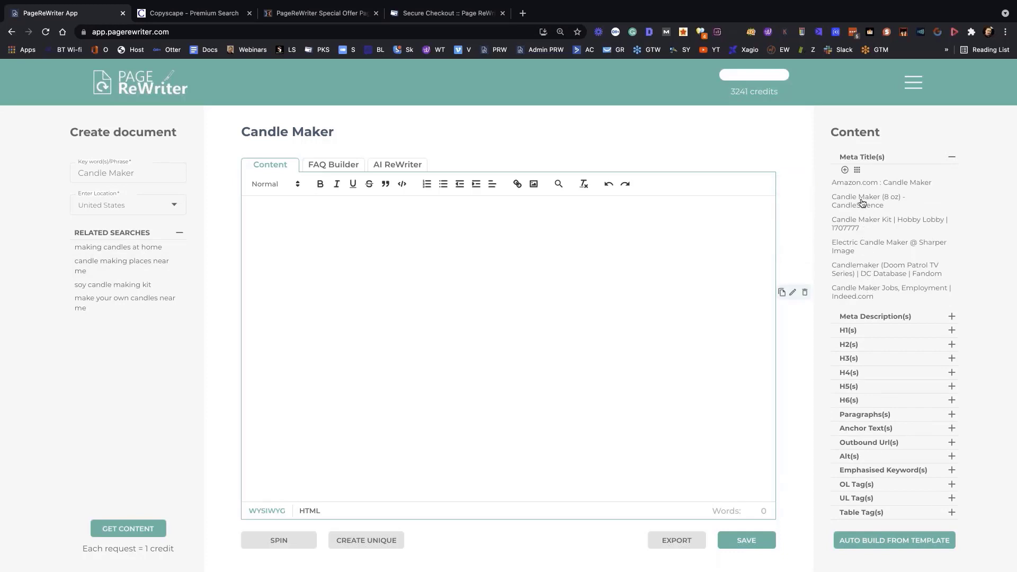
pyautogui.click(952, 157)
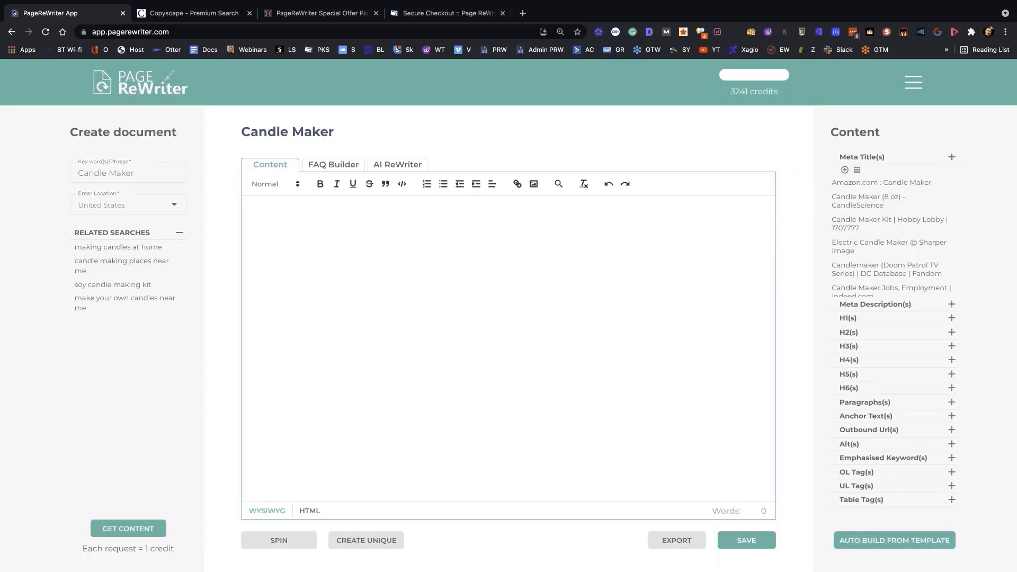
pyautogui.click(951, 171)
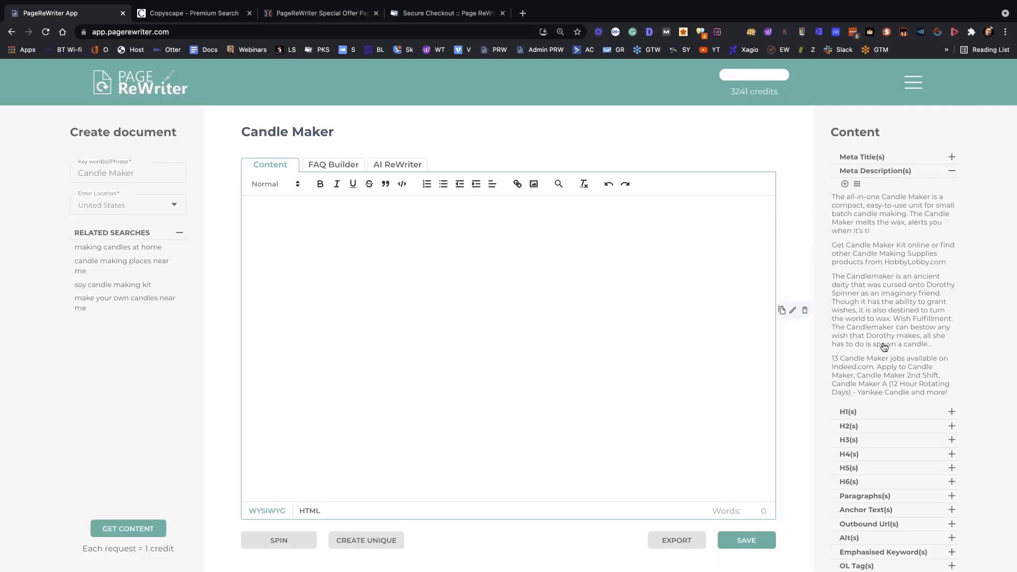
pyautogui.click(953, 172)
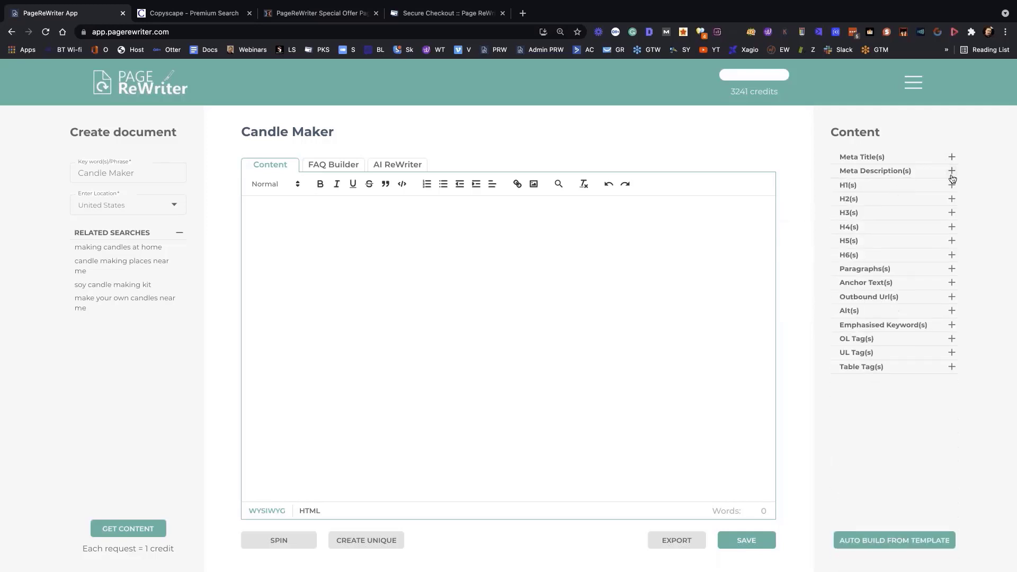
pyautogui.click(951, 158)
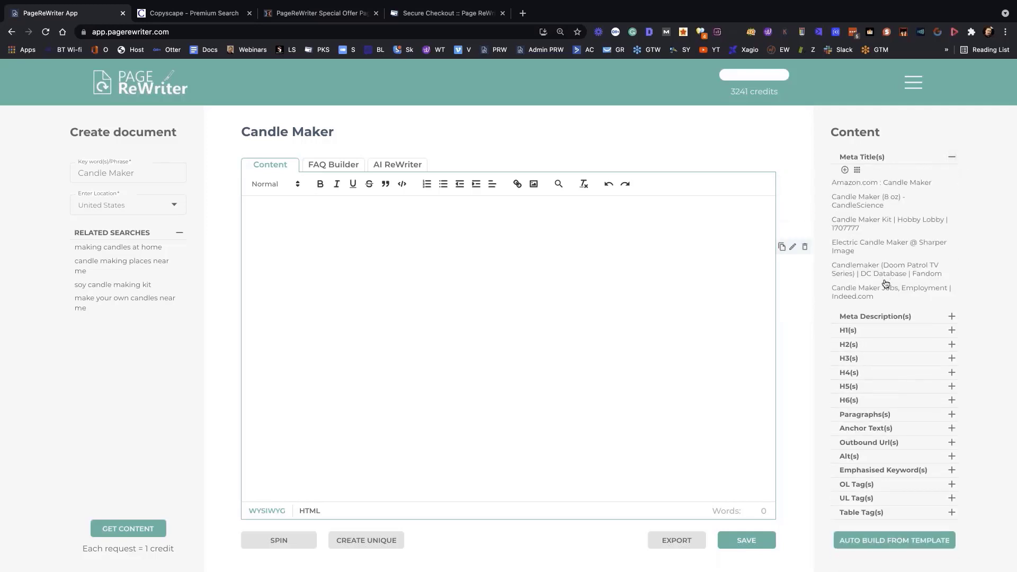
pyautogui.click(956, 160)
pyautogui.click(952, 171)
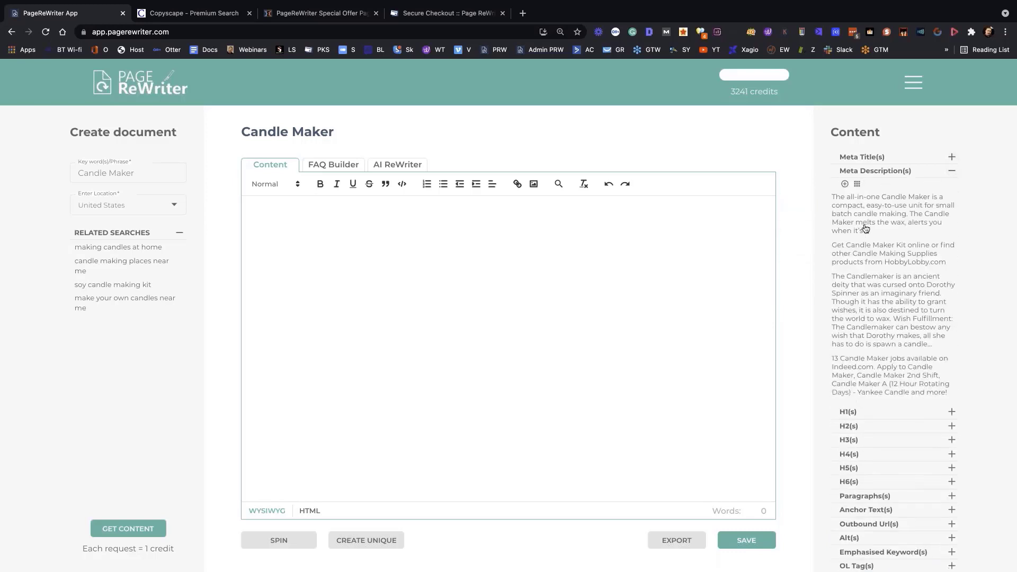
pyautogui.click(952, 170)
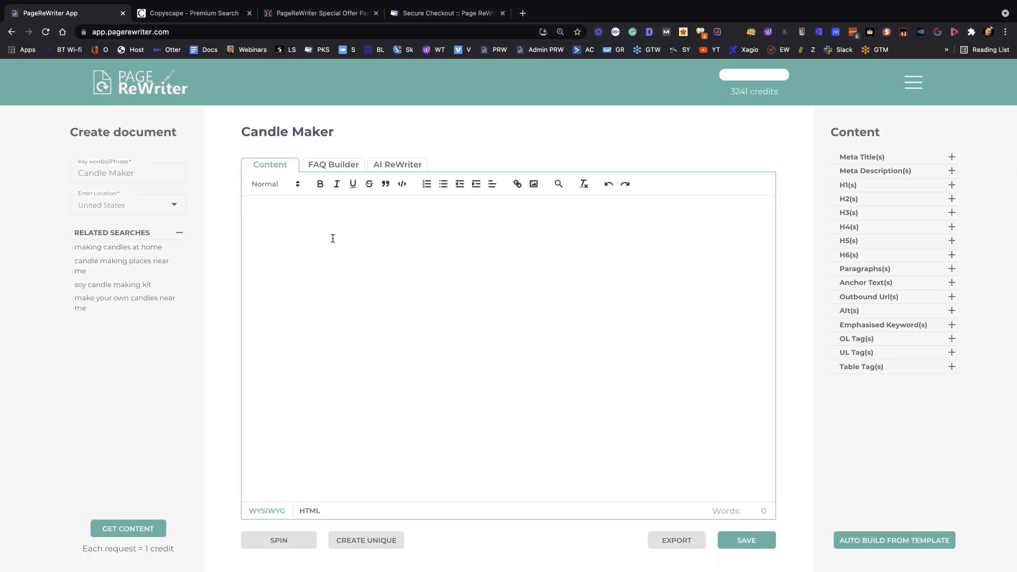
pyautogui.click(181, 237)
pyautogui.click(179, 234)
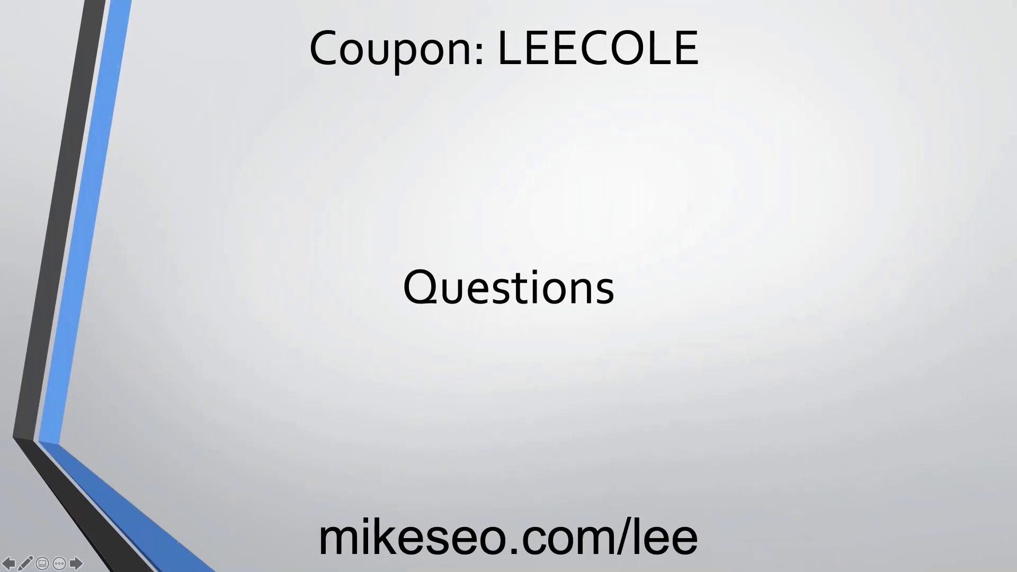
pyautogui.press('Right')
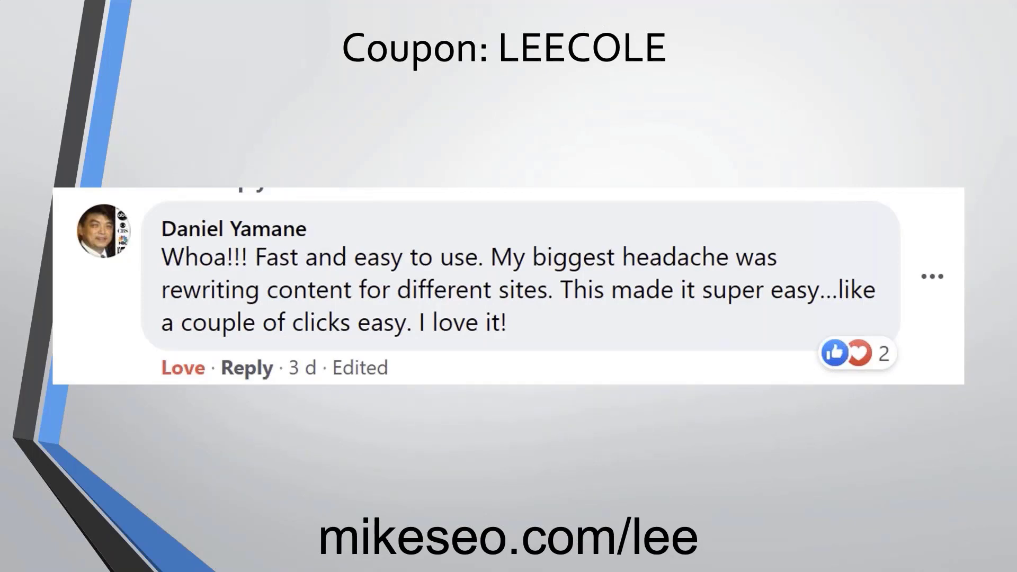
pyautogui.click(58, 262)
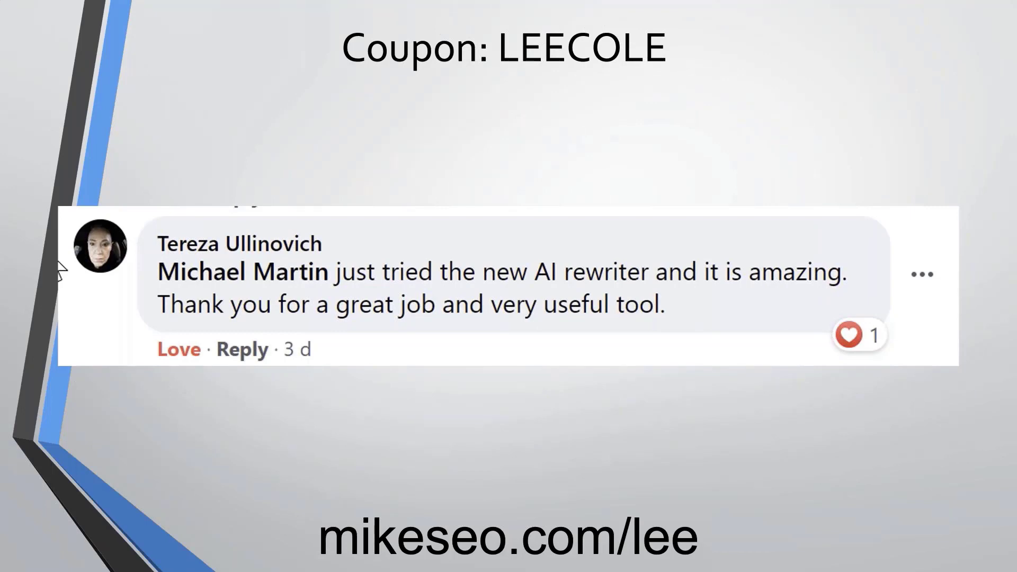
pyautogui.press('Right')
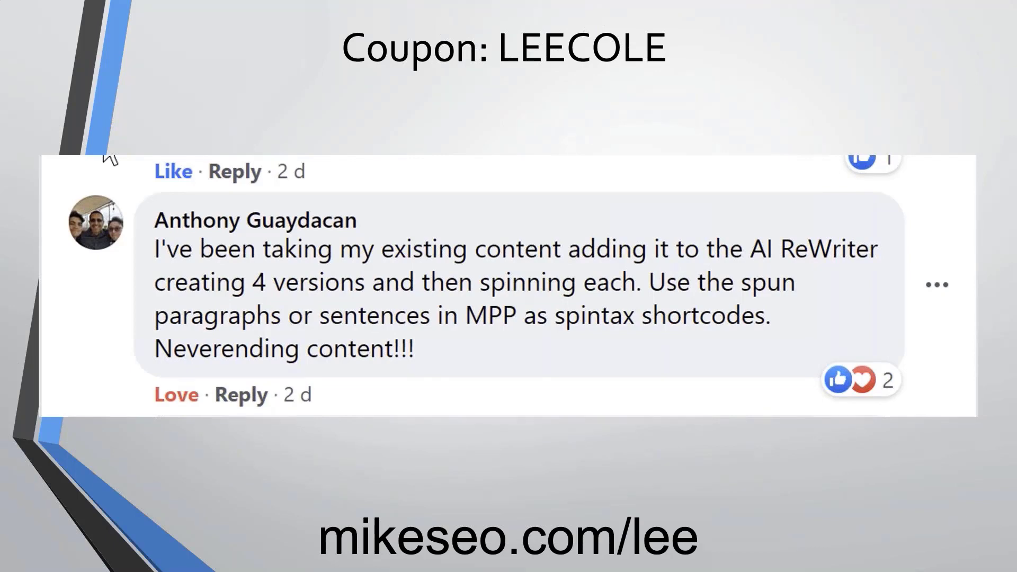
pyautogui.press('Right')
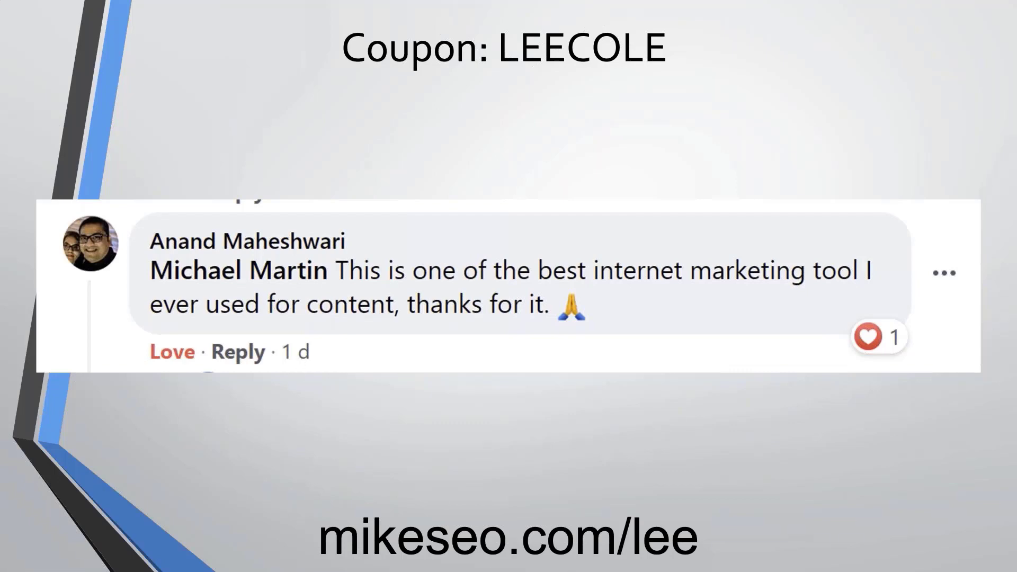
pyautogui.press('Right')
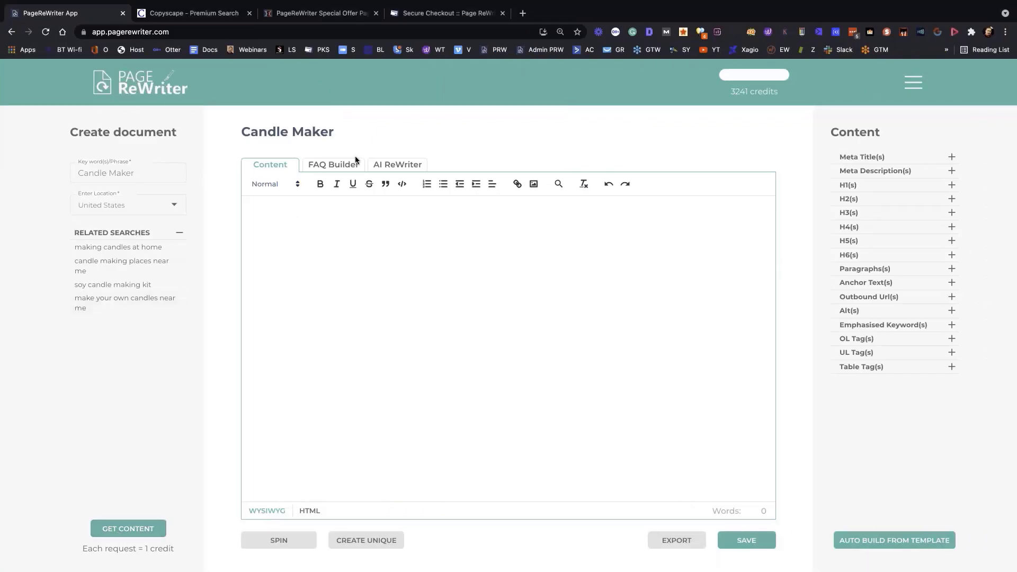
# Look at the empty FAQ Builder and the AI ReWriter's credit cost for the Candle Maker project, and return to its content
pyautogui.click(343, 167)
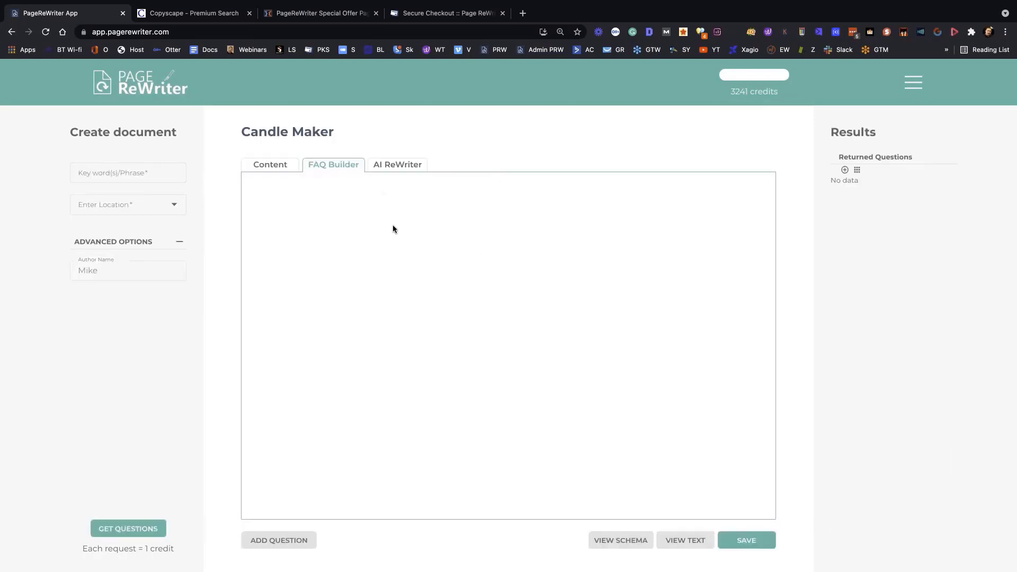
pyautogui.click(400, 166)
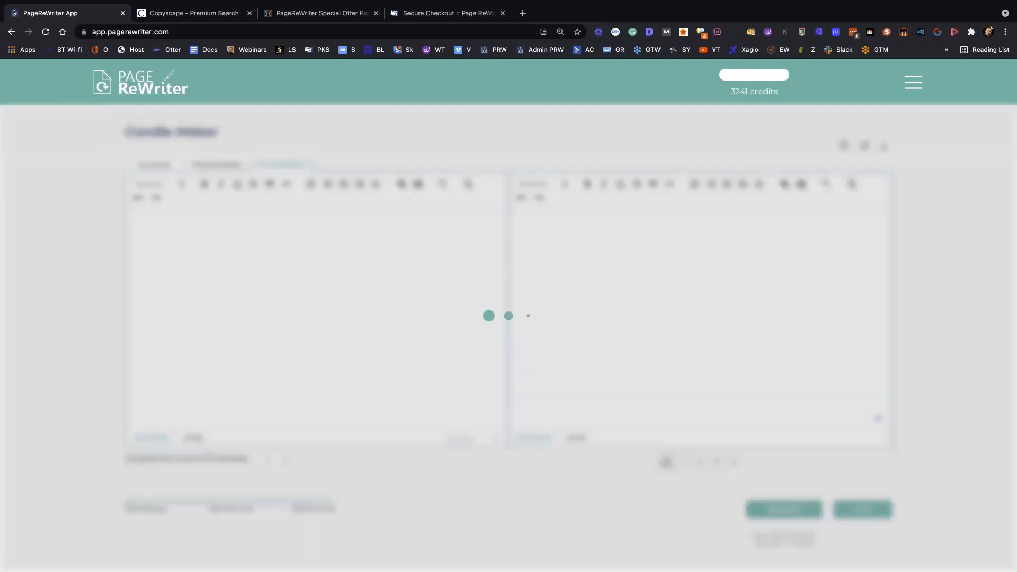
pyautogui.moveTo(751, 538); pyautogui.dragTo(817, 548)
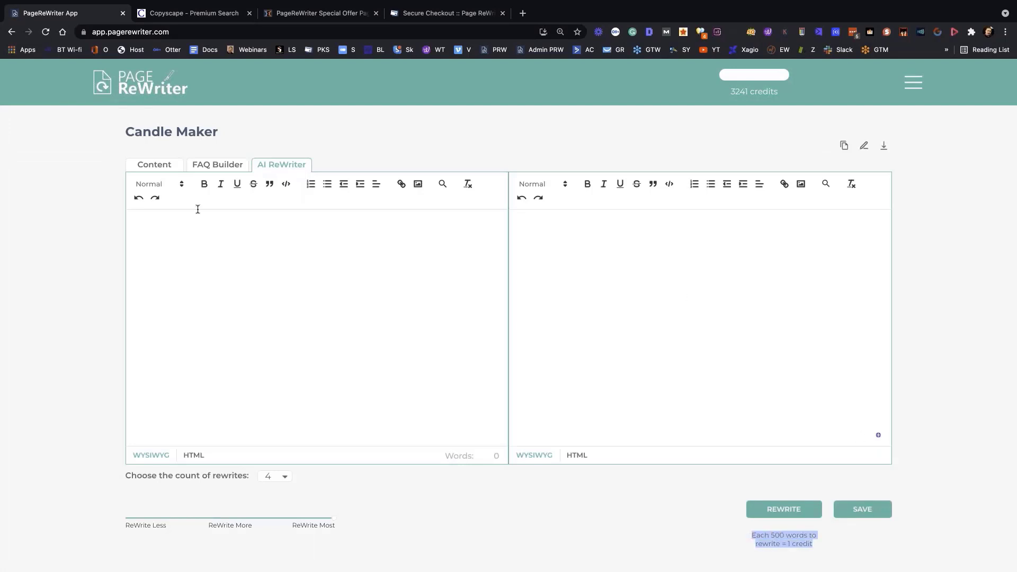
pyautogui.click(144, 170)
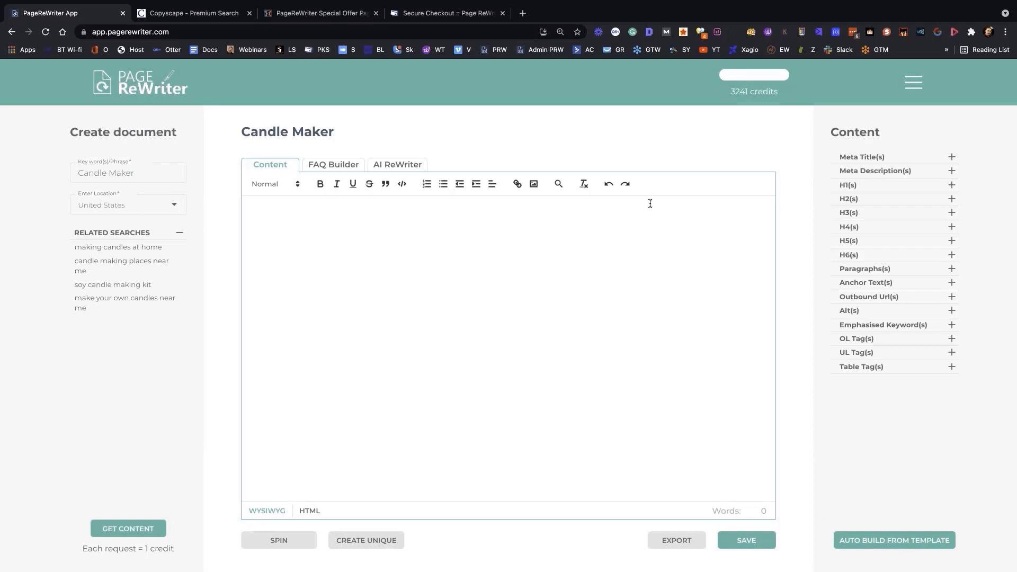
# Insert all the collected meta descriptions into the Candle Maker content and spin the text
pyautogui.click(951, 170)
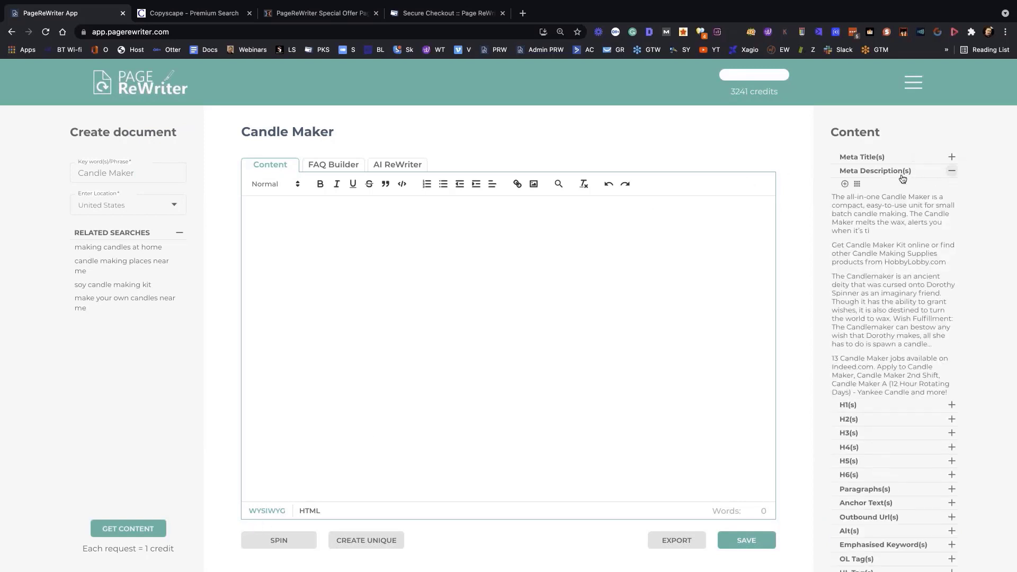
pyautogui.click(857, 184)
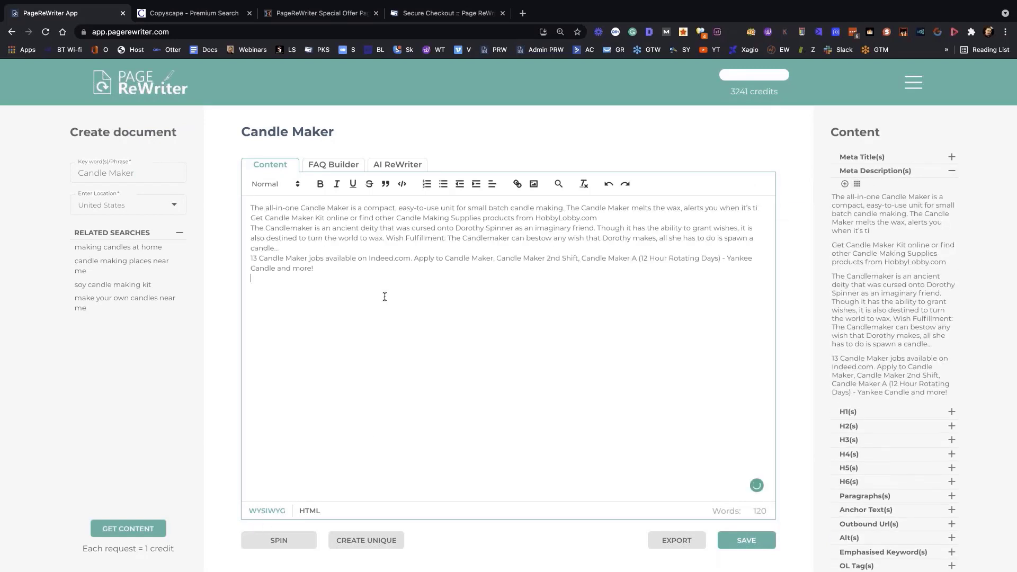
pyautogui.click(279, 540)
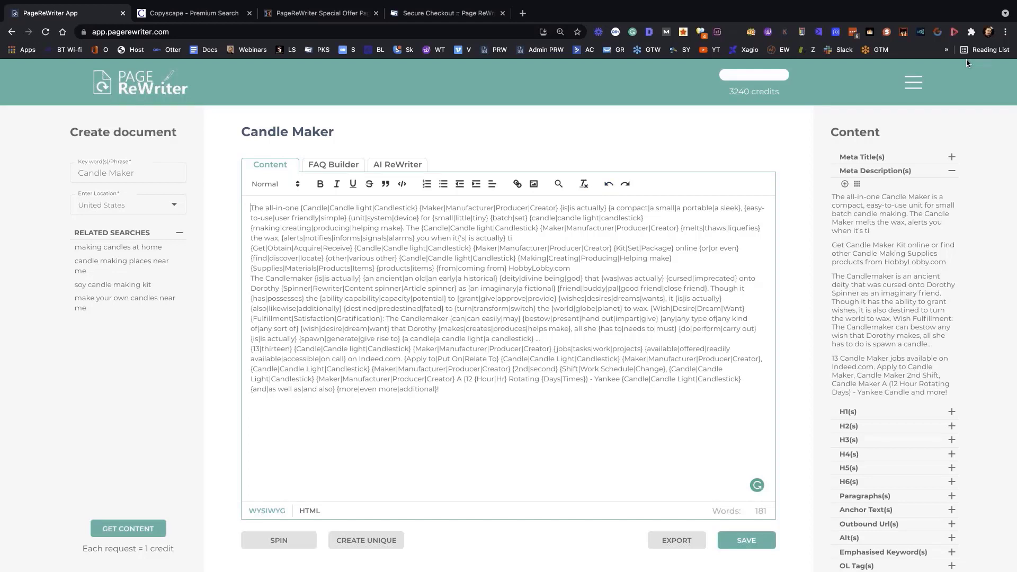
# Look at the account settings with the available plans and the SpinRewriter API token fields, and close them
pyautogui.click(913, 82)
pyautogui.click(881, 115)
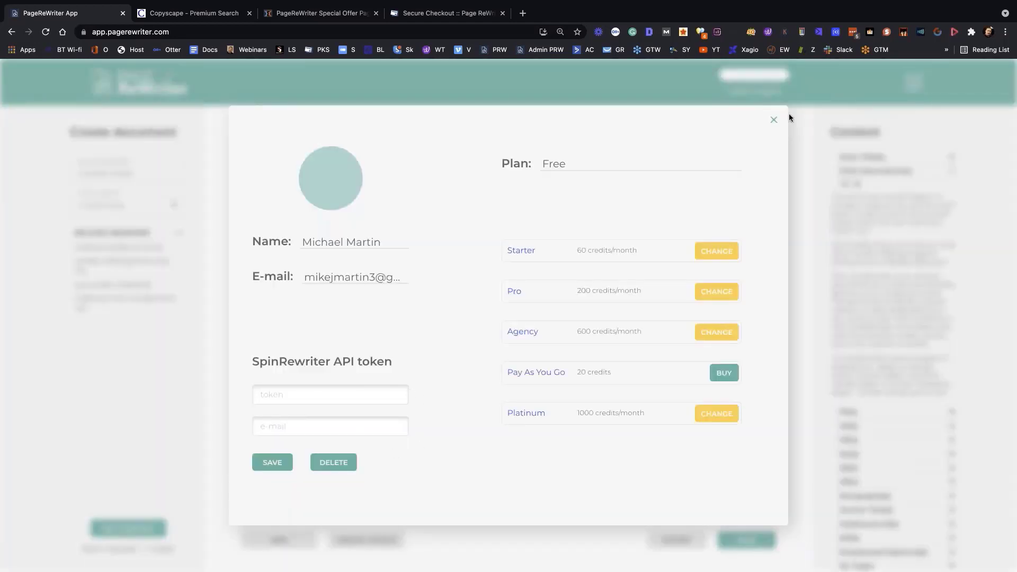
pyautogui.click(774, 120)
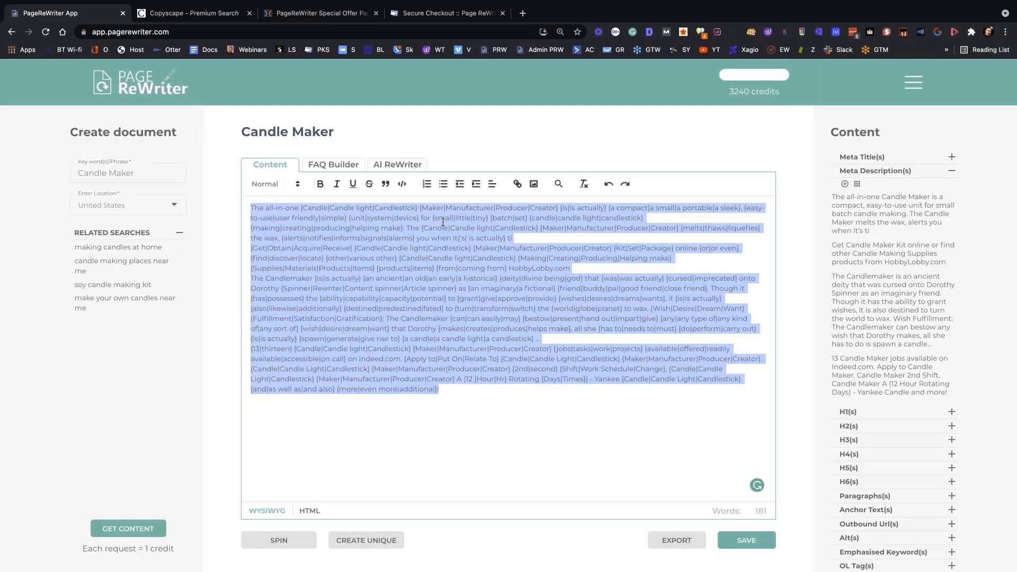
# Create a unique version of the spun Candle Maker text and highlight it
pyautogui.click(365, 540)
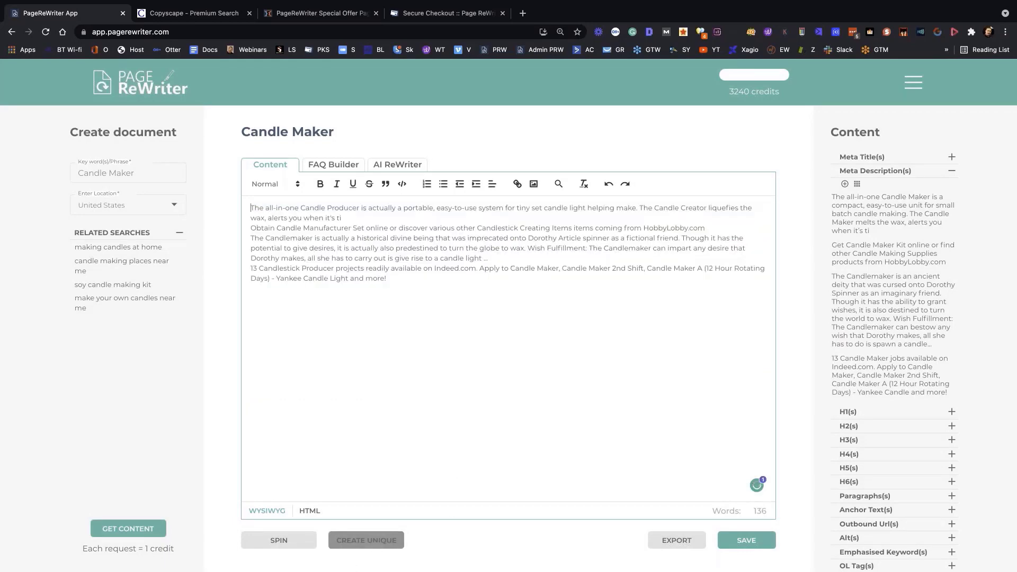
pyautogui.moveTo(405, 278); pyautogui.dragTo(229, 211)
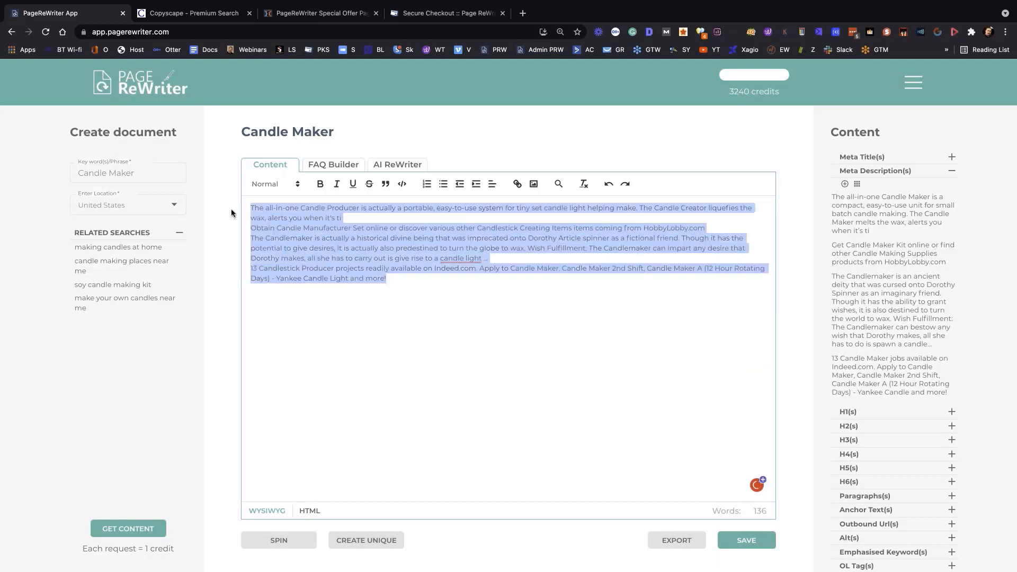
# Look through the Spin settings for sentences and paragraphs and for words and phrases, and close them without spinning
pyautogui.click(273, 540)
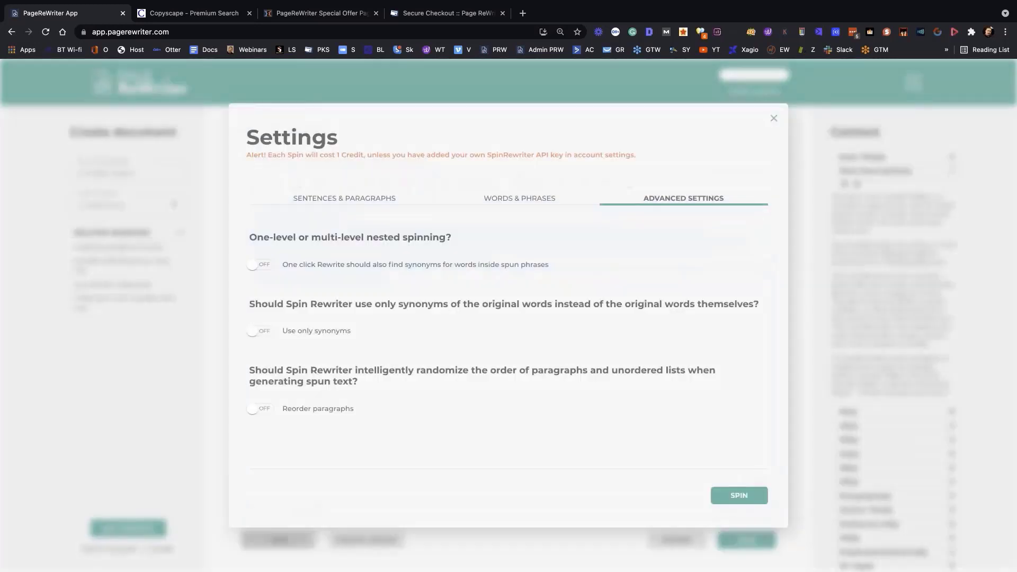
pyautogui.click(353, 200)
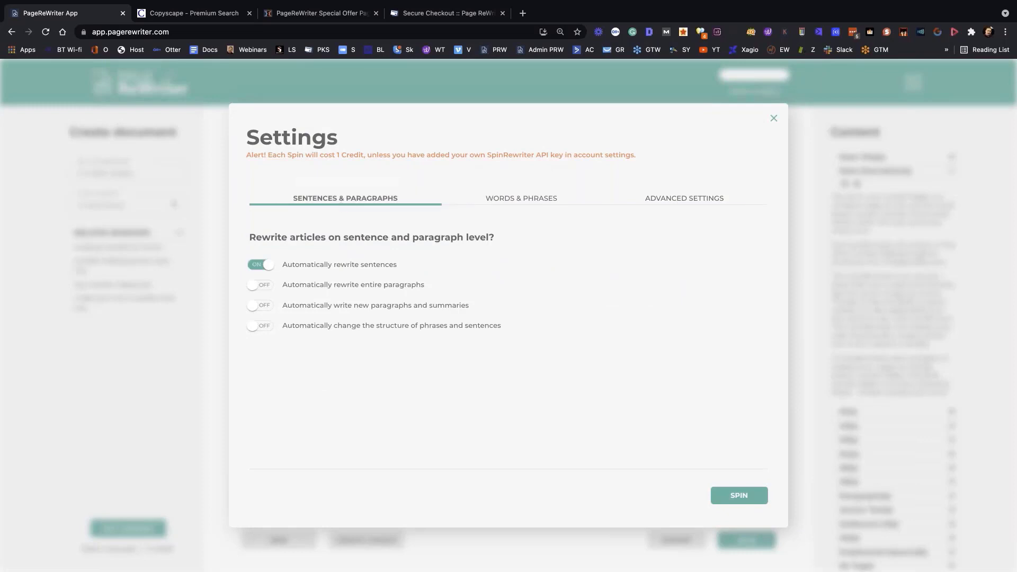
pyautogui.click(500, 207)
pyautogui.click(284, 368)
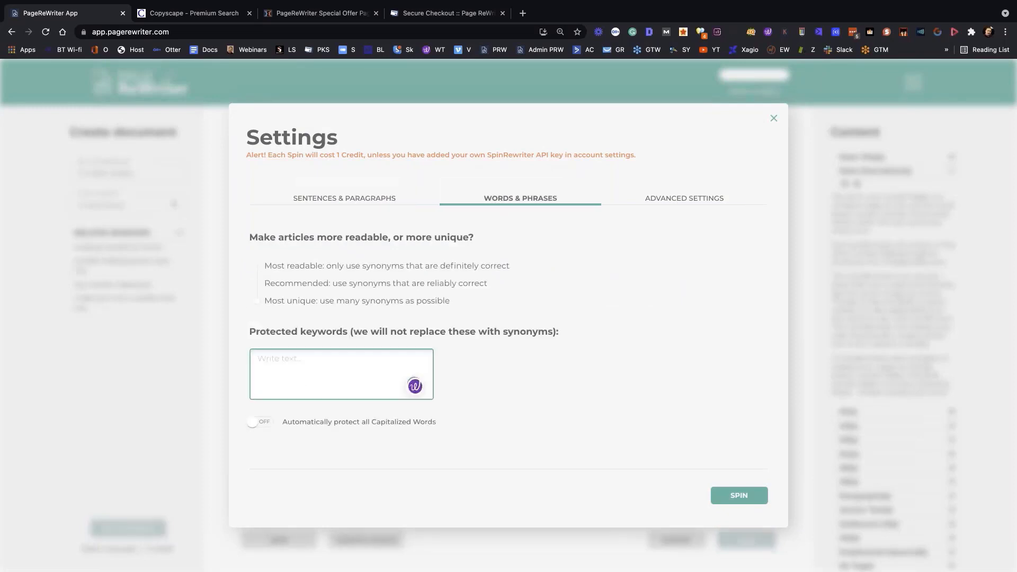
pyautogui.click(664, 203)
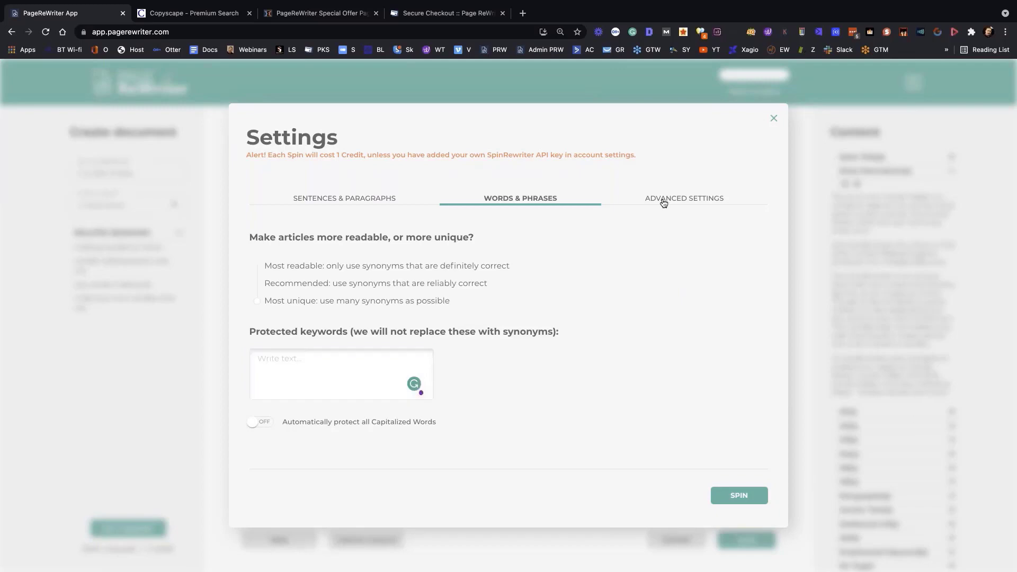
pyautogui.click(773, 117)
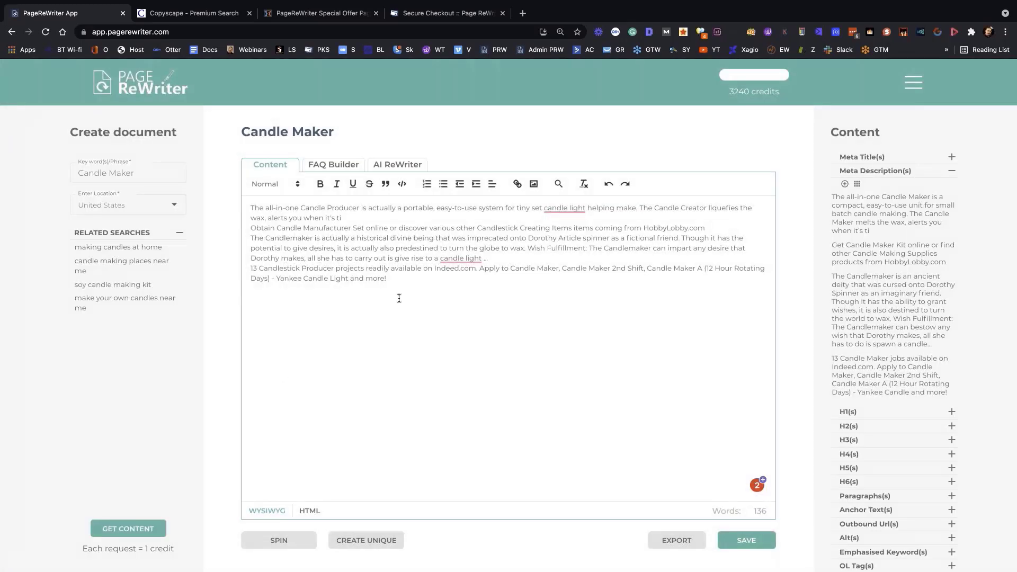
# Collapse the collected meta descriptions and highlight the whole unique Candle Maker text for review
pyautogui.moveTo(387, 279); pyautogui.dragTo(252, 209)
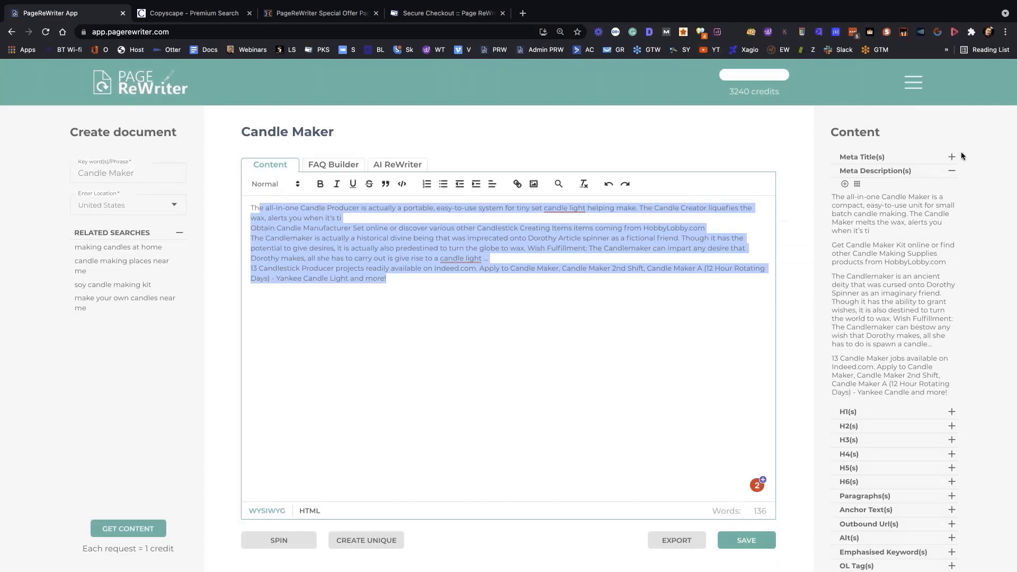
pyautogui.click(952, 171)
pyautogui.click(754, 93)
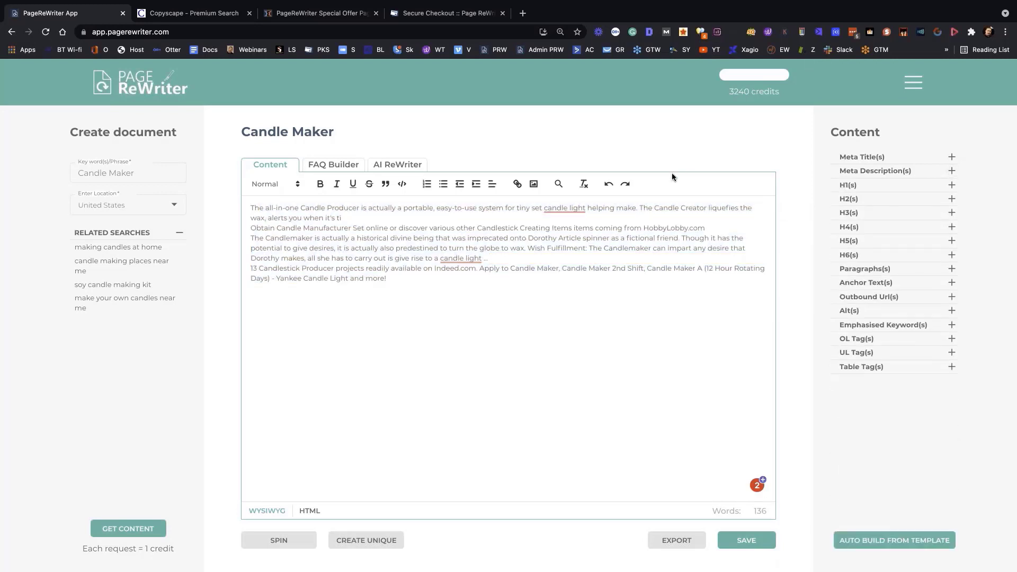
pyautogui.rightClick(396, 275)
pyautogui.click(260, 212)
pyautogui.tripleClick(262, 212)
pyautogui.click(355, 249)
pyautogui.moveTo(402, 280); pyautogui.dragTo(230, 205)
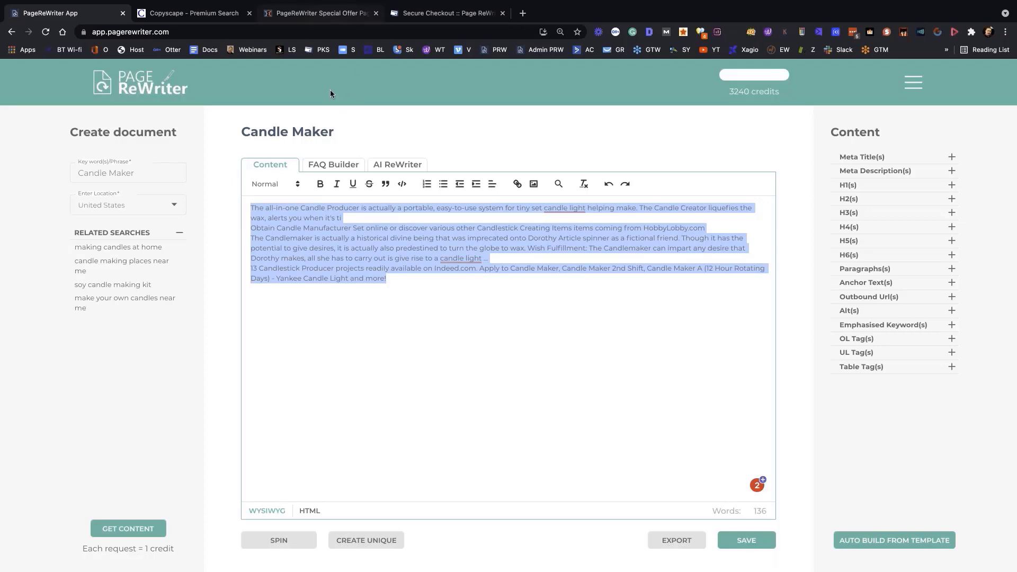
# Open the monthly options from the special offer page, examine the plans' prices and features, and return to the annual Mega Deal
pyautogui.click(336, 16)
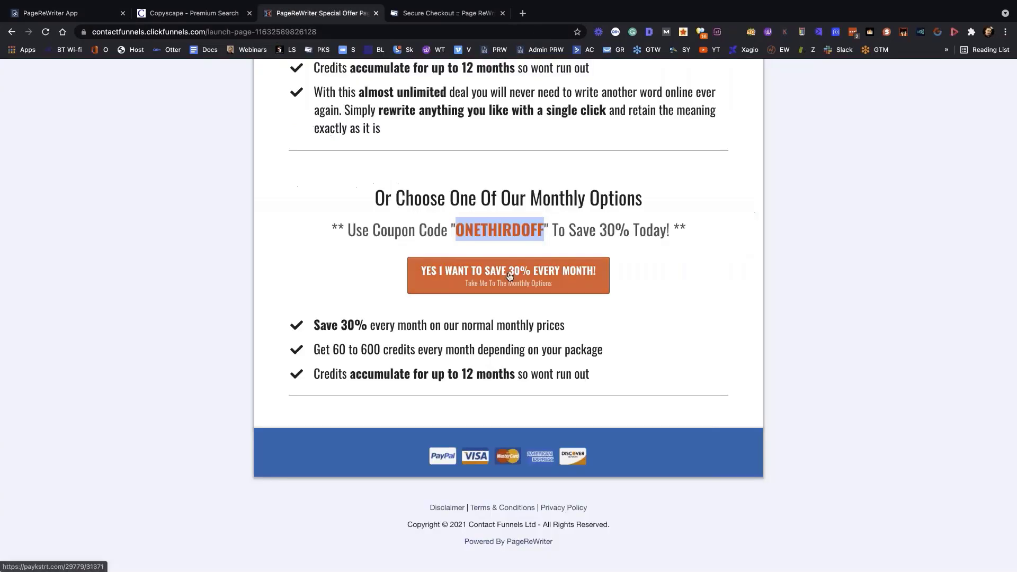
pyautogui.click(510, 276)
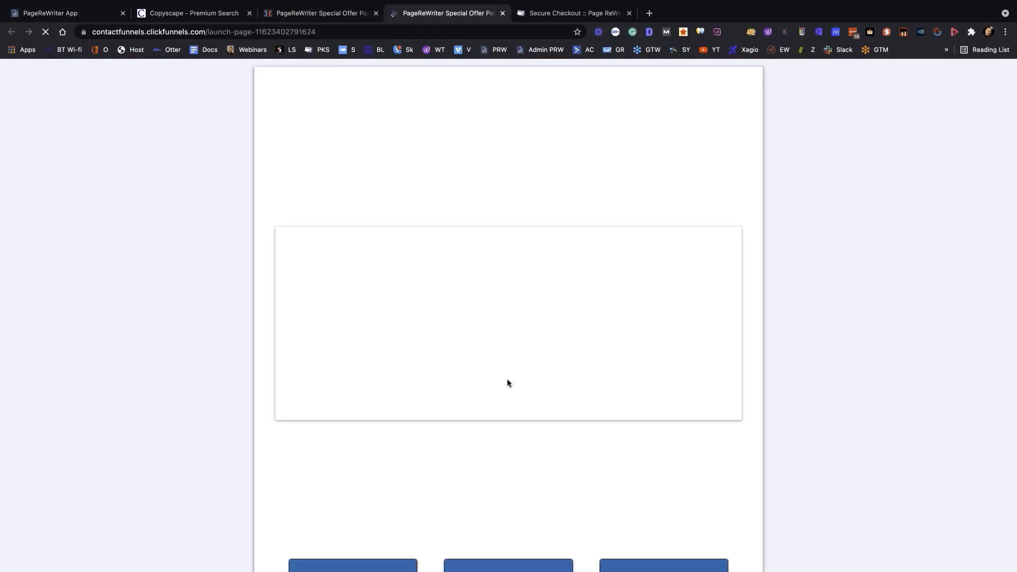
pyautogui.scroll(-2, 506, 379)
pyautogui.scroll(-3, 507, 380)
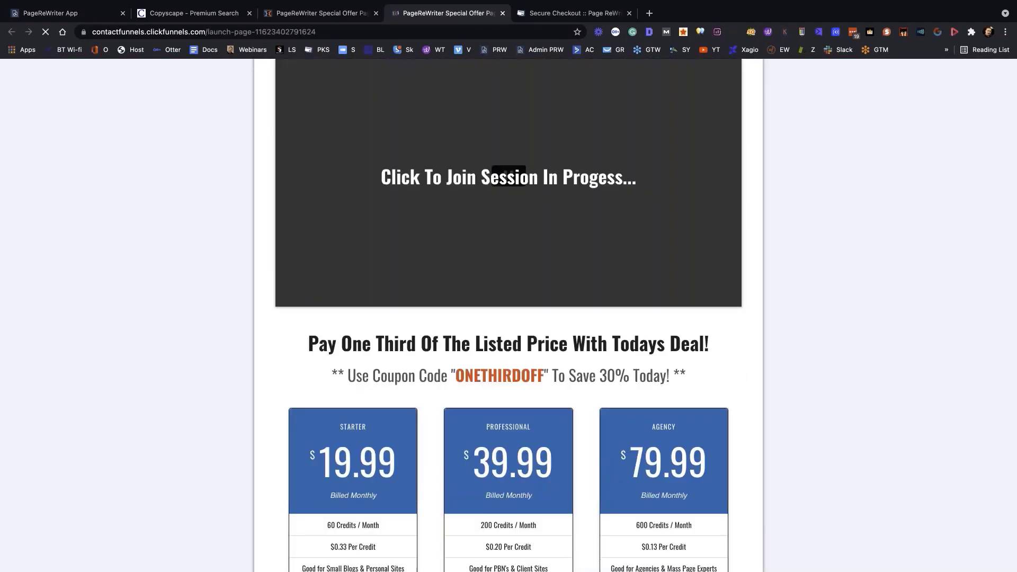
pyautogui.doubleClick(500, 307)
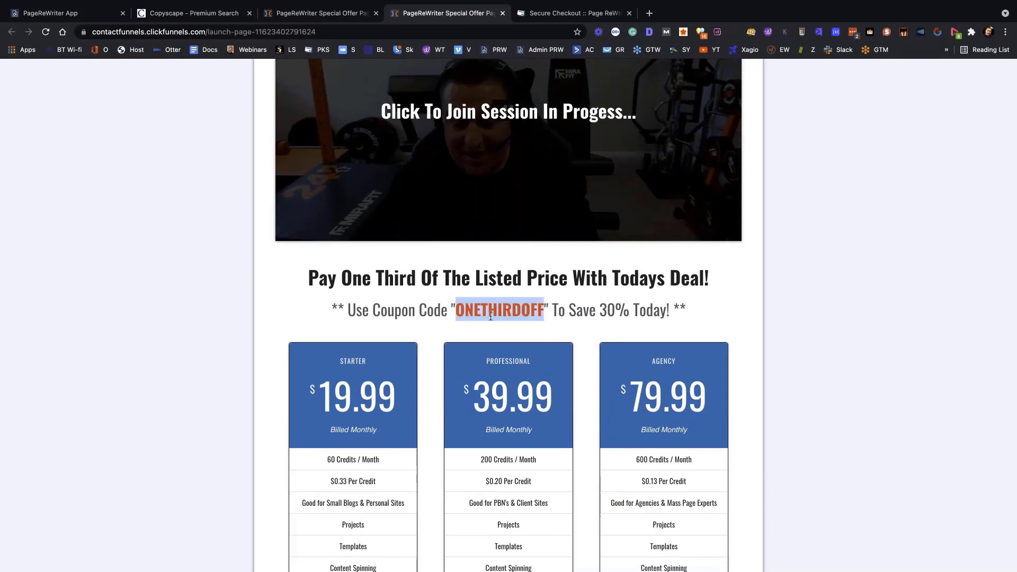
pyautogui.scroll(2, 499, 307)
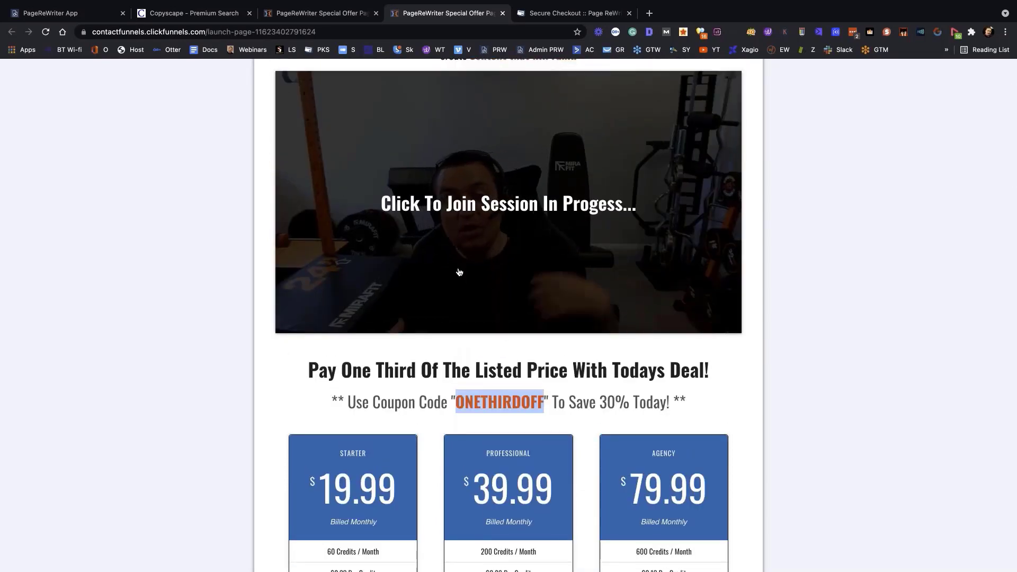
pyautogui.scroll(-3, 461, 272)
pyautogui.scroll(-2, 459, 251)
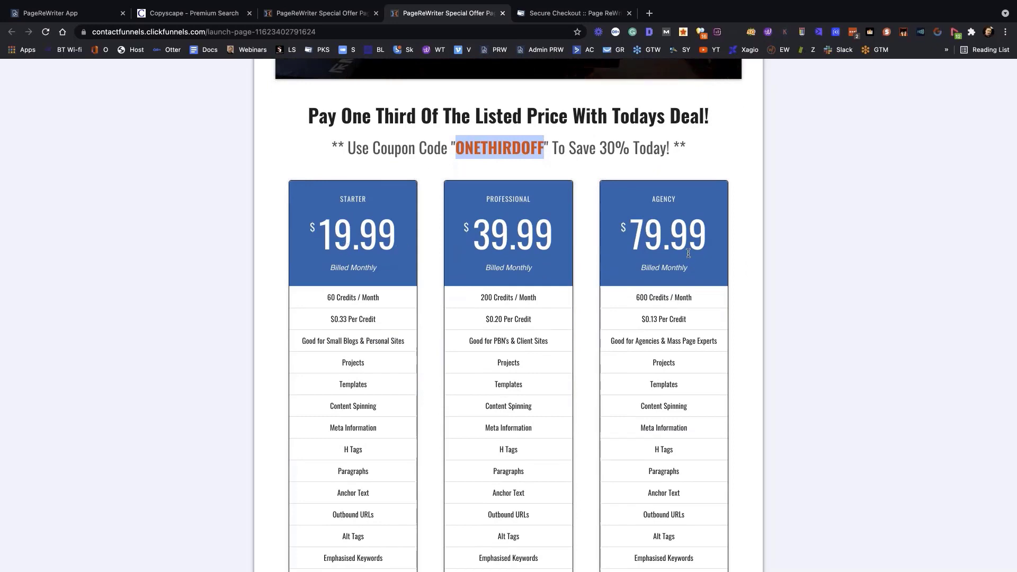
pyautogui.scroll(-1, 539, 373)
pyautogui.scroll(-4, 540, 371)
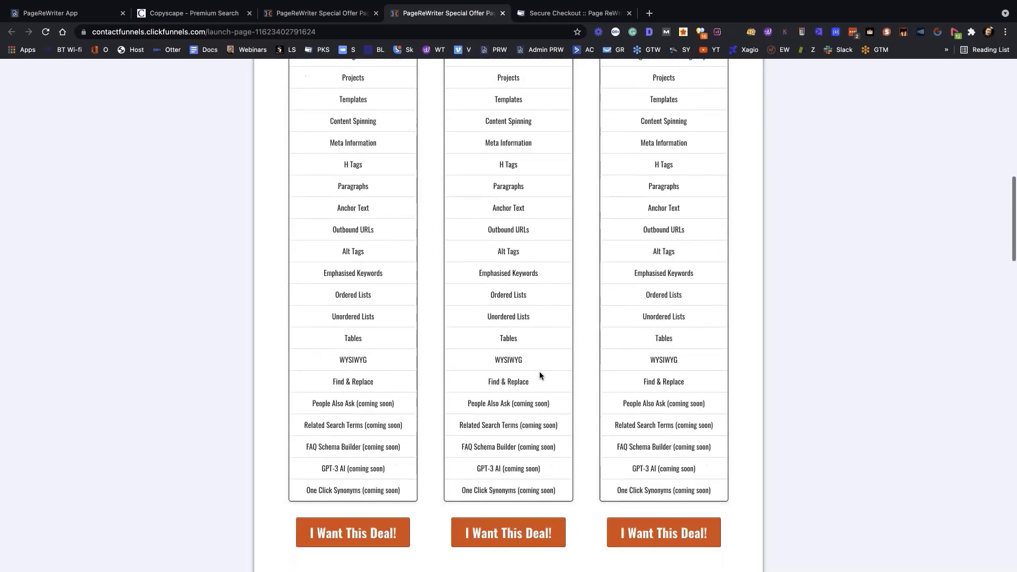
pyautogui.scroll(12, 539, 370)
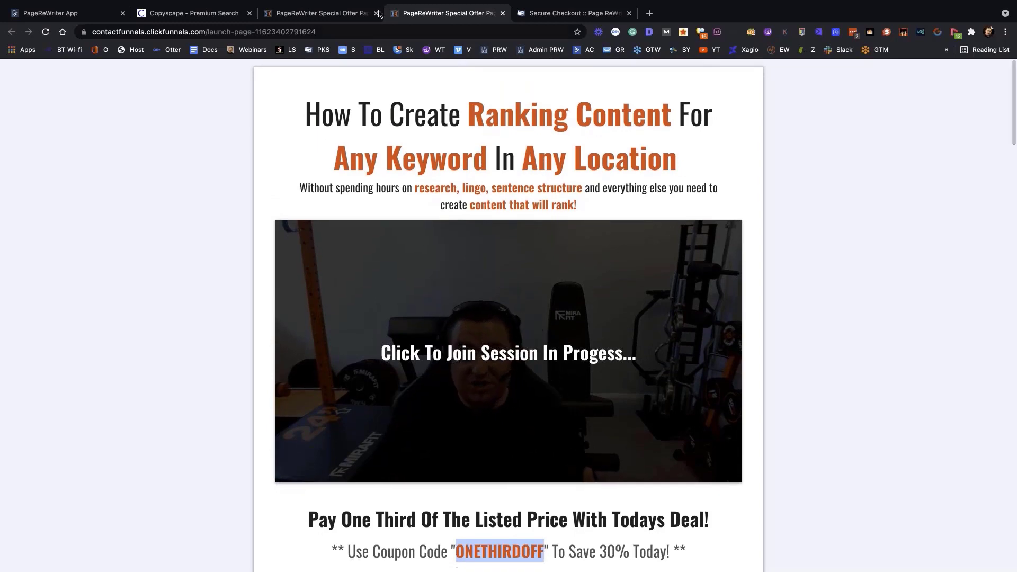
pyautogui.hotkey('ctrl', 'shift', 'Tab')
pyautogui.scroll(5, 508, 317)
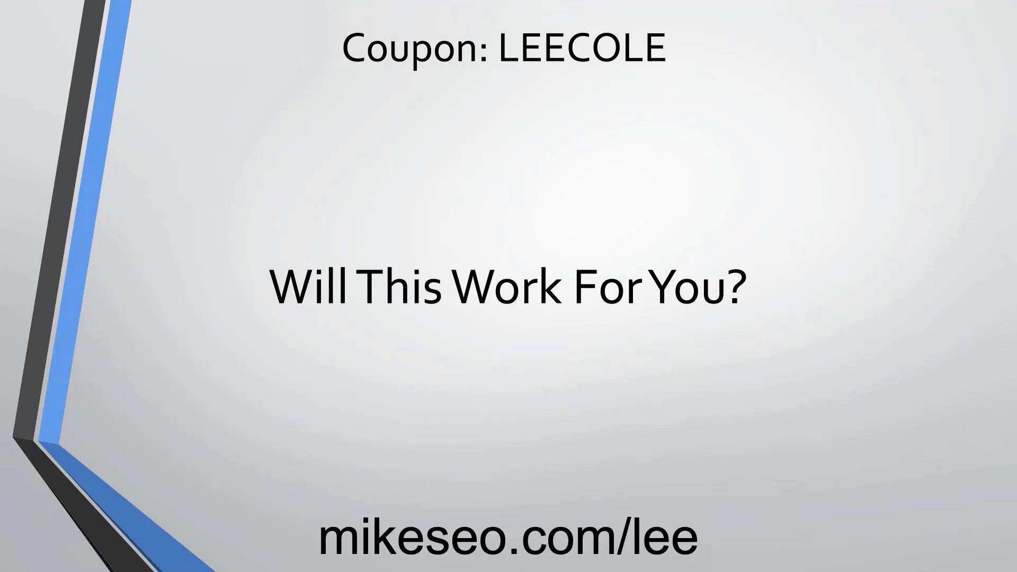
# Switch from the slides back to the PageReWriter app and start a new project, entering "Ma" as the beginning of its title
pyautogui.hotkey('ctrl', 'Right')
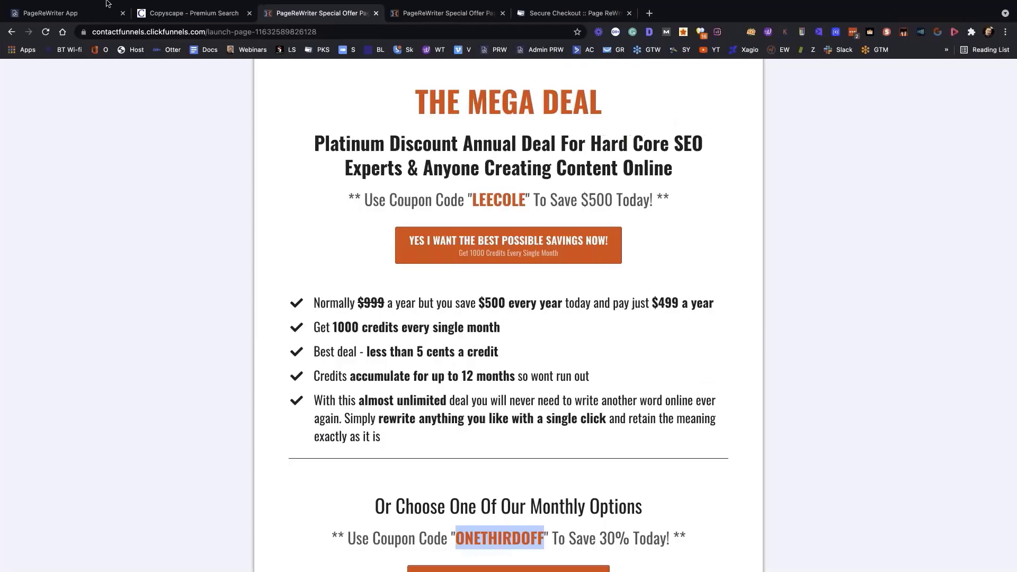
pyautogui.click(106, 6)
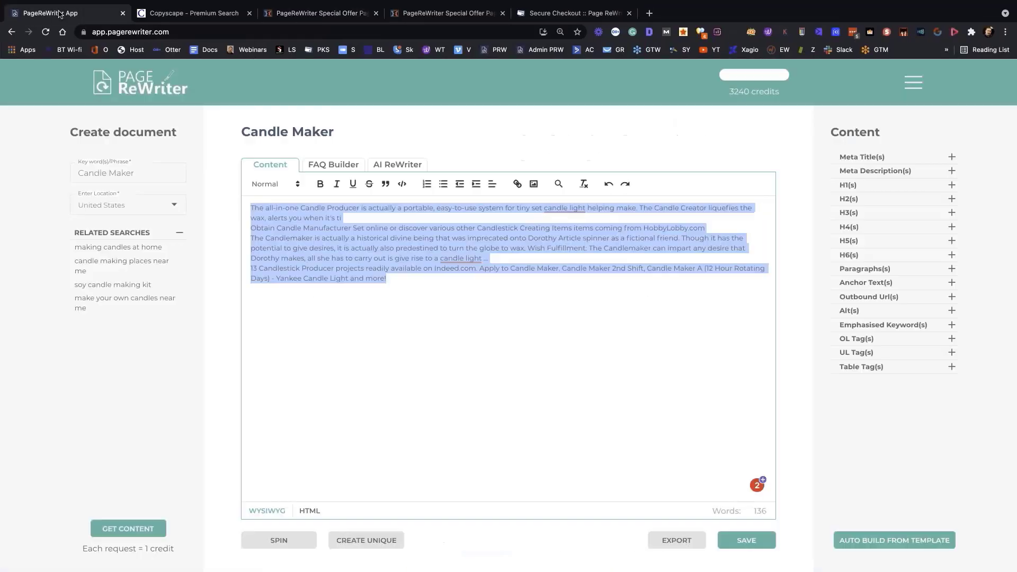
pyautogui.click(913, 82)
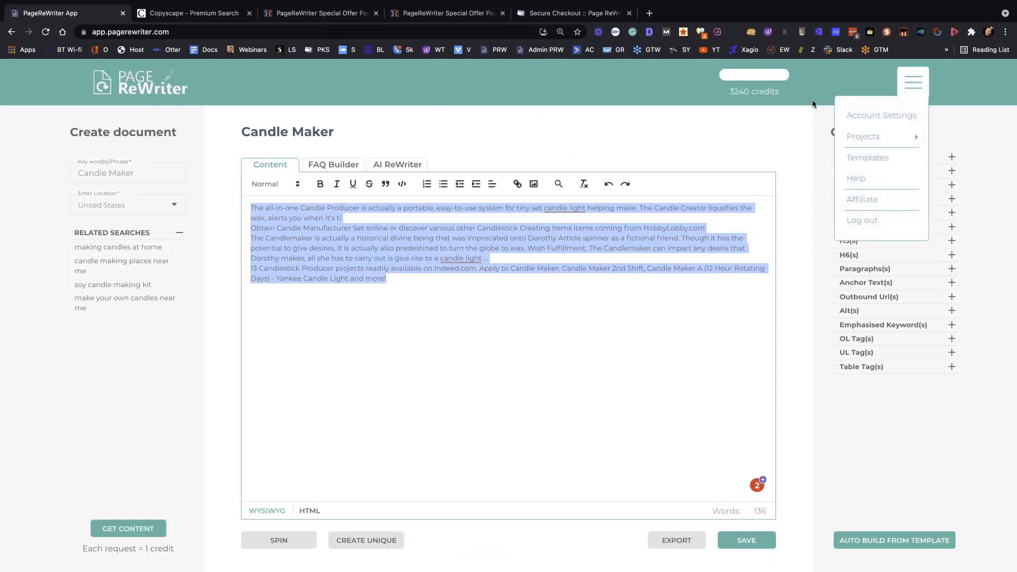
pyautogui.click(863, 137)
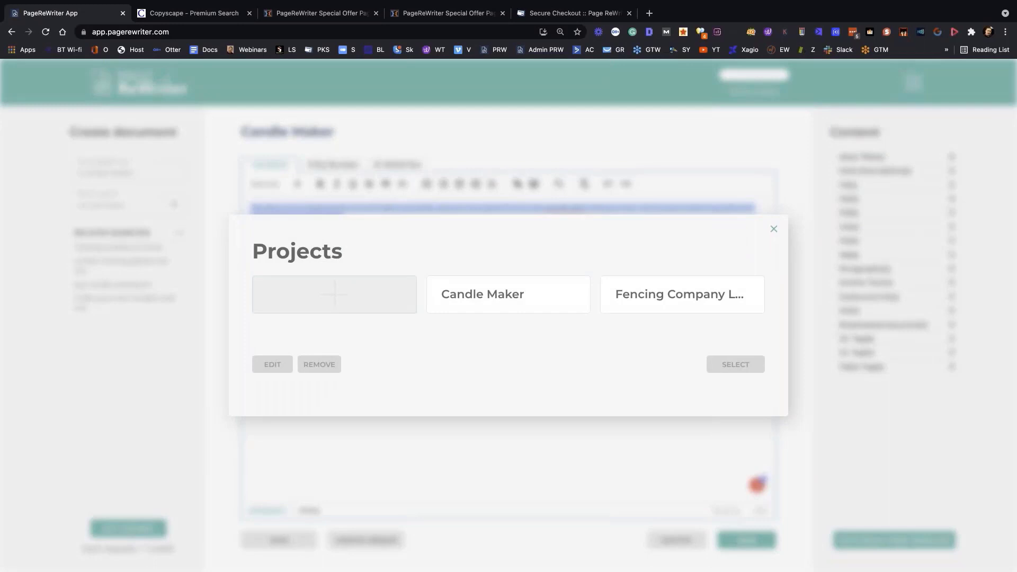
pyautogui.click(337, 297)
pyautogui.write('Ma')
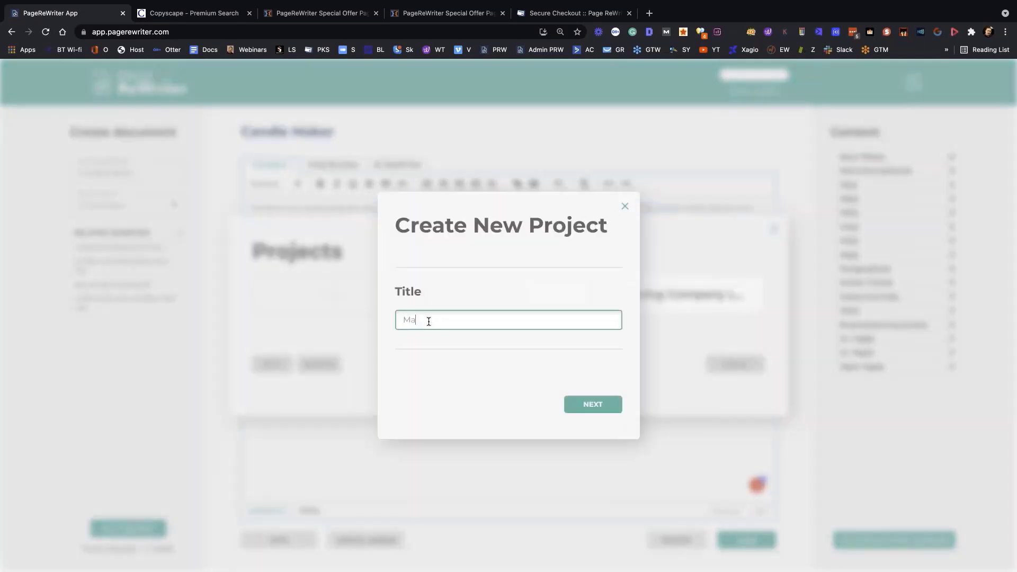
# Create a new project titled "Marathon Runner", copying the title for reuse
pyautogui.write('rathon Runner')
pyautogui.tripleClick(488, 324)
pyautogui.hotkey('ctrl', 'c')
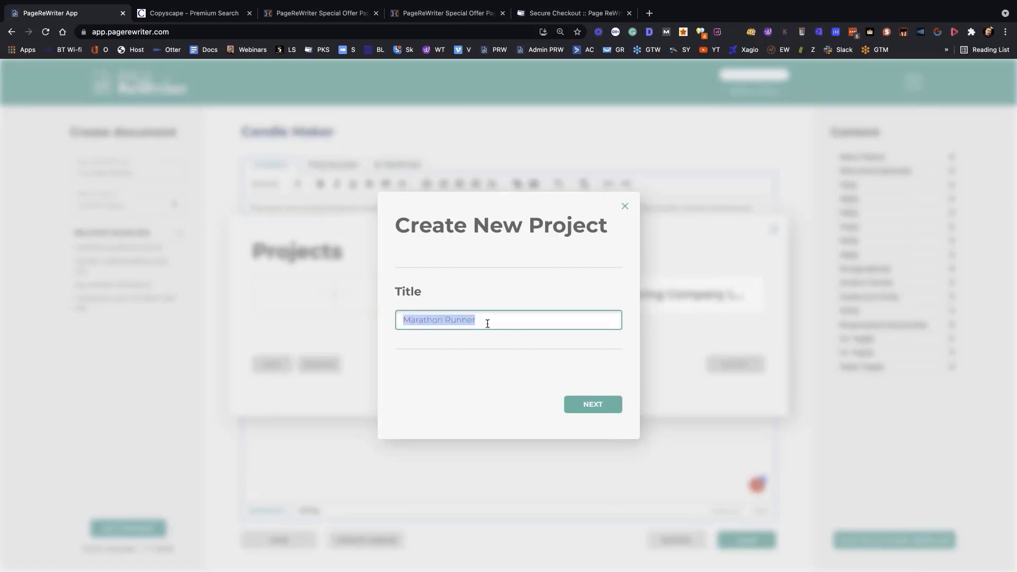
pyautogui.click(592, 404)
# Replace the document's keyword phrase with the copied text "Marathon Runner"
pyautogui.click(127, 173)
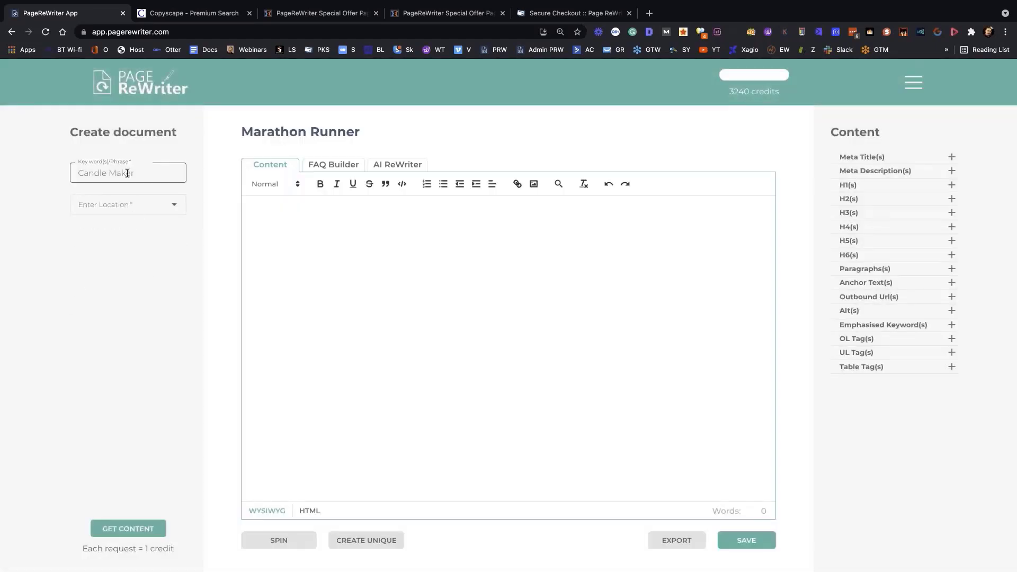
pyautogui.tripleClick(127, 172)
pyautogui.hotkey('ctrl', 'v')
# Set the location to Los Angeles, CA, California, United States and fetch the content for the keyword
pyautogui.click(109, 203)
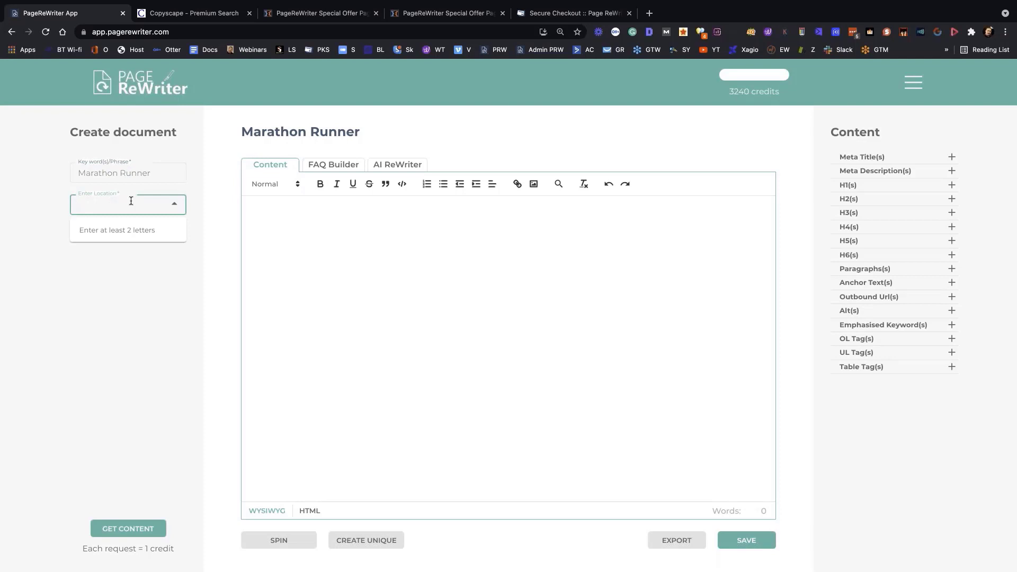
pyautogui.write('Californi')
pyautogui.press('BackSpace')
pyautogui.press('BackSpace')
pyautogui.press('BackSpace')
pyautogui.press('BackSpace')
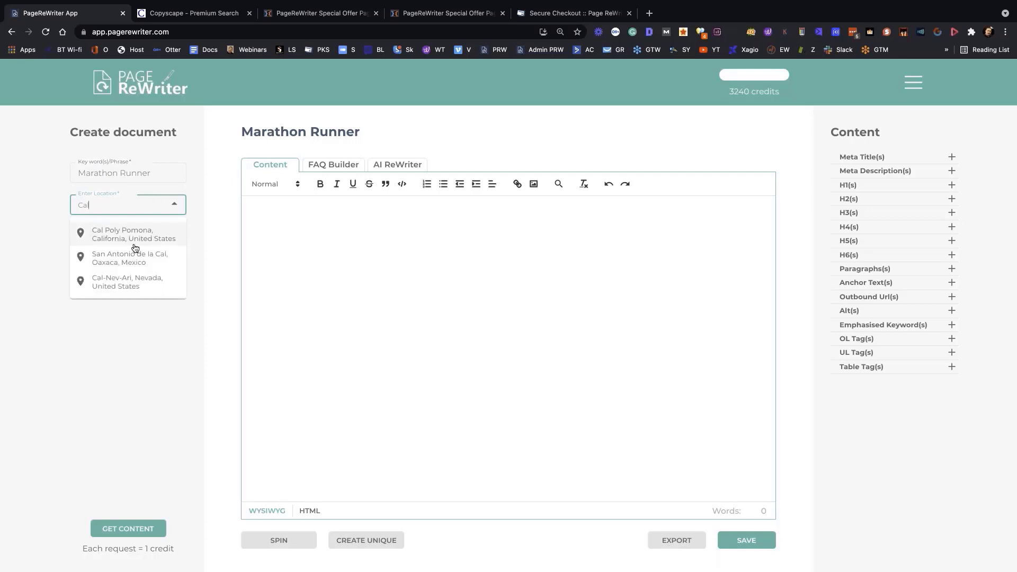
pyautogui.doubleClick(106, 206)
pyautogui.write('Los')
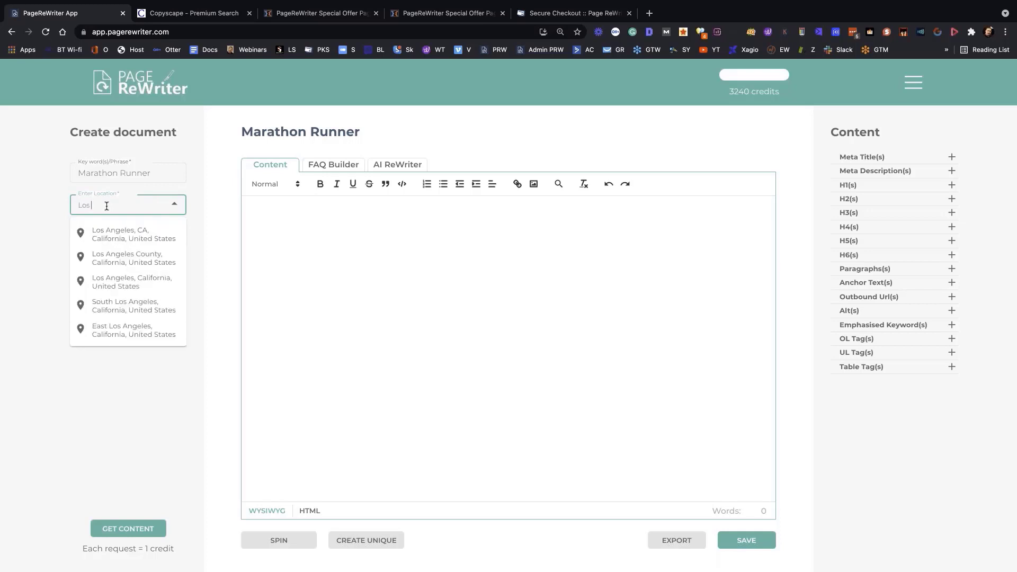
pyautogui.click(119, 234)
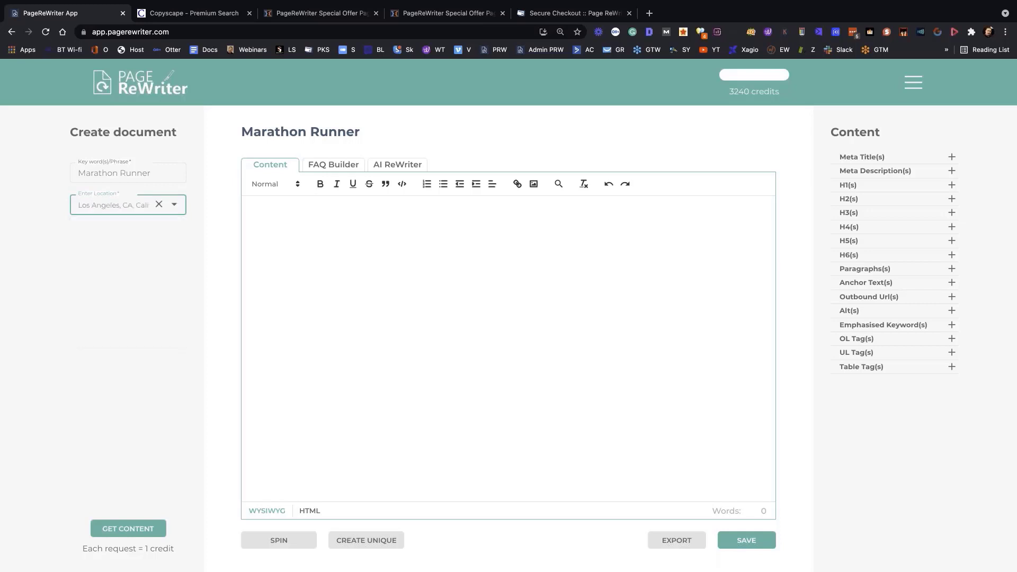
pyautogui.click(124, 529)
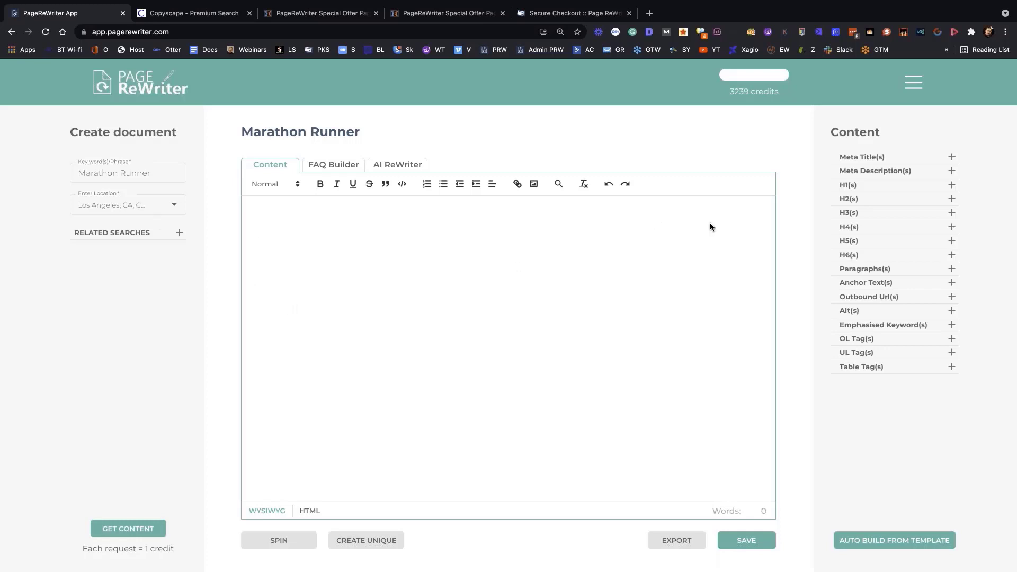
# Insert the fetched paragraph beginning "When the modern Olympics began in 1896" into the document and copy its text
pyautogui.click(951, 157)
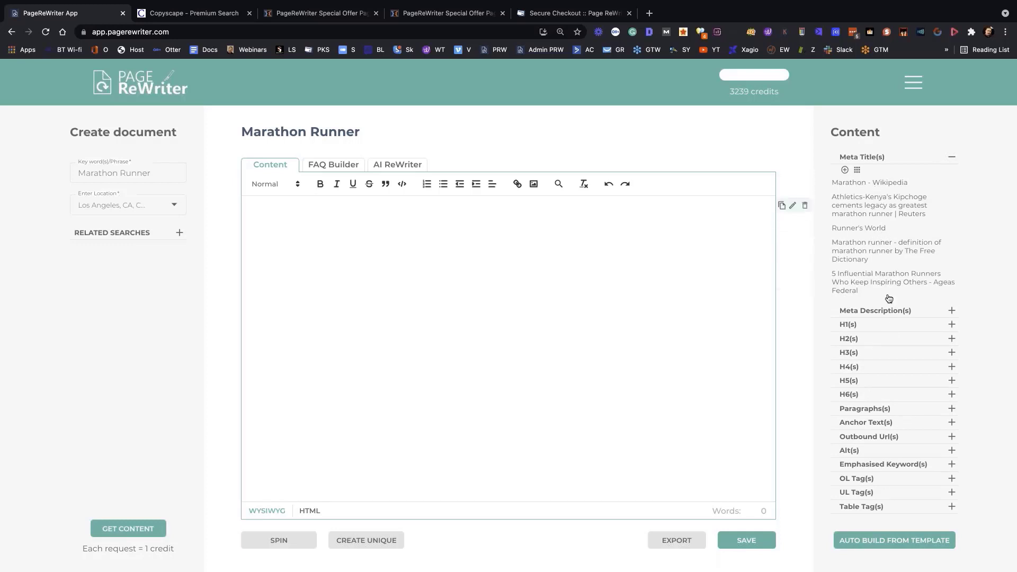
pyautogui.click(952, 157)
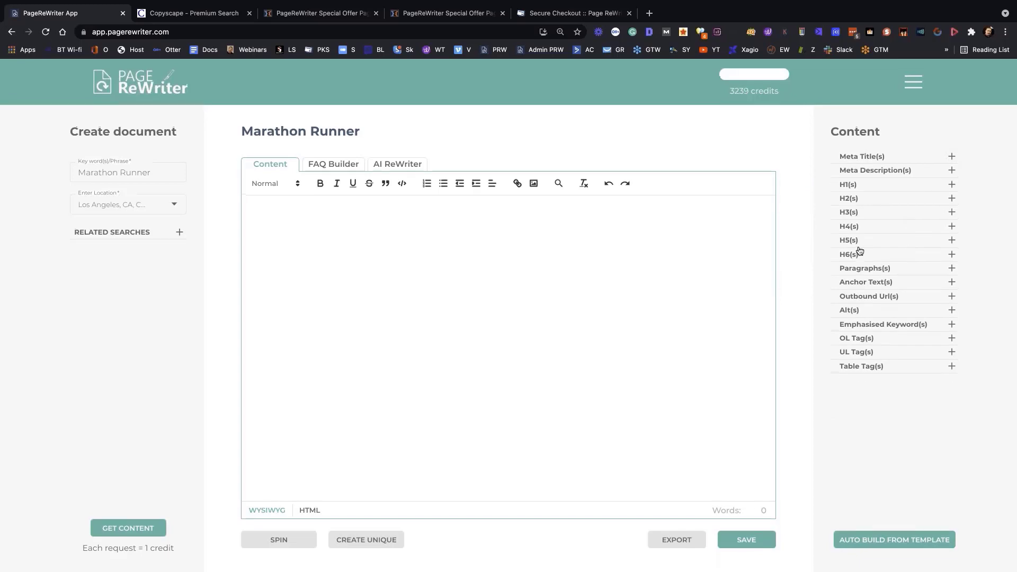
pyautogui.click(952, 268)
pyautogui.scroll(-10, 899, 373)
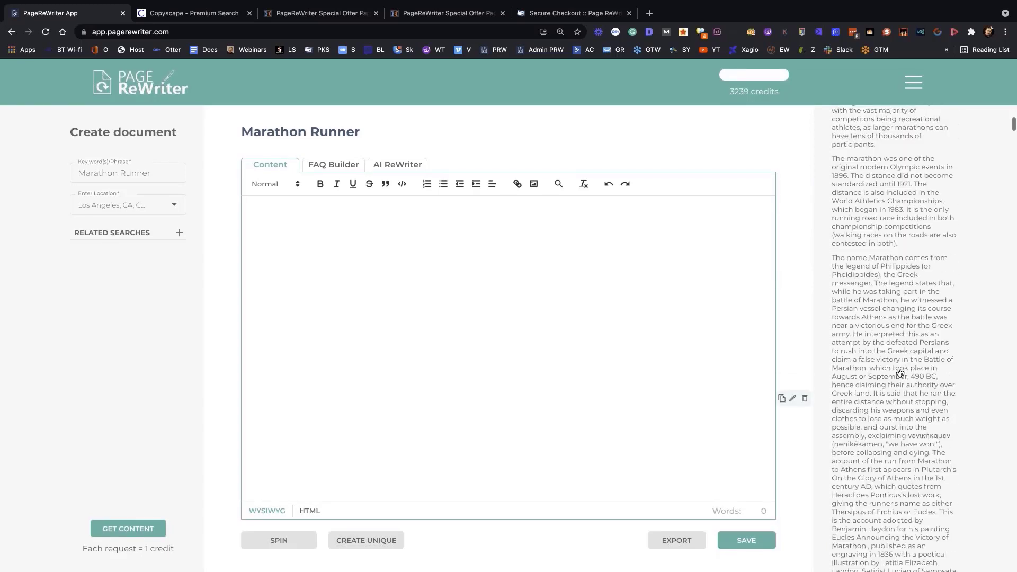
pyautogui.scroll(-12, 899, 373)
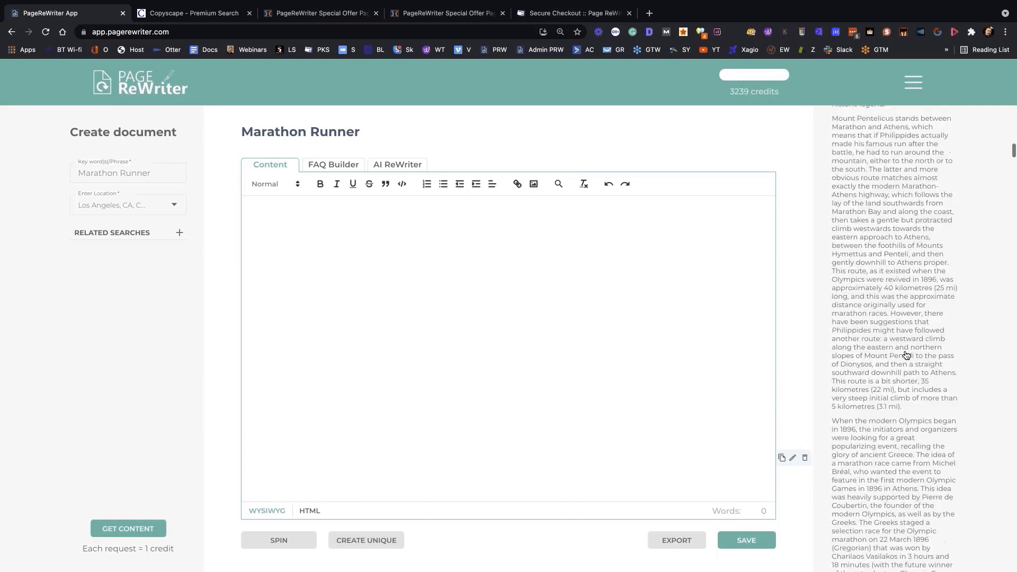
pyautogui.scroll(3, 907, 355)
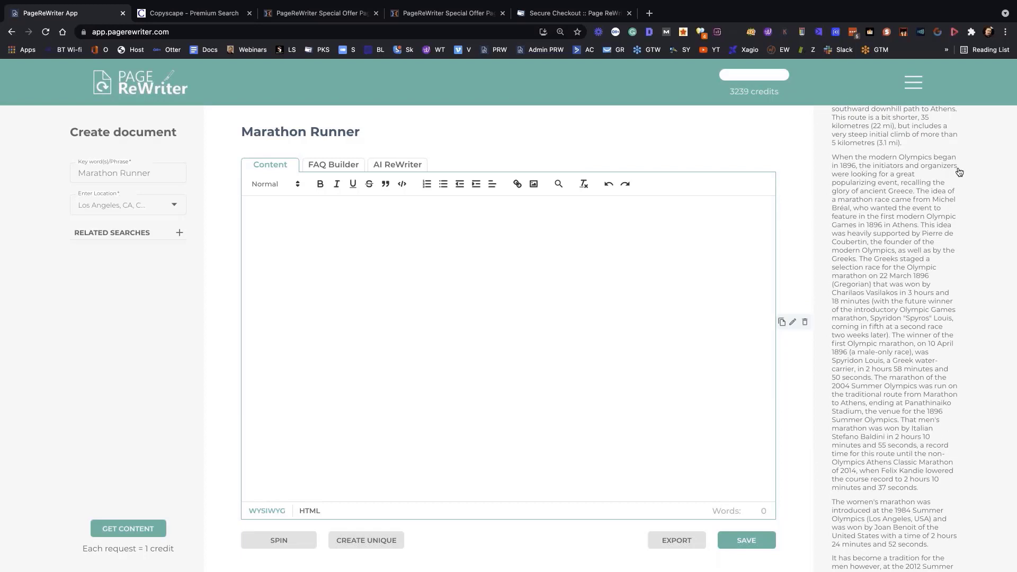
pyautogui.moveTo(888, 198); pyautogui.dragTo(230, 199)
pyautogui.hotkey('ctrl', 'c')
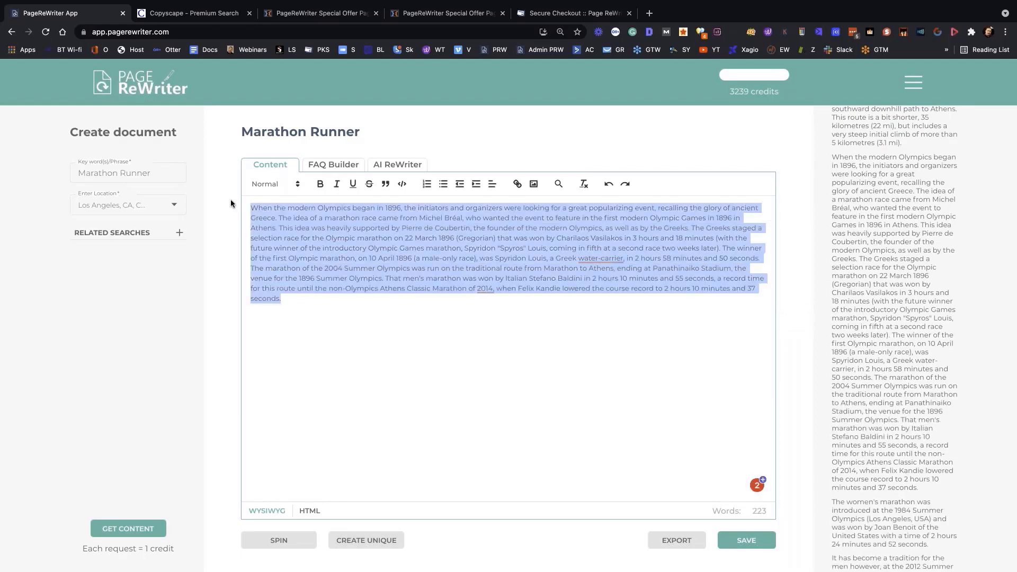
# Paste the copied Olympics paragraph into the AI ReWriter and generate four rewrites of it
pyautogui.click(397, 164)
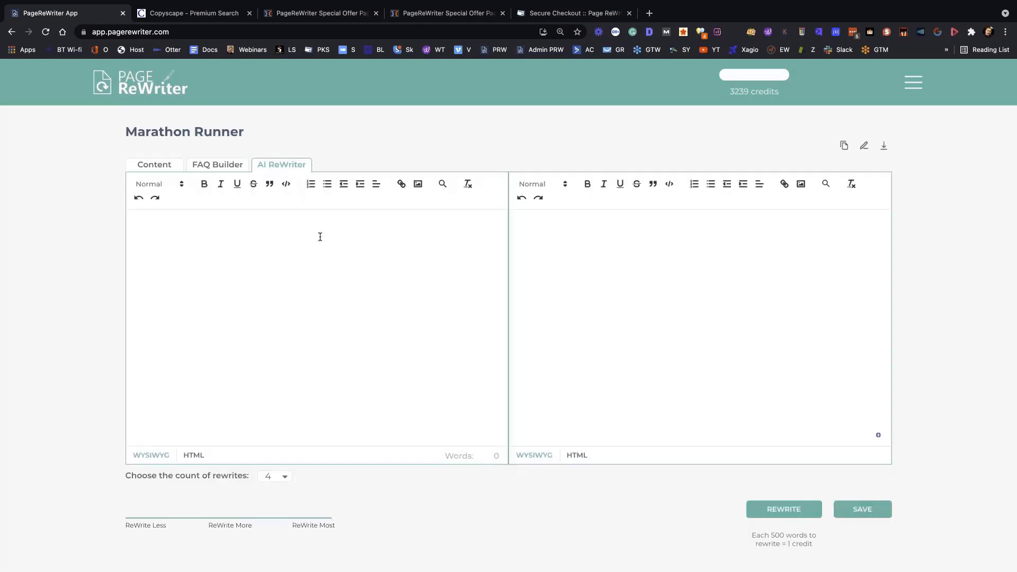
pyautogui.hotkey('ctrl', 'v')
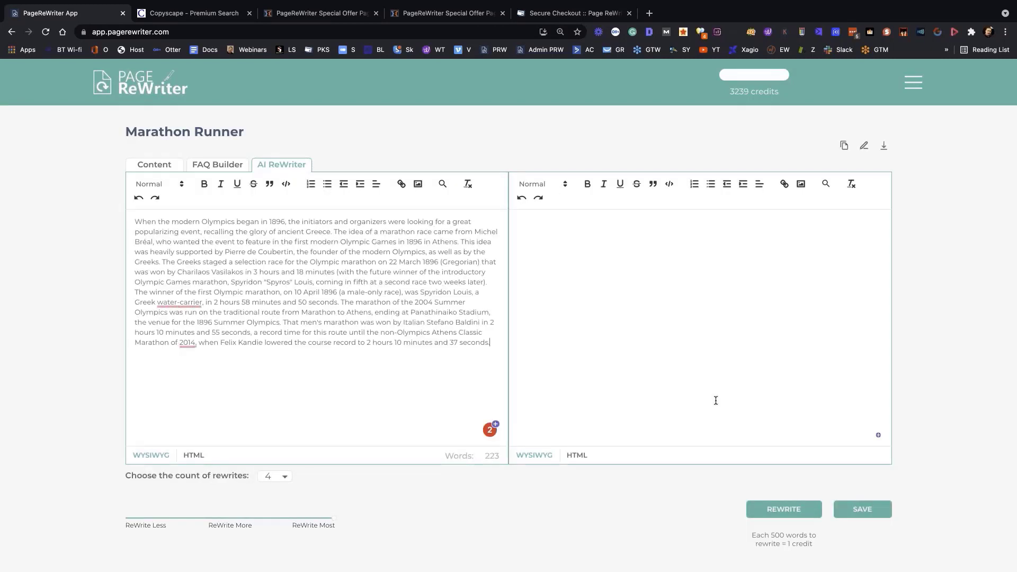
pyautogui.click(764, 508)
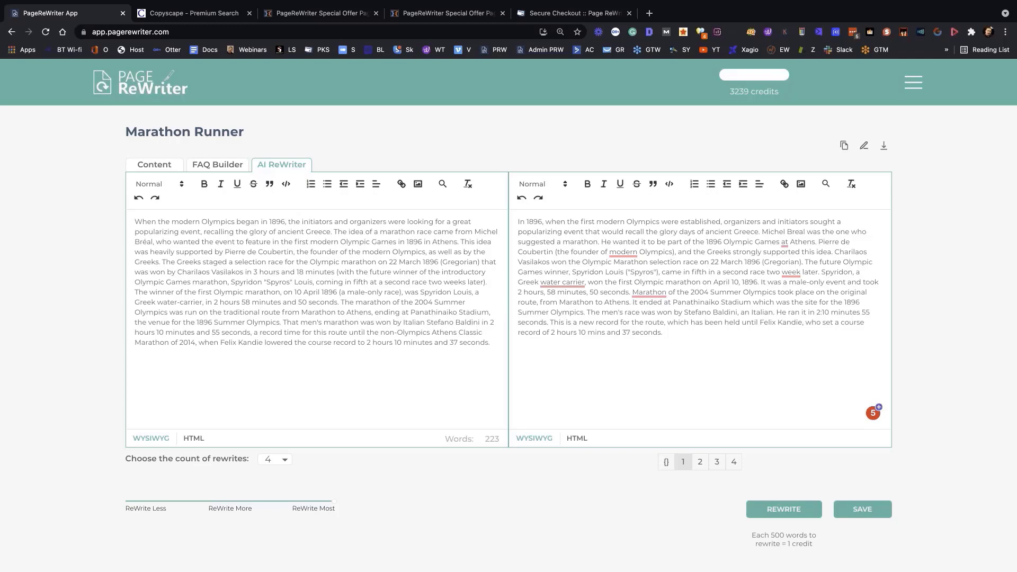
# Return to the content editor and change the keyword phrase to "AutoMotive Industry"
pyautogui.click(171, 167)
pyautogui.tripleClick(127, 174)
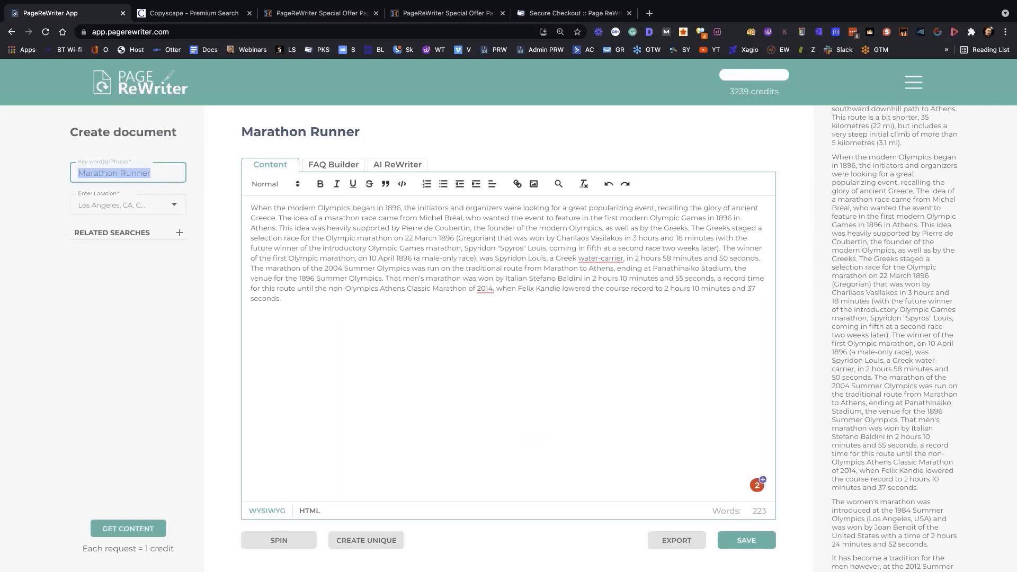
pyautogui.write('Auto')
pyautogui.press('BackSpace')
pyautogui.press('BackSpace')
pyautogui.press('BackSpace')
pyautogui.press('BackSpace')
pyautogui.press('BackSpace')
pyautogui.write('Car')
pyautogui.press('BackSpace')
pyautogui.press('BackSpace')
pyautogui.press('BackSpace')
pyautogui.write('Auto Mo')
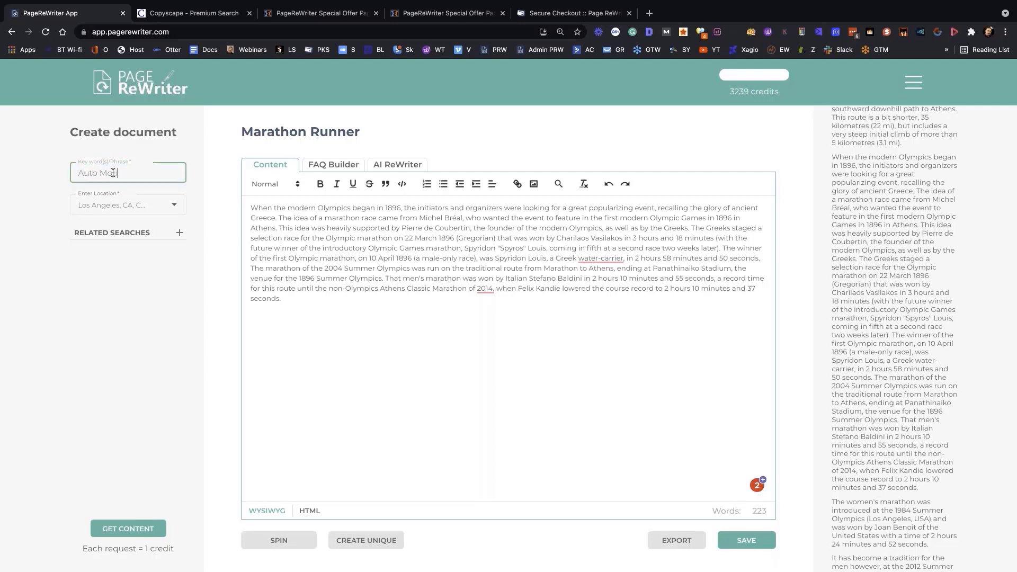
pyautogui.write('tive Industry')
pyautogui.click(99, 173)
pyautogui.press('BackSpace')
# Search for "London" as the document's location
pyautogui.click(158, 206)
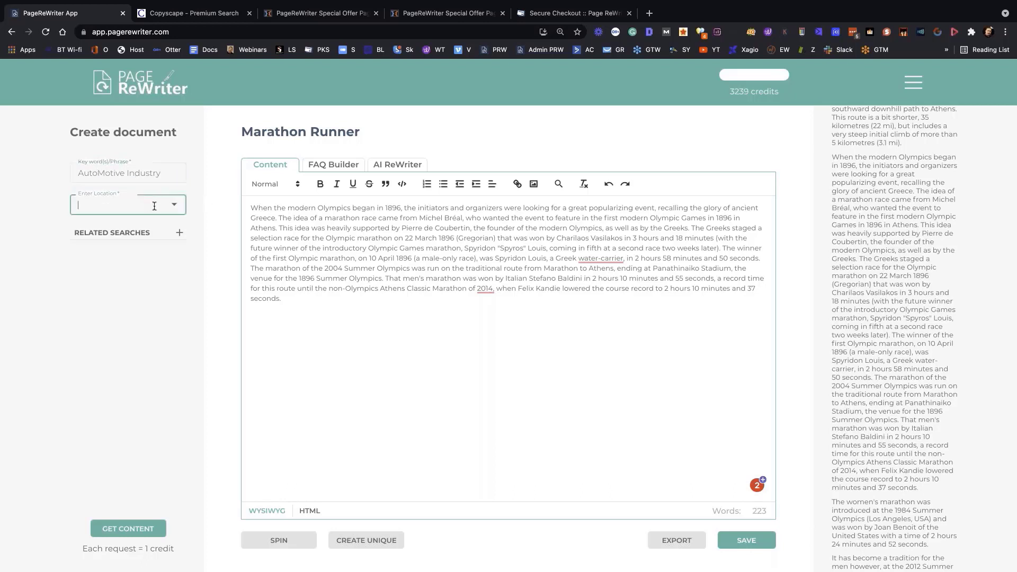
pyautogui.click(139, 207)
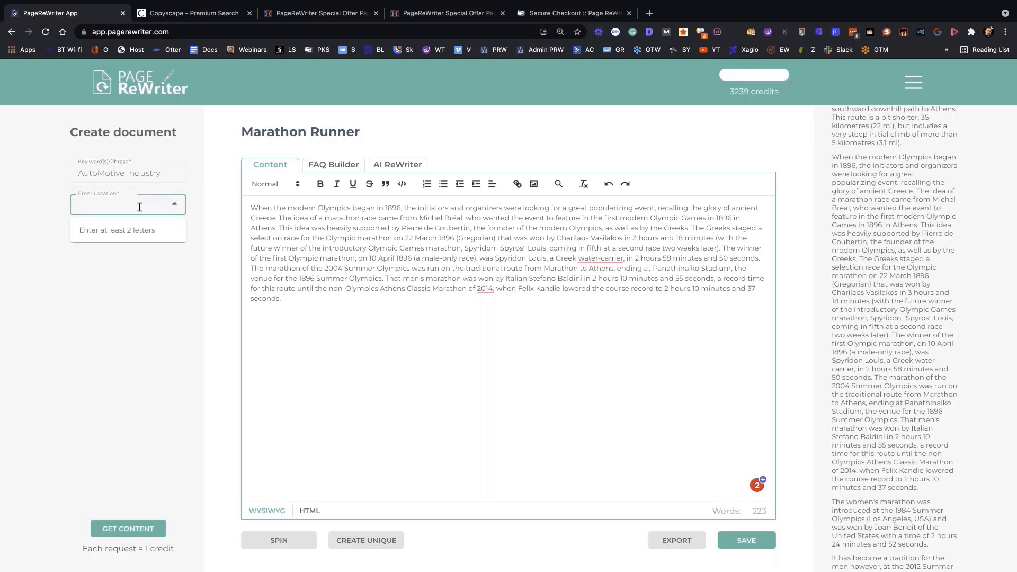
pyautogui.write('London')
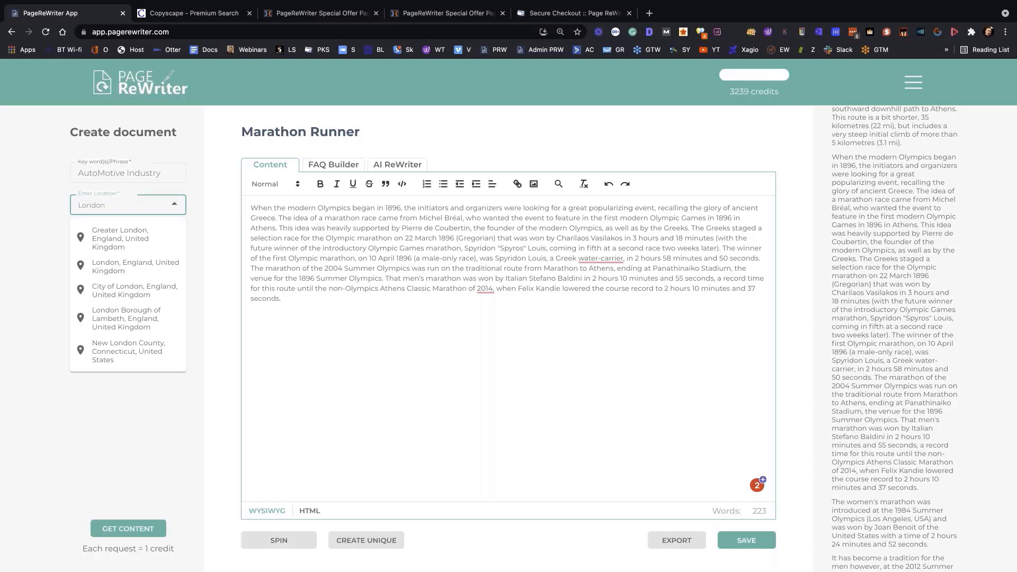
# Replace the document's keyword phrase with "Car Repairs"
pyautogui.tripleClick(138, 175)
pyautogui.write('Car Repair')
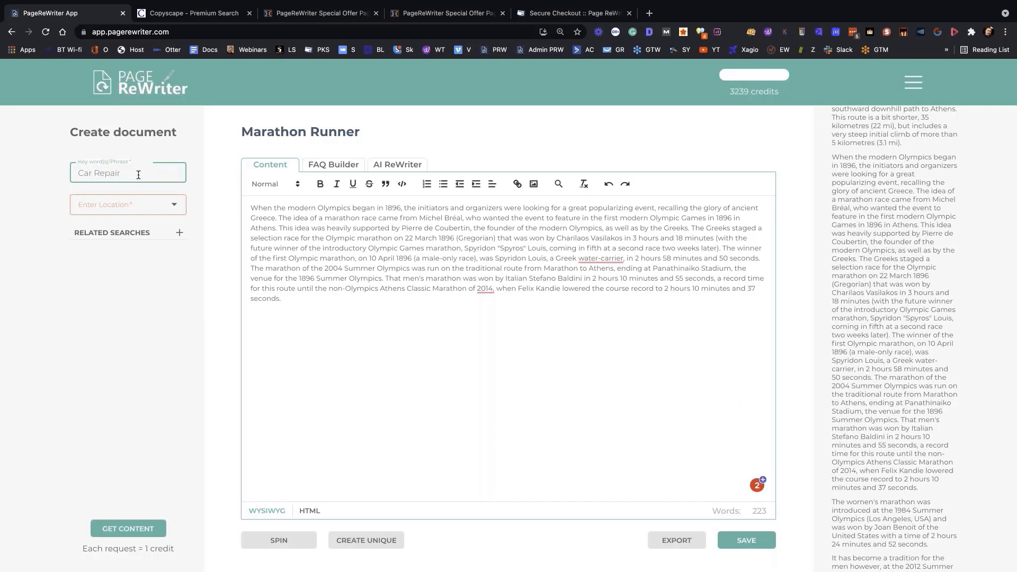
pyautogui.write('s')
# Set the document's location to Miami-Dade County, Florida, United States
pyautogui.click(134, 200)
pyautogui.write('Ja')
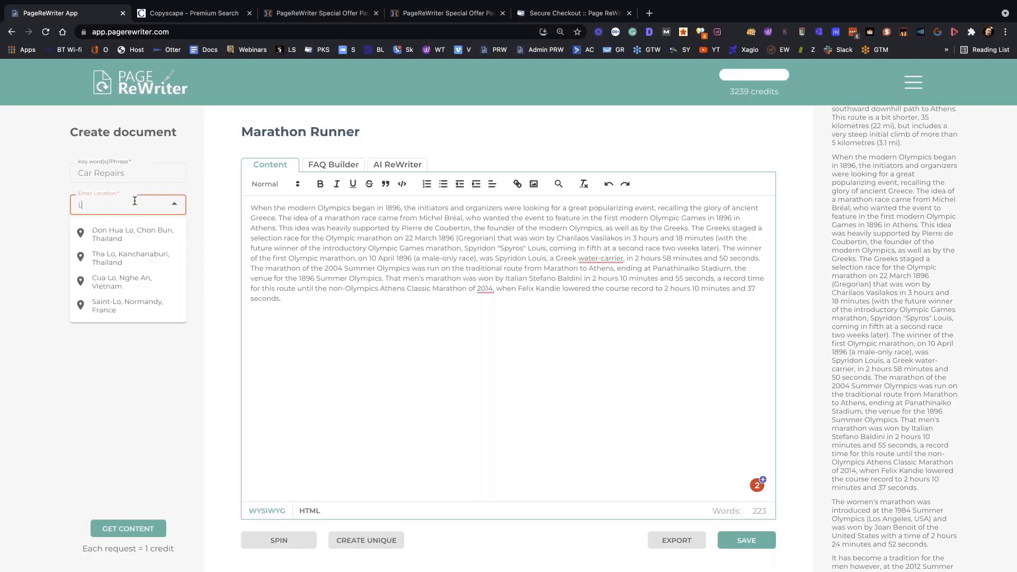
pyautogui.press('BackSpace')
pyautogui.press('BackSpace')
pyautogui.write('Miami')
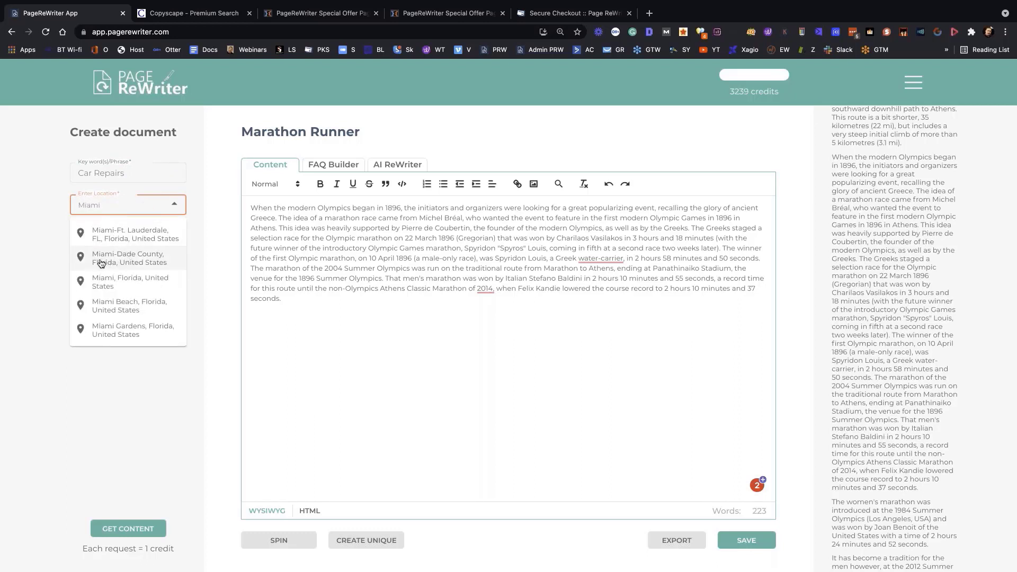
pyautogui.click(101, 263)
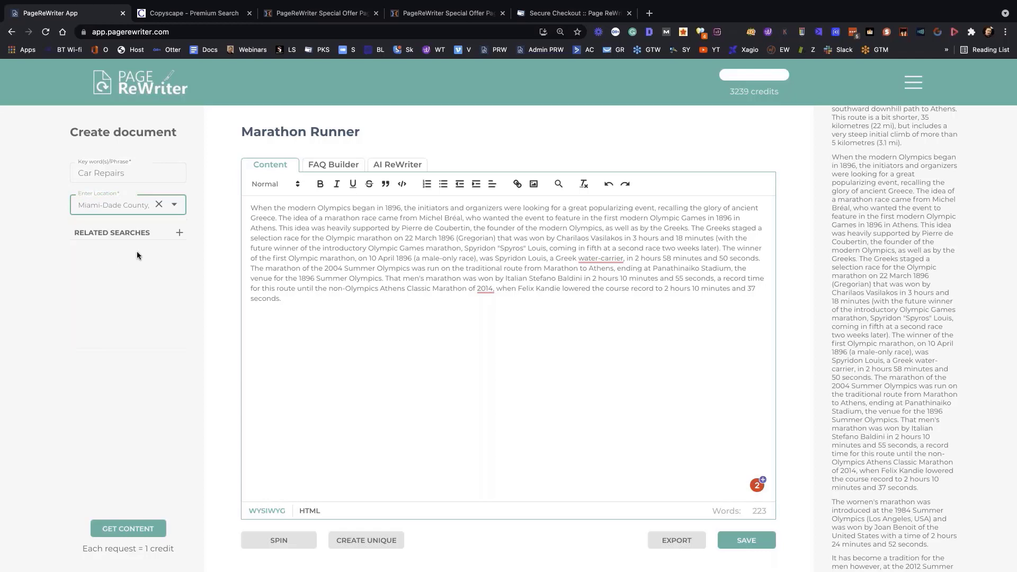
# Fetch the content for the new keyword, replacing the project's existing results, and delete all text from the document
pyautogui.click(126, 530)
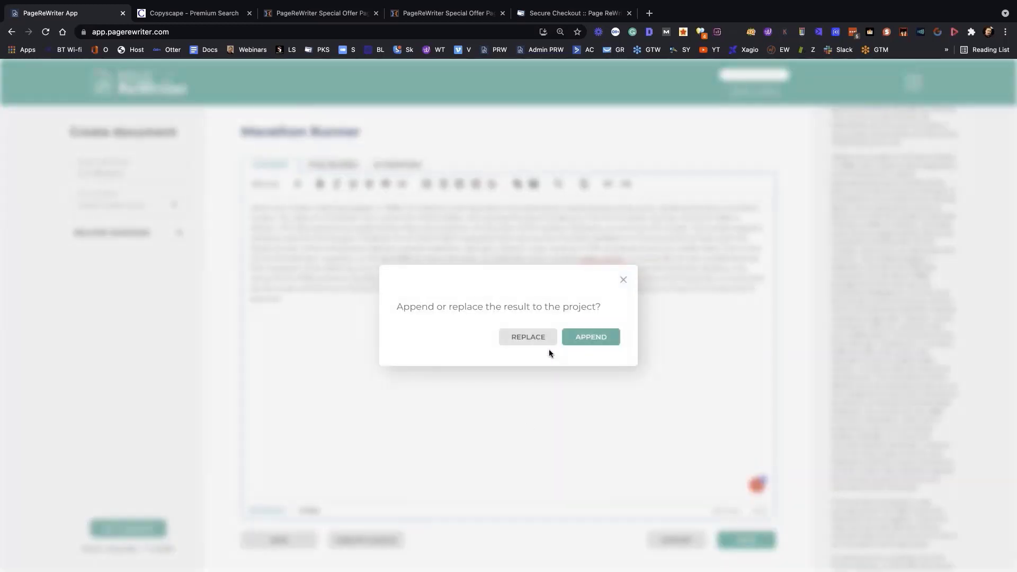
pyautogui.click(528, 337)
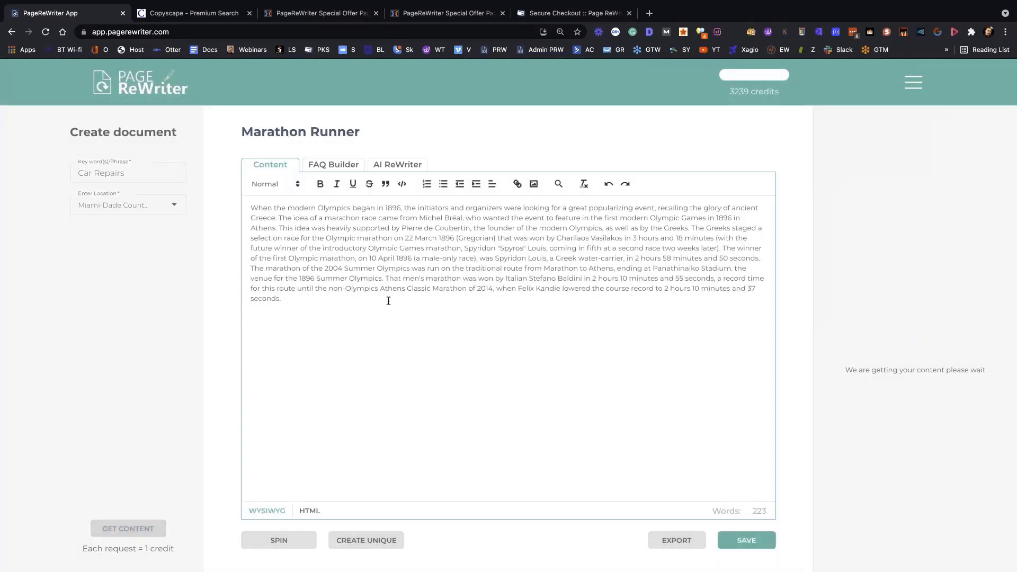
pyautogui.hotkey('ctrl', 'a')
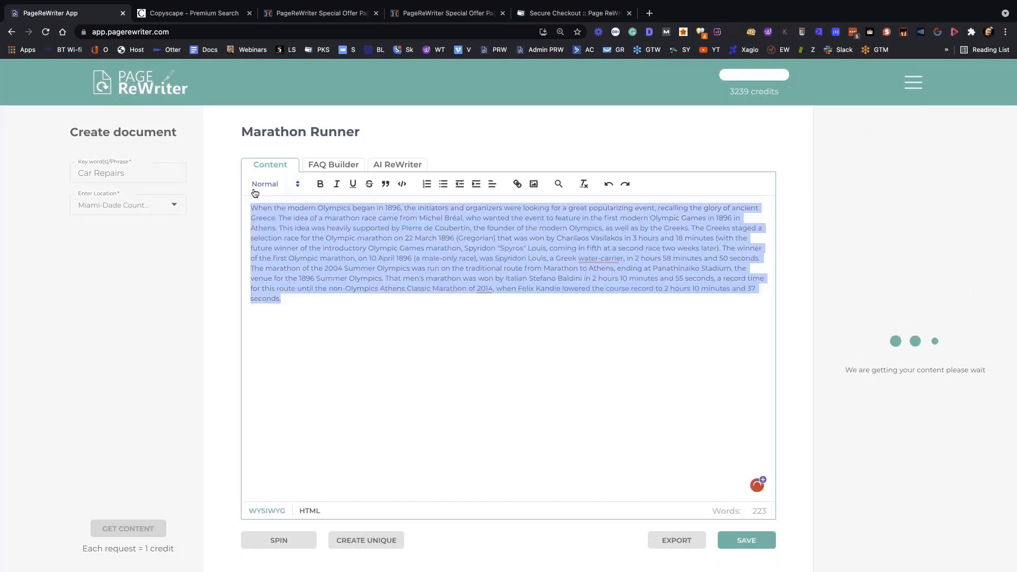
pyautogui.press('BackSpace')
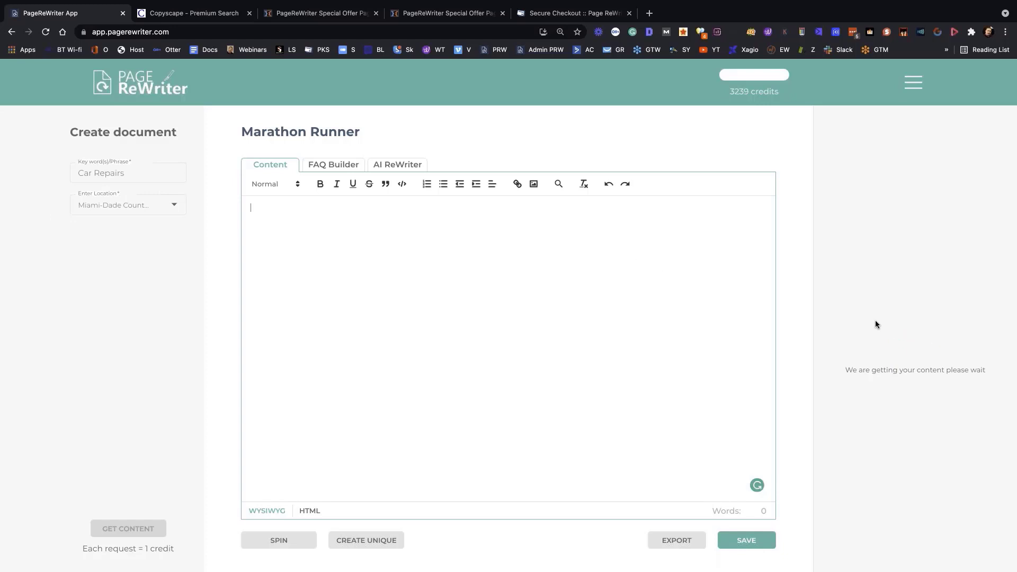
pyautogui.click(389, 168)
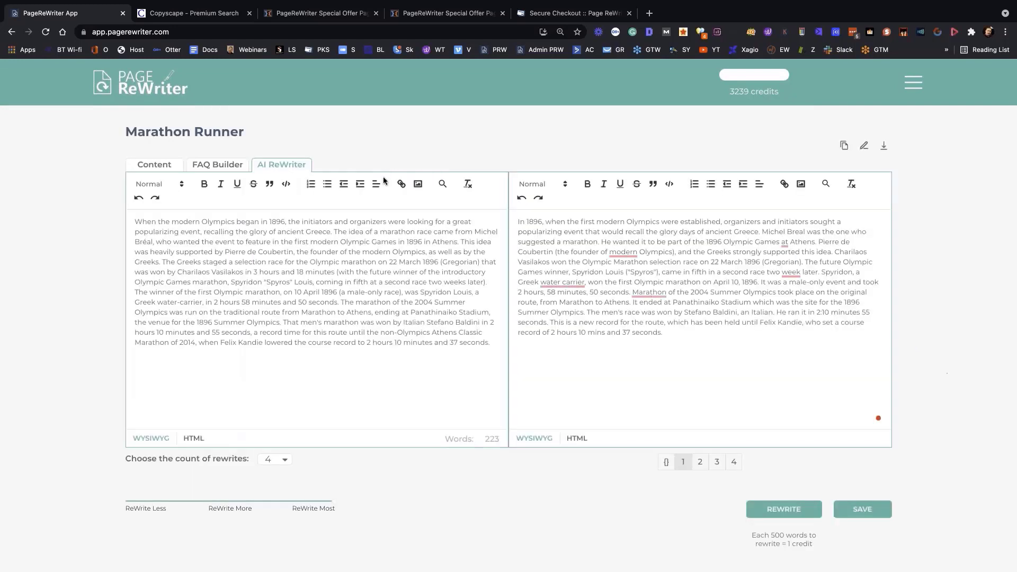
pyautogui.click(221, 167)
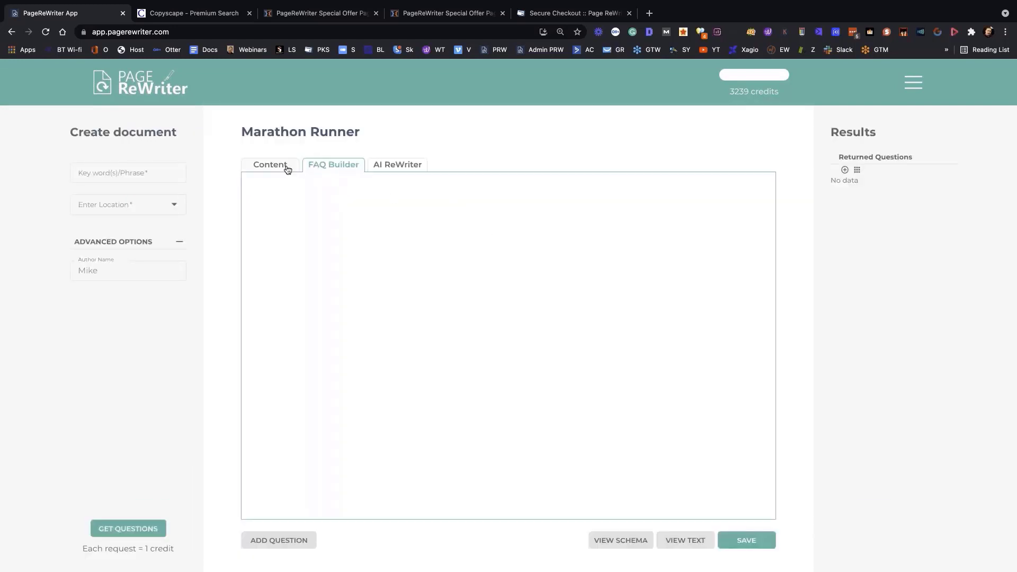
pyautogui.click(286, 168)
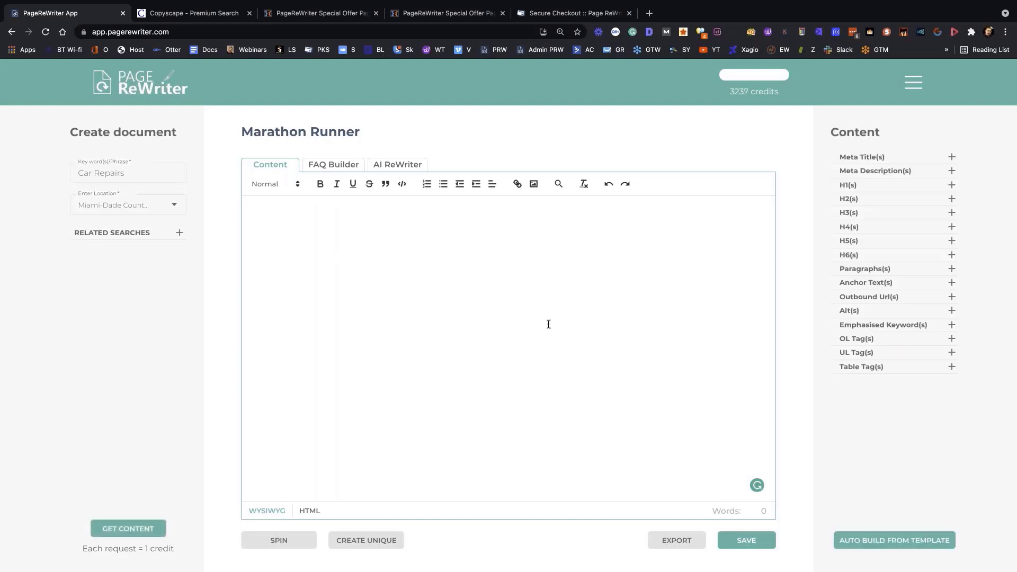
# Insert all of the fetched meta titles into the empty document
pyautogui.click(951, 157)
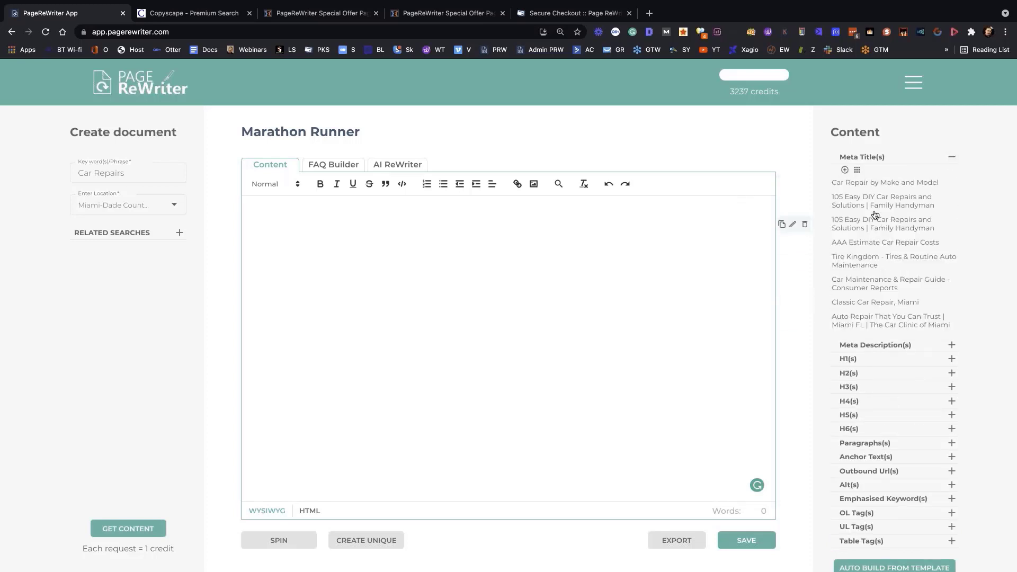
pyautogui.click(857, 169)
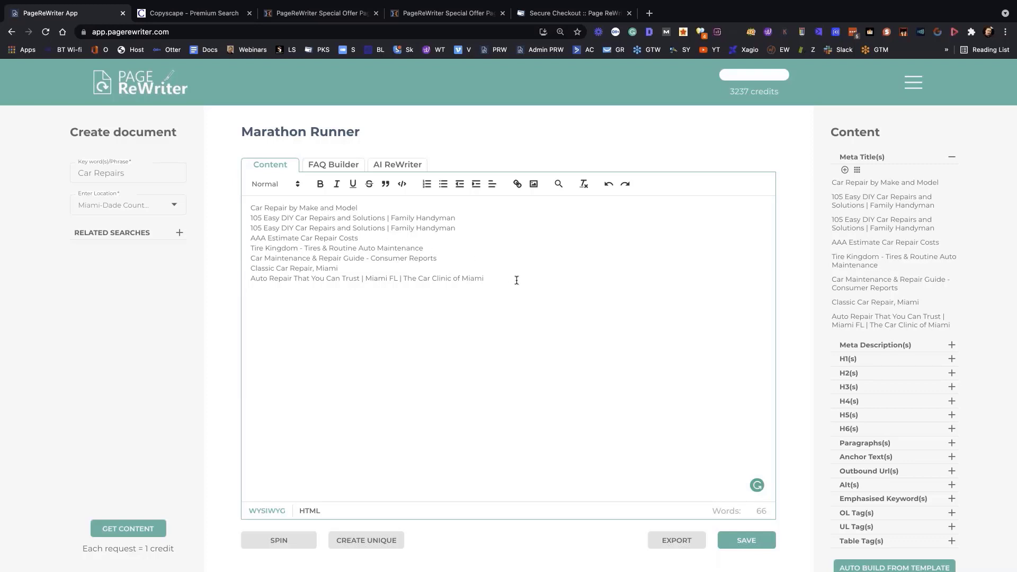
# Delete all of the meta titles from the document and collapse the fetched meta title list
pyautogui.moveTo(516, 281); pyautogui.dragTo(452, 279)
pyautogui.moveTo(367, 255); pyautogui.dragTo(235, 206)
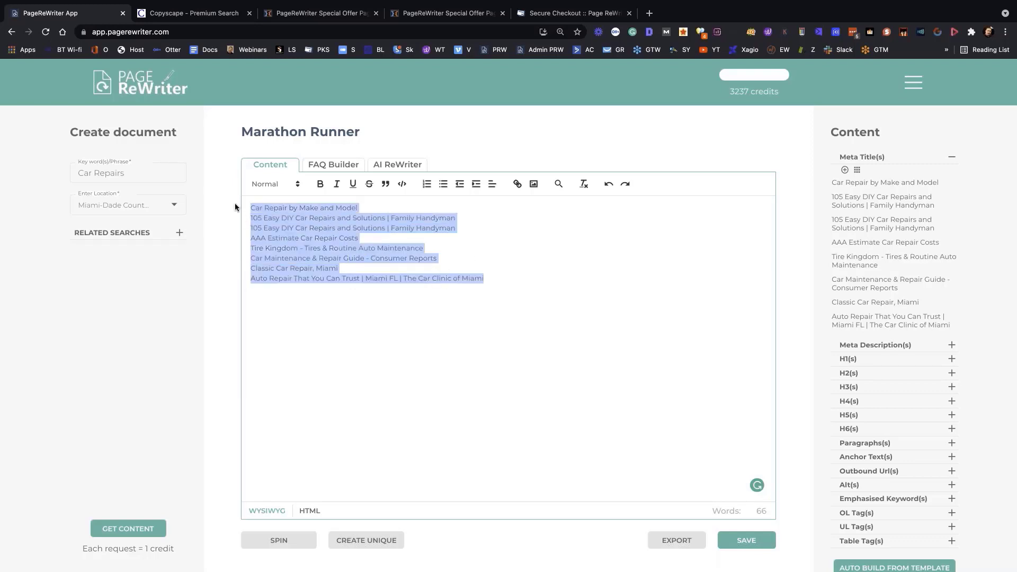
pyautogui.press('BackSpace')
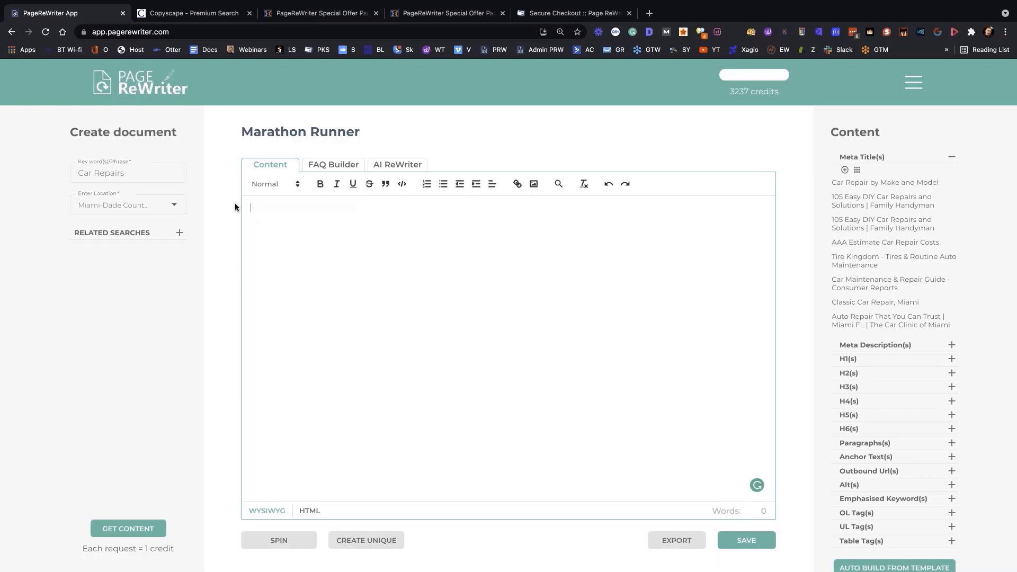
pyautogui.click(952, 157)
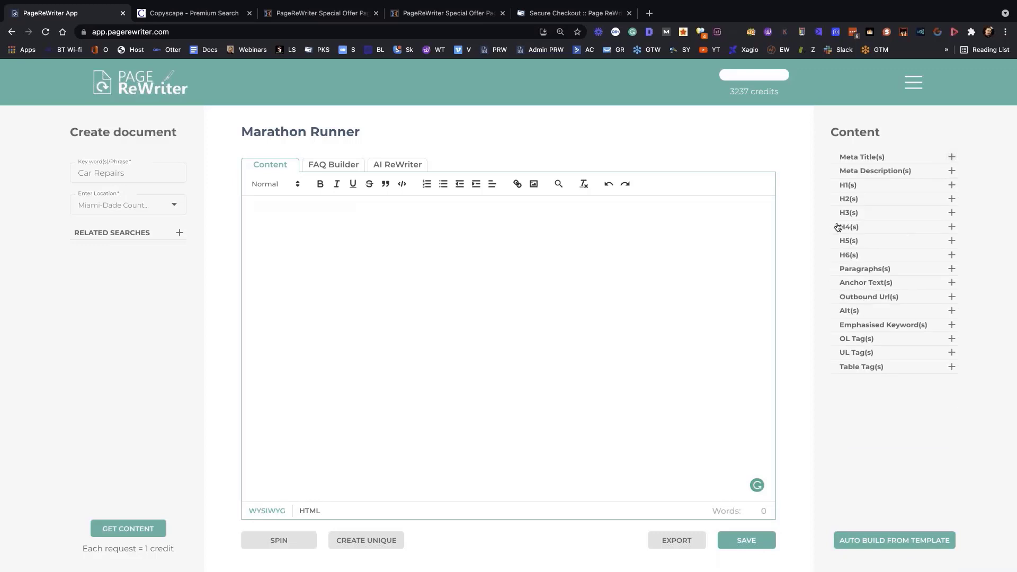
# Insert the fetched paragraph about replacing a leaky gasket cover into the document and delete it again
pyautogui.click(952, 269)
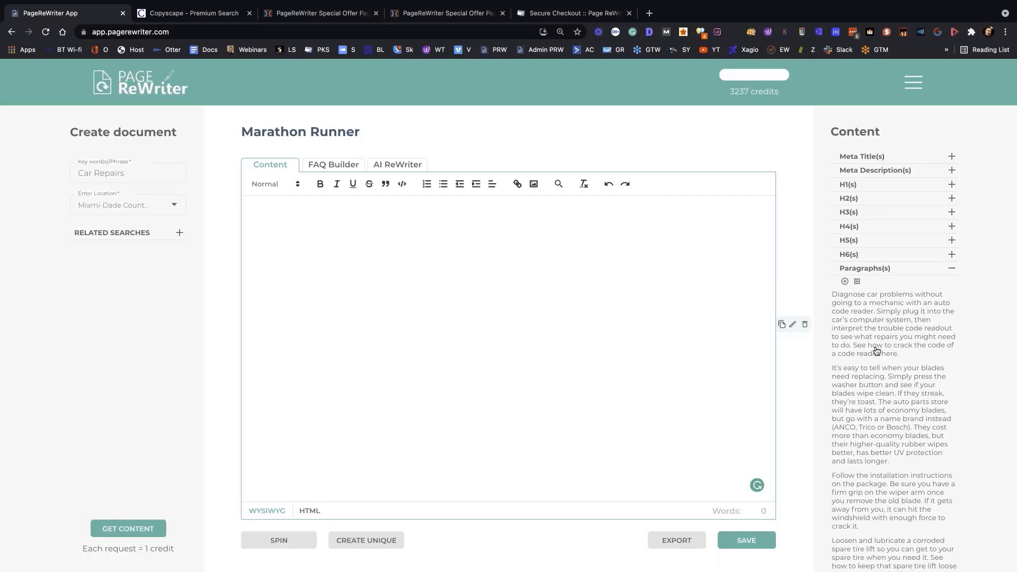
pyautogui.scroll(-3, 874, 349)
pyautogui.scroll(-5, 911, 337)
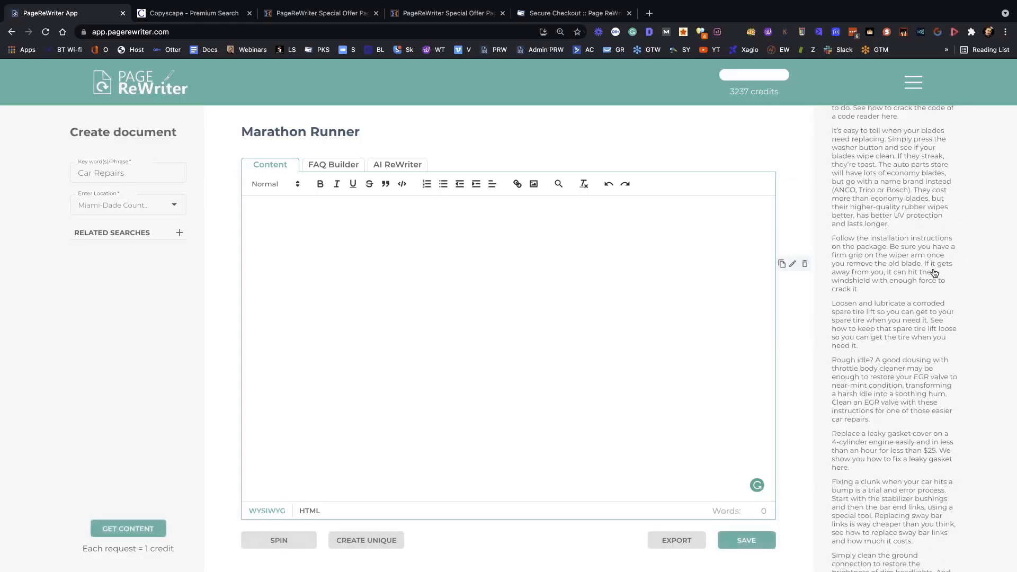
pyautogui.scroll(-4, 871, 252)
pyautogui.scroll(-4, 871, 270)
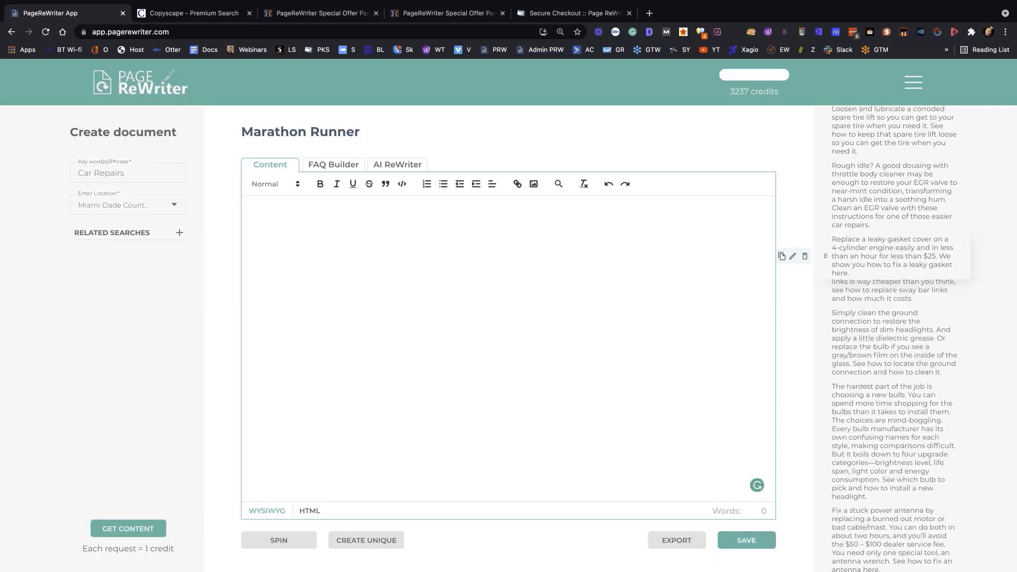
pyautogui.click(781, 257)
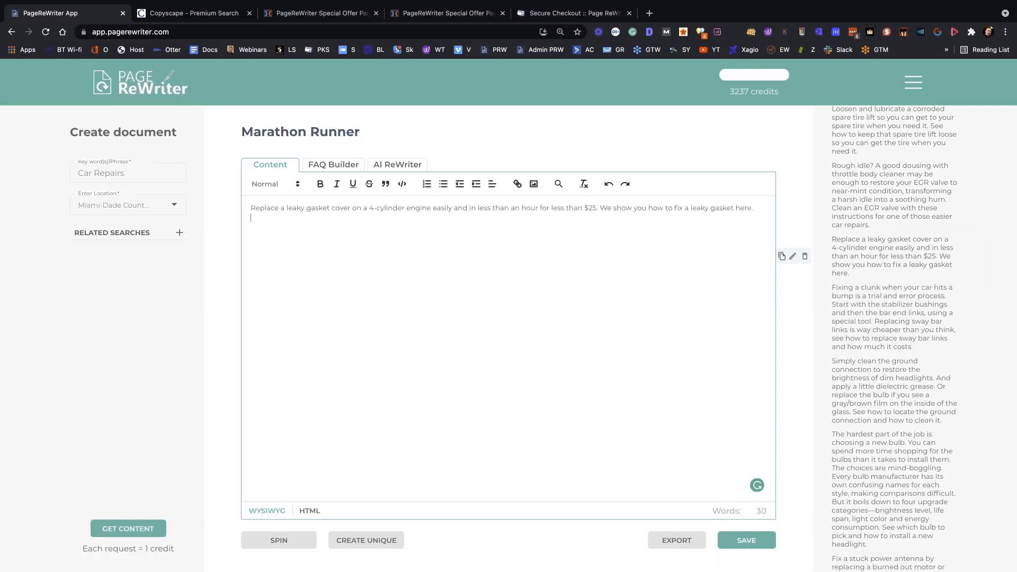
pyautogui.tripleClick(328, 208)
pyautogui.press('BackSpace')
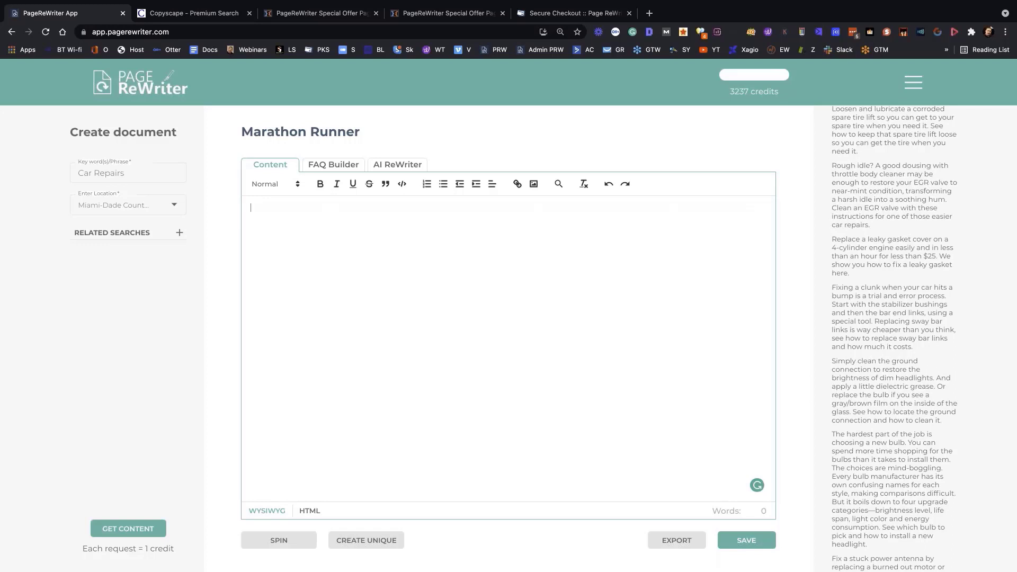
# Replace the document's keyword phrase with "Family Lawyer"
pyautogui.click(134, 172)
pyautogui.hotkey('ctrl', 'a')
pyautogui.write('Fam')
# Change the document's location to Warner Robins, Georgia, United States
pyautogui.click(144, 204)
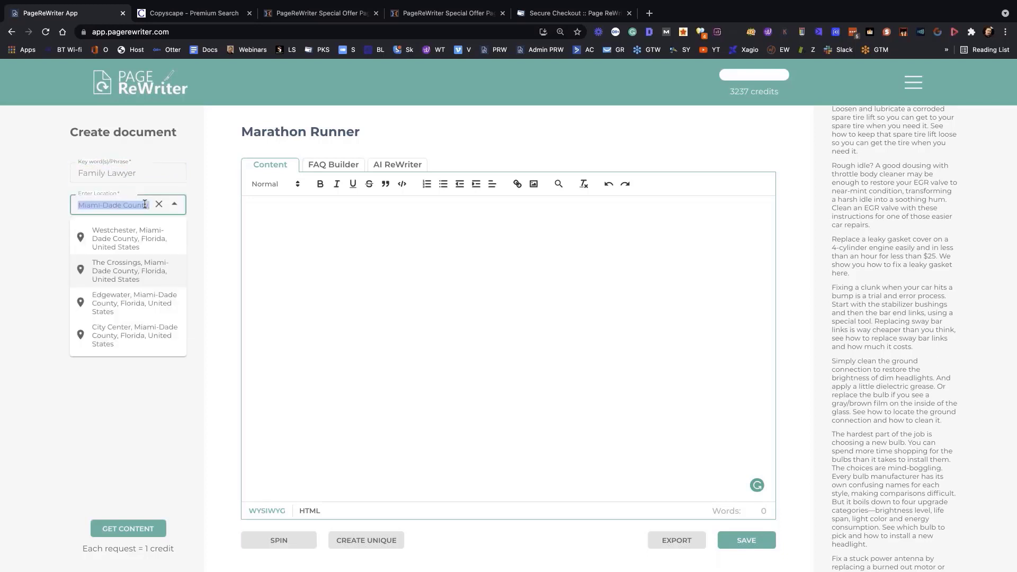
pyautogui.press('BackSpace')
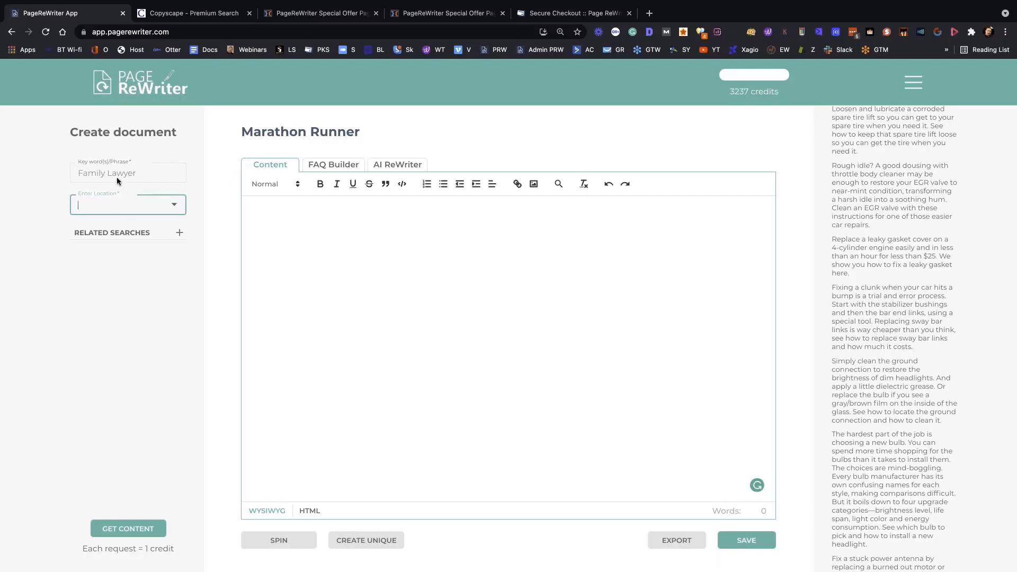
pyautogui.click(95, 208)
pyautogui.write('W')
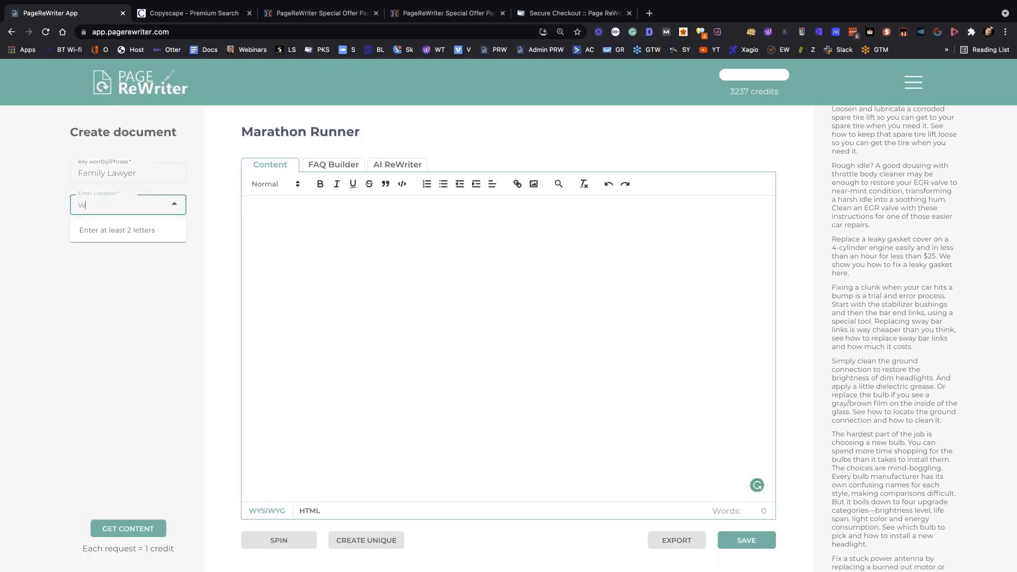
pyautogui.write('arner')
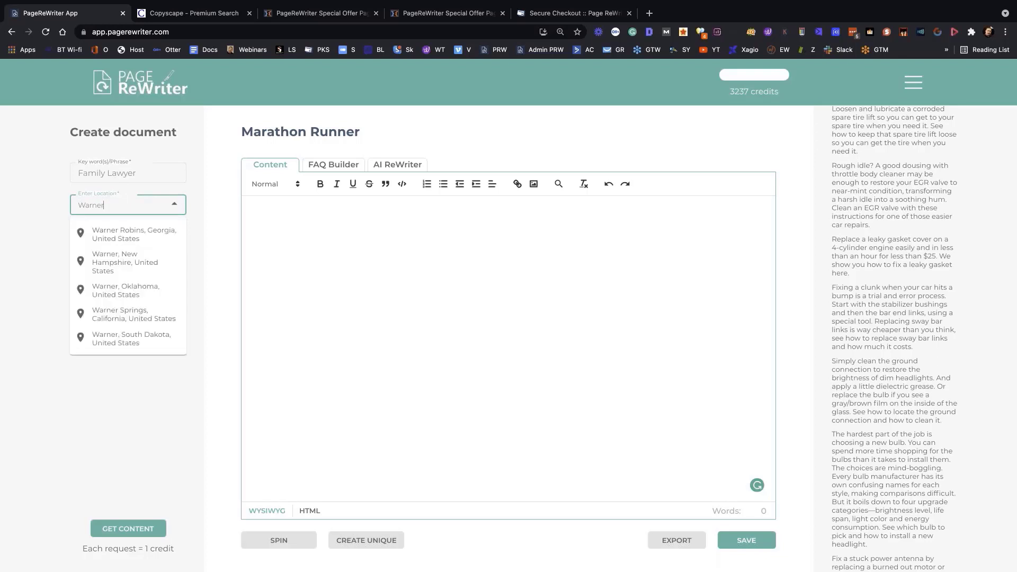
pyautogui.click(116, 234)
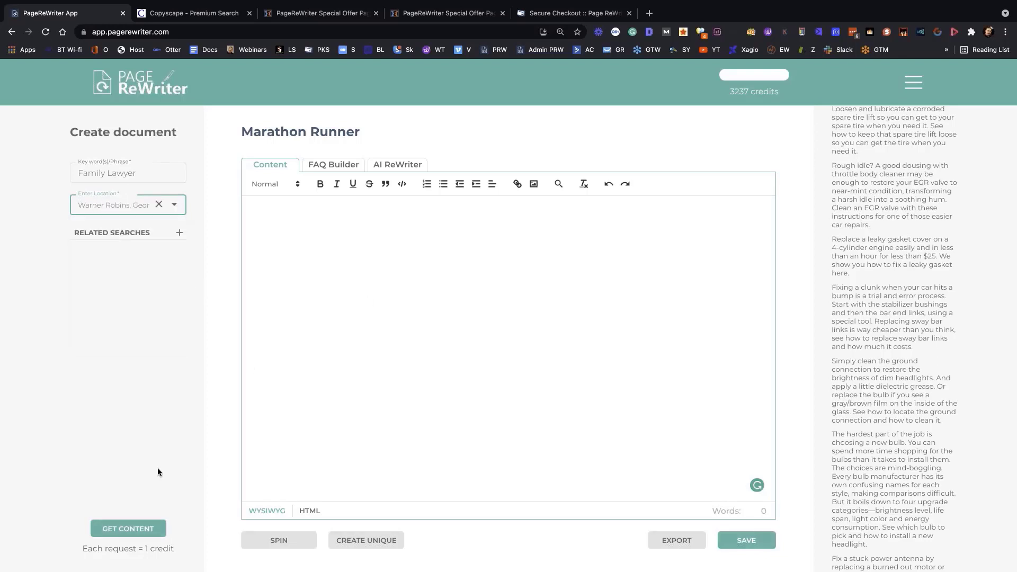
# Fetch the content for the new keyword and location, replacing the existing results, and insert all fetched meta titles into the document
pyautogui.click(118, 522)
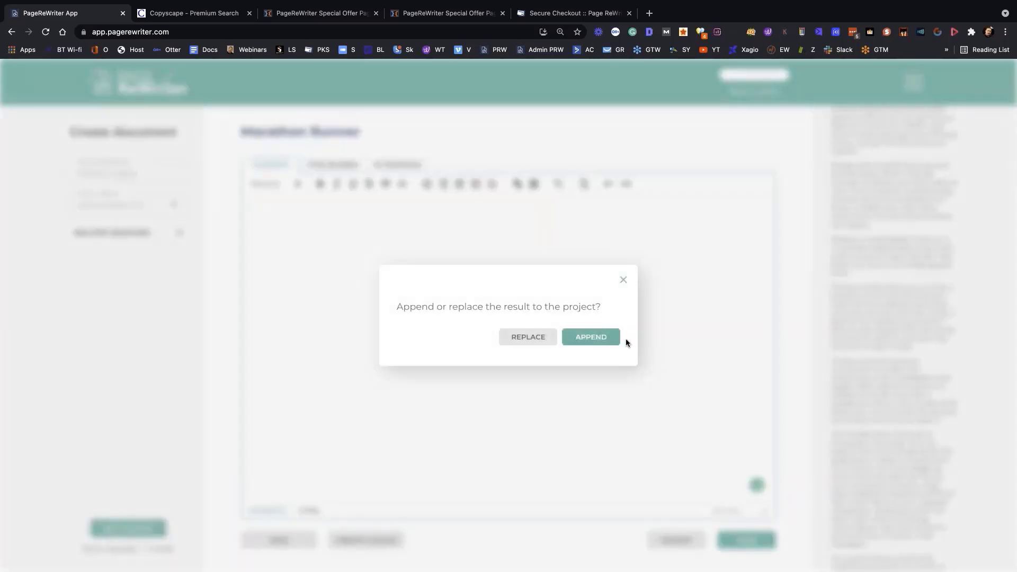
pyautogui.click(538, 341)
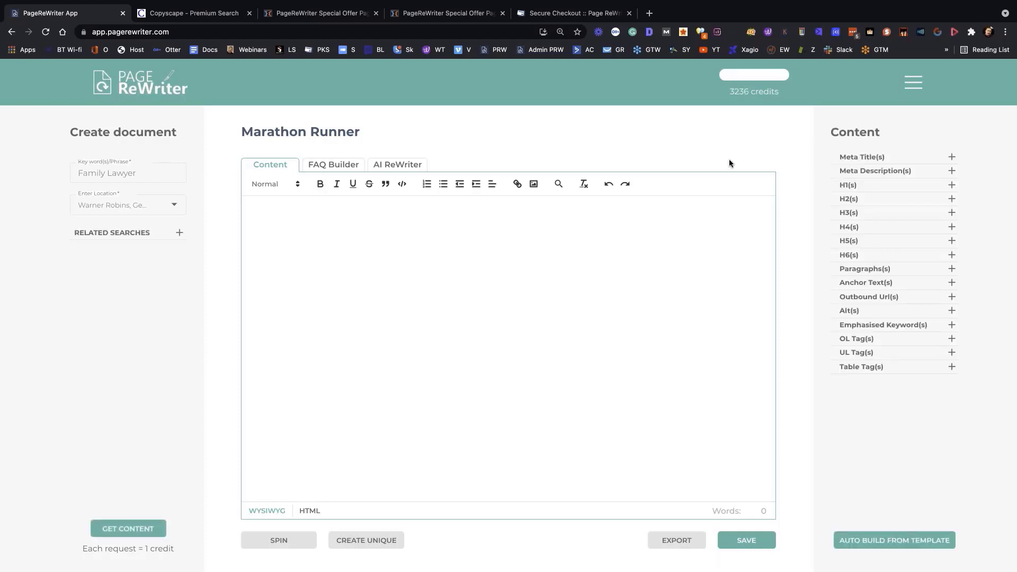
pyautogui.click(950, 158)
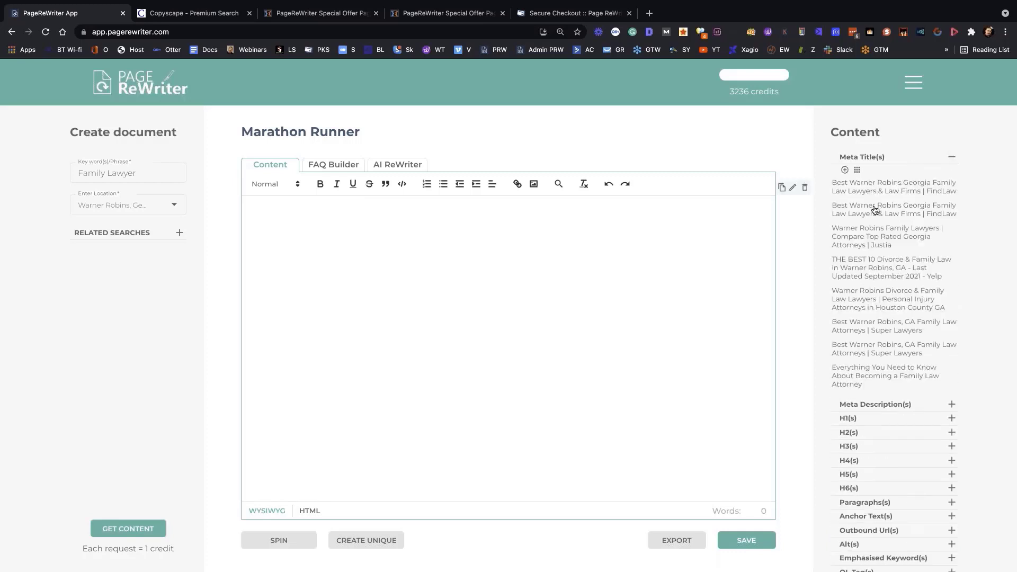
pyautogui.click(857, 170)
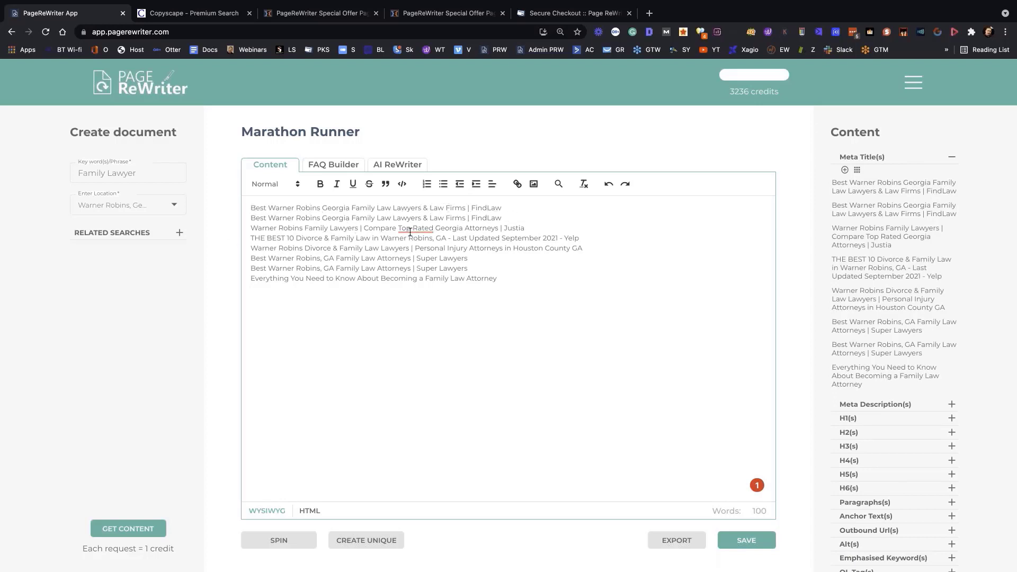
# Delete the duplicate FindLaw title and the duplicate Super Lawyers title from the document
pyautogui.tripleClick(429, 219)
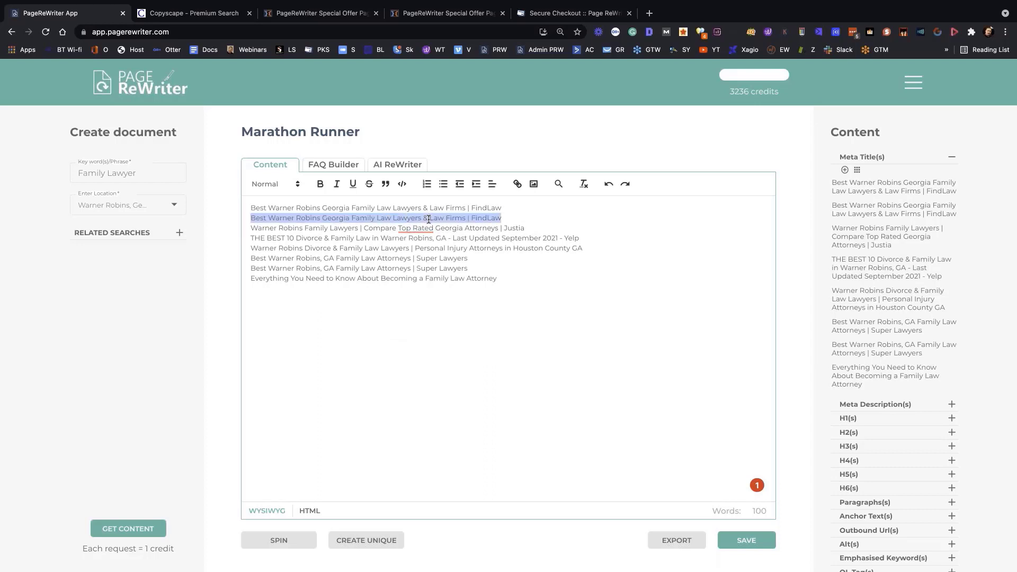
pyautogui.press('BackSpace')
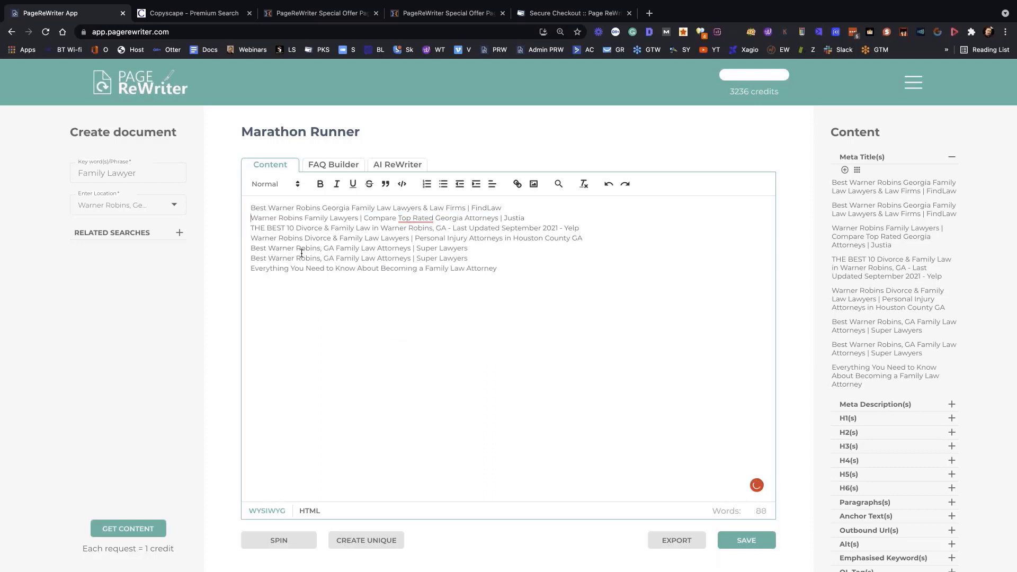
pyautogui.hotkey('shift', 'Down')
pyautogui.press('BackSpace')
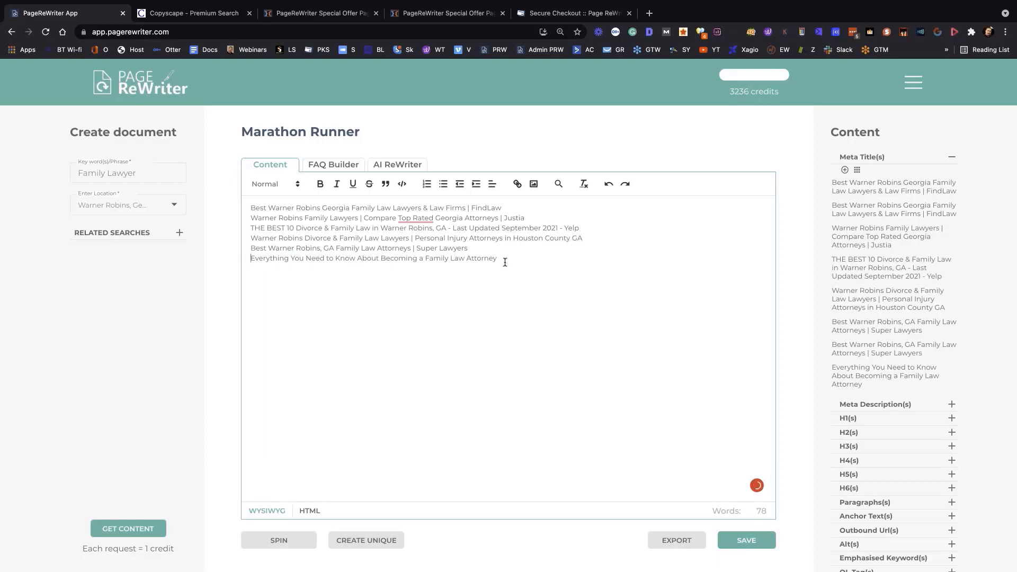
# Copy all remaining titles from the document and replace the AI ReWriter's source text with them
pyautogui.moveTo(500, 259); pyautogui.dragTo(233, 204)
pyautogui.press('super+c')
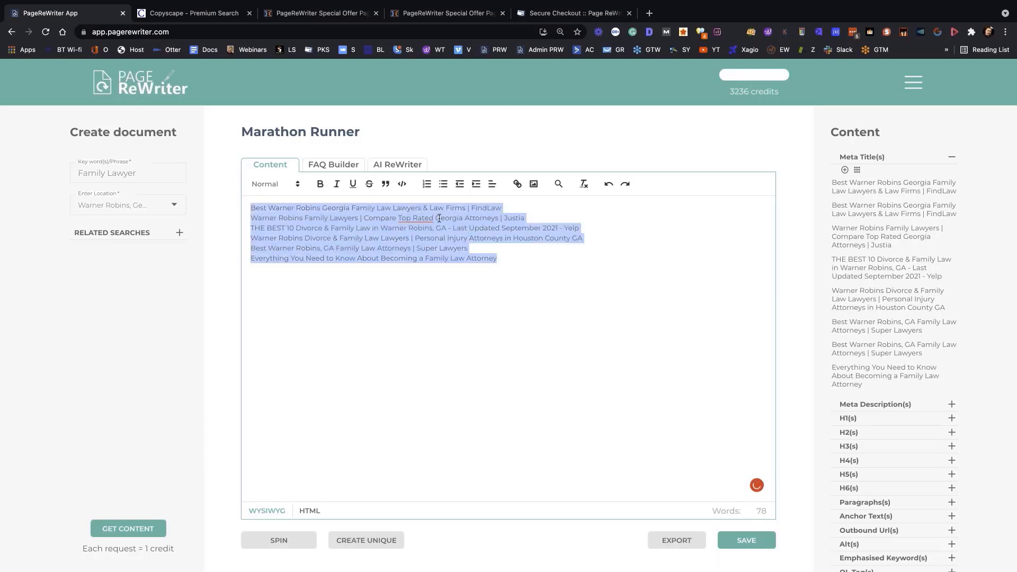
pyautogui.click(410, 166)
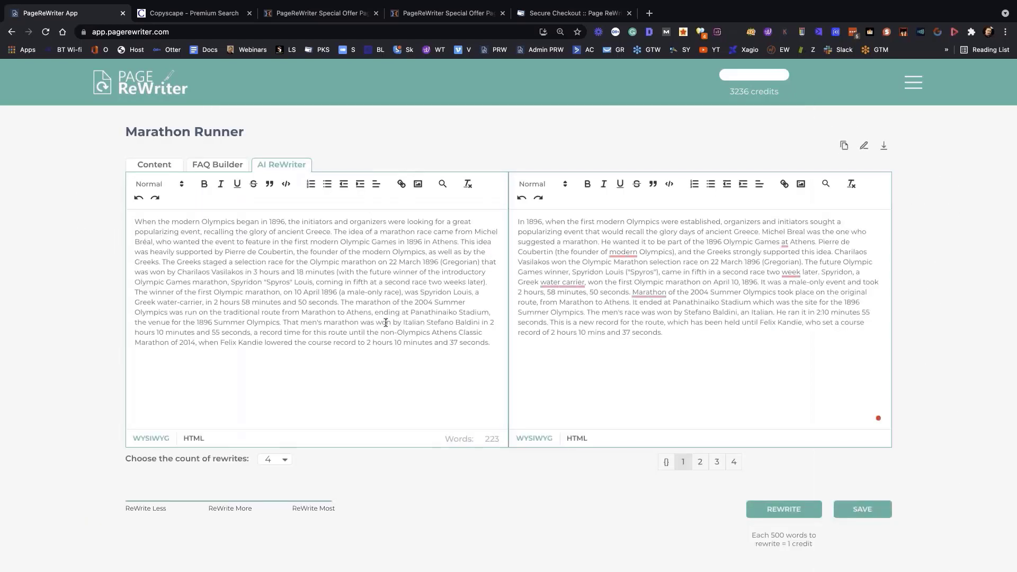
pyautogui.press('super+a')
pyautogui.press('super+v')
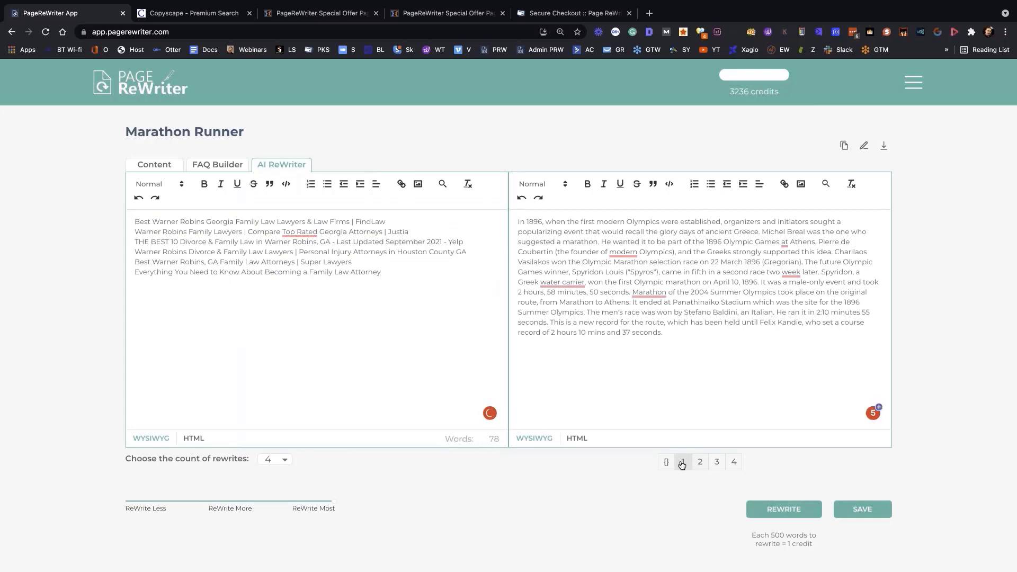
# Set the count of rewrites to 1, rewrite the titles with AI and select the entire rewritten text
pyautogui.click(273, 460)
pyautogui.click(279, 476)
pyautogui.click(784, 509)
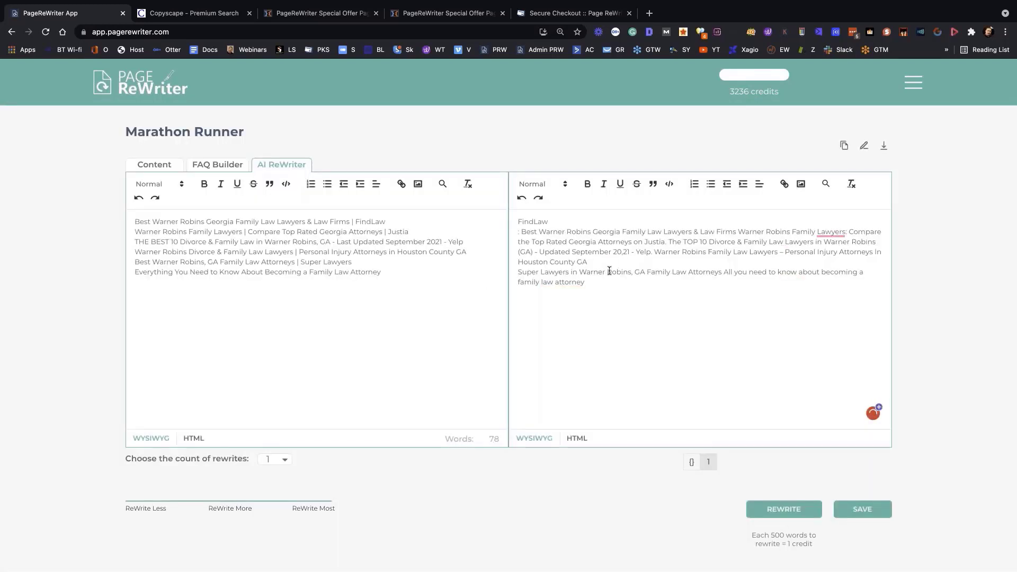
pyautogui.moveTo(602, 282); pyautogui.dragTo(471, 207)
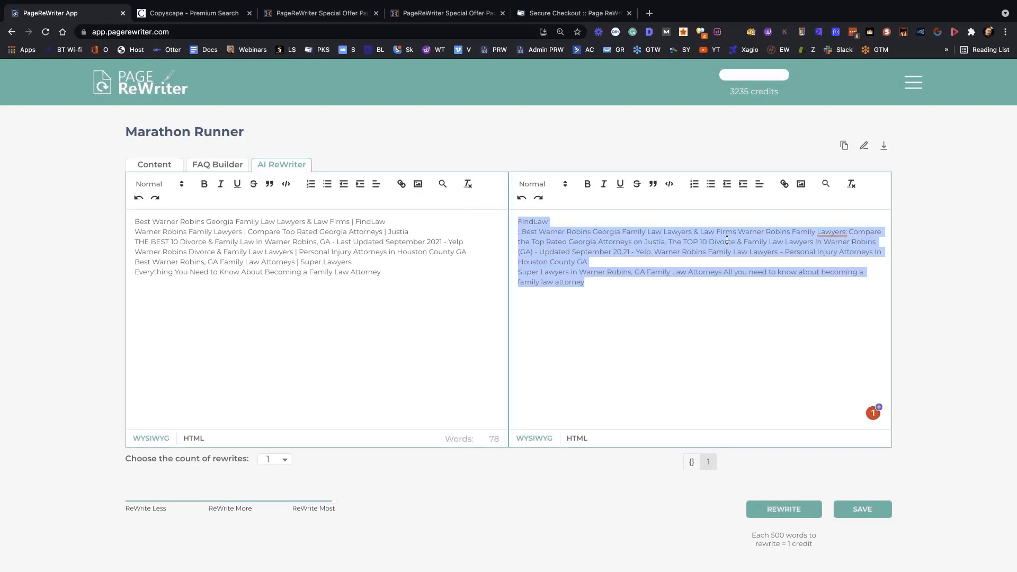
# Return to the document's content editor and examine the fetched meta descriptions
pyautogui.click(150, 165)
pyautogui.moveTo(524, 275); pyautogui.dragTo(246, 196)
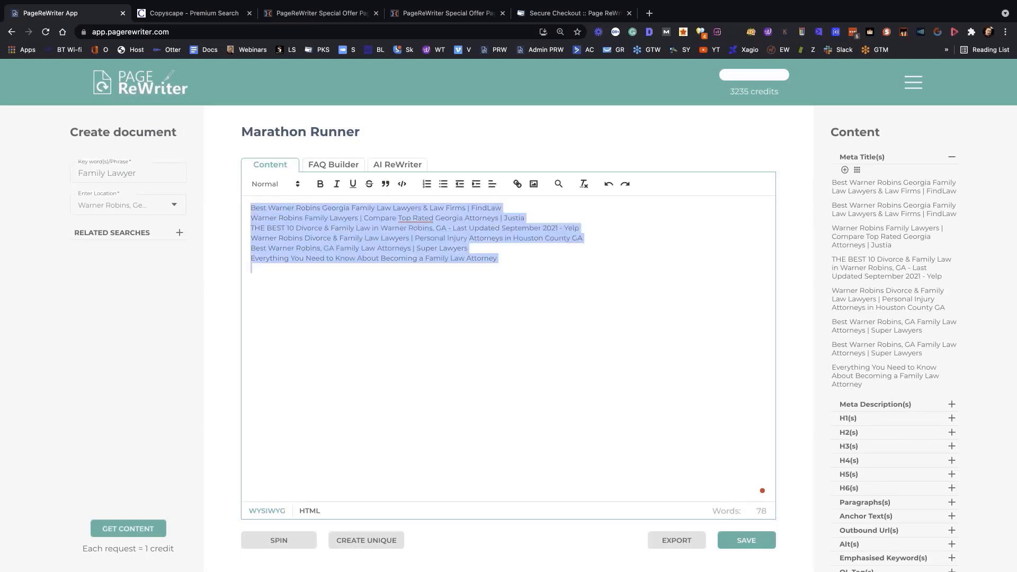
pyautogui.tripleClick(155, 175)
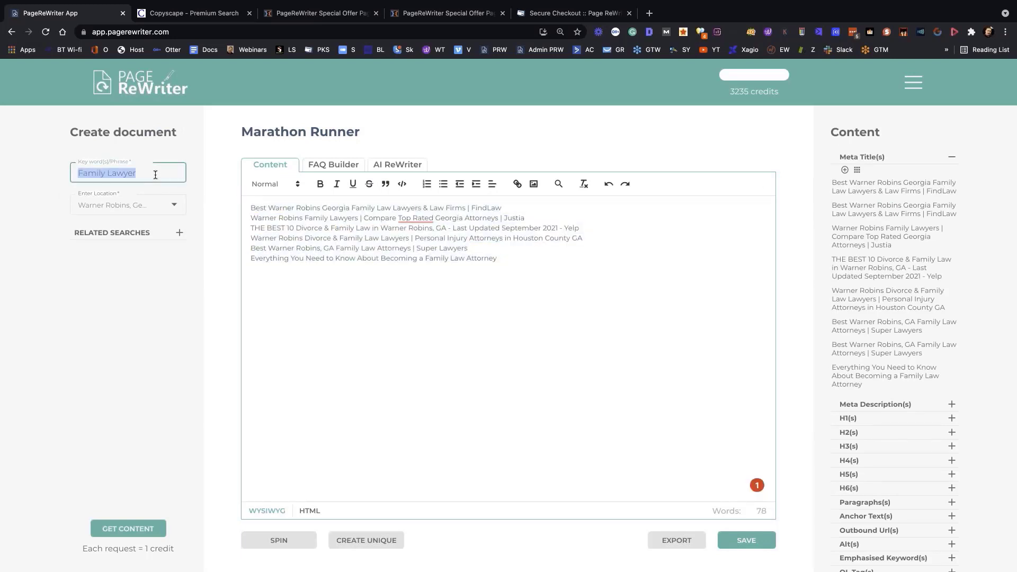
pyautogui.click(951, 160)
pyautogui.click(951, 171)
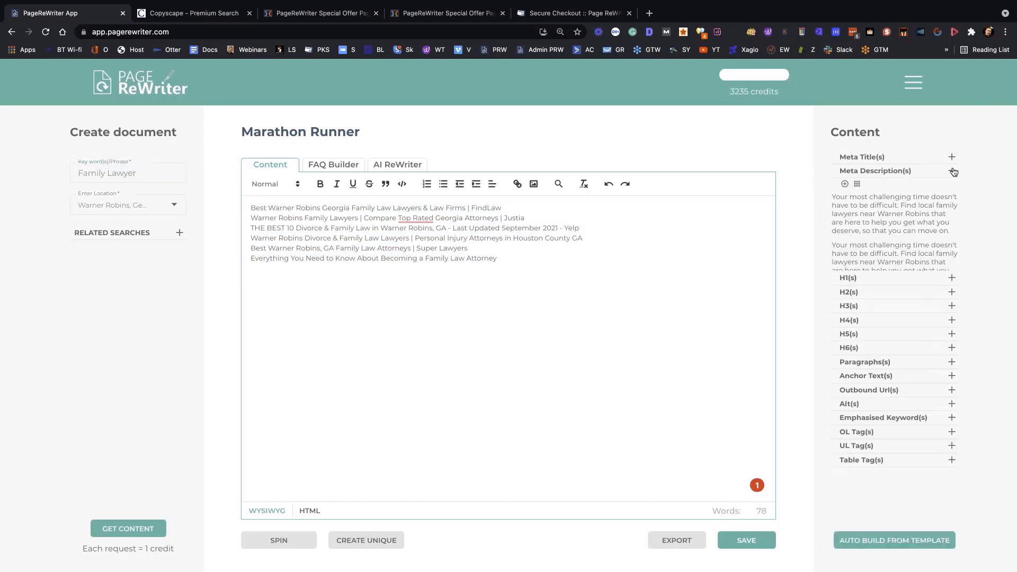
pyautogui.scroll(-4, 904, 393)
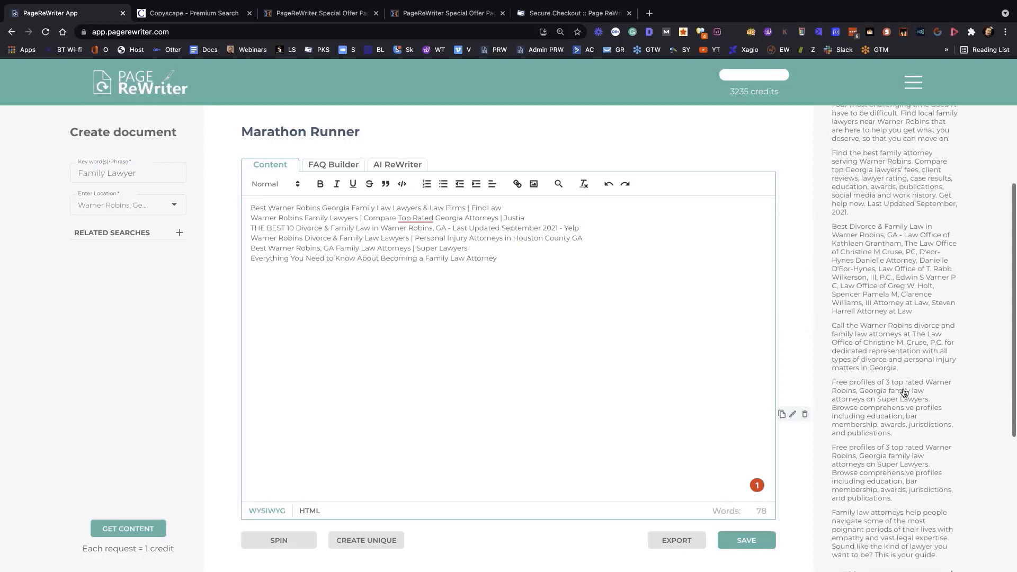
pyautogui.scroll(-3, 903, 392)
pyautogui.scroll(10, 902, 391)
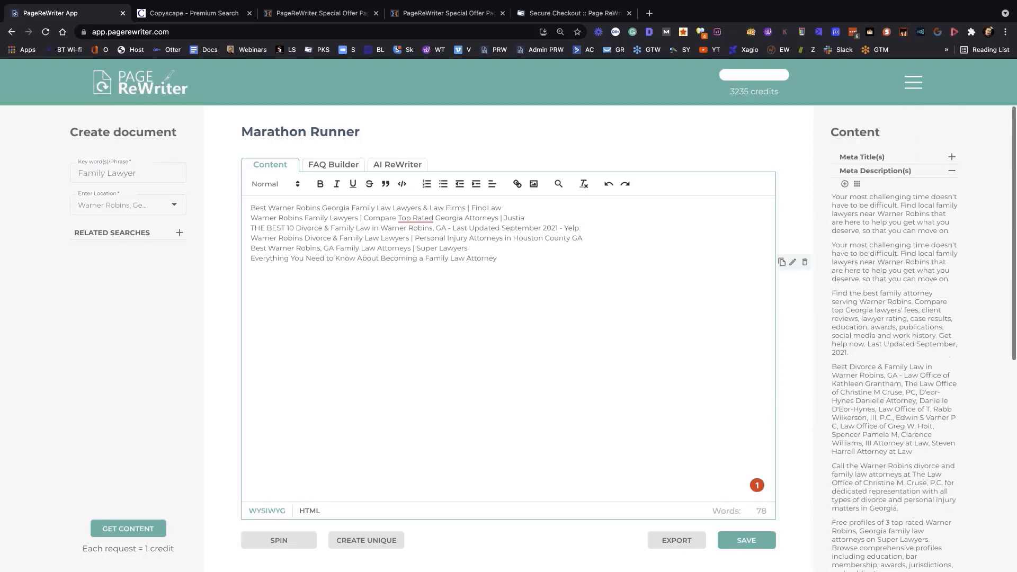
pyautogui.click(951, 171)
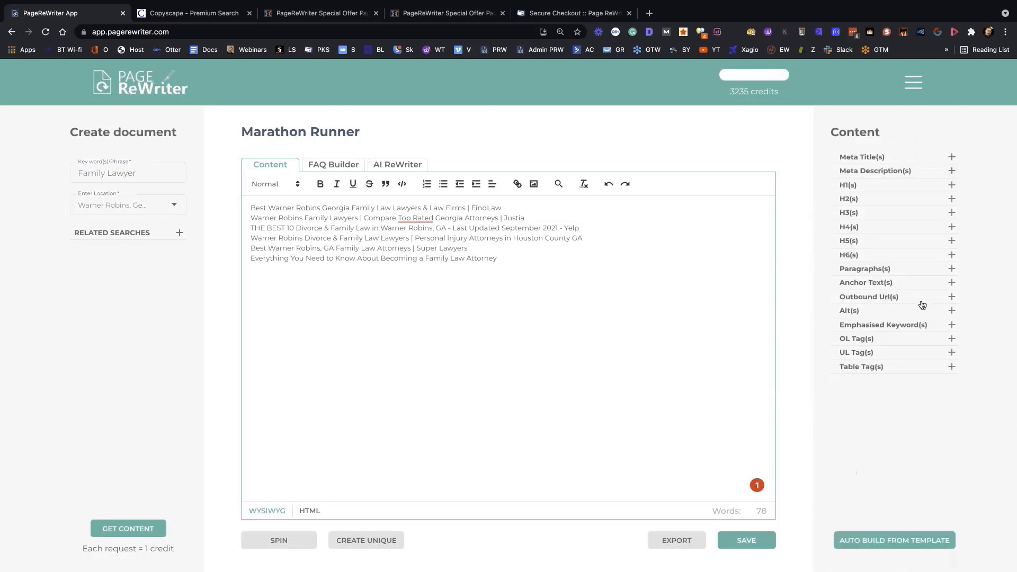
# Expand the fetched paragraphs for Family Lawyer and examine the opening part of the list
pyautogui.click(951, 269)
pyautogui.scroll(-6, 1006, 171)
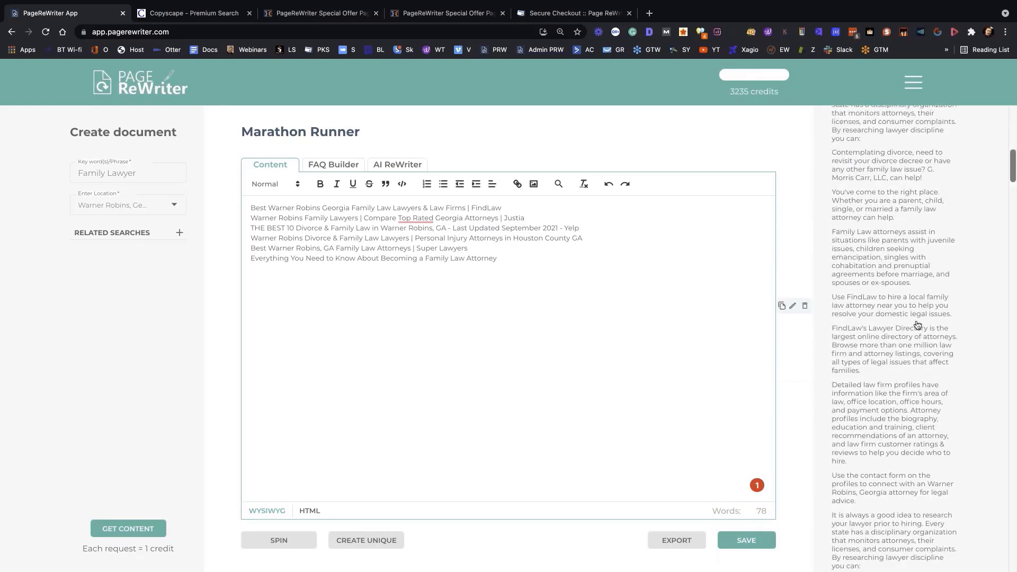
pyautogui.scroll(-10, 917, 325)
pyautogui.scroll(-15, 918, 325)
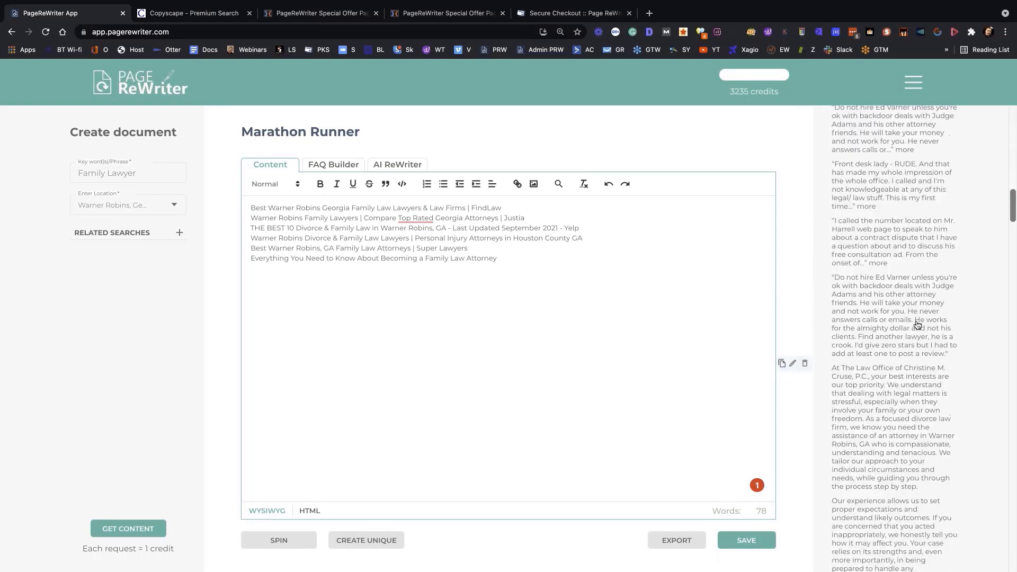
pyautogui.scroll(20, 918, 325)
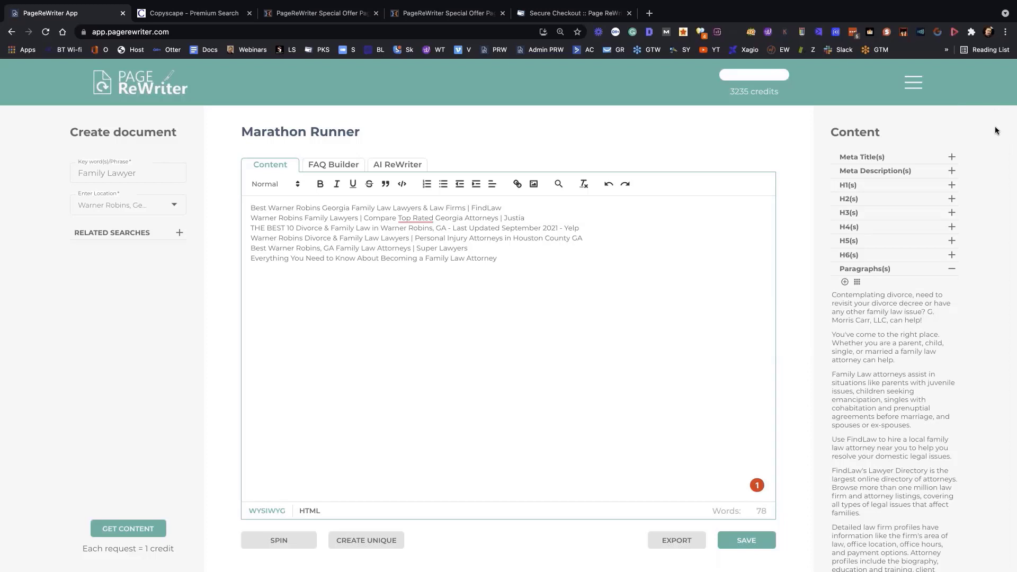
pyautogui.scroll(-4, 933, 233)
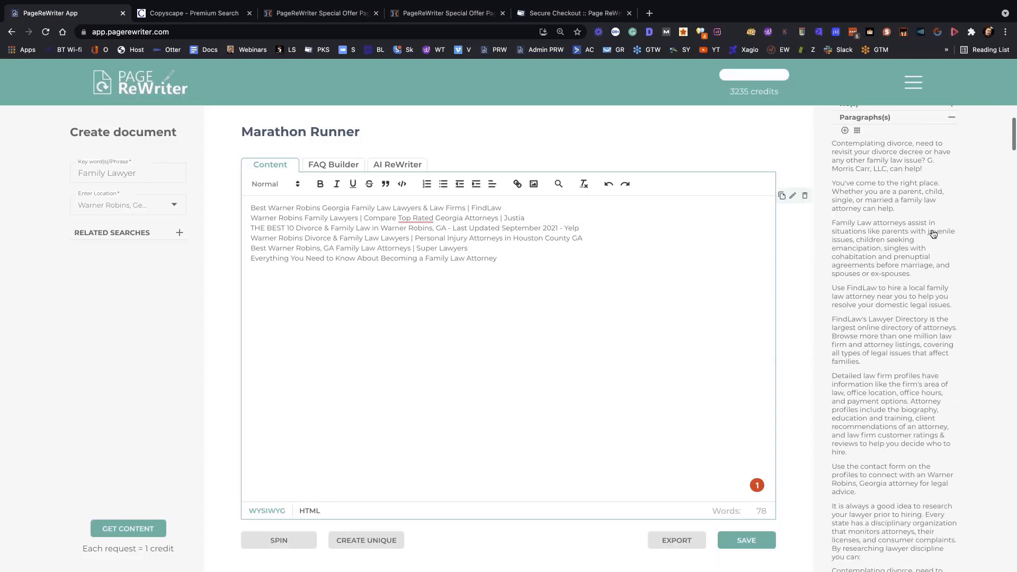
pyautogui.scroll(-1, 895, 297)
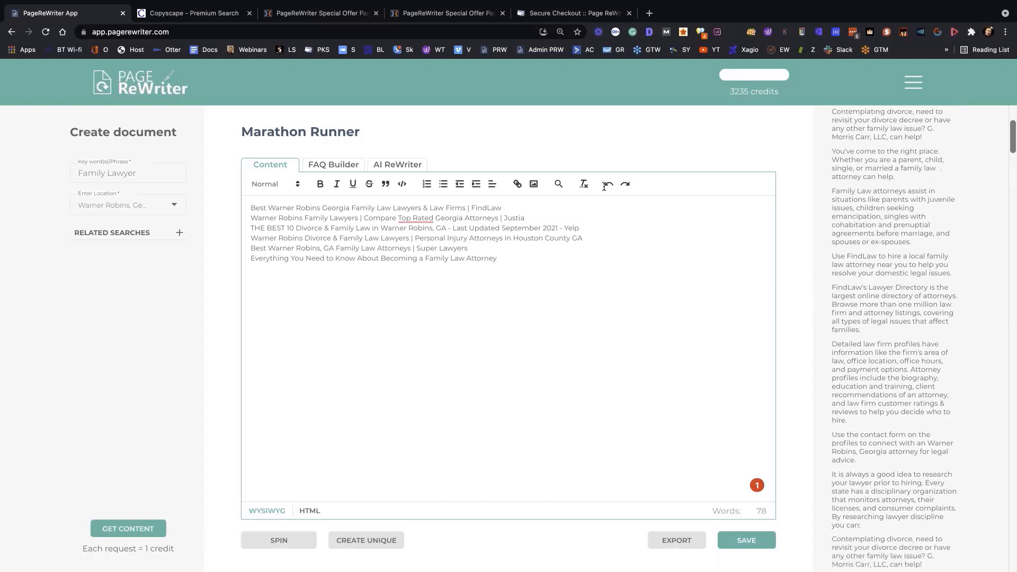
# Delete all the titles from the document and examine the remaining fetched family law paragraphs through to the end of the list
pyautogui.moveTo(517, 258); pyautogui.dragTo(196, 168)
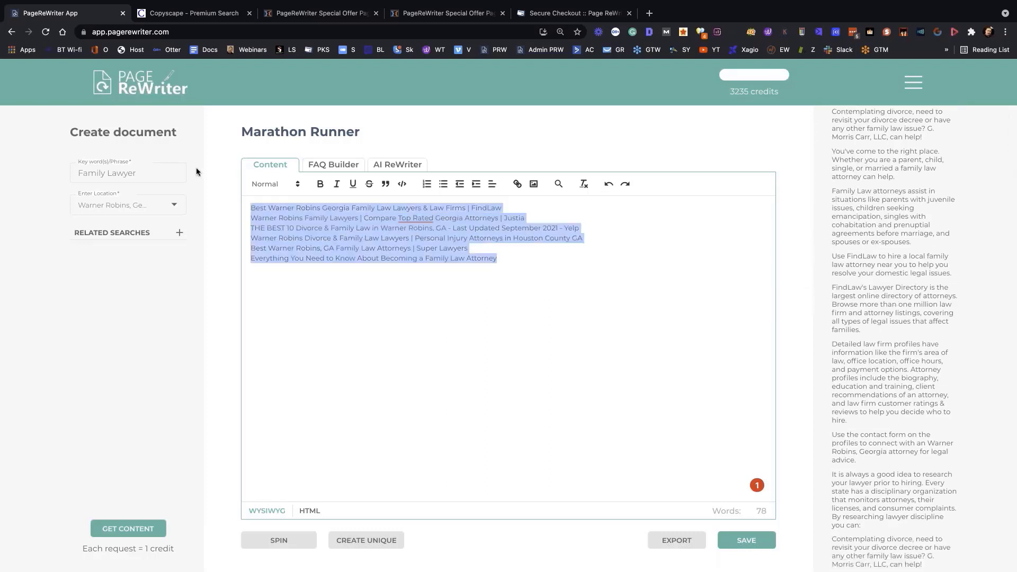
pyautogui.press('BackSpace')
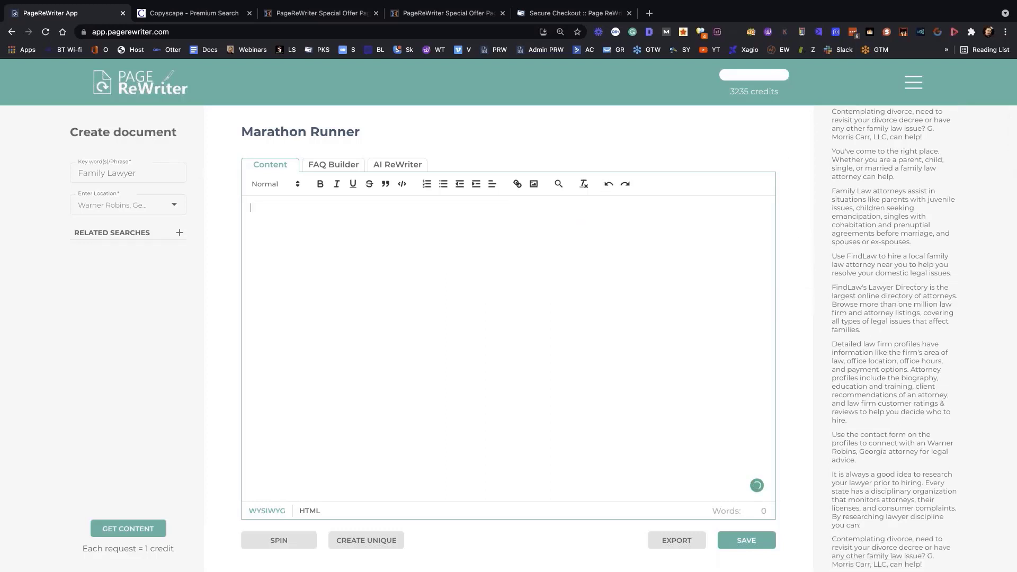
pyautogui.scroll(-4, 895, 265)
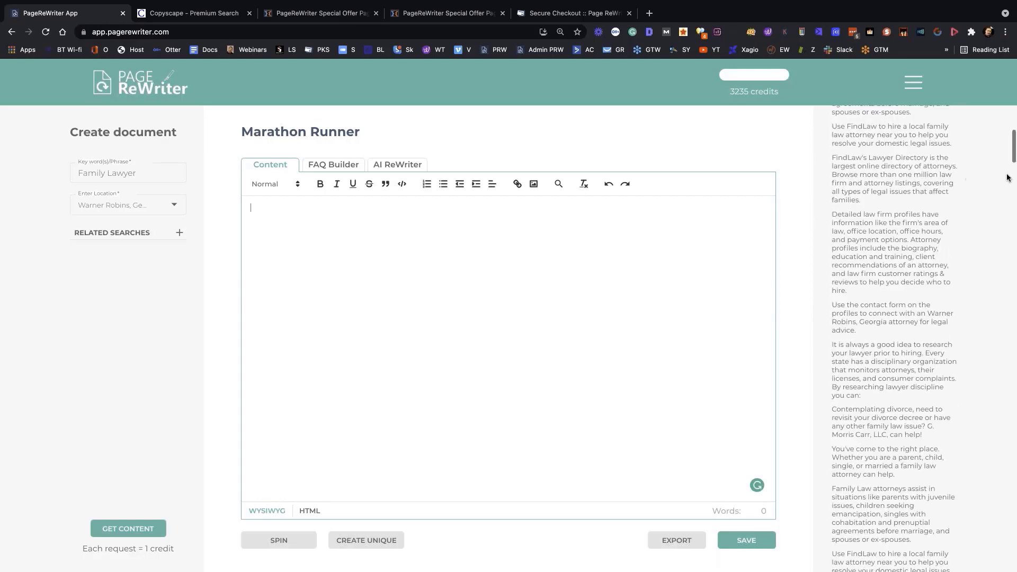
pyautogui.moveTo(1013, 143); pyautogui.dragTo(1015, 180)
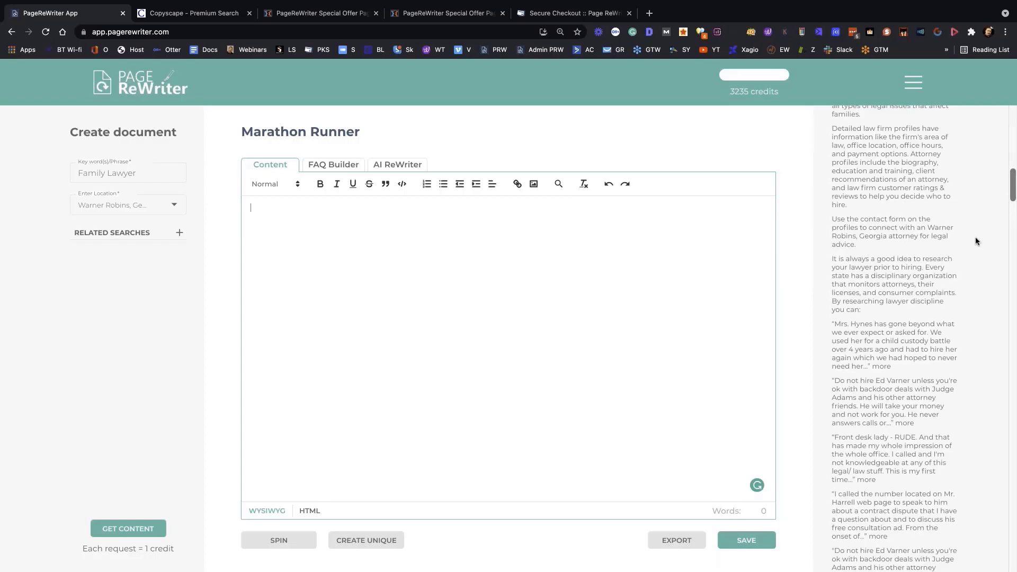
pyautogui.scroll(-20, 793, 286)
pyautogui.scroll(-20, 896, 339)
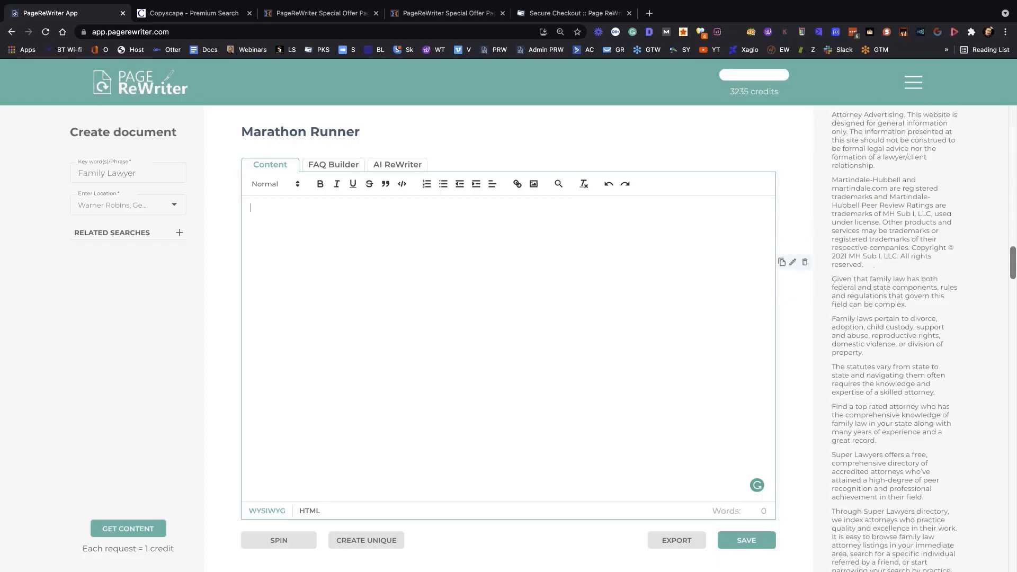
pyautogui.scroll(-20, 895, 339)
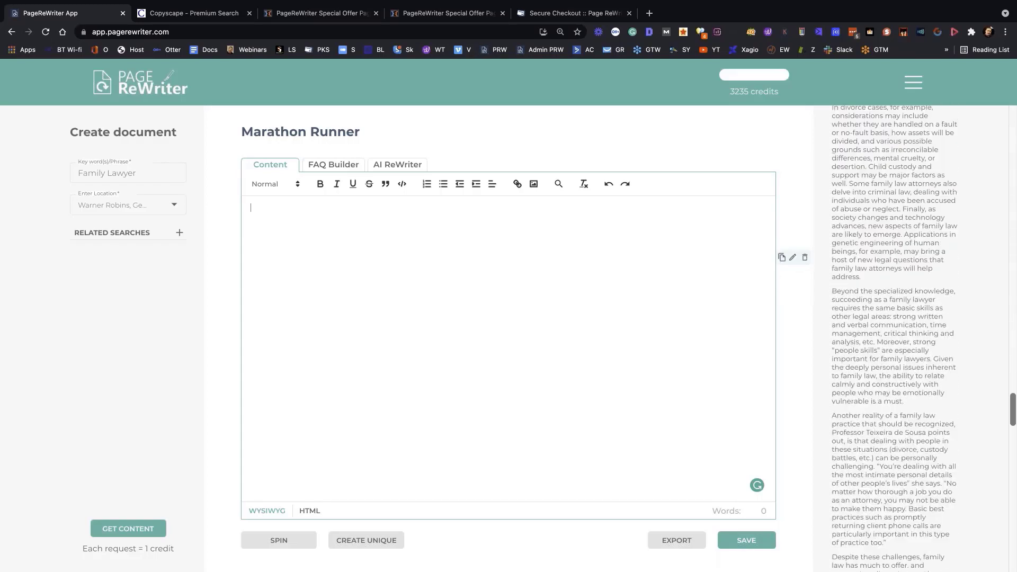
pyautogui.scroll(-5, 895, 339)
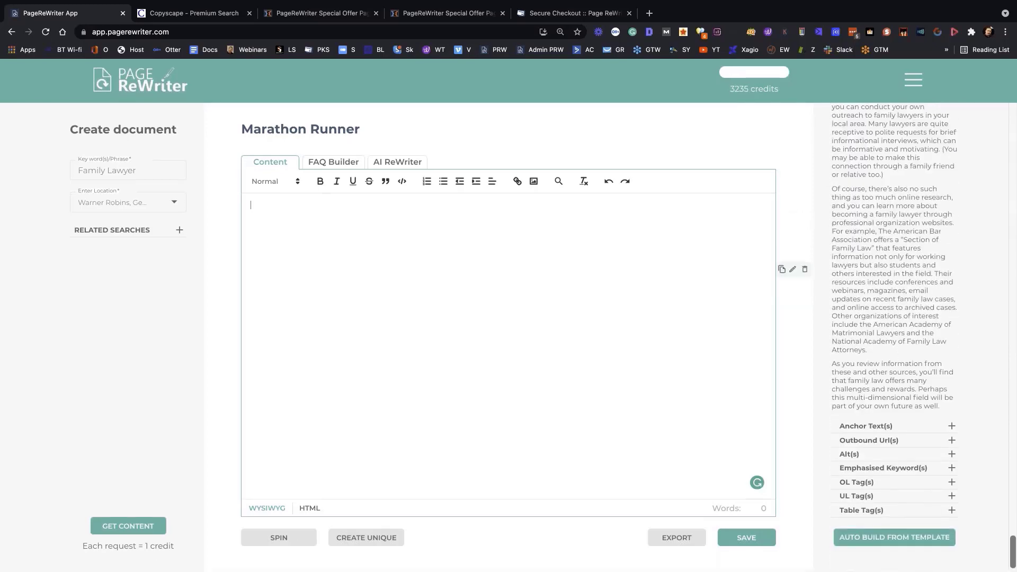
pyautogui.scroll(20, 895, 339)
pyautogui.scroll(15, 895, 339)
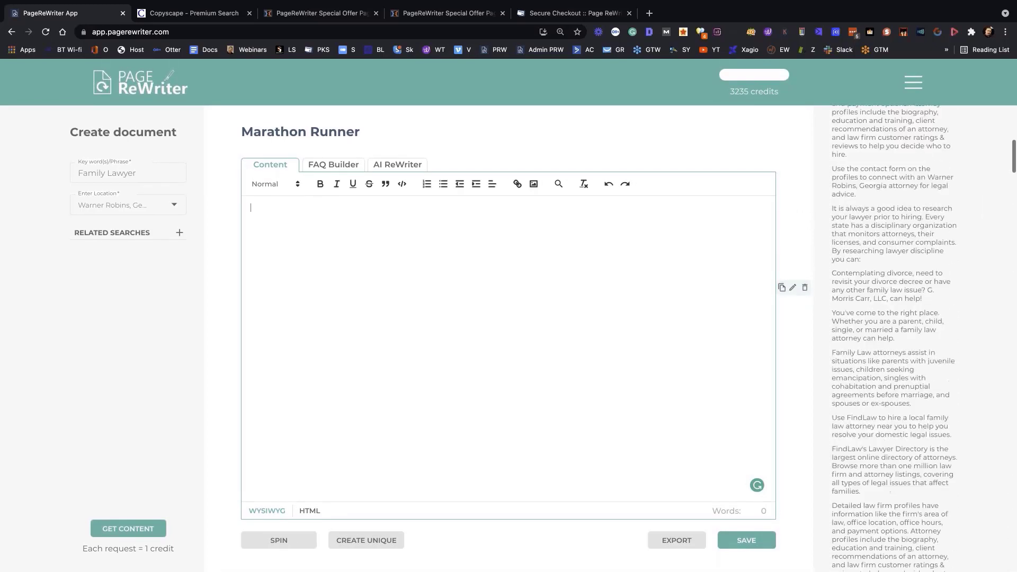
# Fetch content for the keyword Catering with the location Los Angeles, CA, California, United States
pyautogui.click(129, 175)
pyautogui.tripleClick(129, 175)
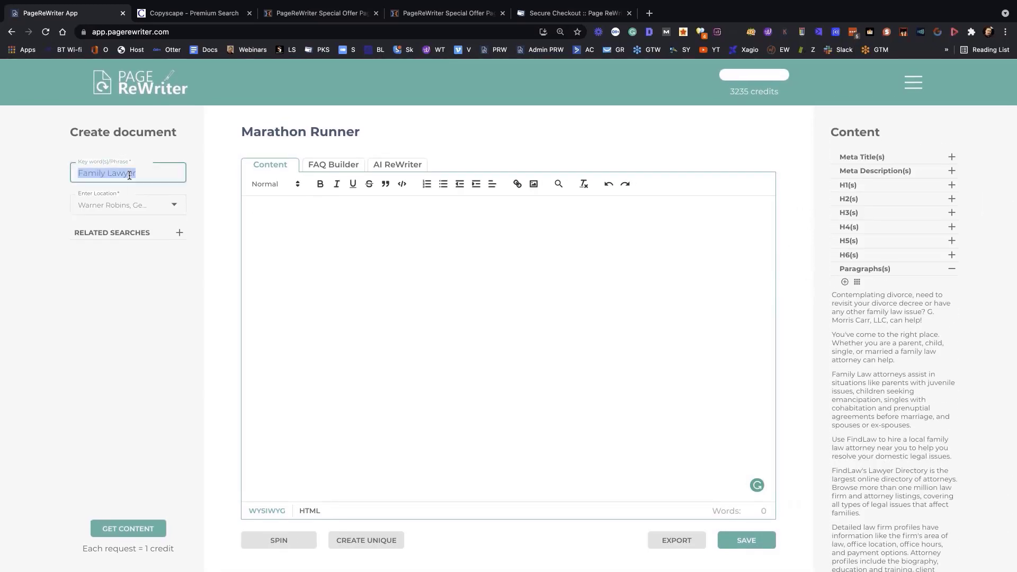
pyautogui.write('Catering')
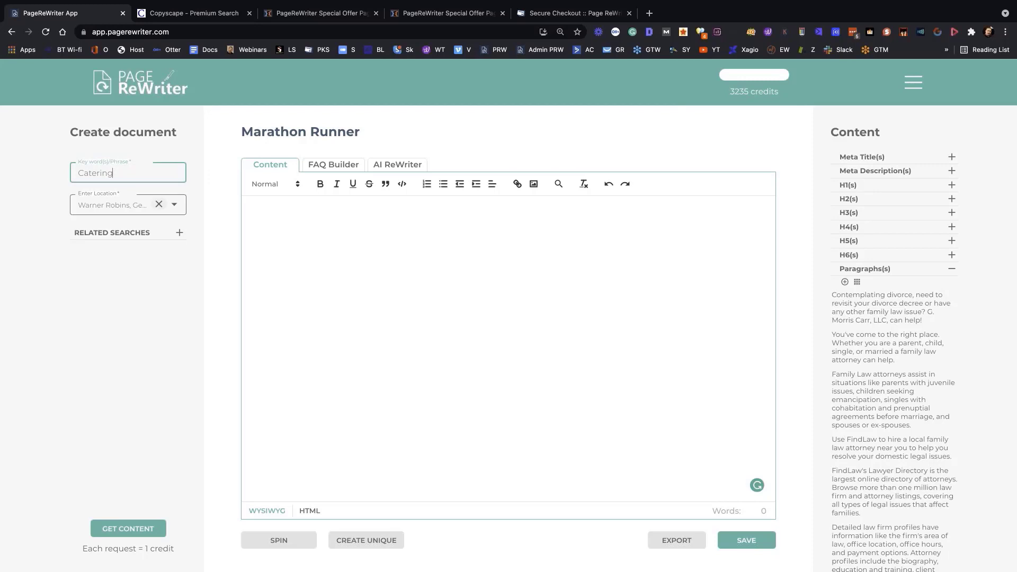
pyautogui.click(158, 204)
pyautogui.write('lo')
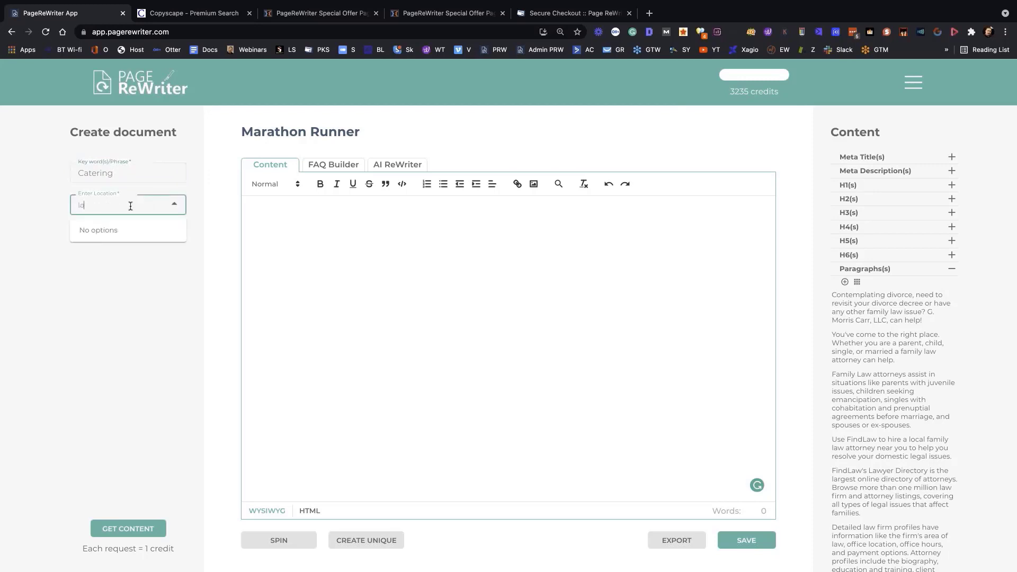
pyautogui.write('s angeles')
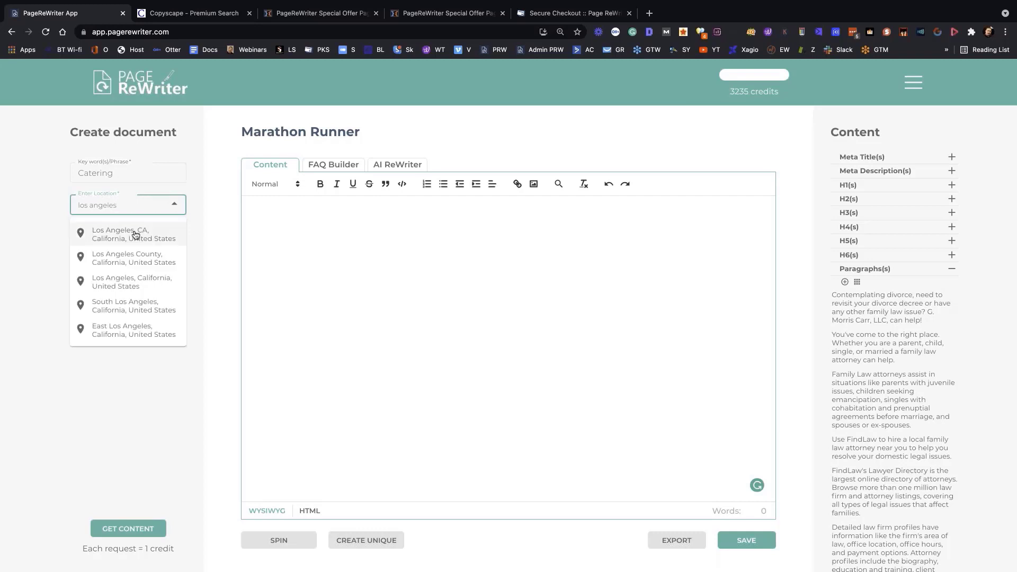
pyautogui.click(135, 235)
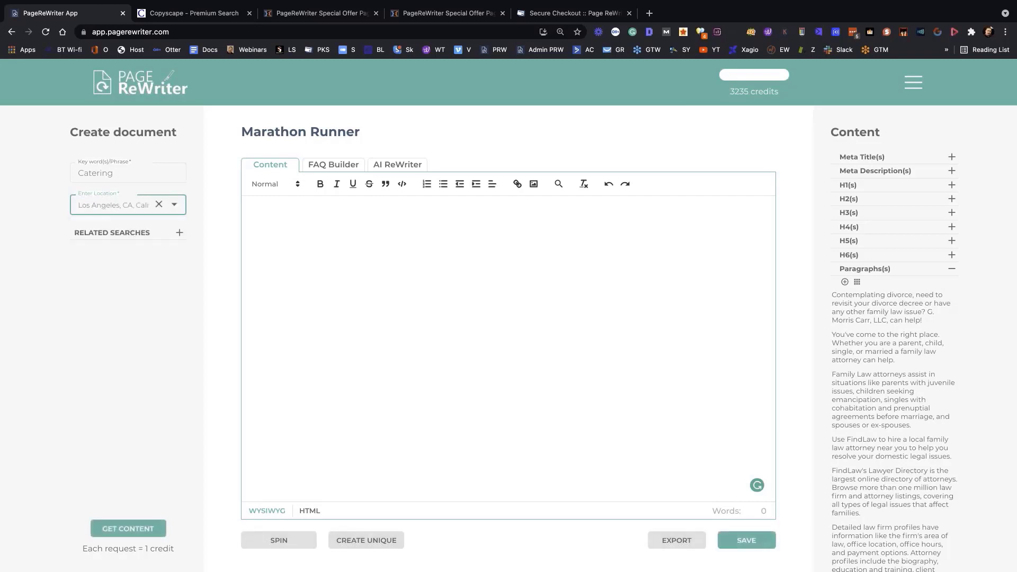
pyautogui.click(131, 527)
pyautogui.click(527, 337)
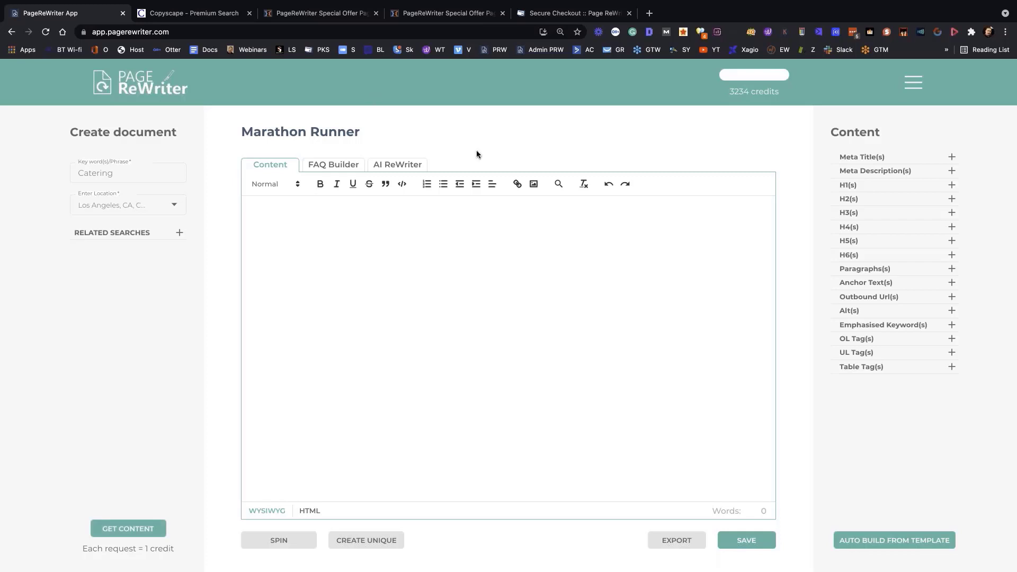
# Insert all fetched catering meta titles into the document and clear them out again
pyautogui.click(952, 157)
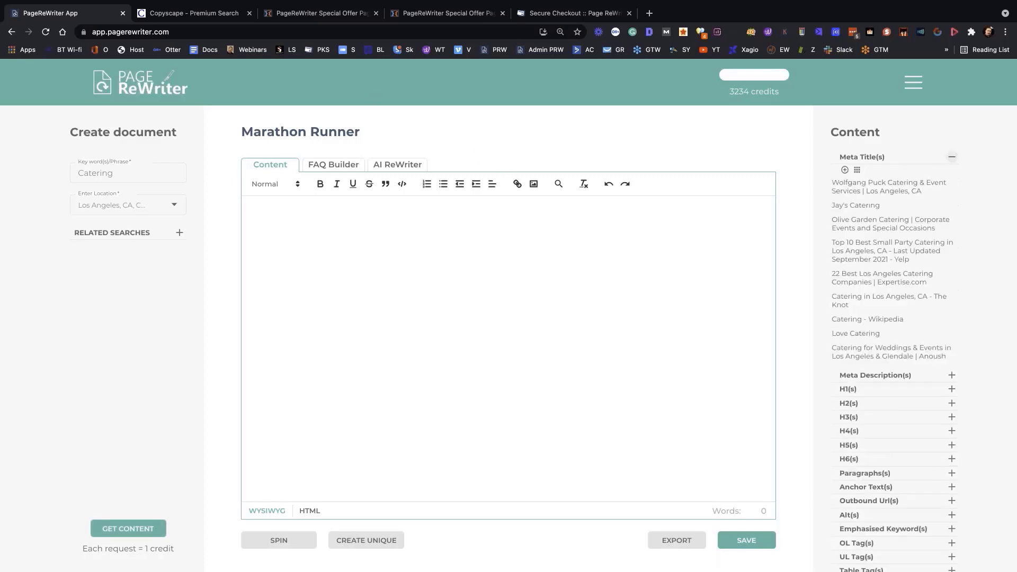
pyautogui.click(857, 170)
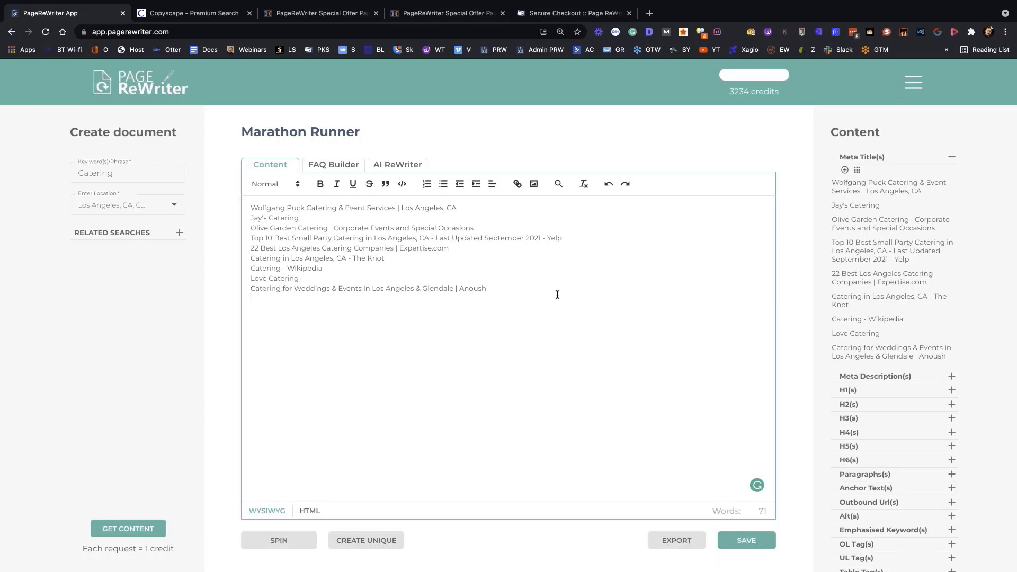
pyautogui.moveTo(502, 293); pyautogui.dragTo(233, 213)
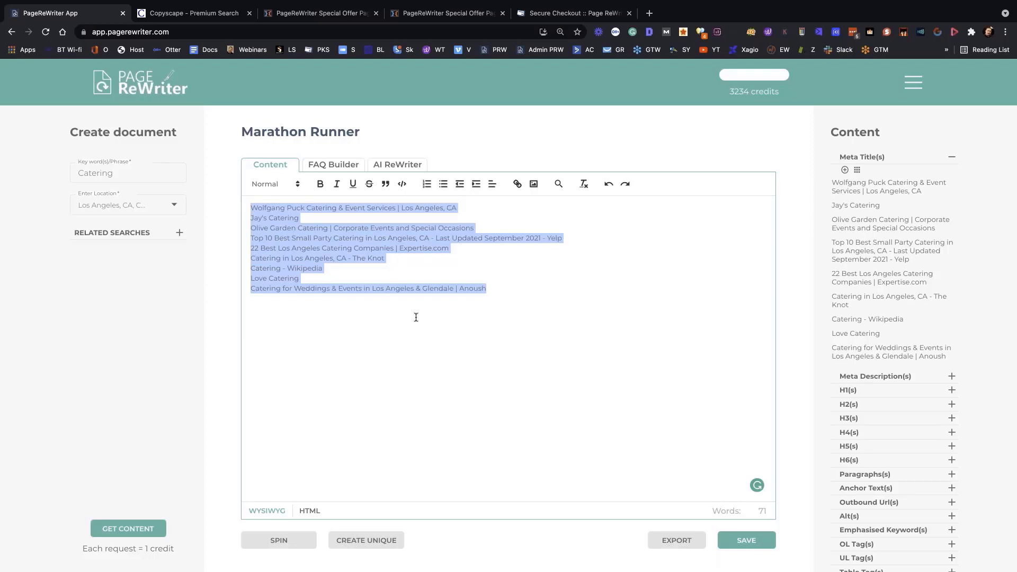
pyautogui.click(321, 259)
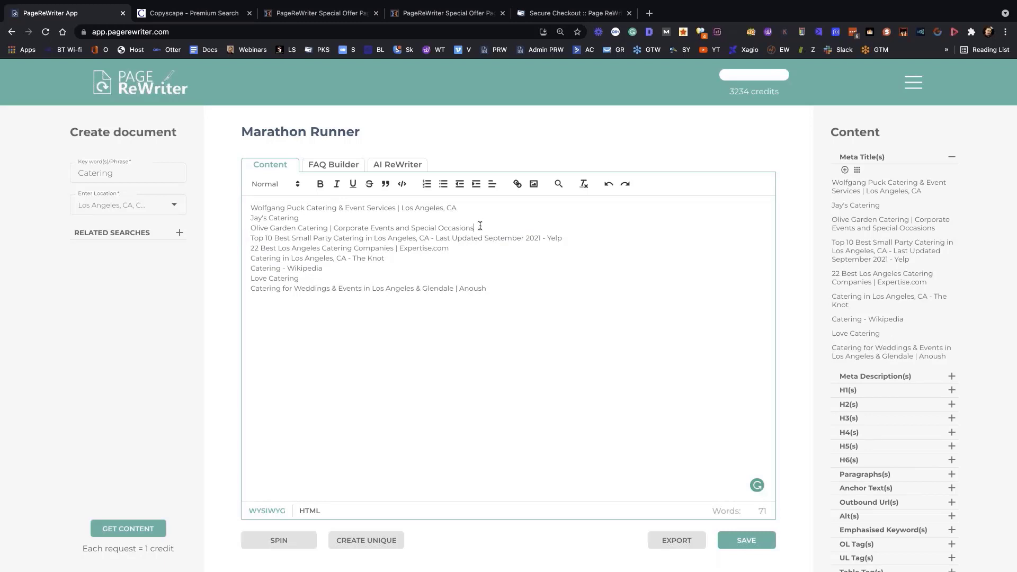
pyautogui.moveTo(488, 287); pyautogui.dragTo(529, 347)
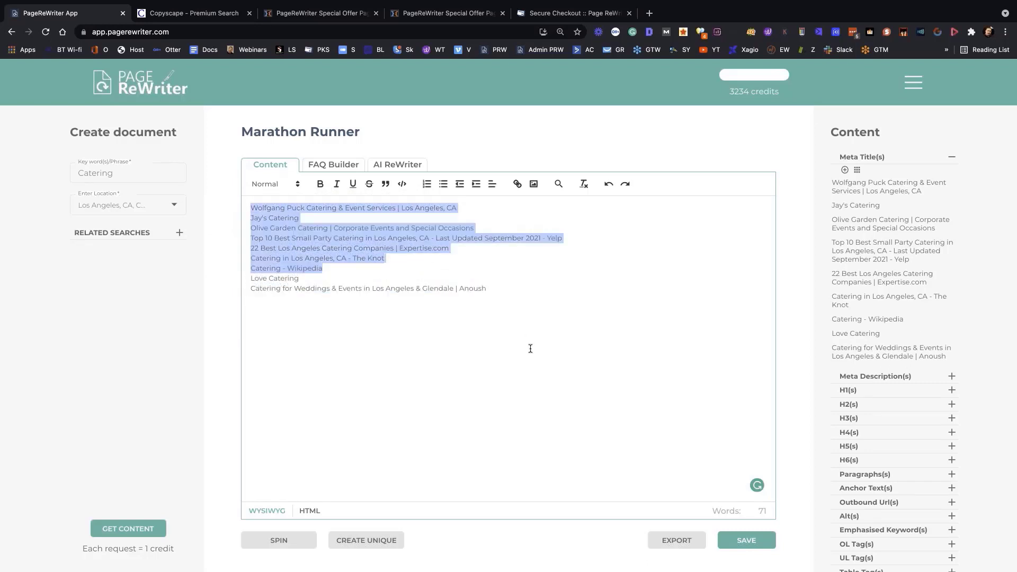
pyautogui.press('BackSpace')
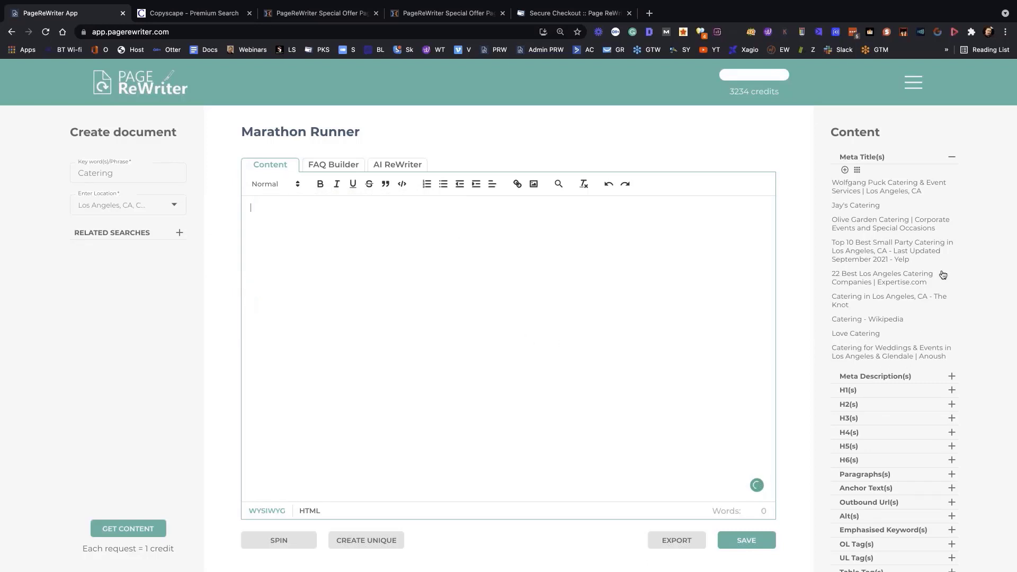
# Collapse the meta titles and examine the fetched catering meta descriptions
pyautogui.click(952, 158)
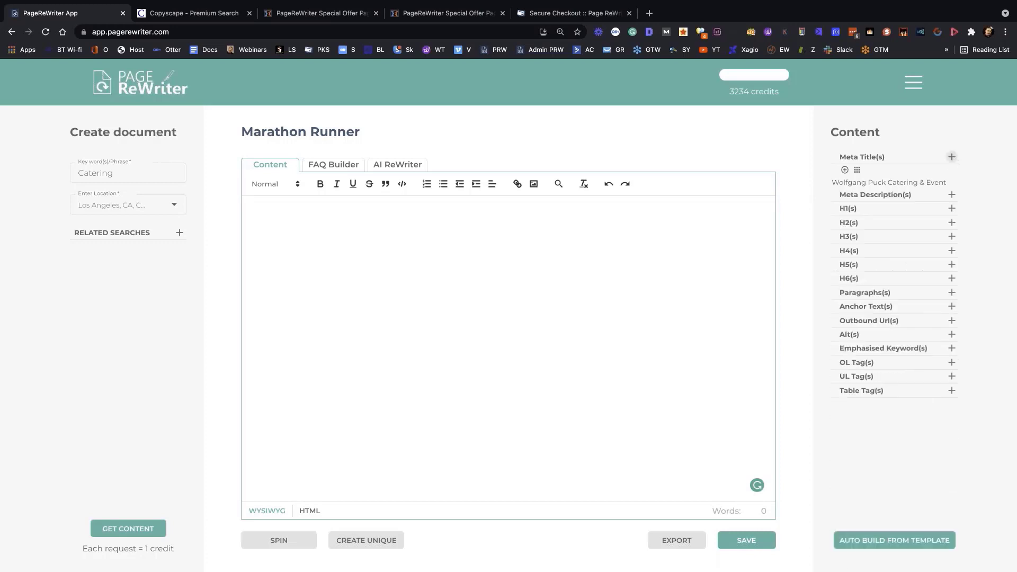
pyautogui.click(951, 171)
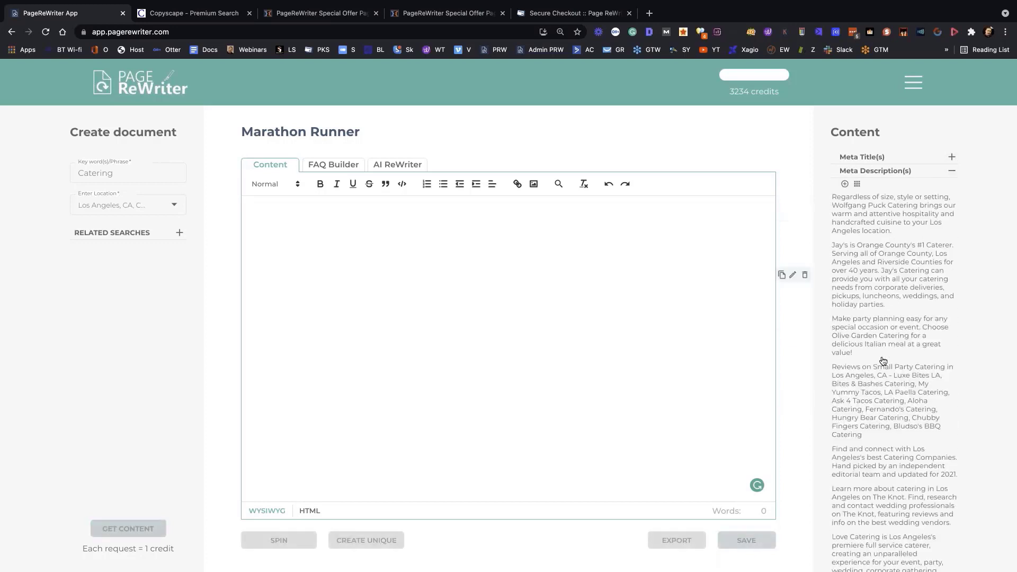
pyautogui.moveTo(834, 226)
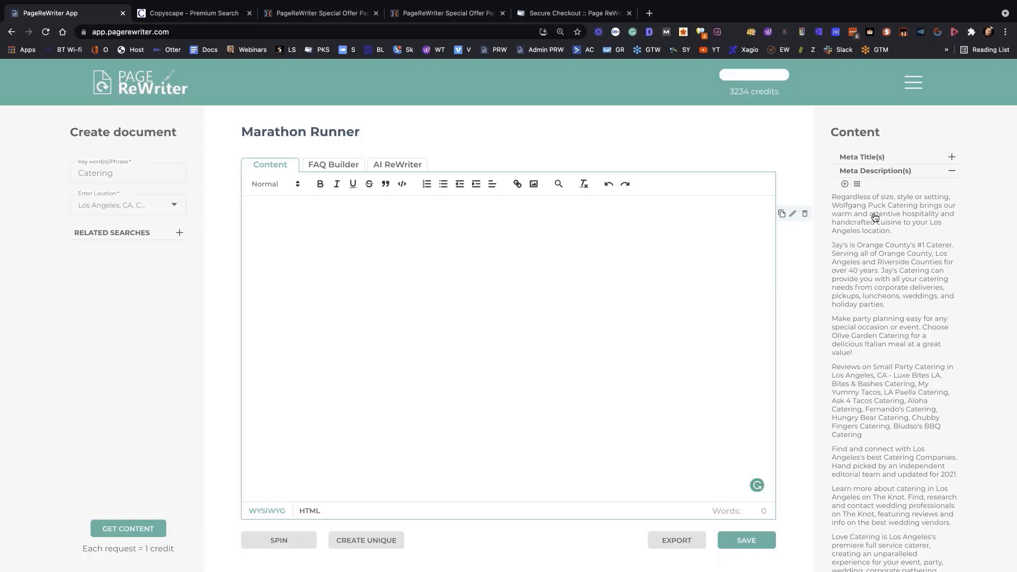
pyautogui.click(949, 170)
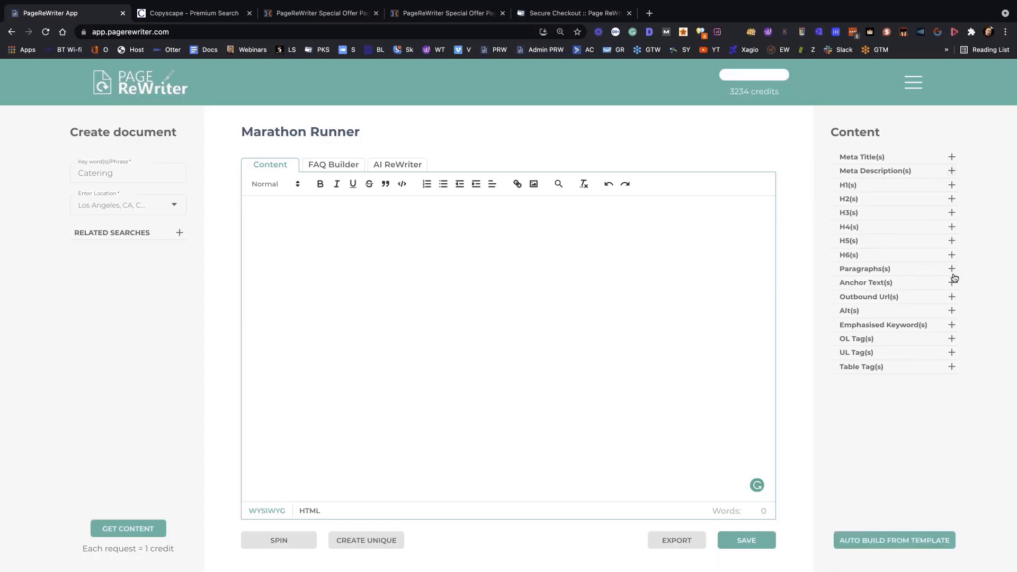
# Expand the fetched catering paragraphs and examine their text
pyautogui.click(952, 269)
pyautogui.scroll(-2, 928, 363)
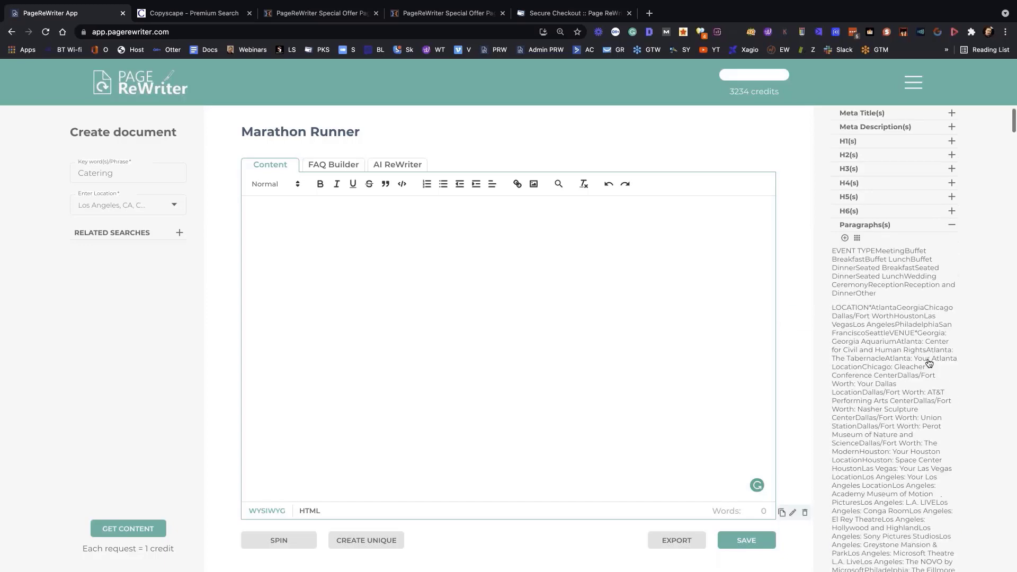
pyautogui.scroll(-5, 929, 363)
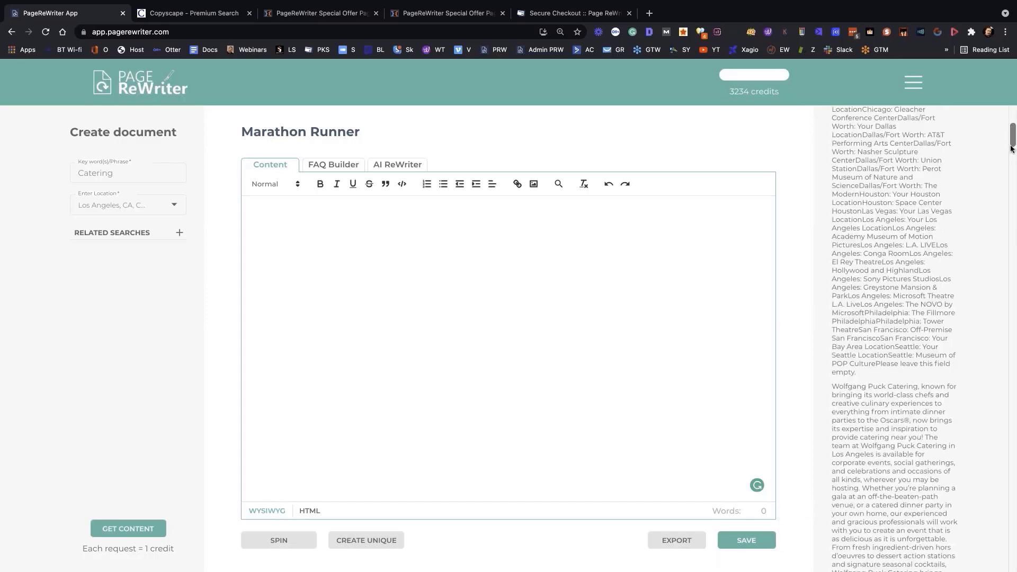
pyautogui.scroll(-1, 931, 286)
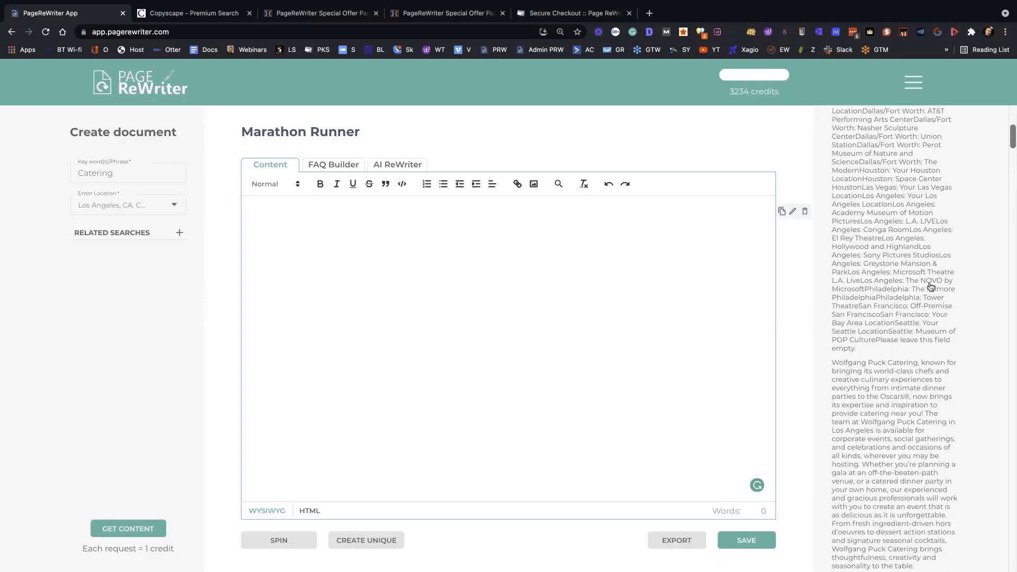
pyautogui.scroll(-10, 931, 287)
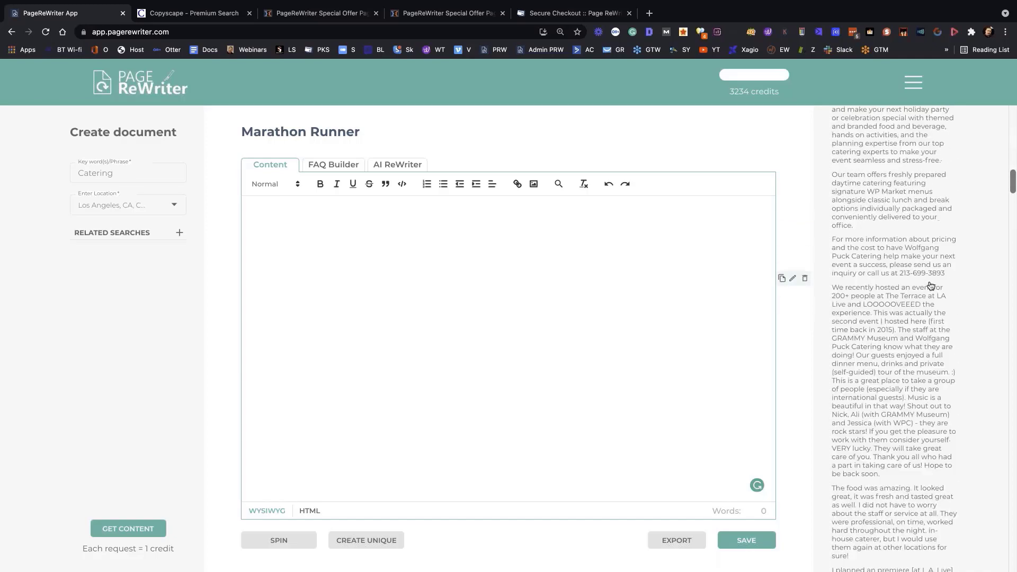
pyautogui.scroll(-10, 930, 286)
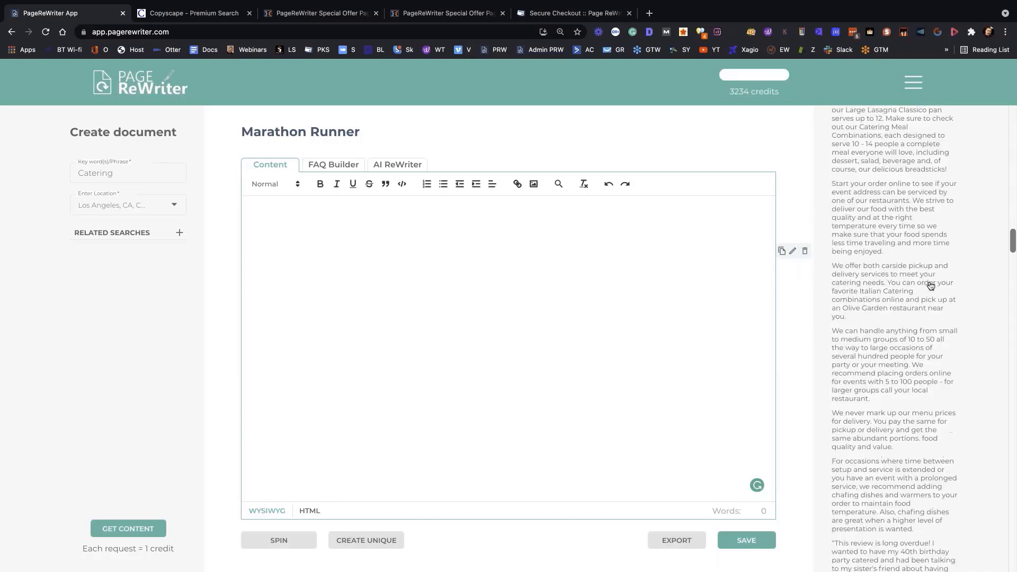
pyautogui.scroll(-10, 930, 286)
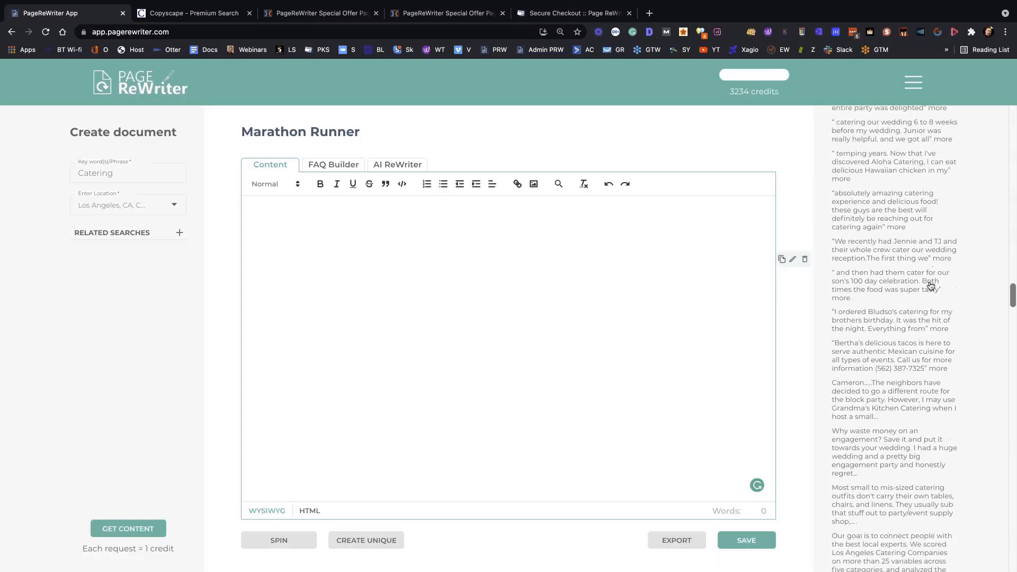
# Examine the rest of the fetched catering paragraphs through to the end of the list
pyautogui.scroll(-10, 930, 286)
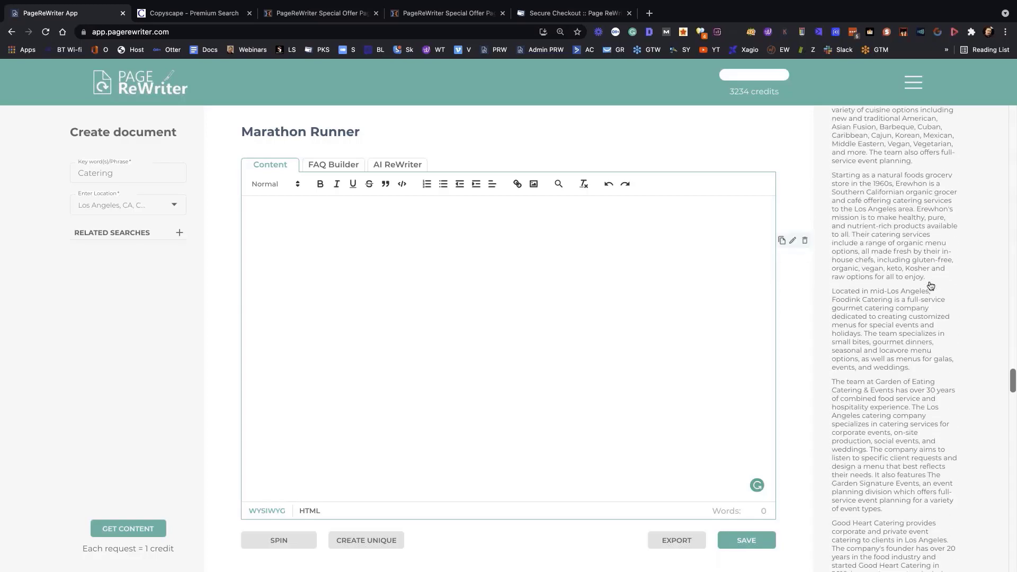
pyautogui.scroll(-10, 931, 286)
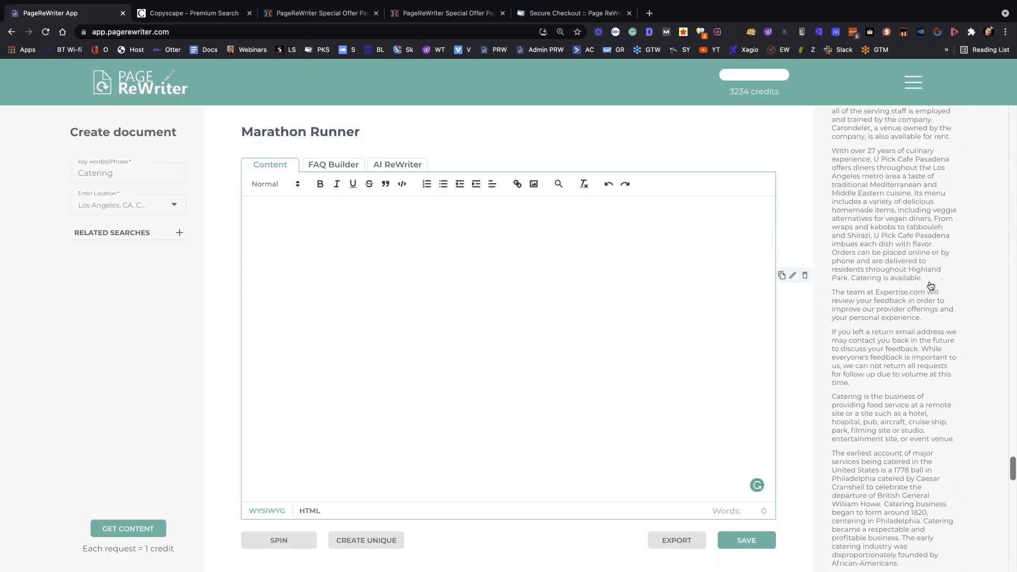
pyautogui.scroll(-10, 930, 286)
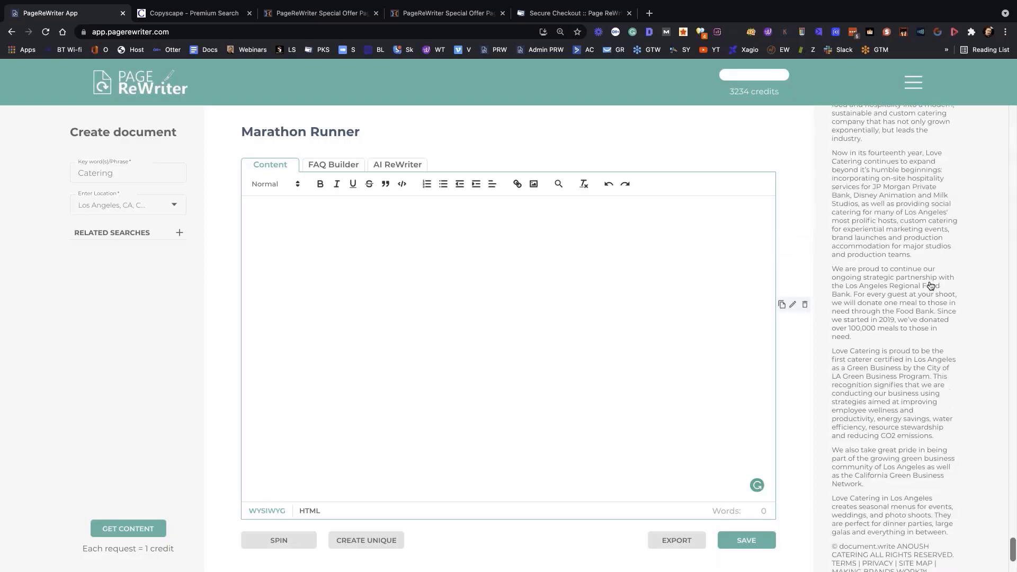
pyautogui.scroll(-10, 930, 286)
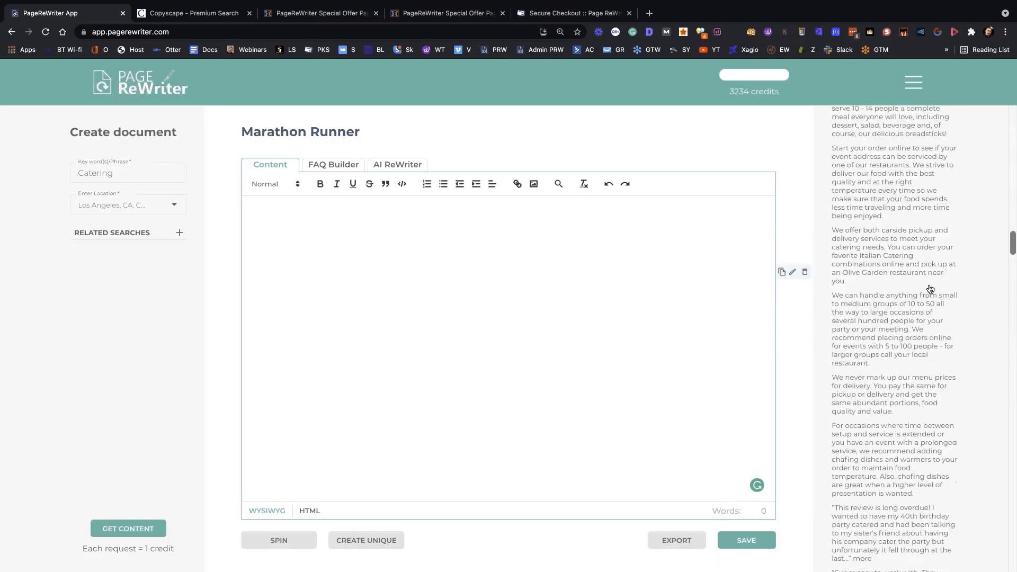
pyautogui.scroll(15, 931, 288)
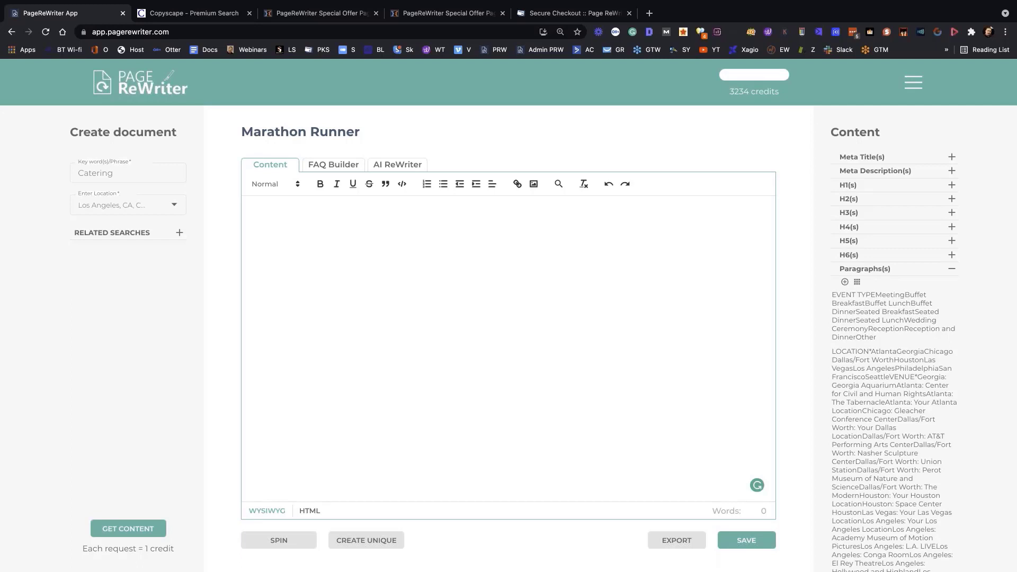
# Fetch content for the keyword Mercedes Benz GLE63 AMG with the location United States, replacing the project's existing results
pyautogui.click(126, 172)
pyautogui.press('super+a')
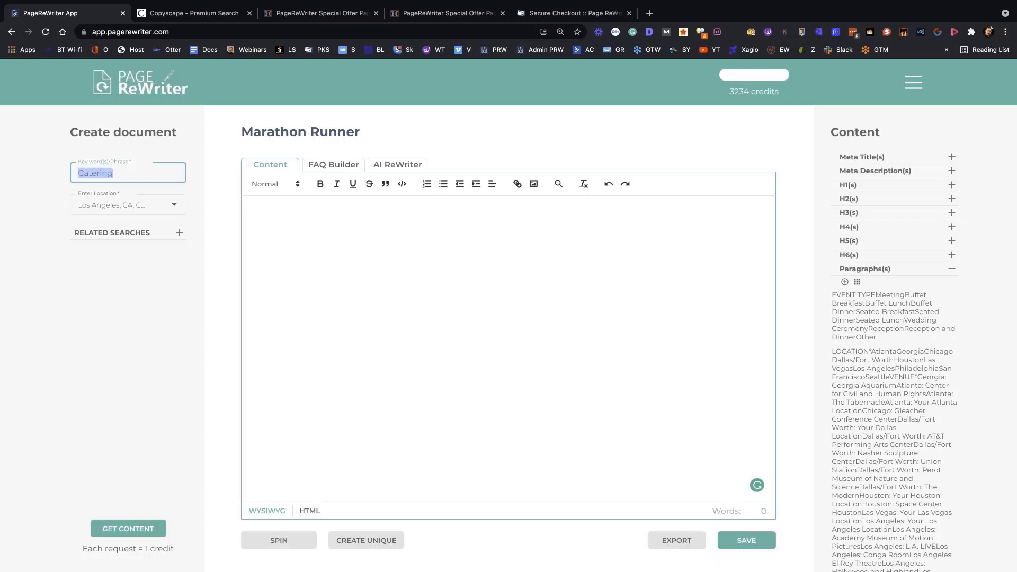
pyautogui.write('Me')
pyautogui.write('rcedes Benz GLE63')
pyautogui.write('AMG')
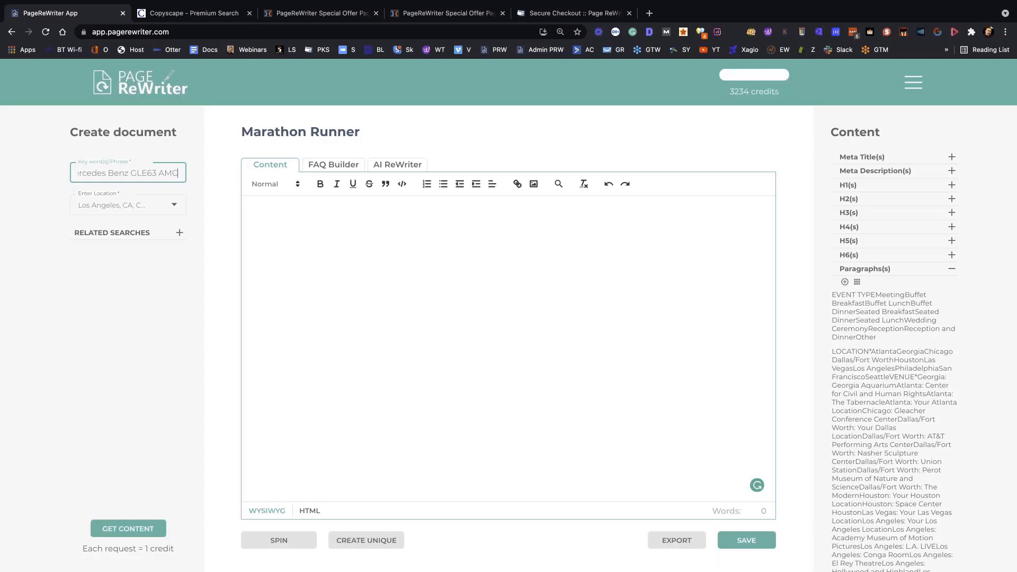
pyautogui.click(135, 207)
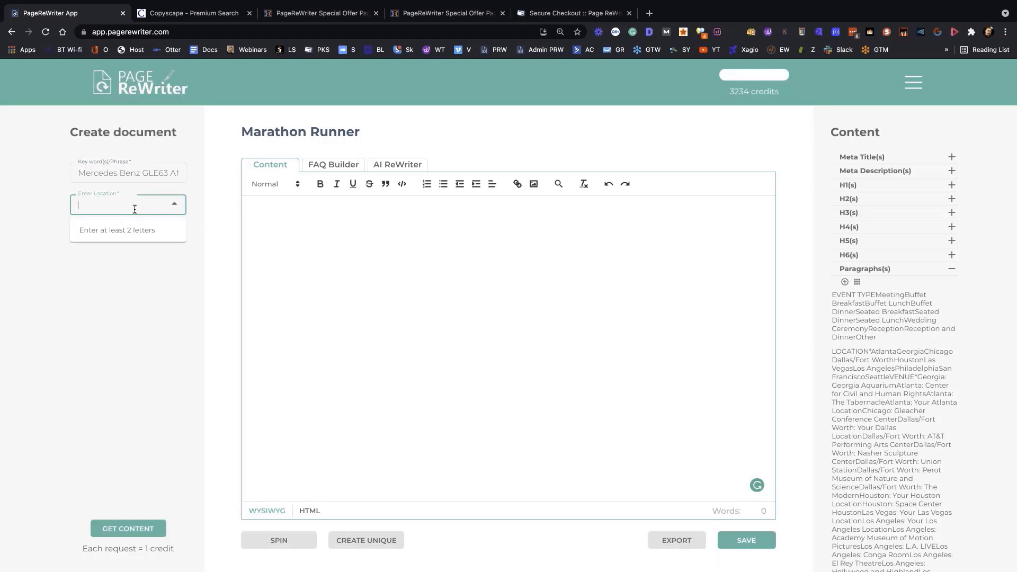
pyautogui.write('United')
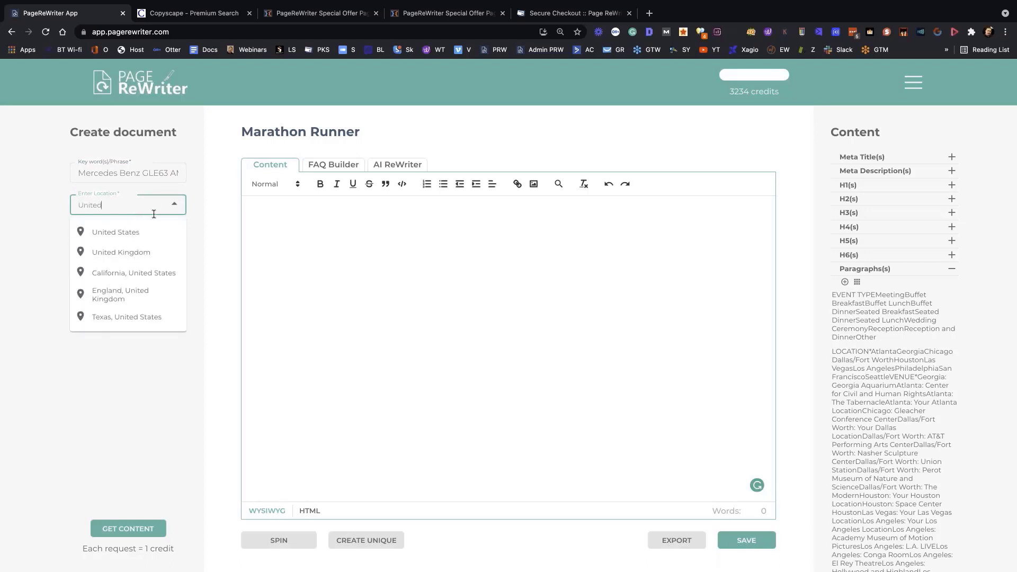
pyautogui.click(134, 232)
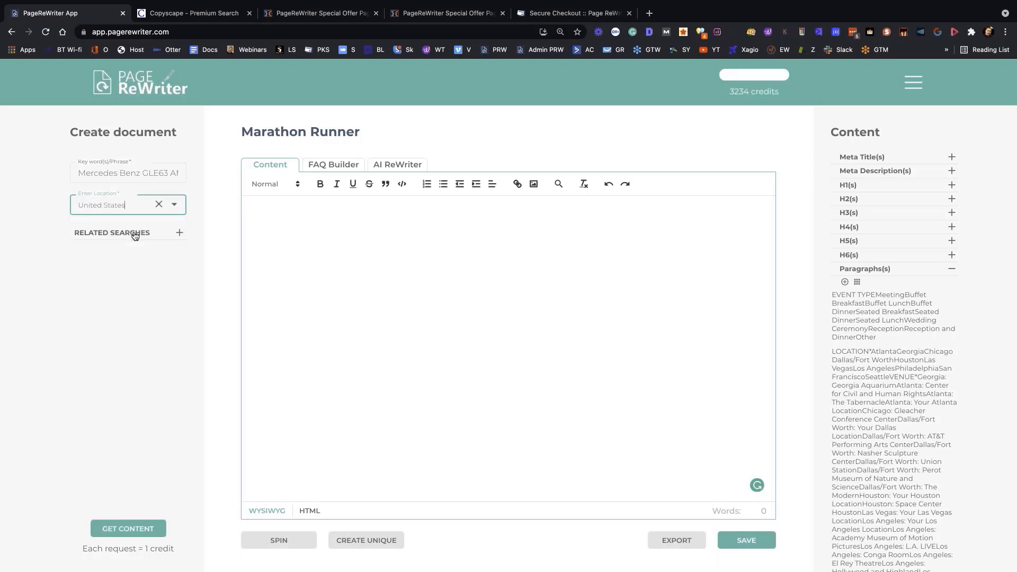
pyautogui.click(126, 529)
pyautogui.click(519, 337)
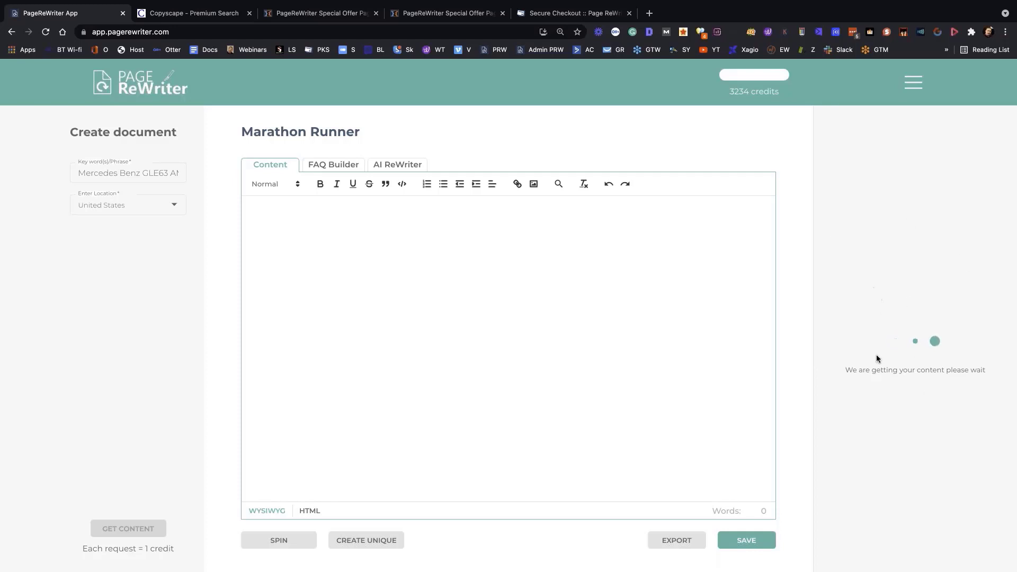
# View the AI ReWriter and FAQ Builder sections, return to the Content editor and dismiss the notification
pyautogui.scroll(-1, 887, 352)
pyautogui.scroll(1, 888, 352)
pyautogui.click(407, 165)
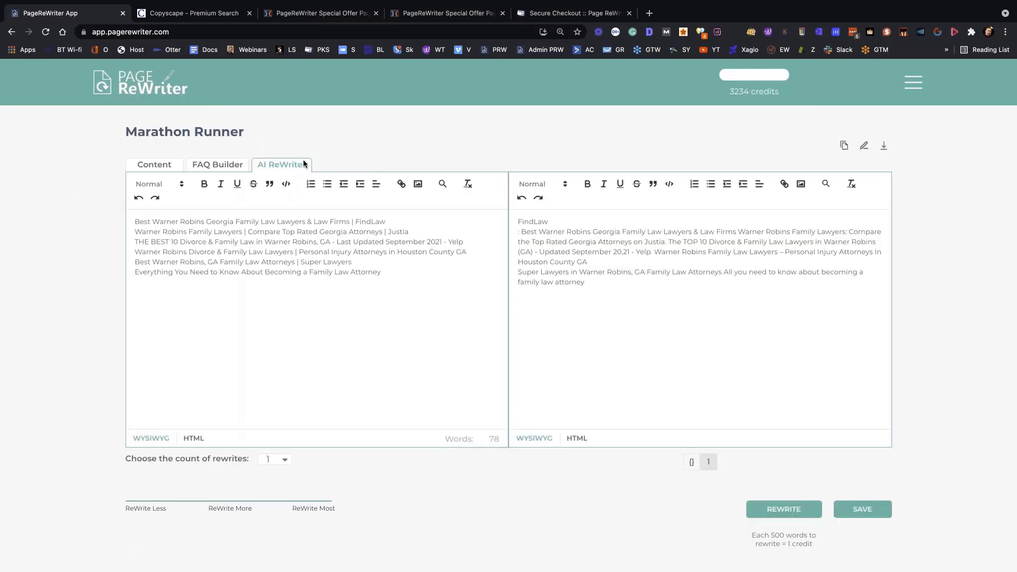
pyautogui.click(217, 164)
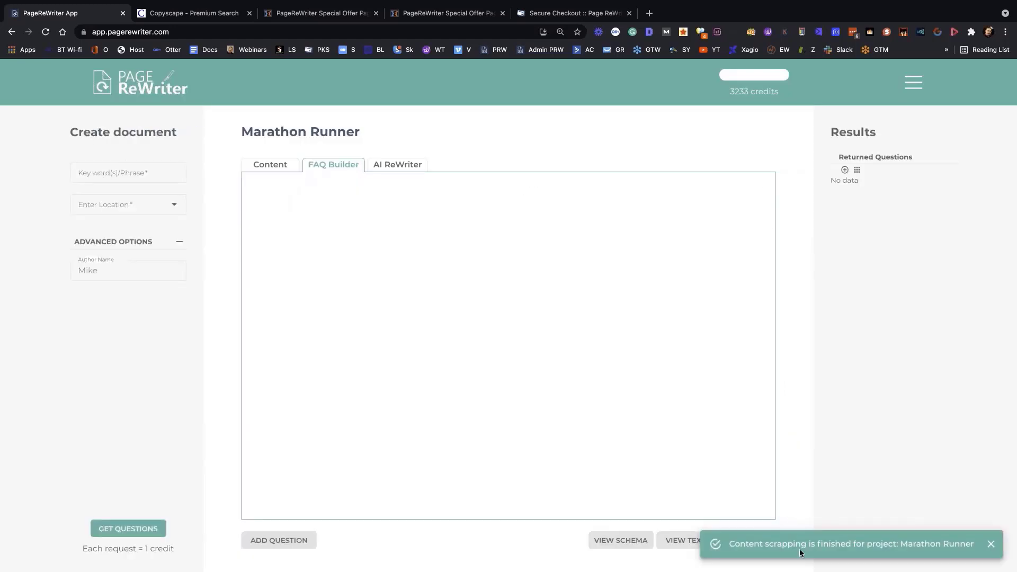
pyautogui.click(279, 165)
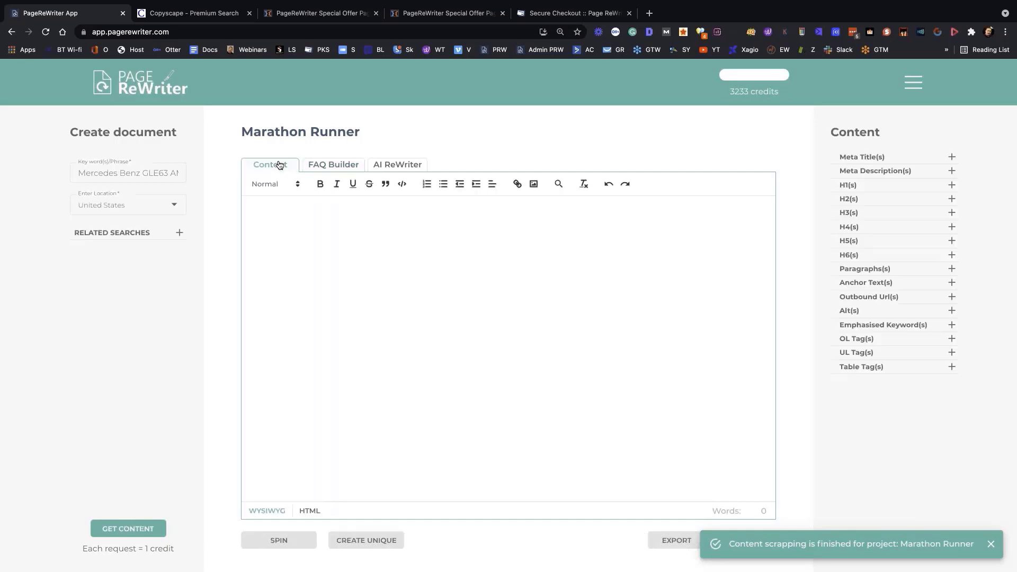
pyautogui.click(991, 544)
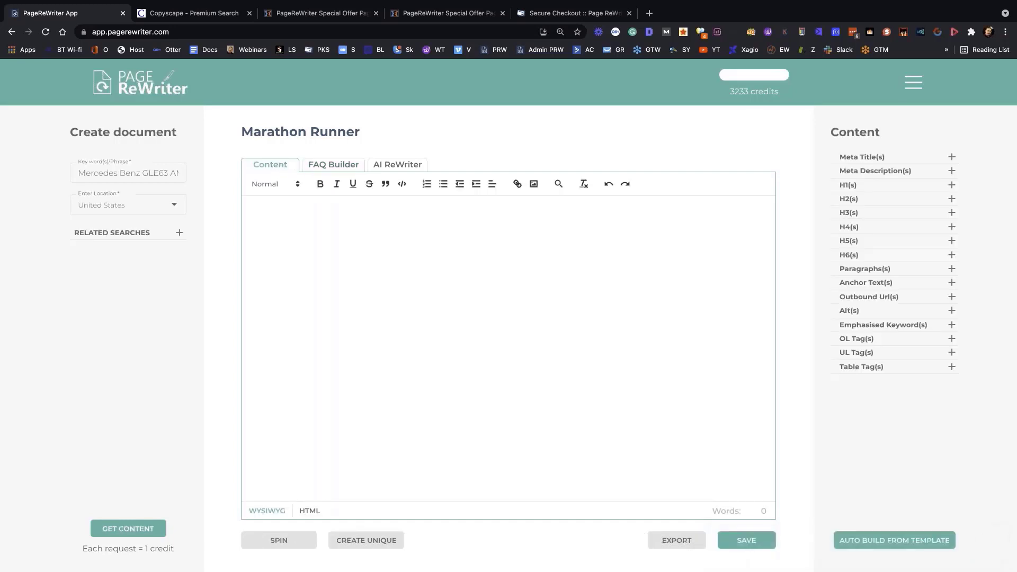
# Insert all fetched United States meta titles and meta descriptions for the car into the document and clear them out again
pyautogui.click(952, 158)
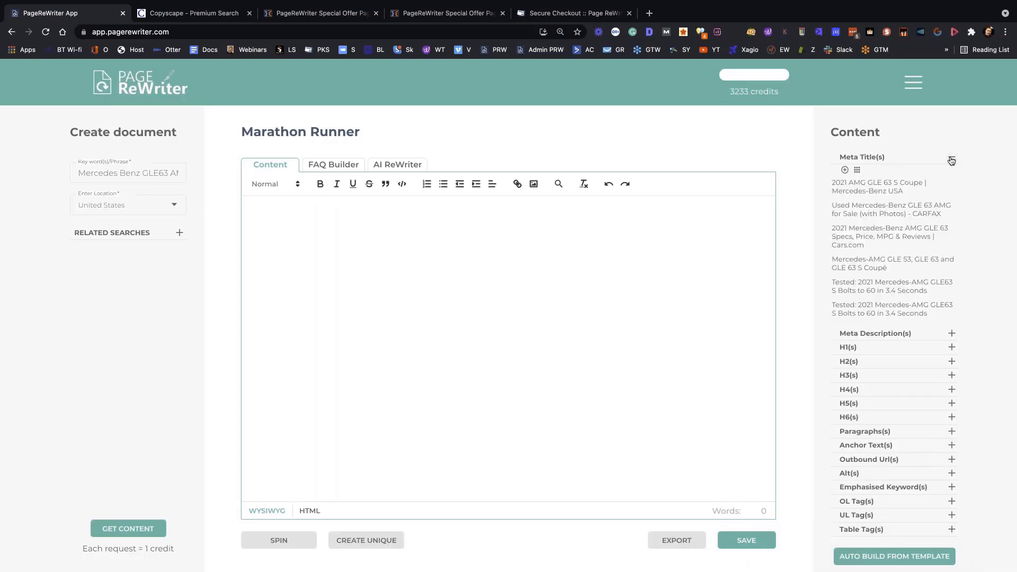
pyautogui.click(857, 169)
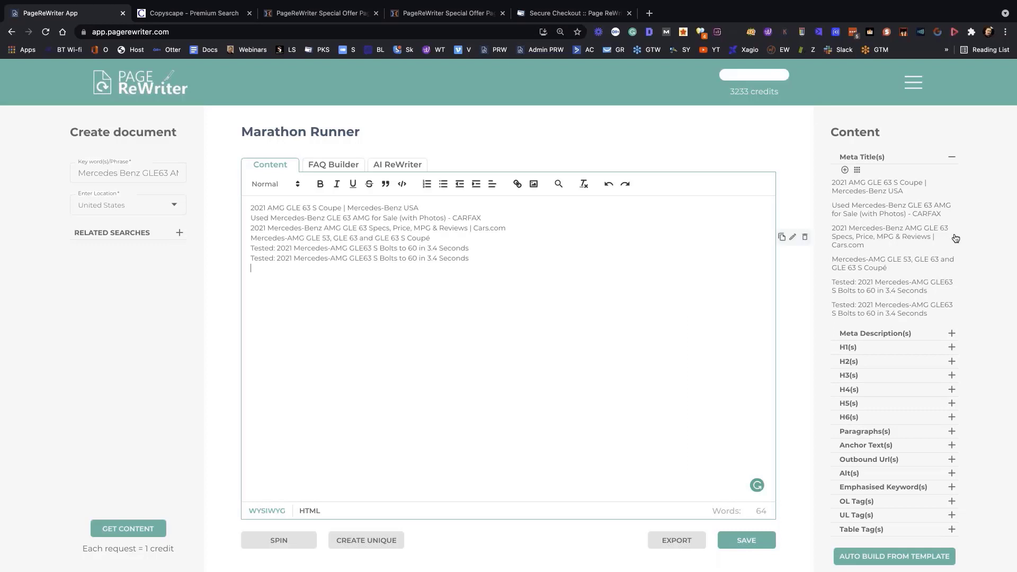
pyautogui.click(951, 158)
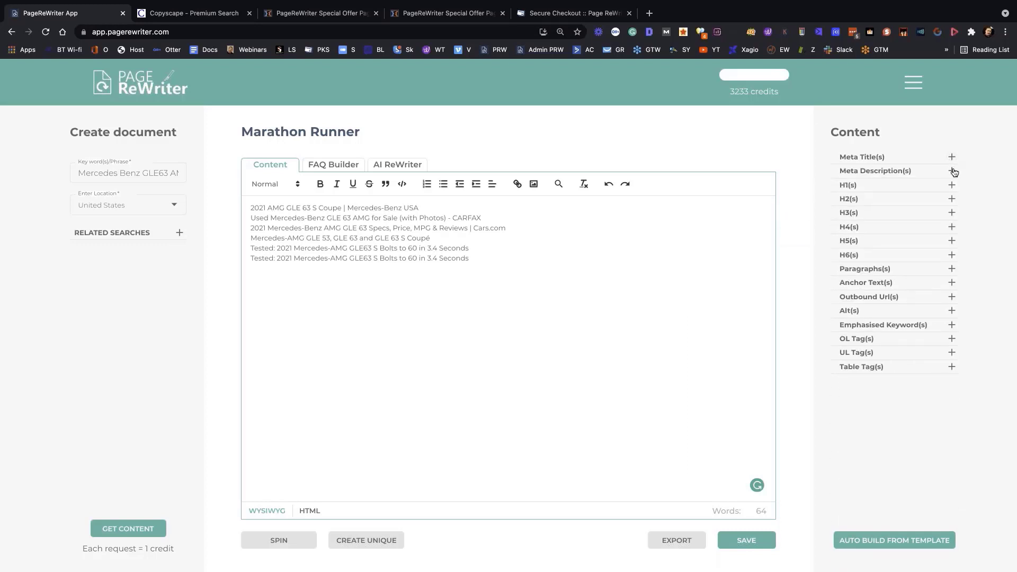
pyautogui.click(952, 170)
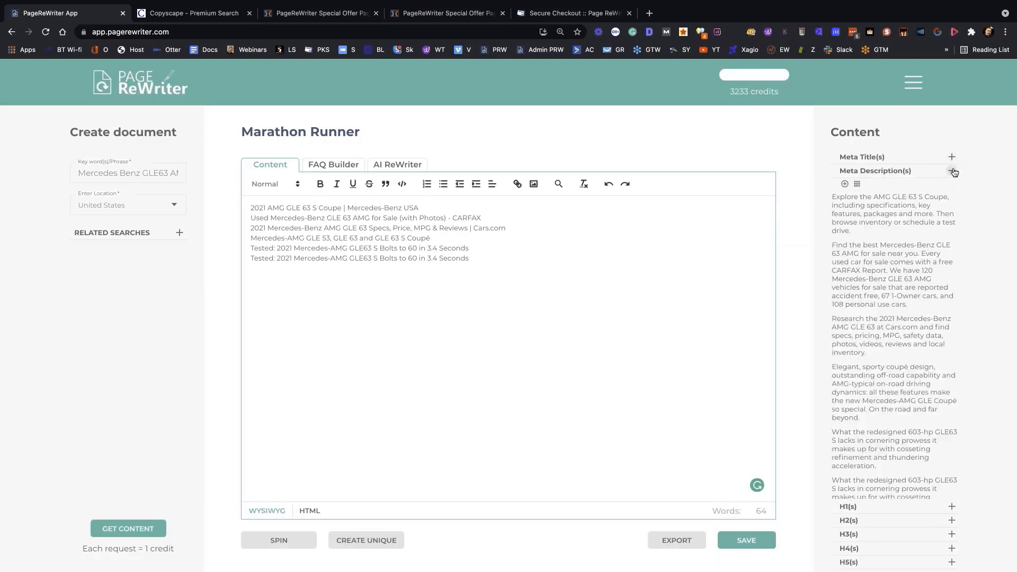
pyautogui.click(856, 183)
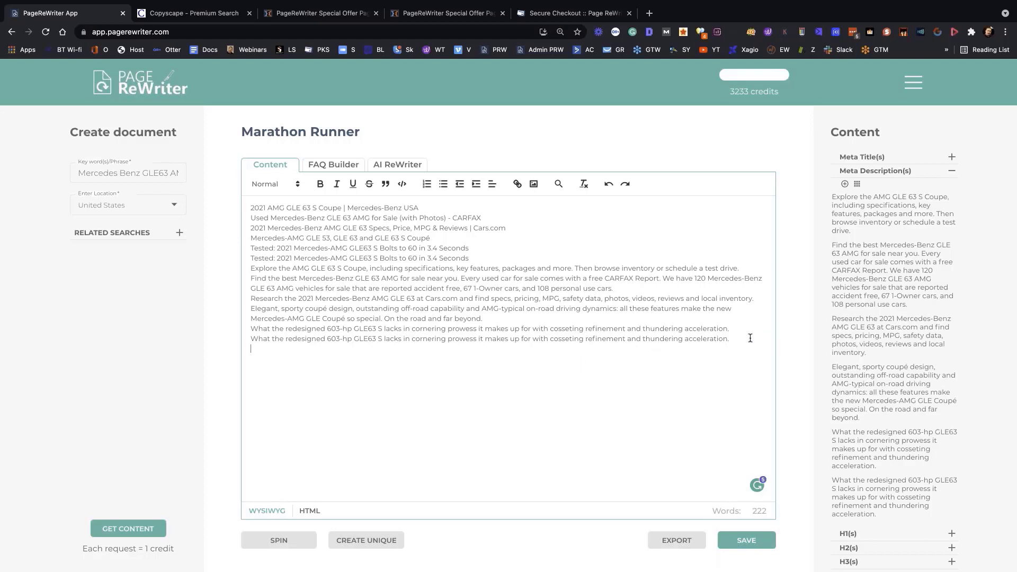
pyautogui.moveTo(744, 339); pyautogui.dragTo(257, 198)
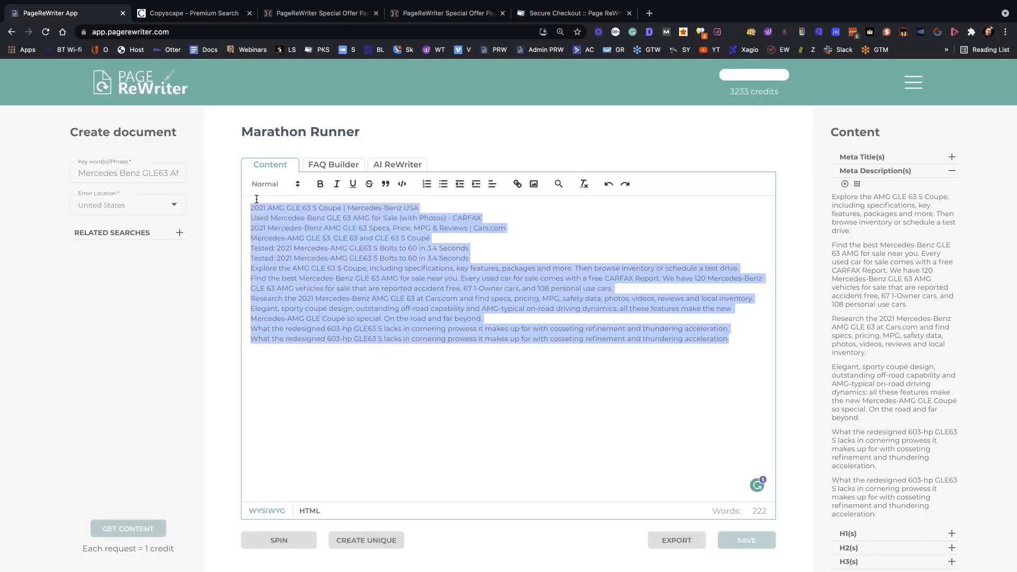
pyautogui.press('BackSpace')
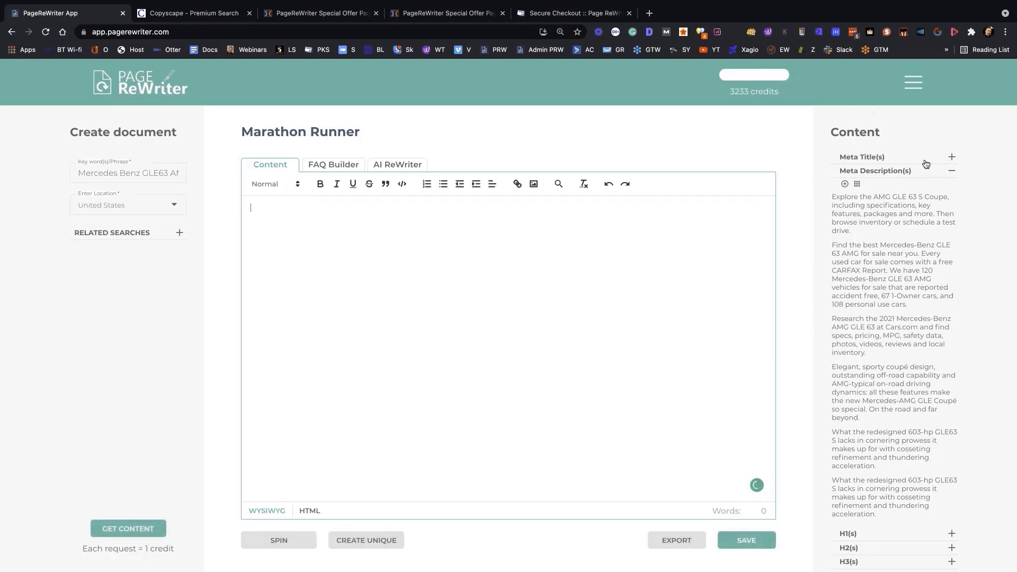
# Collapse the meta descriptions and examine the fetched Mercedes paragraphs
pyautogui.click(949, 171)
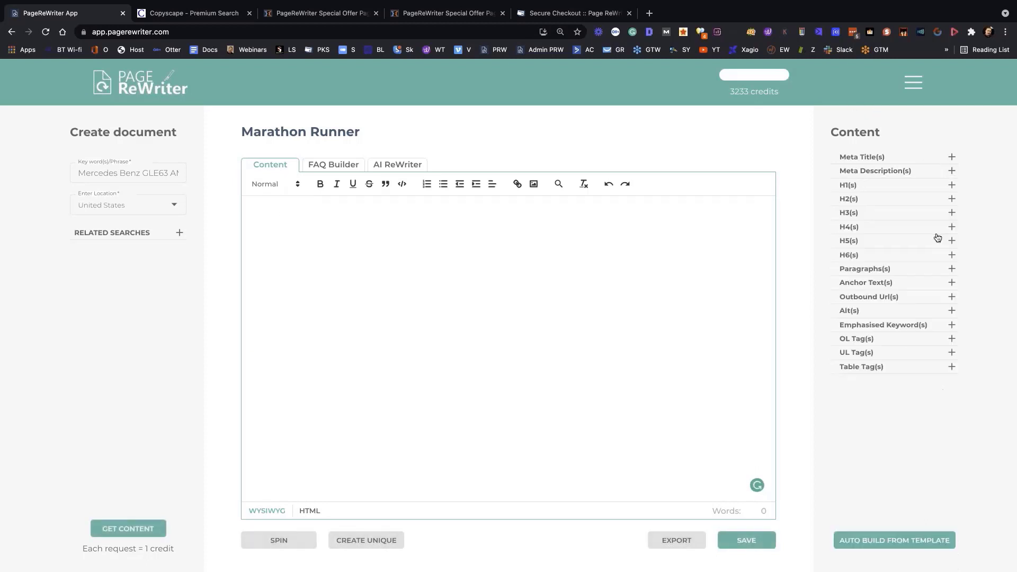
pyautogui.click(952, 268)
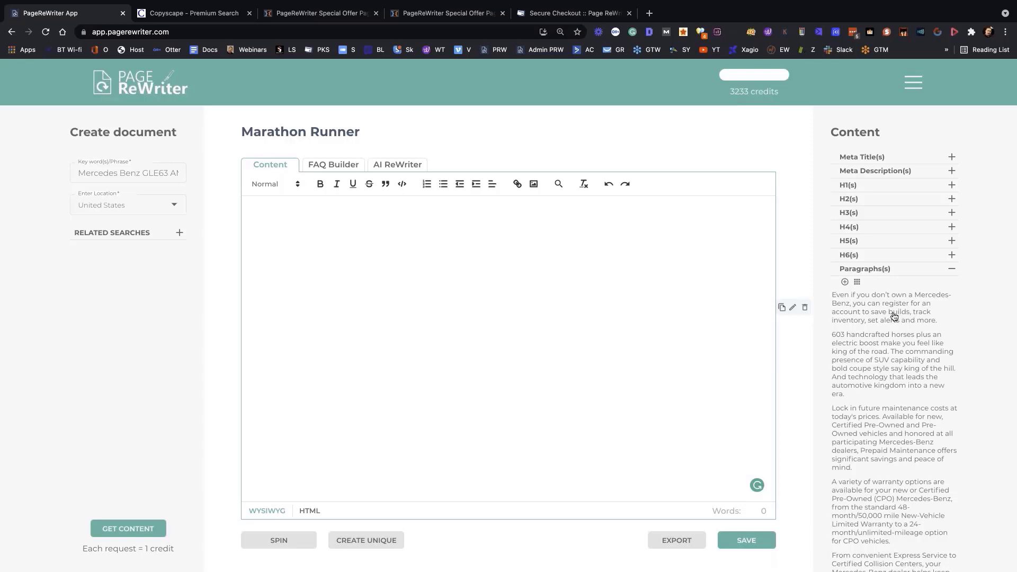
pyautogui.scroll(-1, 896, 321)
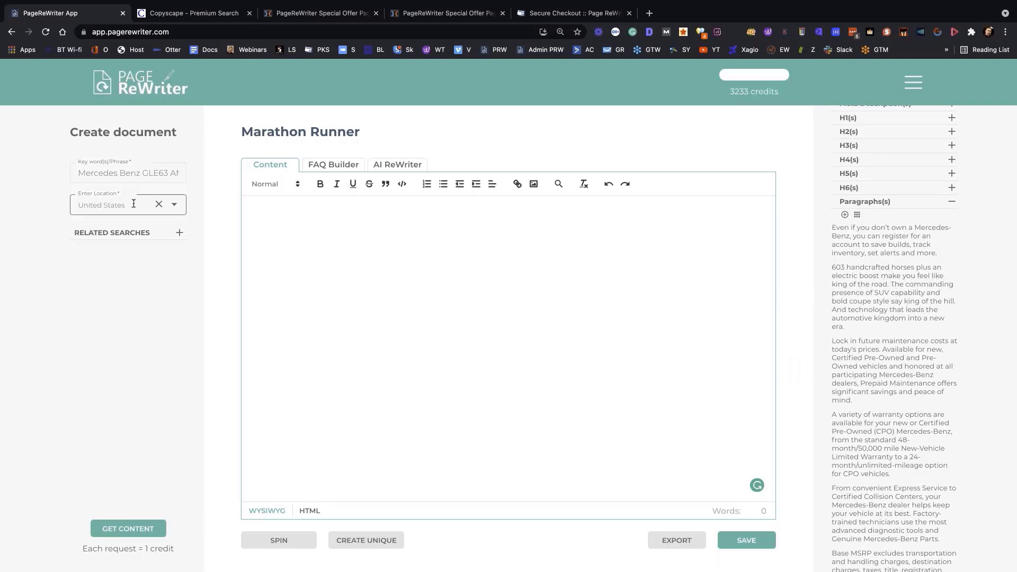
# Change the location to Australia and fetch content for the same Mercedes keyword, replacing the project's existing results
pyautogui.click(159, 204)
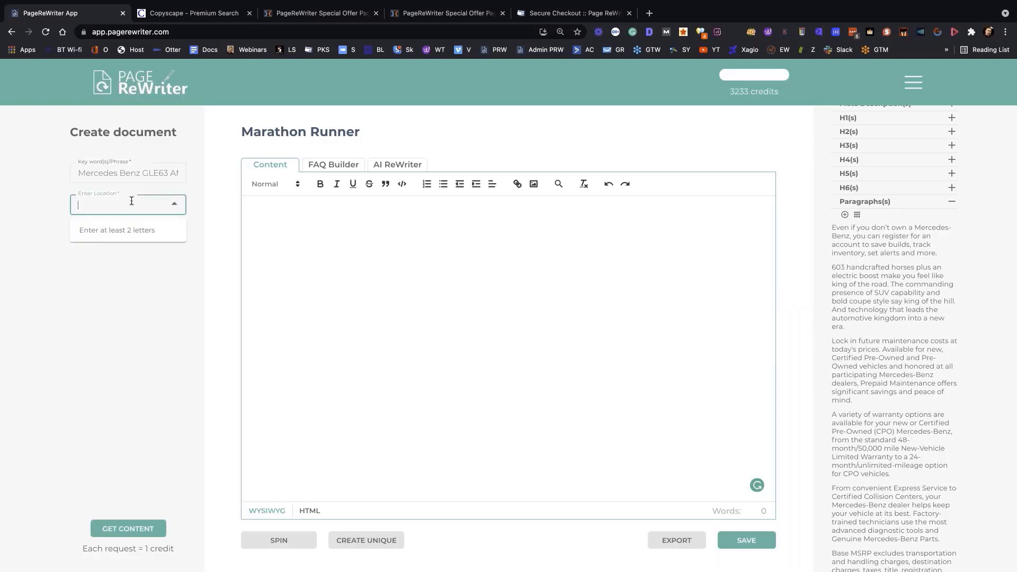
pyautogui.write('austra')
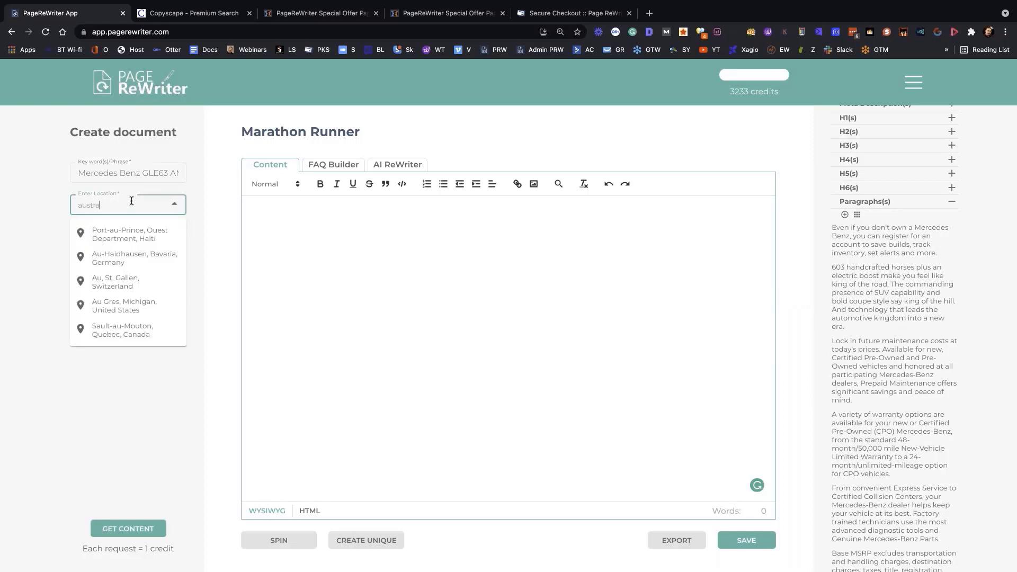
pyautogui.write('lia')
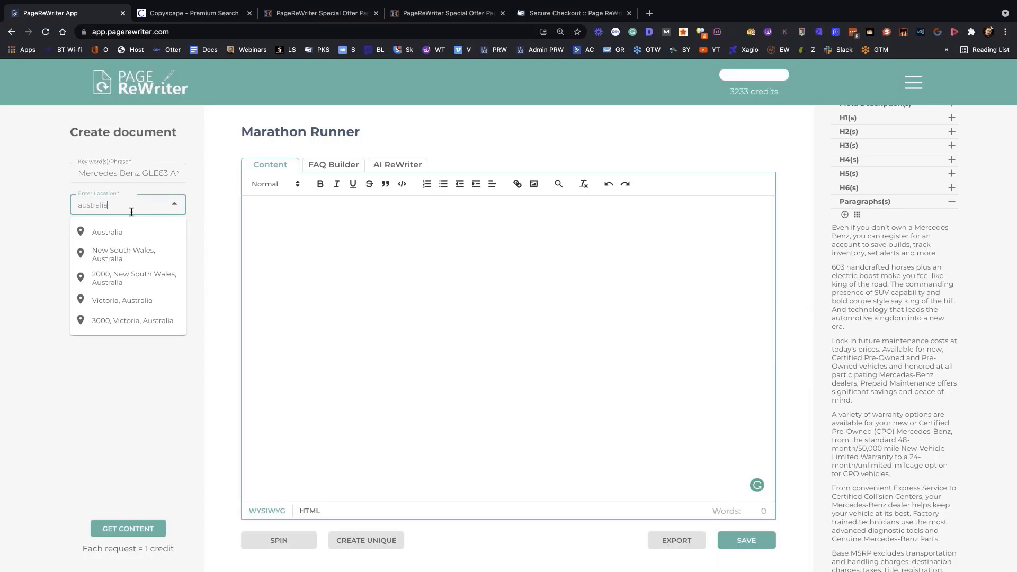
pyautogui.click(106, 232)
pyautogui.click(116, 534)
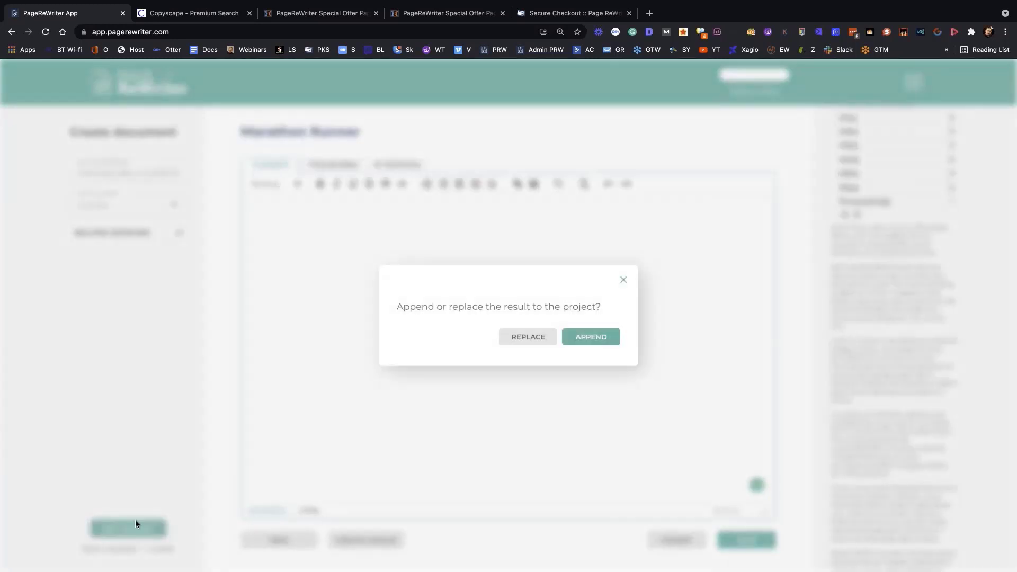
pyautogui.click(547, 341)
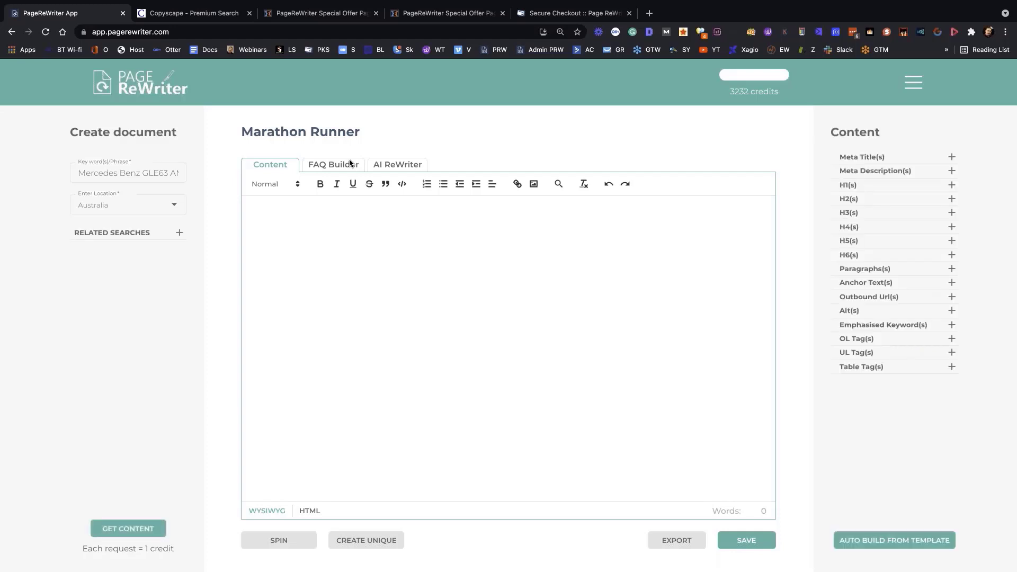
# Insert all meta titles fetched for Australia into the document and clear them out again
pyautogui.click(951, 157)
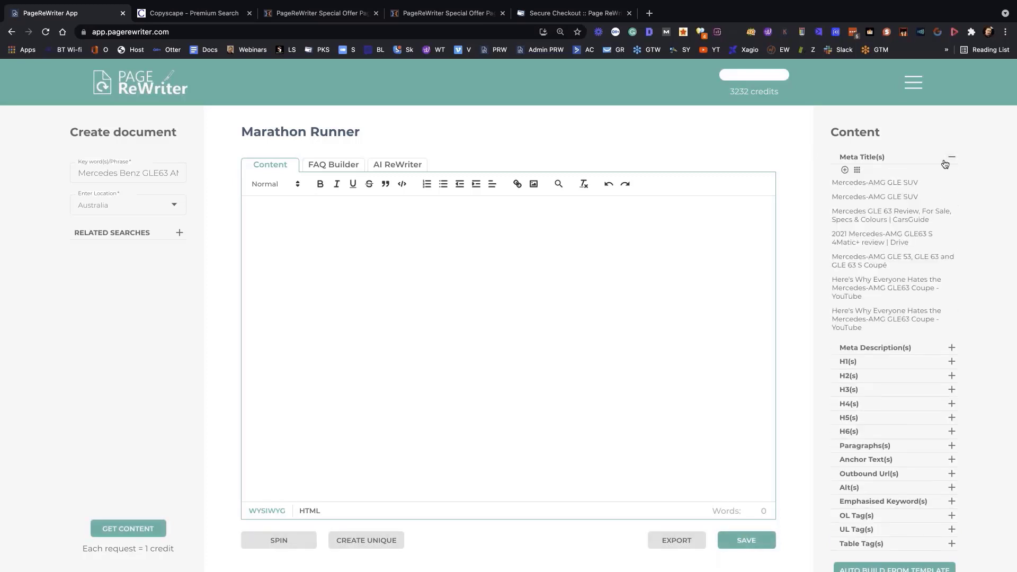
pyautogui.click(857, 170)
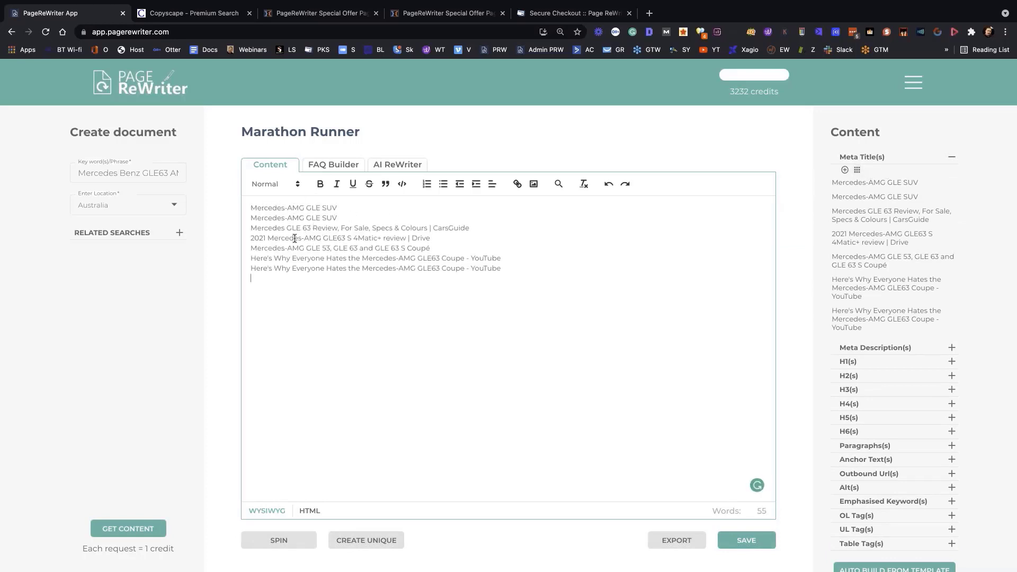
pyautogui.click(522, 272)
pyautogui.moveTo(390, 239); pyautogui.dragTo(234, 198)
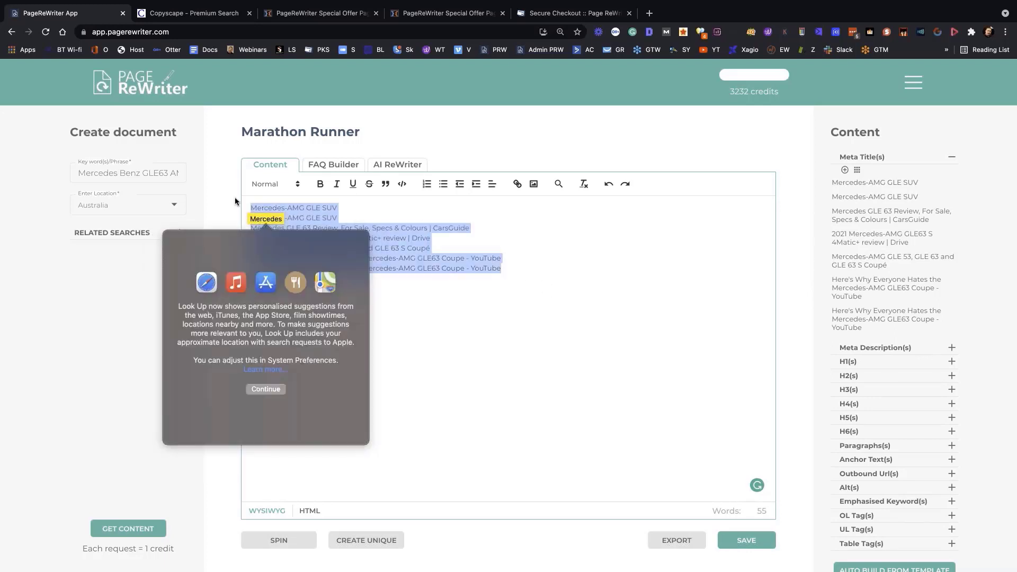
pyautogui.press('BackSpace')
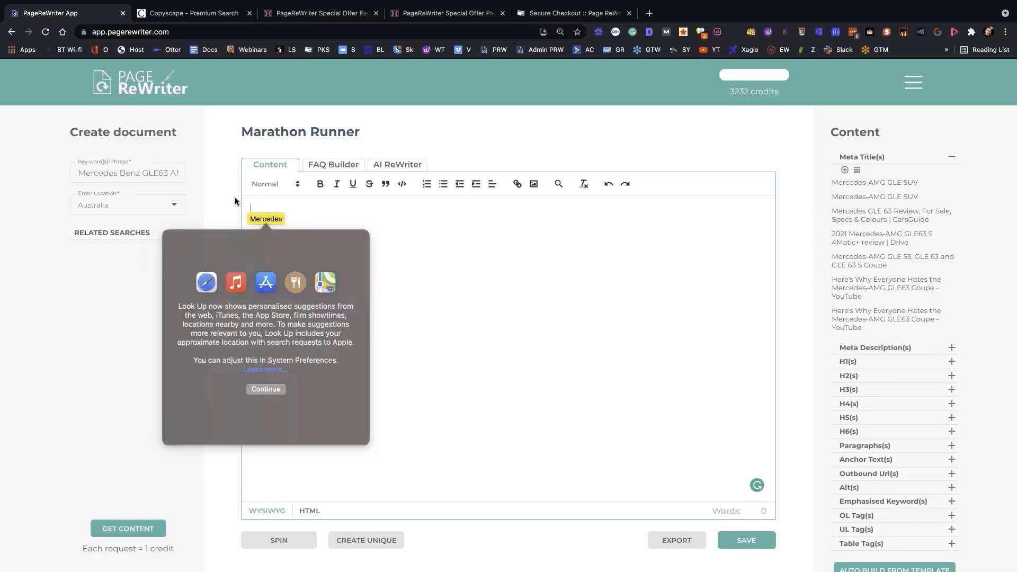
# Expand the meta descriptions fetched for Australia and examine their text
pyautogui.click(953, 349)
pyautogui.scroll(-5, 895, 318)
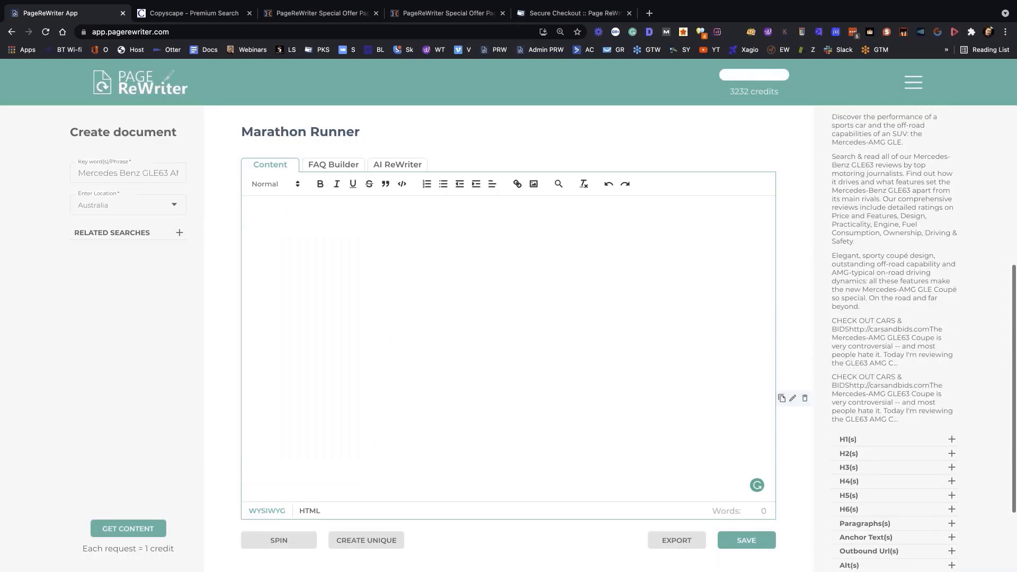
# Collapse the meta descriptions and expand the paragraphs fetched for Australia
pyautogui.scroll(3, 895, 371)
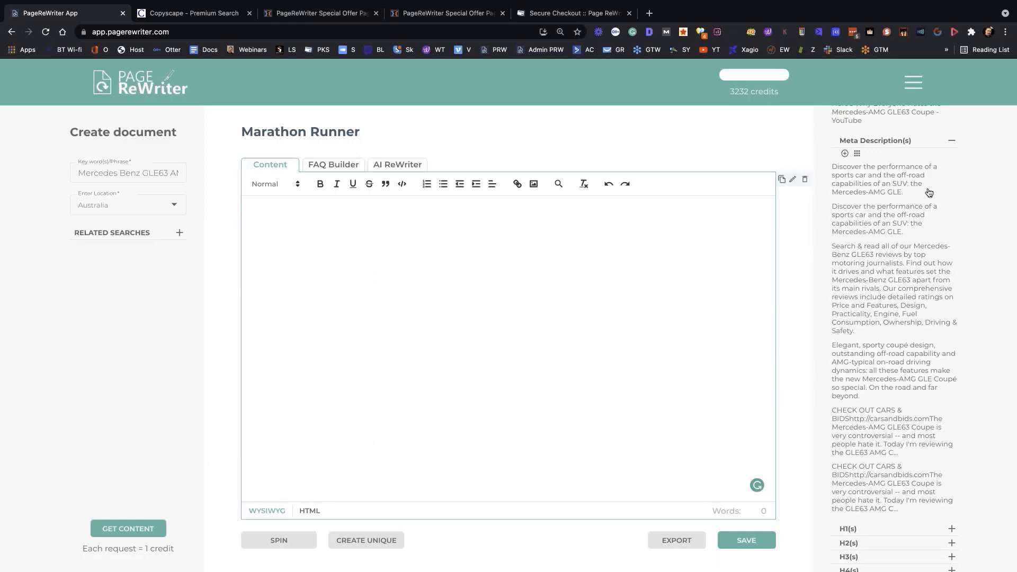
pyautogui.click(951, 142)
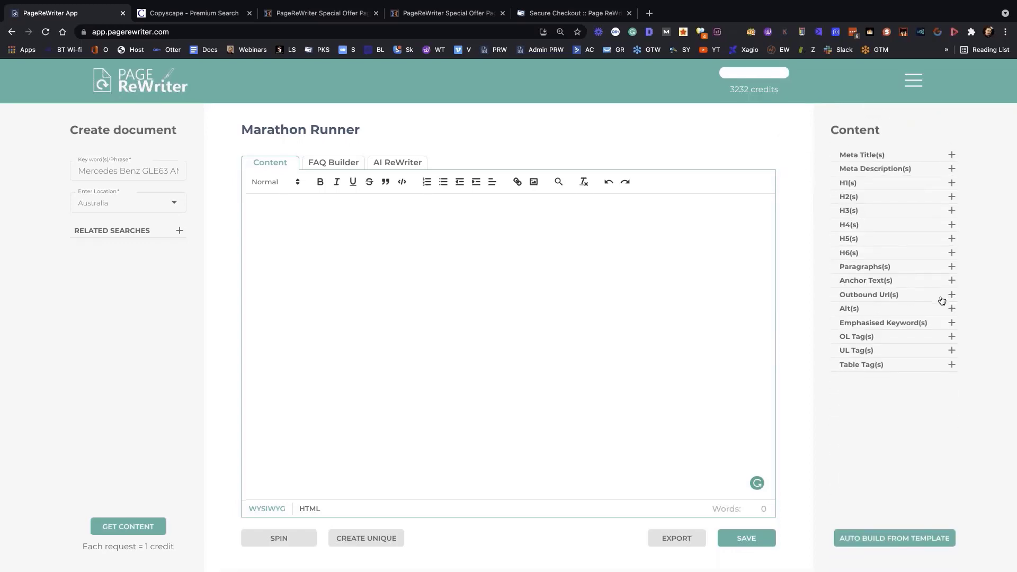
pyautogui.click(951, 269)
pyautogui.scroll(-3, 927, 328)
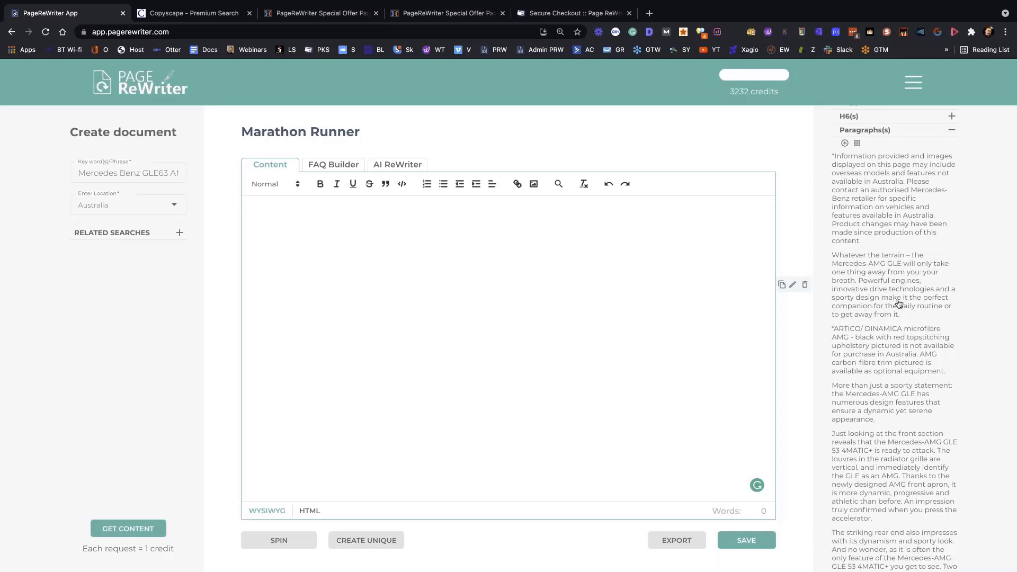
# Insert the fetched paragraphs beginning "Whatever the terrain", "More than just a sporty statement" and "Powerful sound and appearance" into the document
pyautogui.click(865, 292)
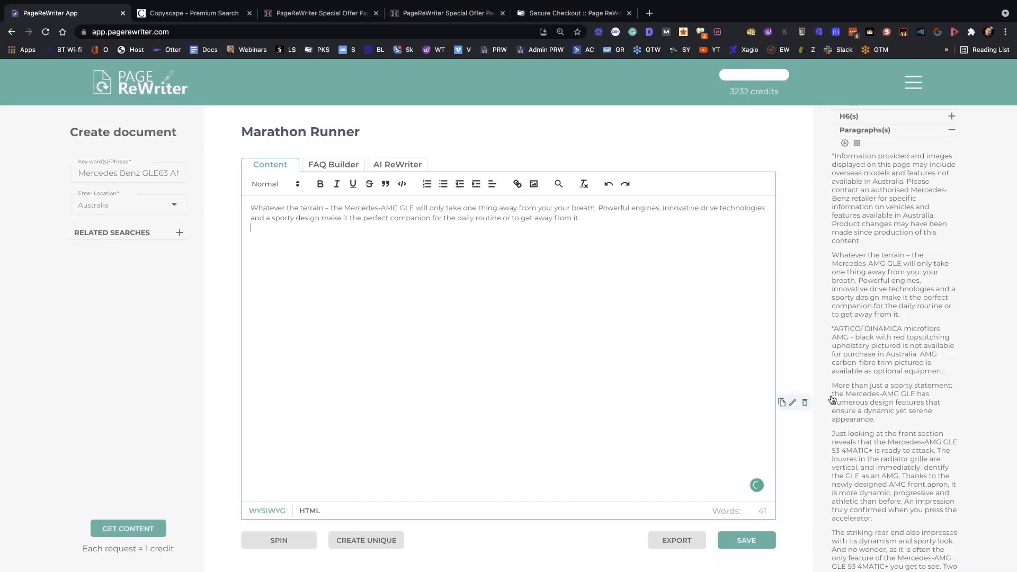
pyautogui.scroll(-3, 872, 318)
pyautogui.click(872, 310)
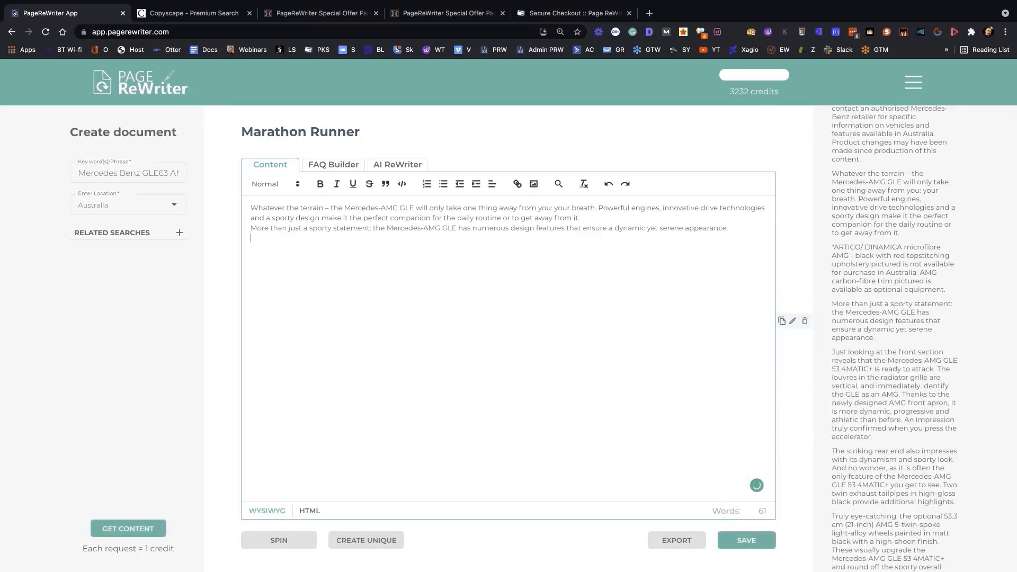
pyautogui.scroll(-10, 866, 384)
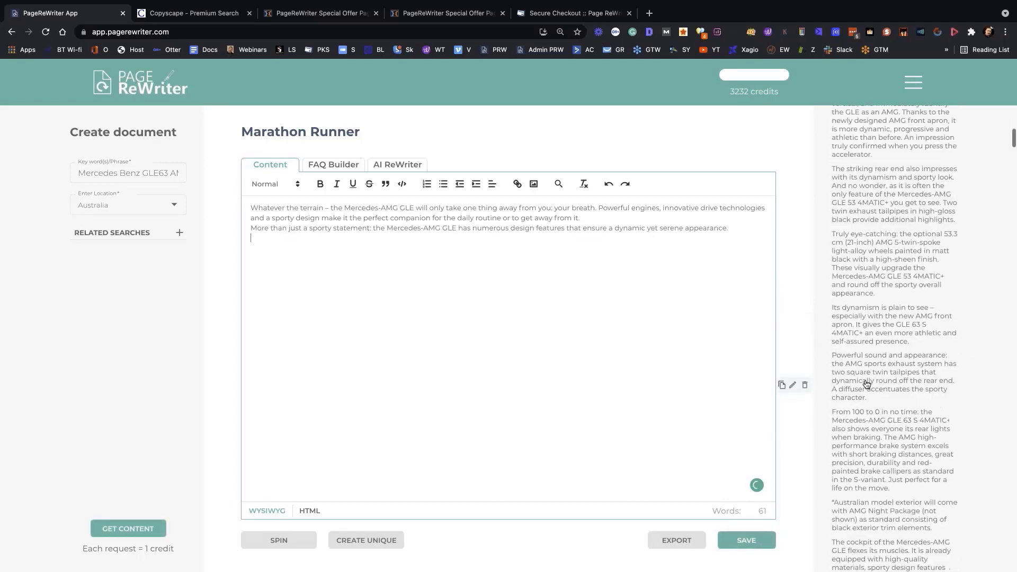
pyautogui.click(879, 339)
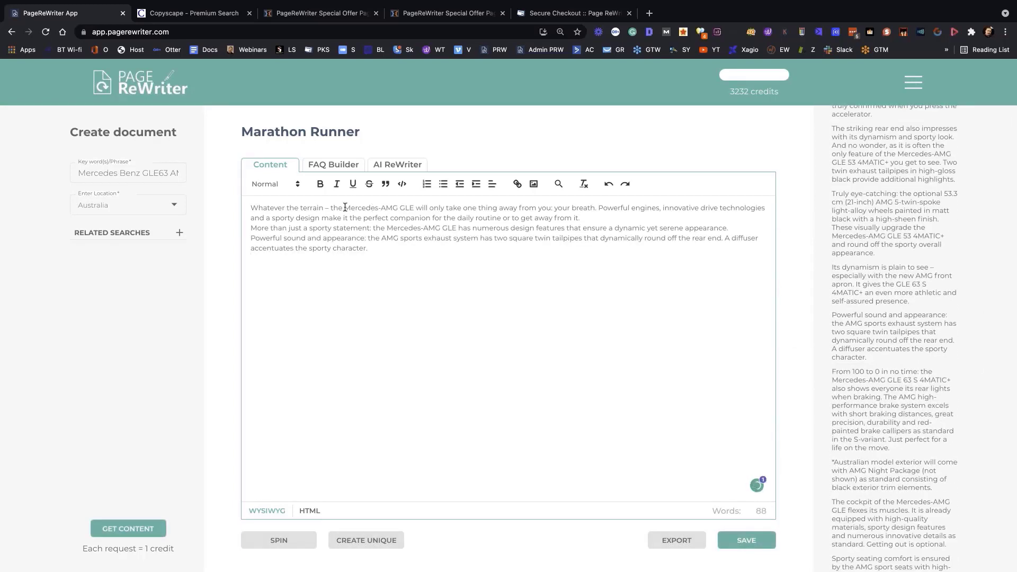
# Check the AI ReWriter's source and rewritten text, and return to the document content with the fetched paragraphs collapsed
pyautogui.hotkey('ctrl', 'a')
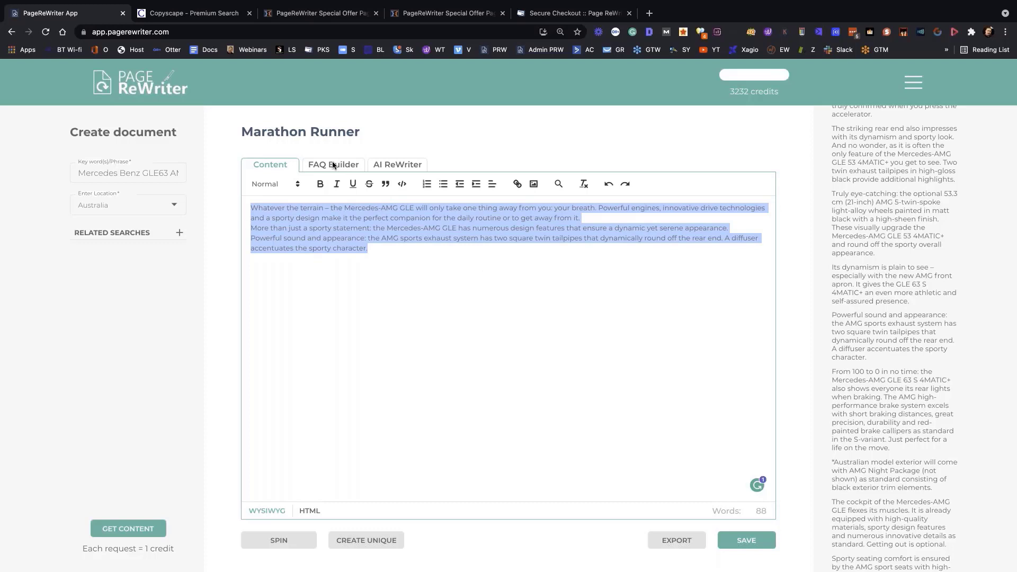
pyautogui.click(402, 167)
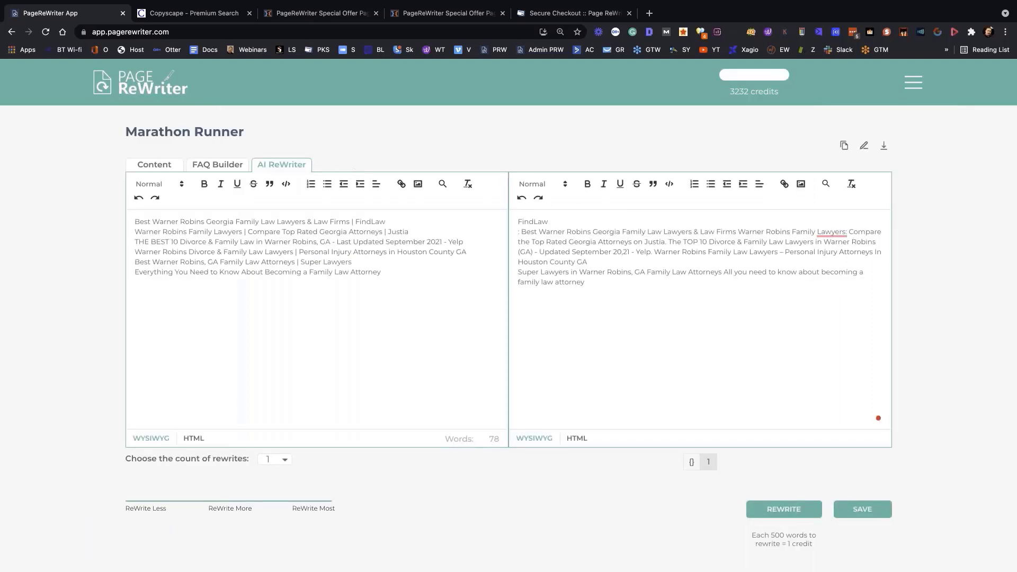
pyautogui.click(152, 165)
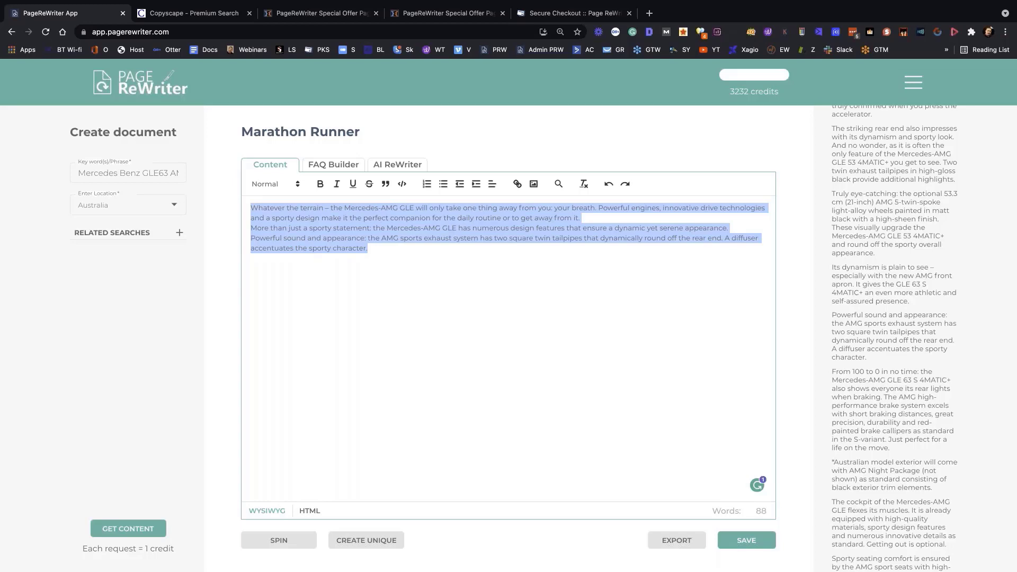
pyautogui.scroll(10, 889, 215)
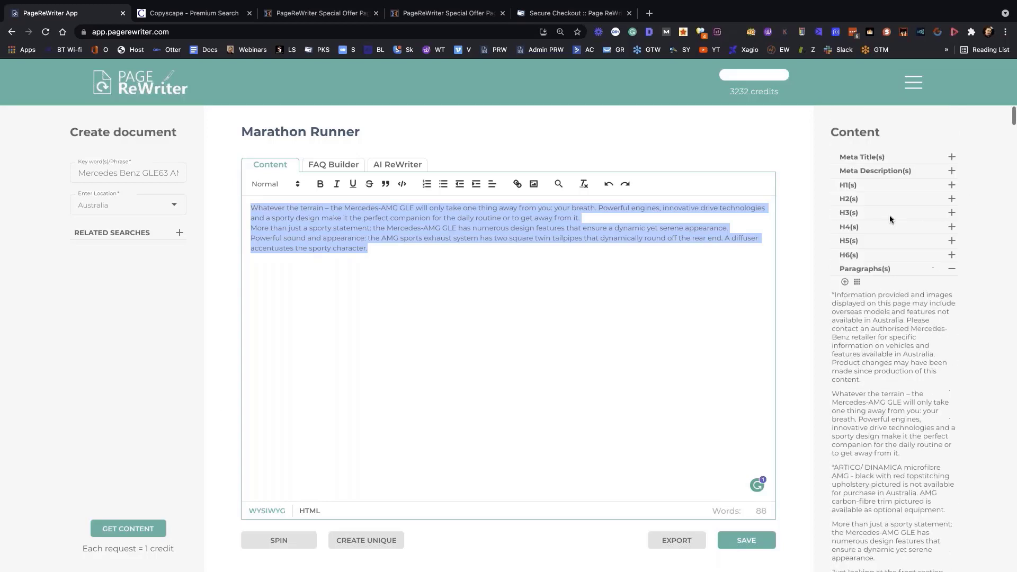
pyautogui.click(953, 270)
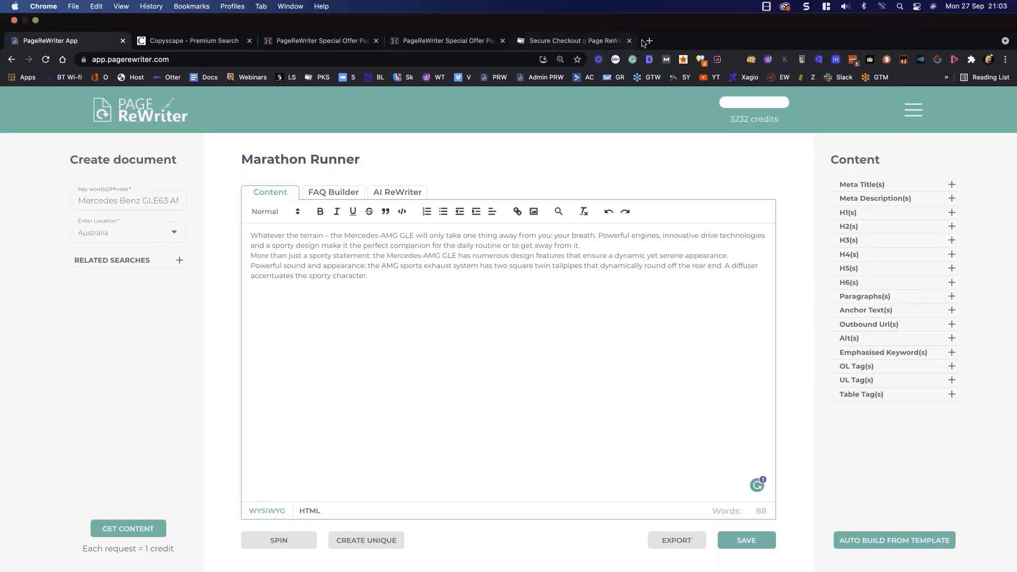
# Search Google in a new browser tab for "best hairdryer" and look through the results
pyautogui.press('super+t')
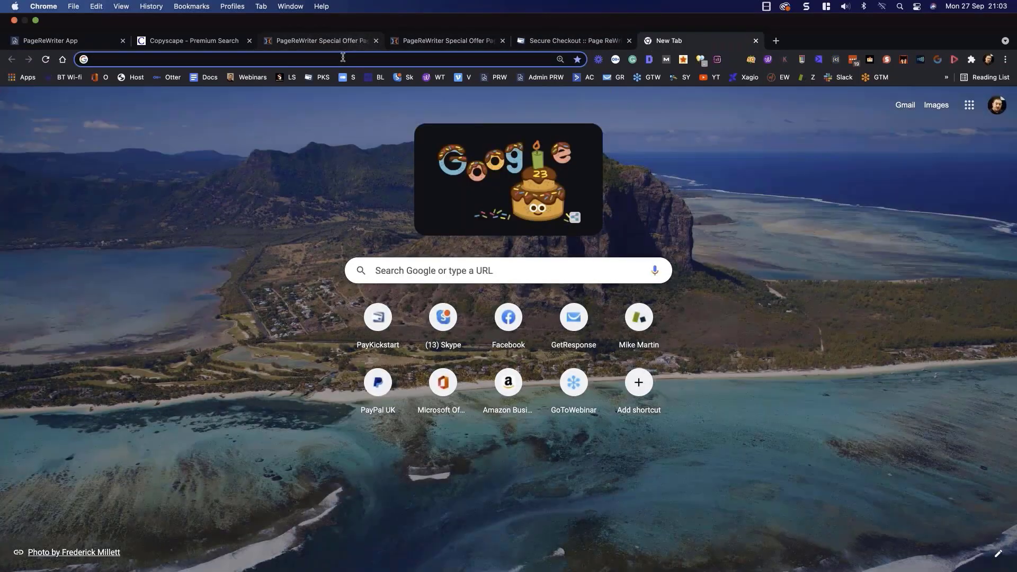
pyautogui.write('best ha')
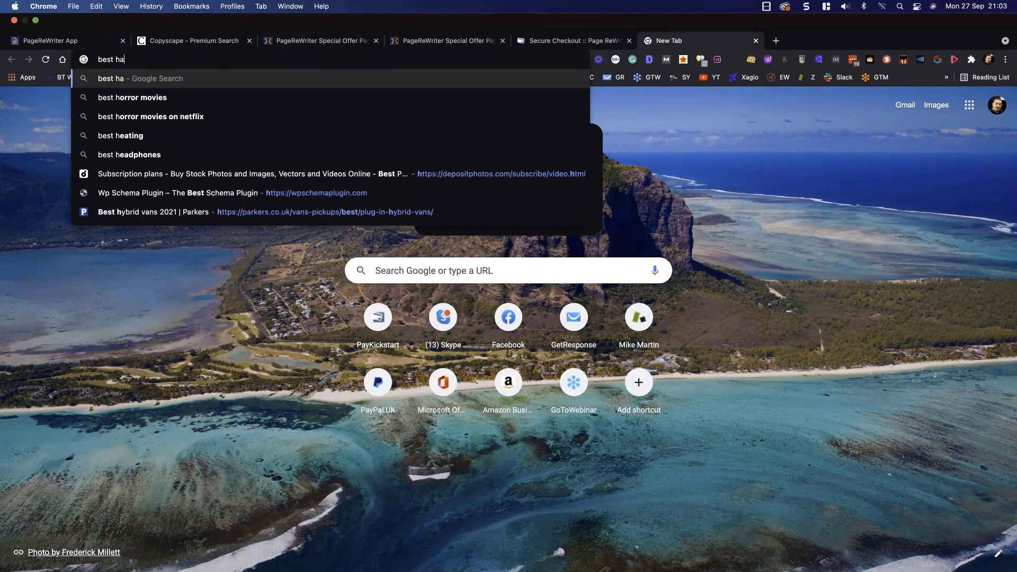
pyautogui.write('irdryer')
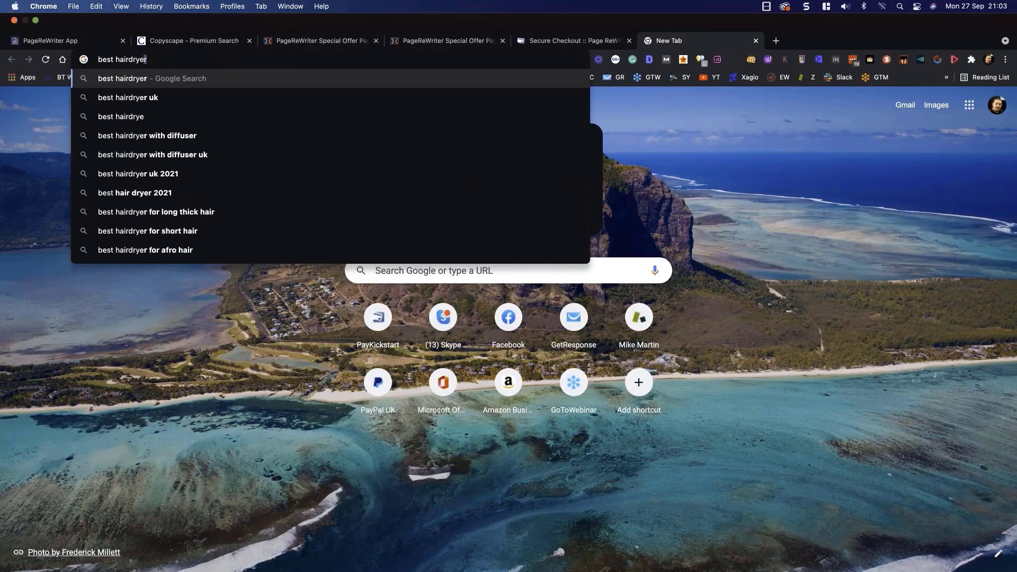
pyautogui.press('Return')
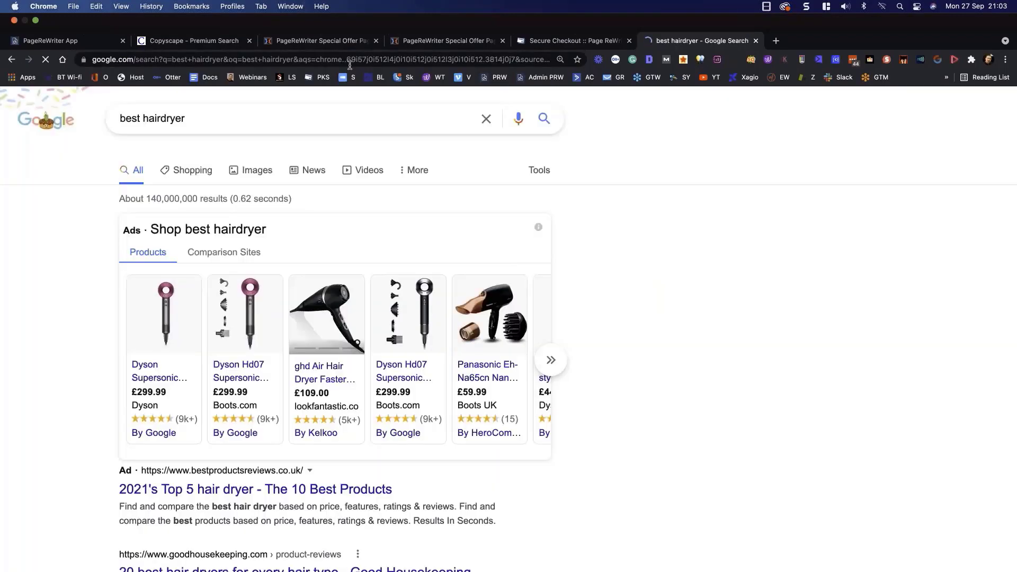
pyautogui.scroll(-5, 197, 286)
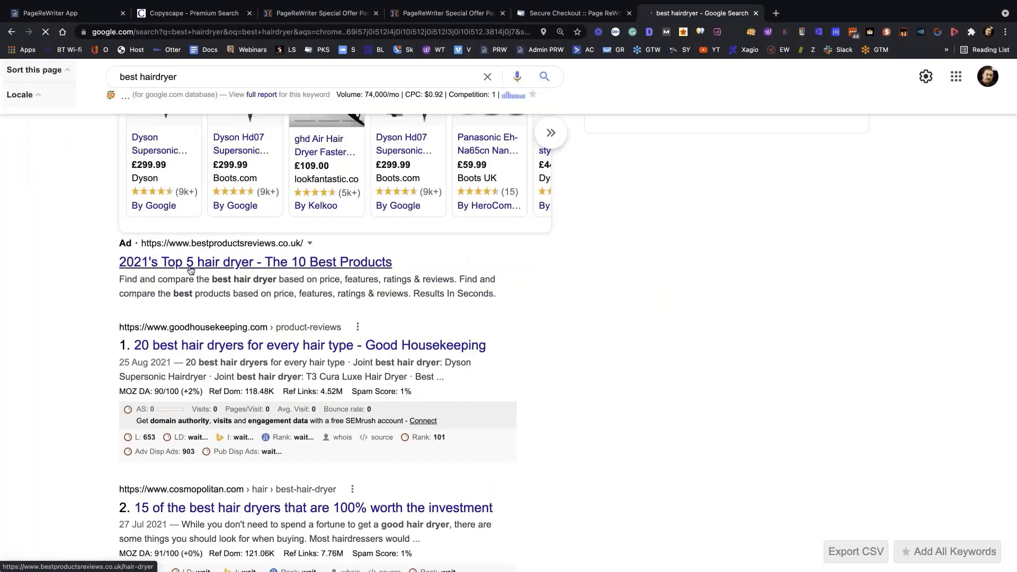
pyautogui.scroll(-6, 197, 287)
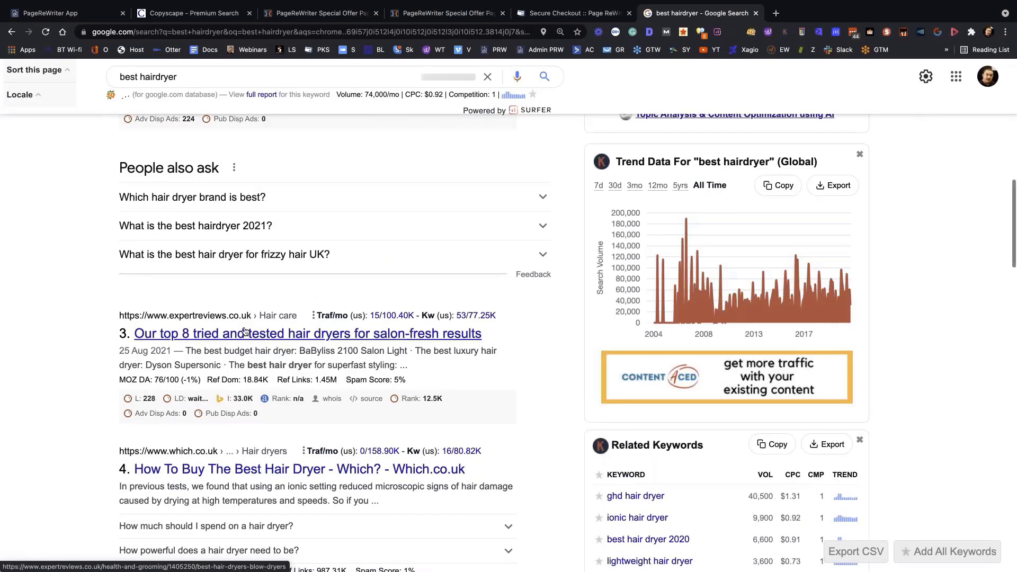
pyautogui.scroll(-3, 197, 286)
pyautogui.scroll(3, 209, 293)
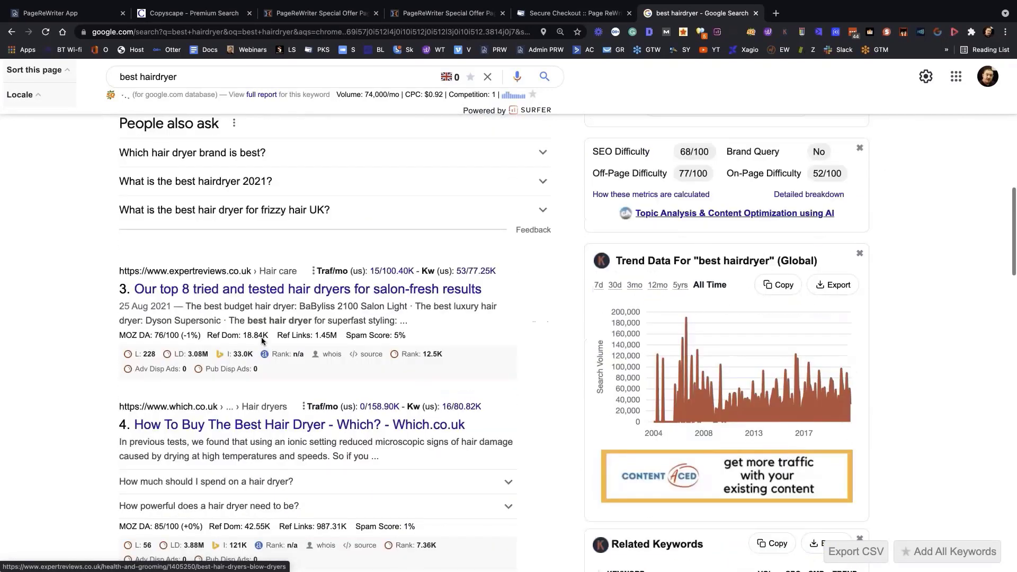
# Open the Expert Reviews article on the top 8 hair dryers, accept all cookies and examine its product reviews
pyautogui.click(209, 290)
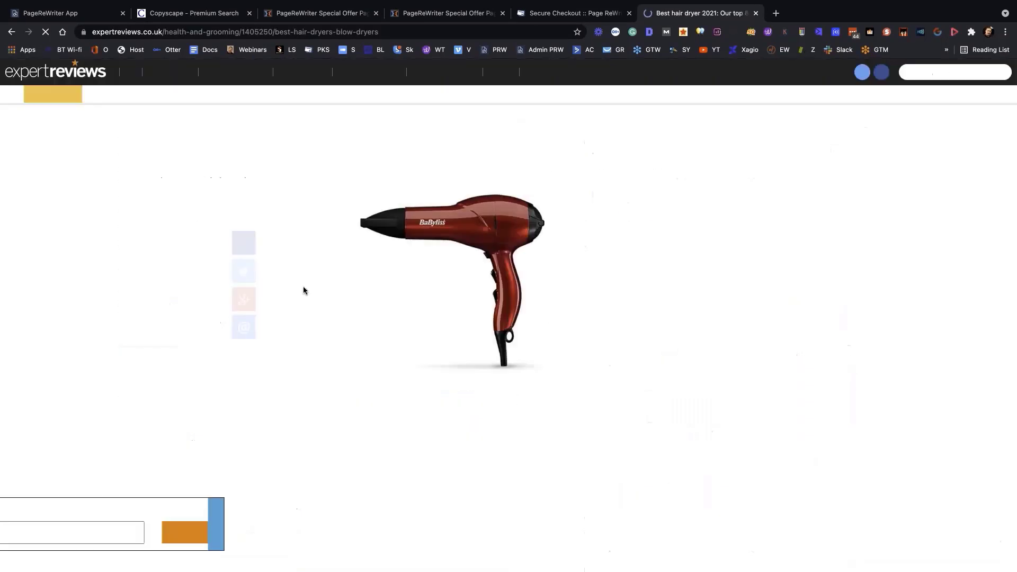
pyautogui.scroll(-10, 325, 355)
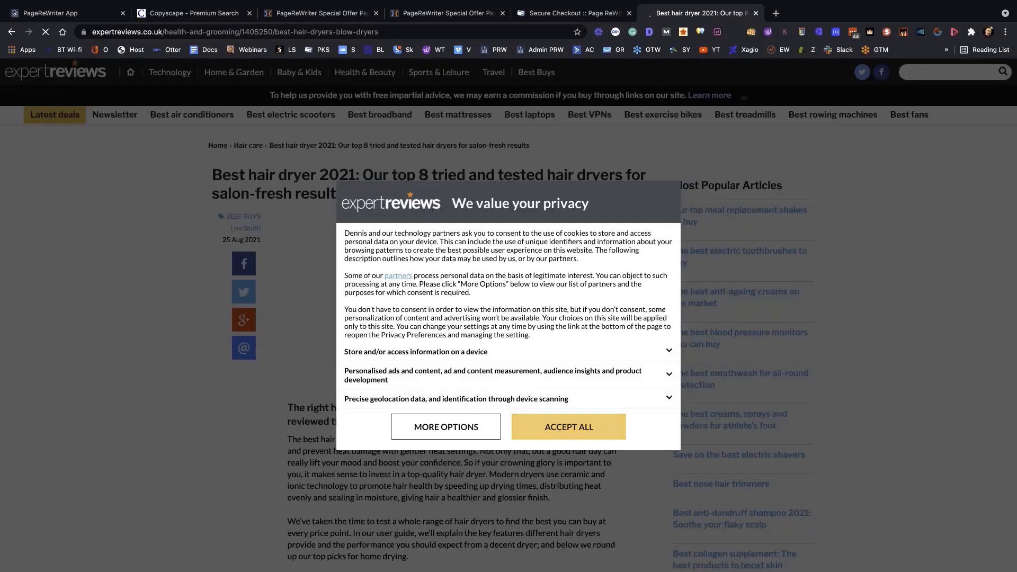
pyautogui.click(550, 428)
pyautogui.scroll(-8, 532, 458)
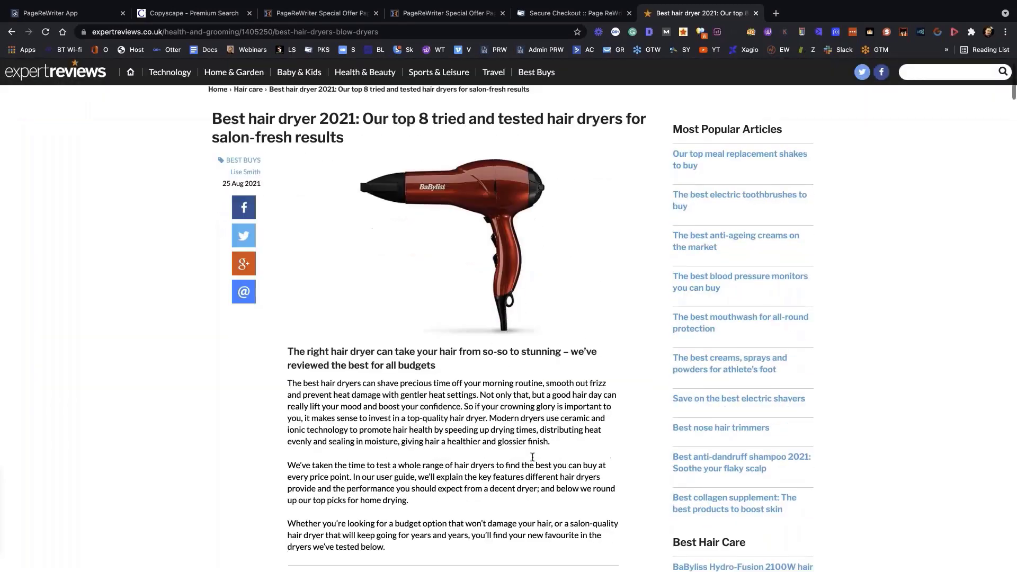
pyautogui.scroll(-18, 450, 286)
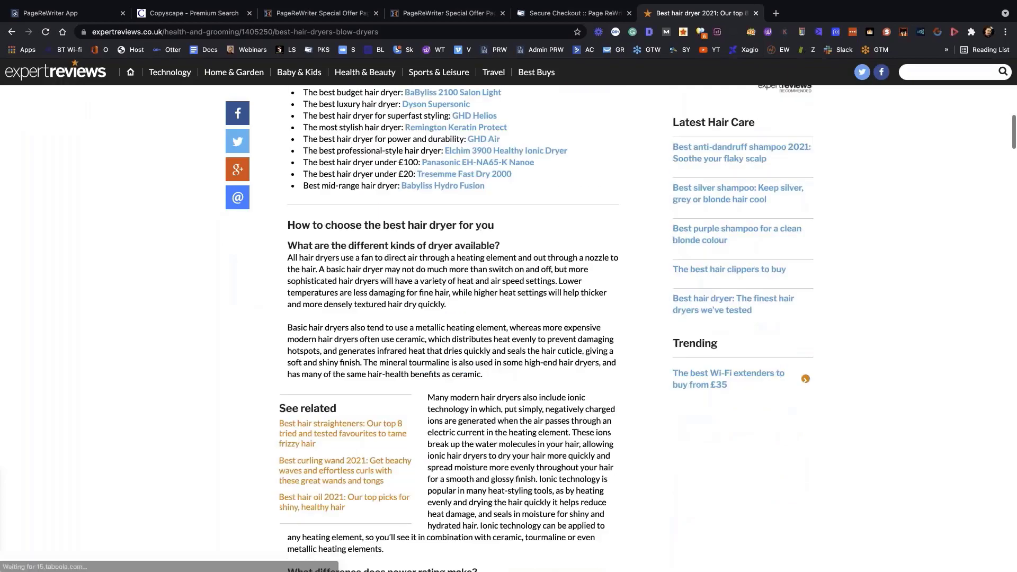
pyautogui.scroll(-16, 451, 286)
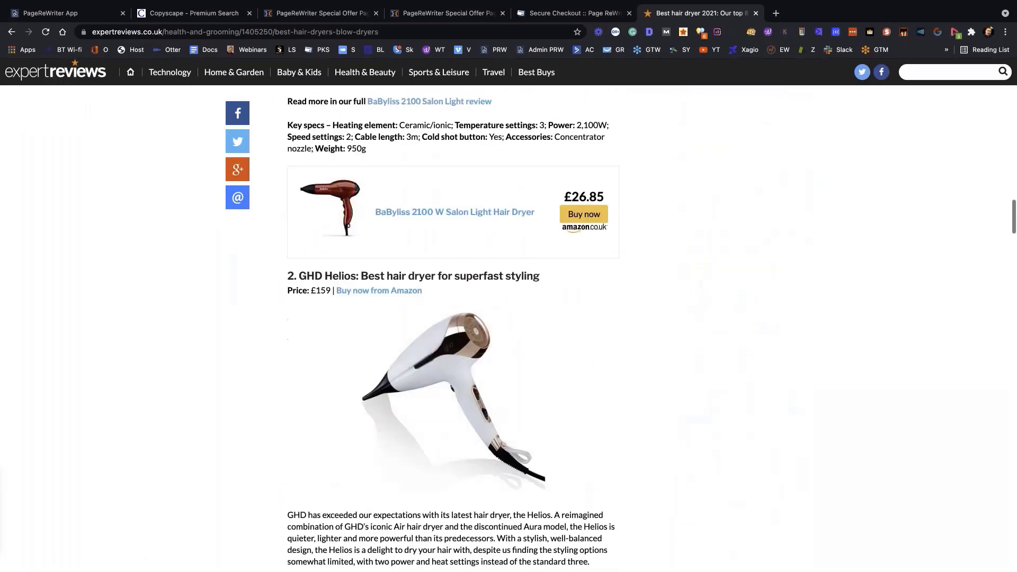
pyautogui.scroll(-16, 451, 286)
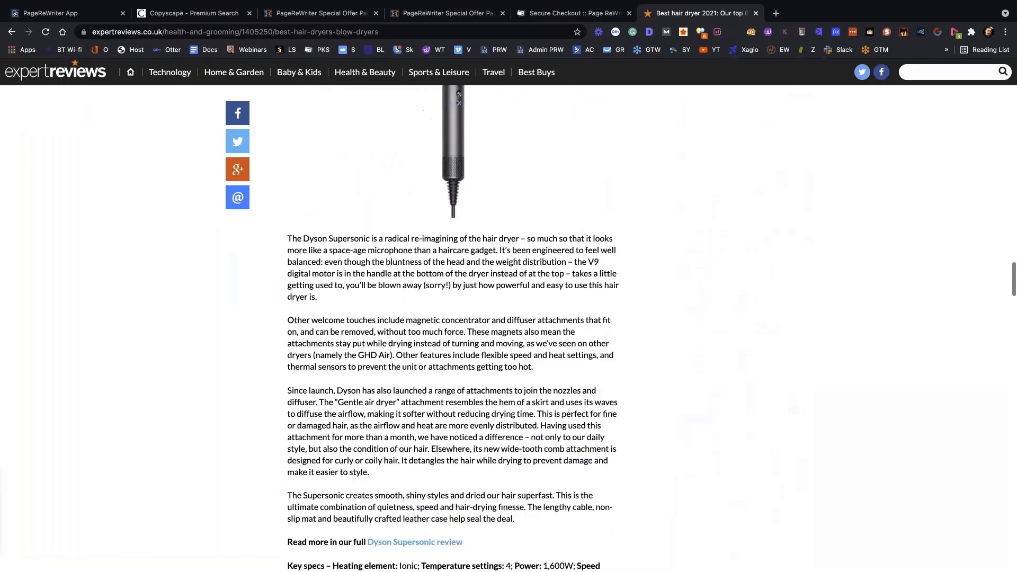
pyautogui.scroll(-10, 450, 318)
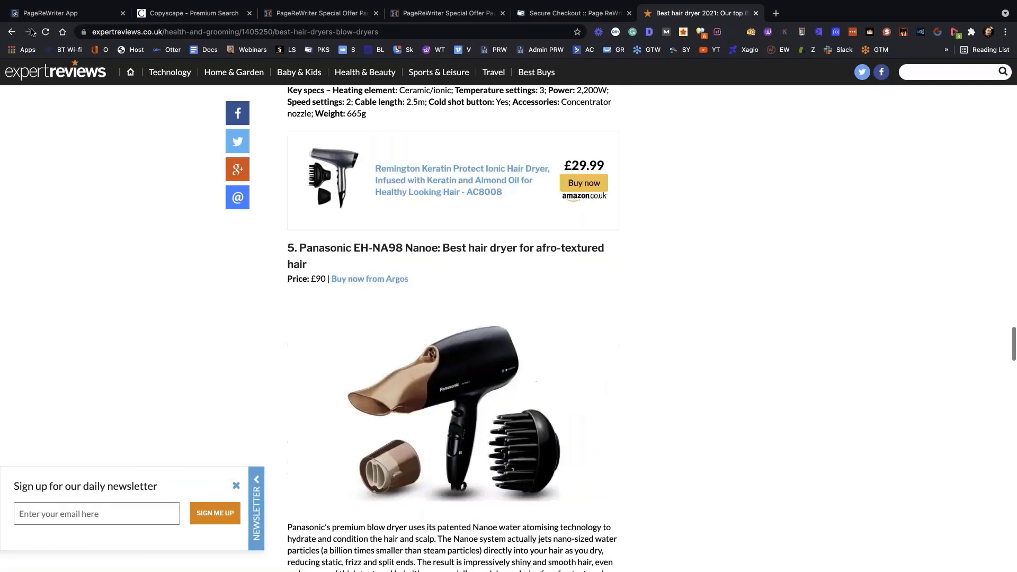
# Return to the Google results and search for "best car for old people"
pyautogui.click(10, 33)
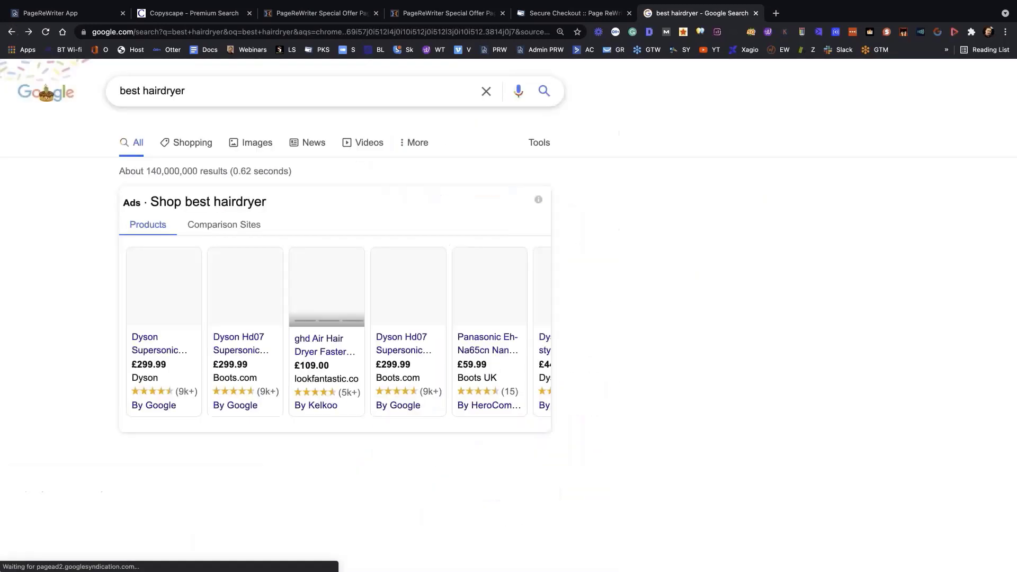
pyautogui.scroll(10, 223, 140)
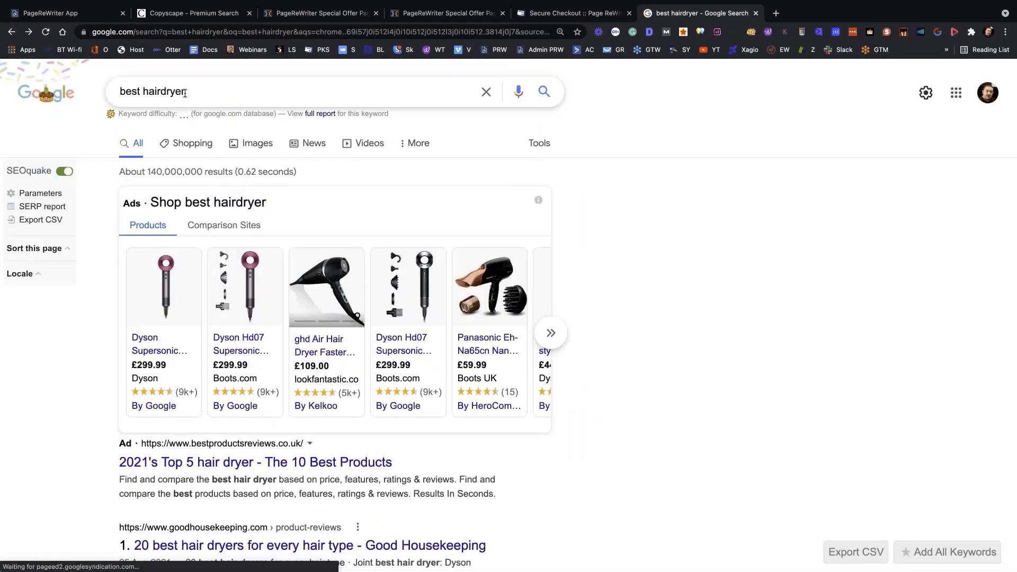
pyautogui.doubleClick(164, 91)
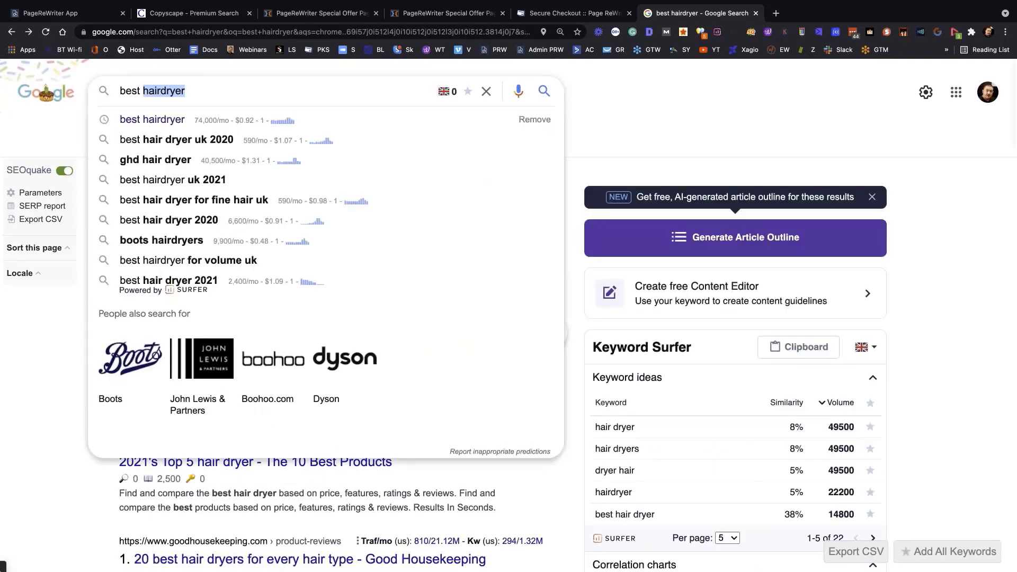
pyautogui.write('car ')
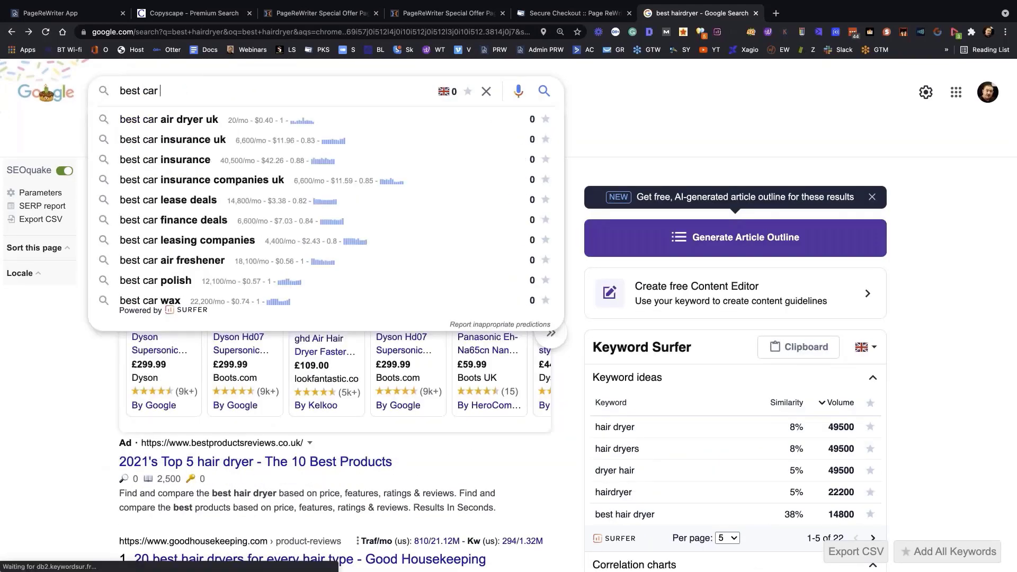
pyautogui.write('for old p')
pyautogui.write('eople')
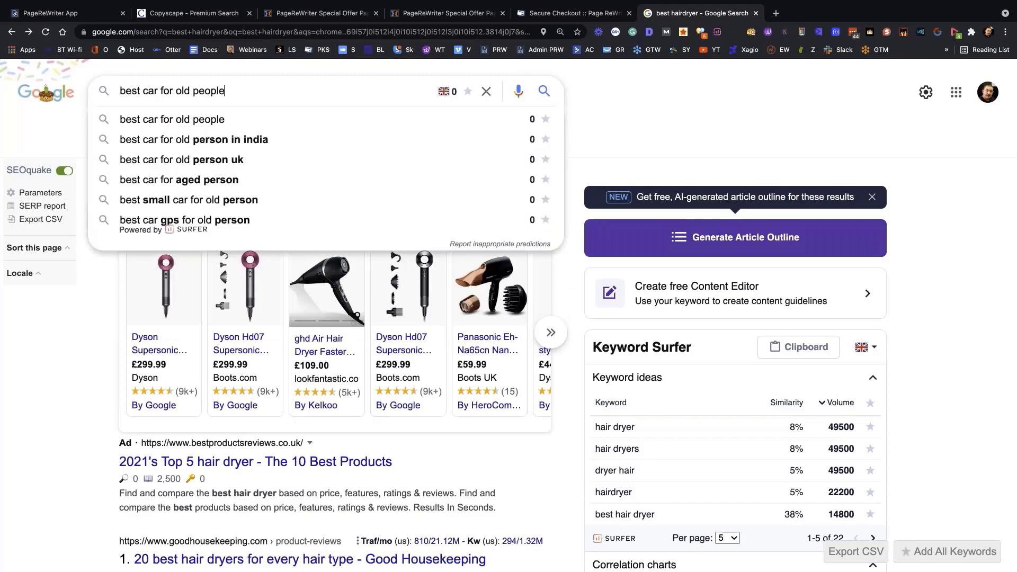
pyautogui.press('Return')
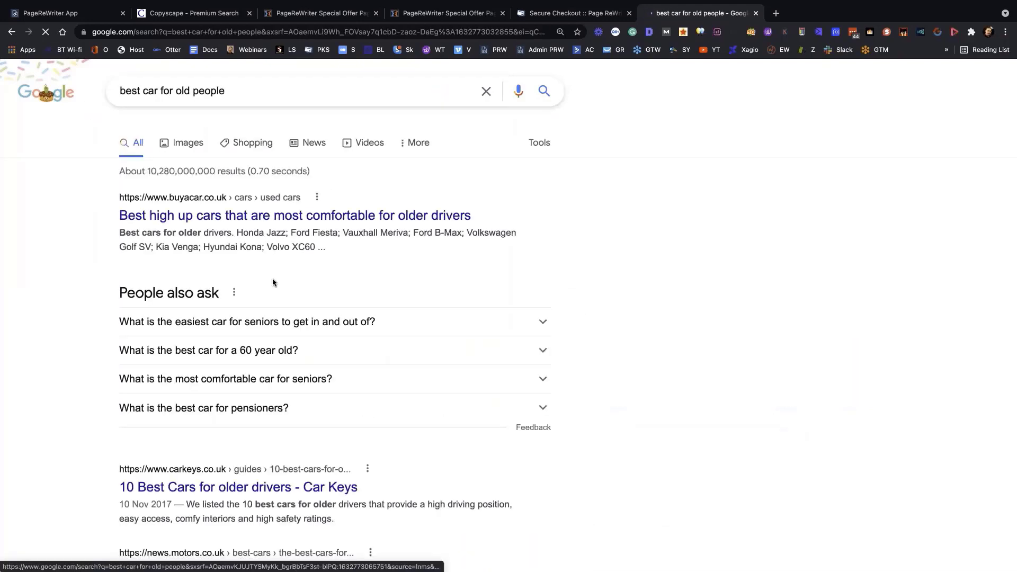
# Look through the car results and open the Age Co article "Best cars for older drivers"
pyautogui.scroll(-20, 274, 288)
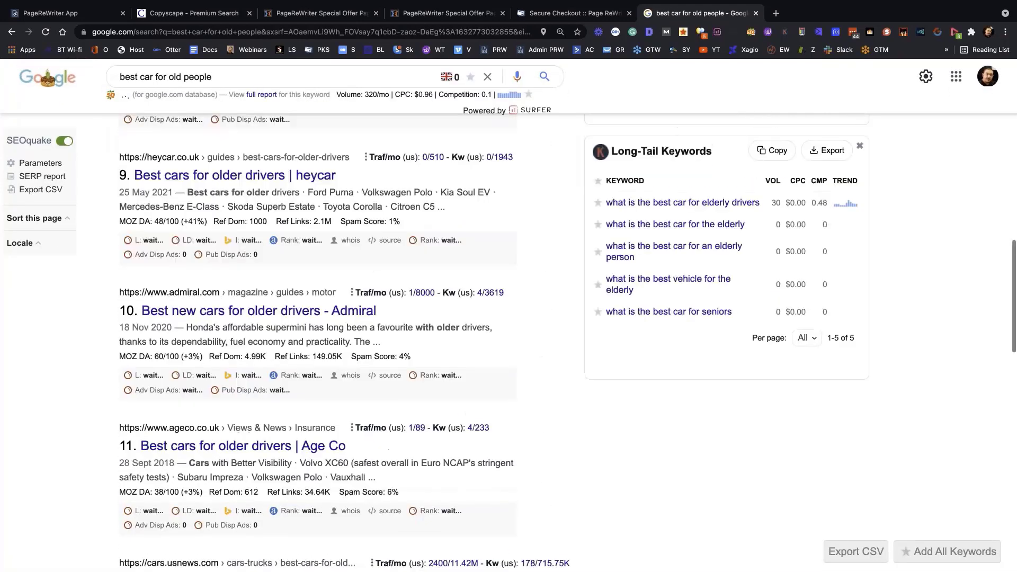
pyautogui.scroll(-1, 210, 382)
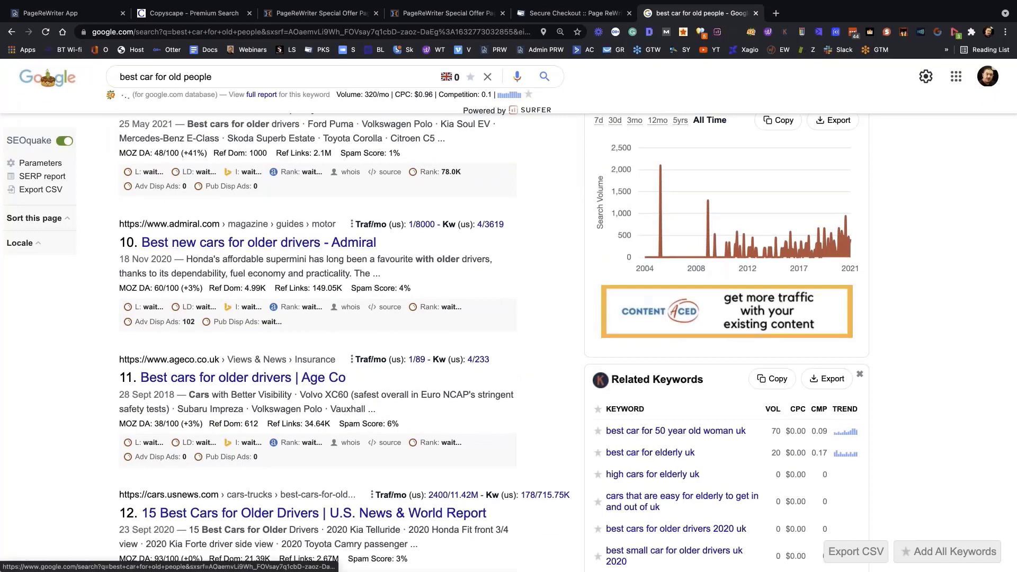
pyautogui.click(210, 379)
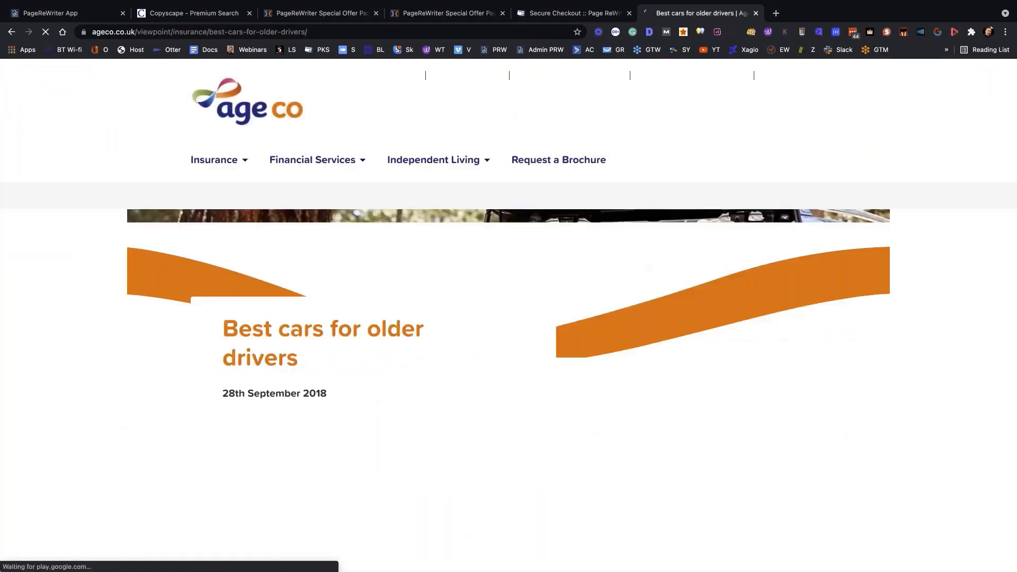
# Accept all cookies on the Age Co article and read through its car recommendations for older drivers
pyautogui.scroll(-9, 592, 247)
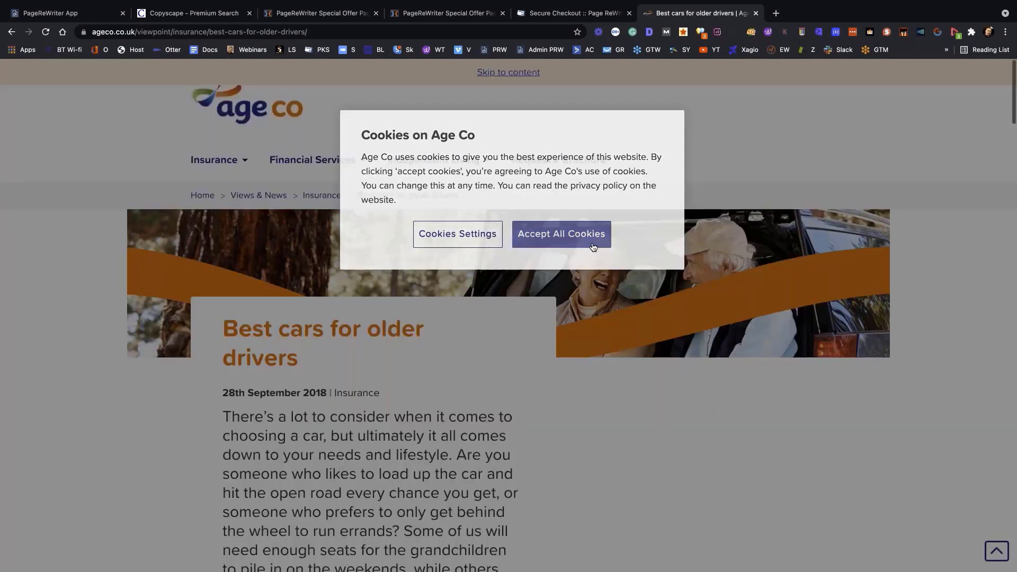
pyautogui.click(593, 247)
pyautogui.scroll(-7, 490, 328)
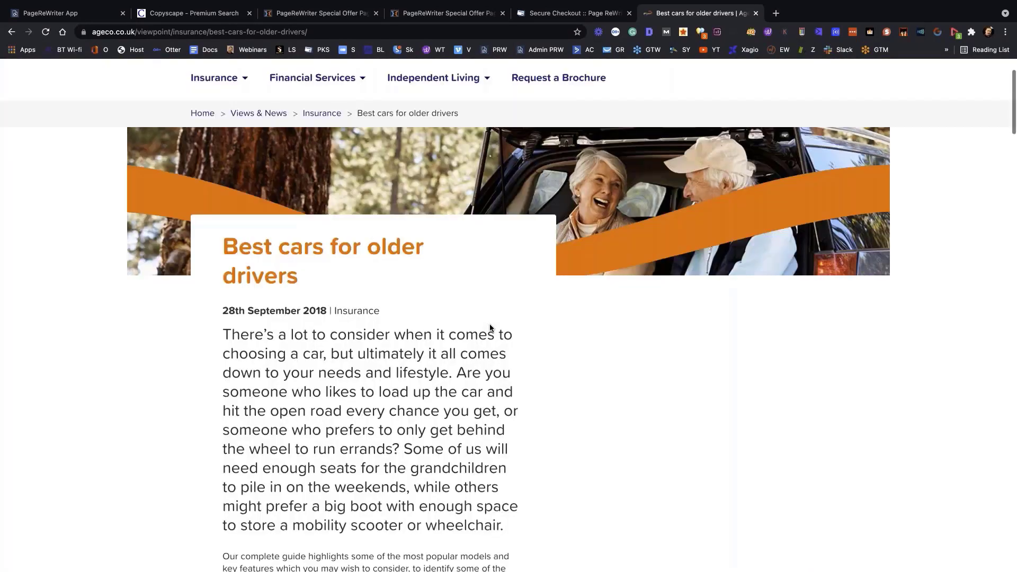
pyautogui.scroll(-14, 490, 328)
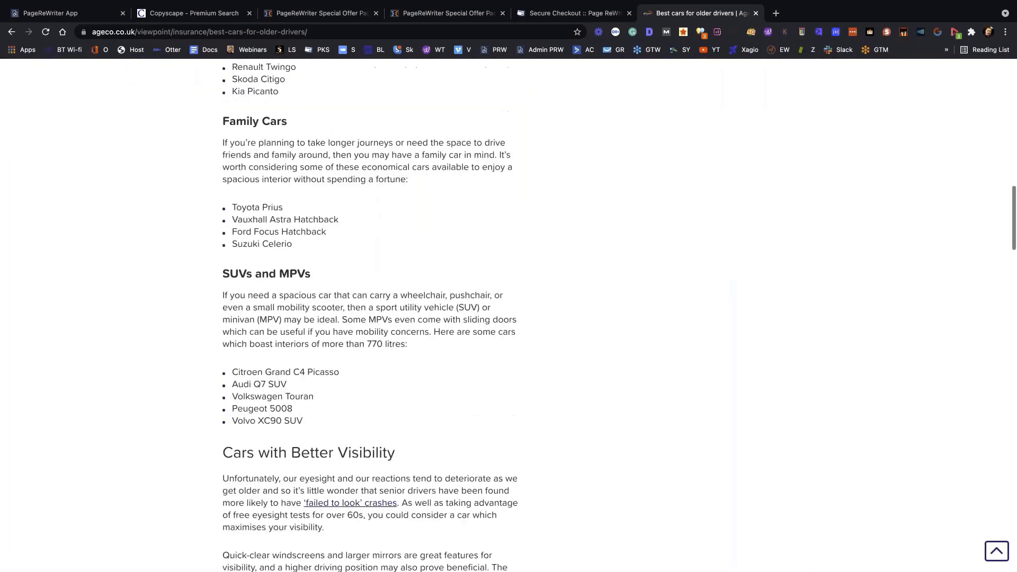
pyautogui.scroll(-16, 508, 312)
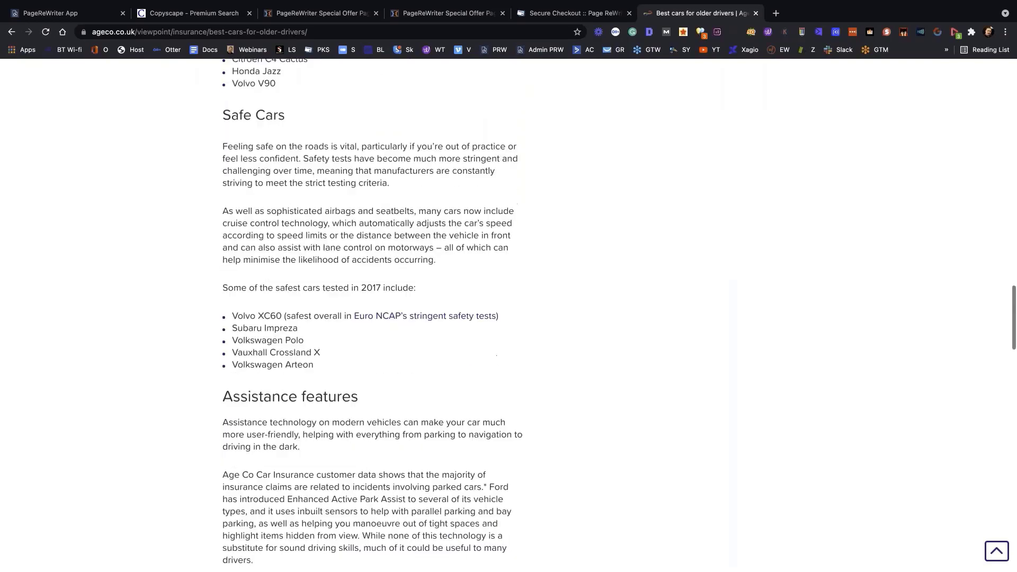
pyautogui.scroll(-12, 508, 313)
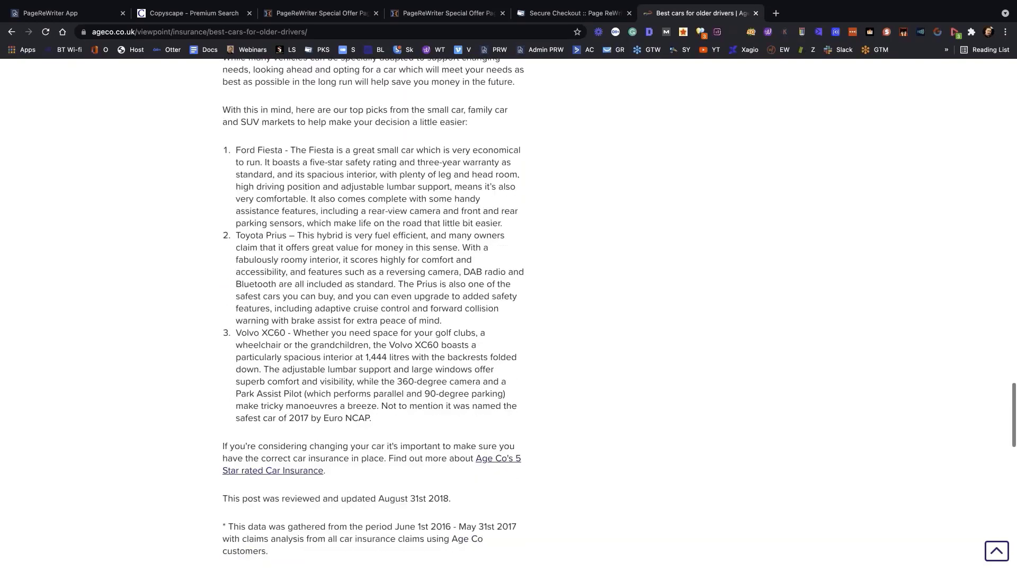
pyautogui.scroll(-13, 508, 312)
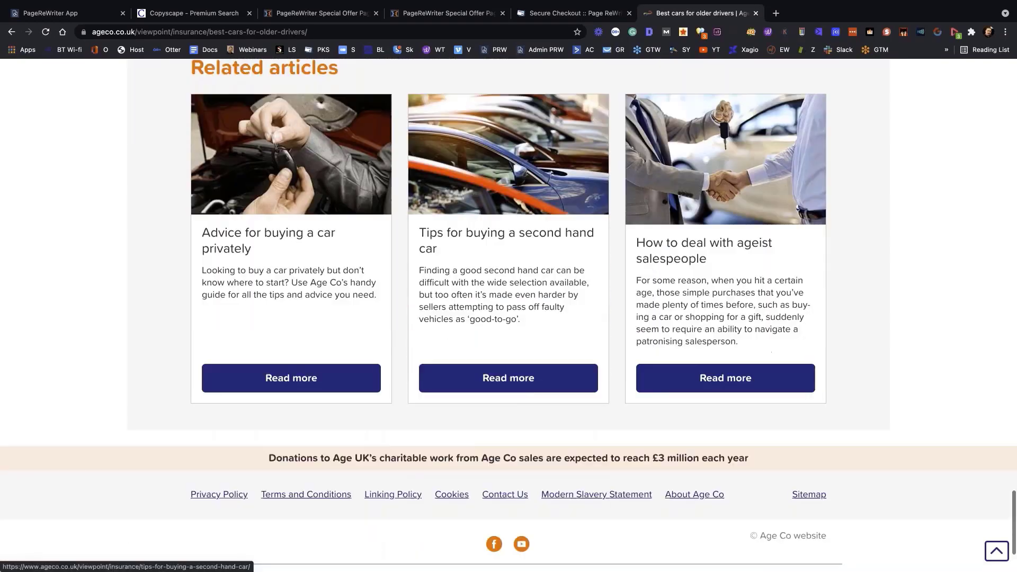
pyautogui.scroll(20, 509, 312)
pyautogui.scroll(20, 508, 312)
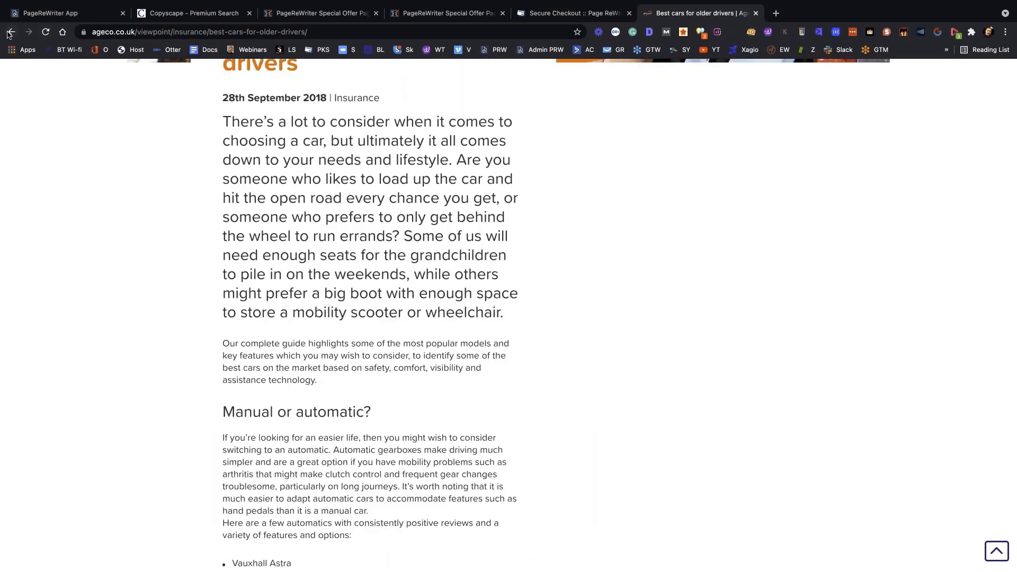
# Return to the Google car results and select the whole search query
pyautogui.click(9, 33)
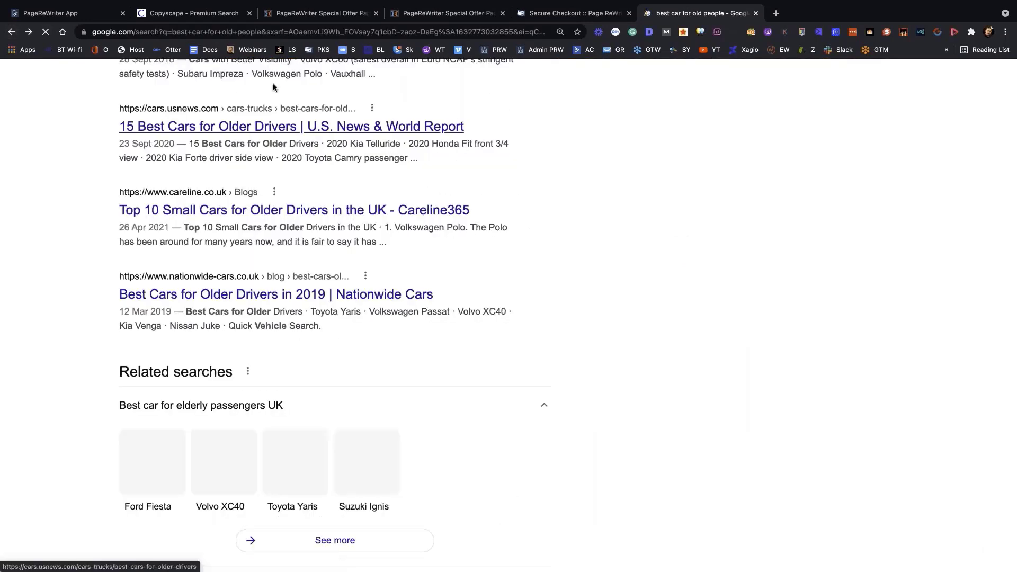
pyautogui.scroll(20, 279, 207)
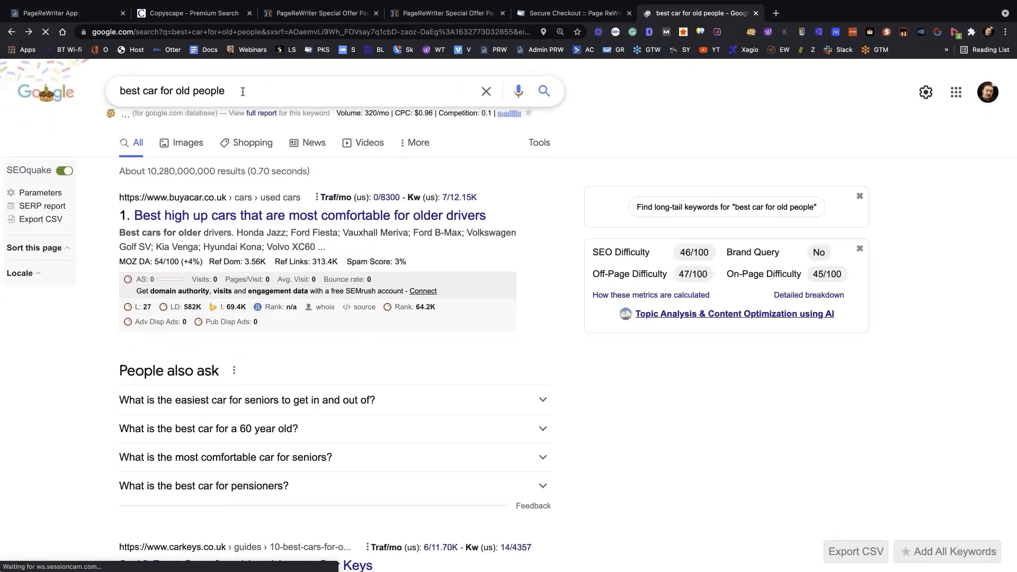
pyautogui.tripleClick(242, 92)
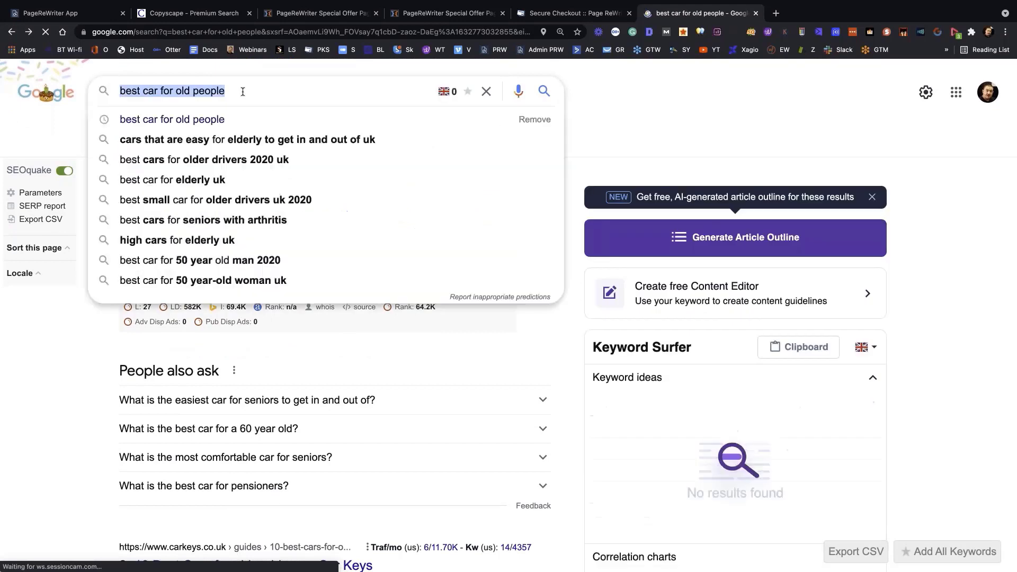
# Switch to the PageReWriter app, view the FAQ Builder and return to the document's content editor
pyautogui.click(69, 13)
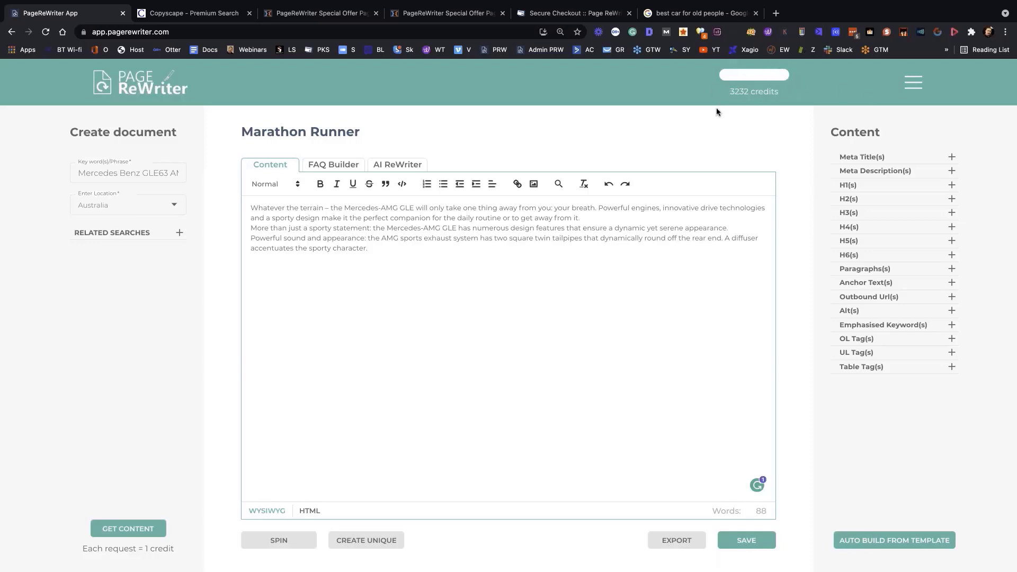
pyautogui.click(348, 163)
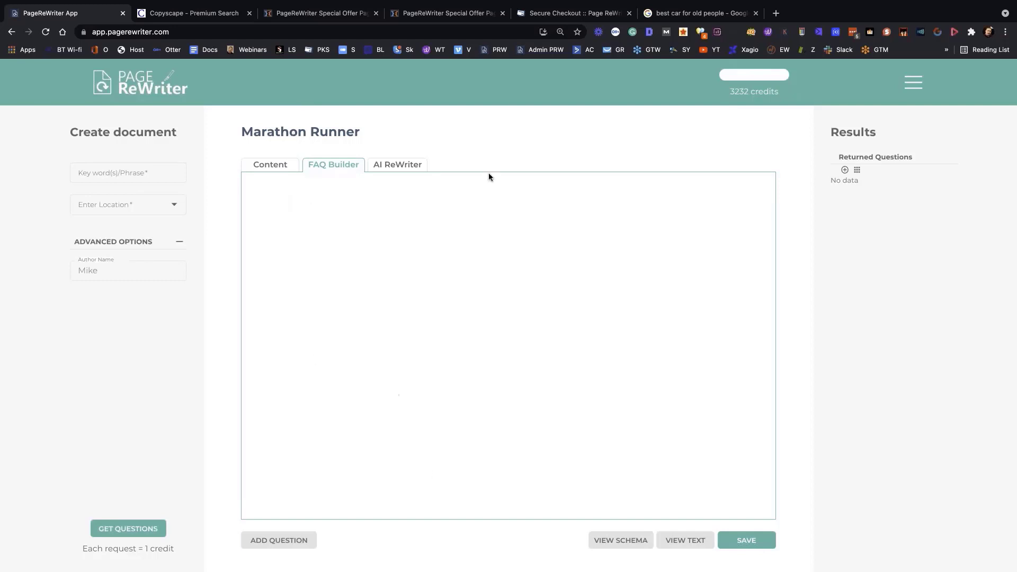
pyautogui.click(277, 166)
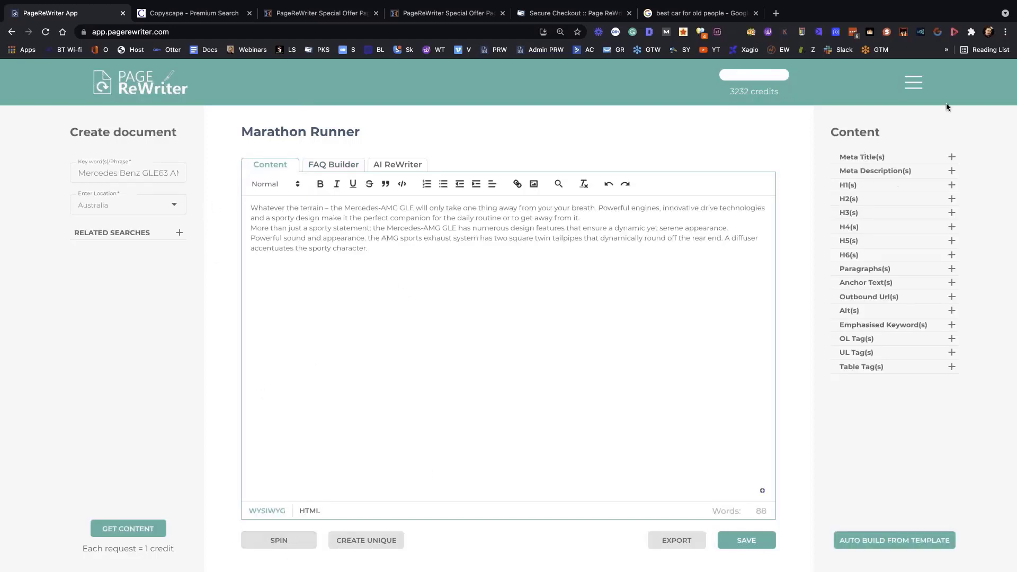
# In the AI ReWriter, select the source text below its first line and set the count of rewrites to 4
pyautogui.click(410, 165)
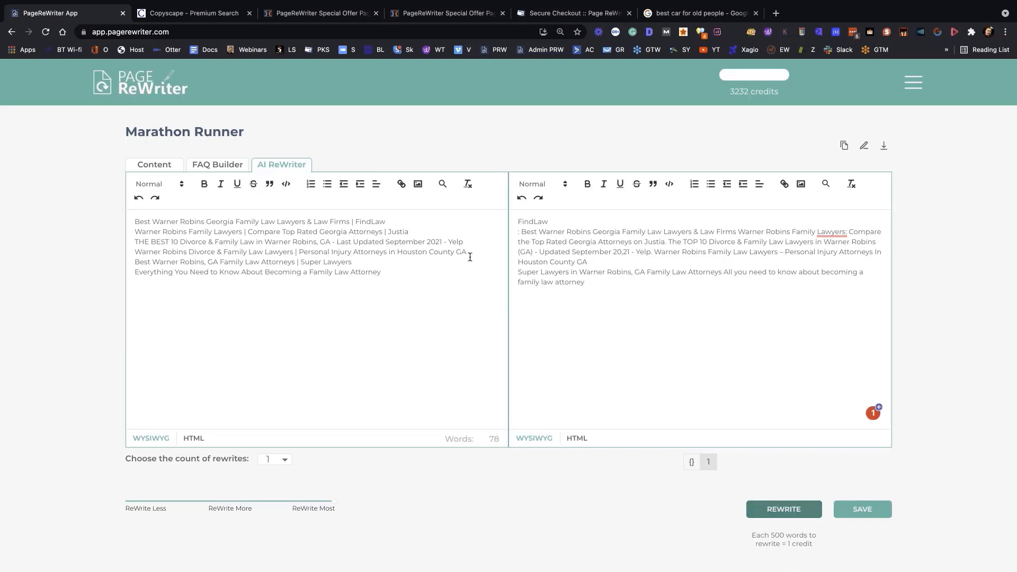
pyautogui.moveTo(402, 276); pyautogui.dragTo(135, 231)
pyautogui.click(284, 459)
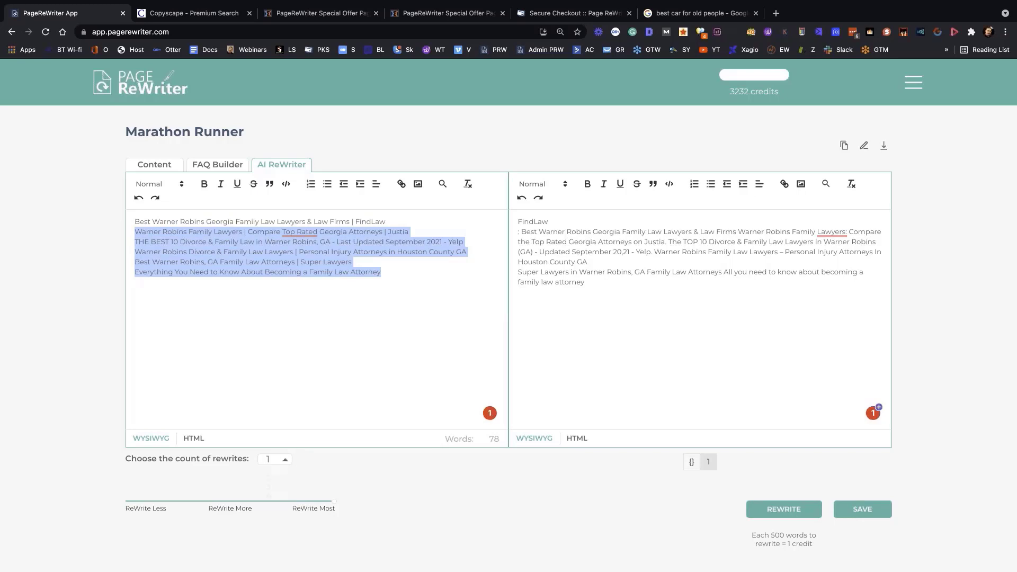
pyautogui.click(271, 505)
# Switch to the PageReWriter special offer page and review the annual Mega Deal and the monthly options
pyautogui.click(296, 14)
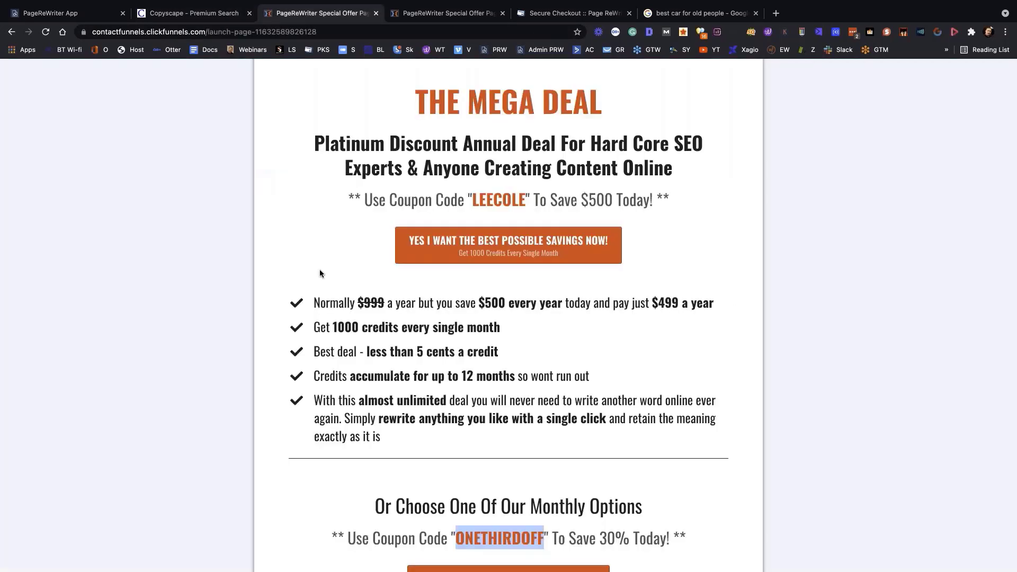
pyautogui.scroll(3, 420, 250)
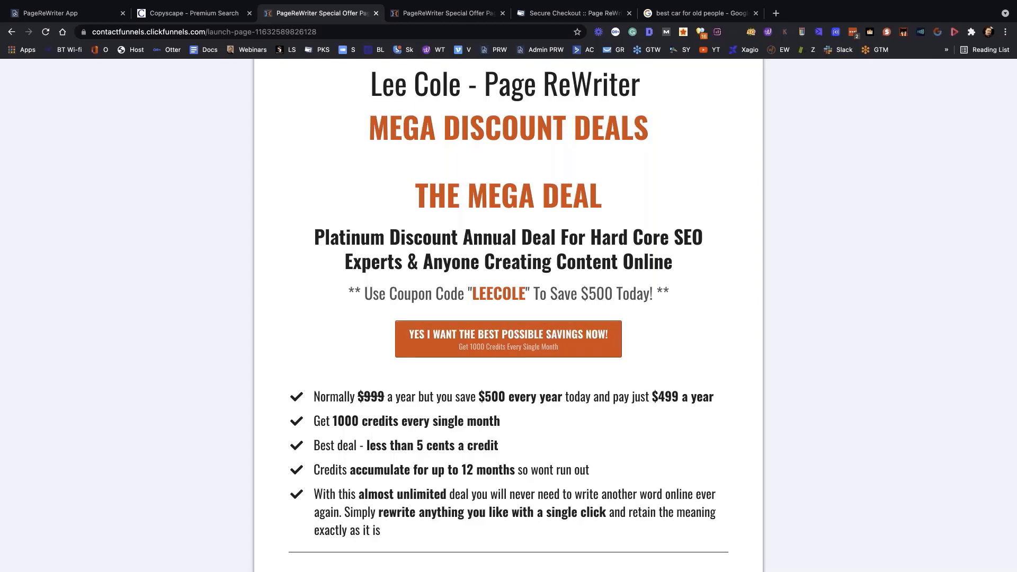
pyautogui.scroll(-8, 327, 356)
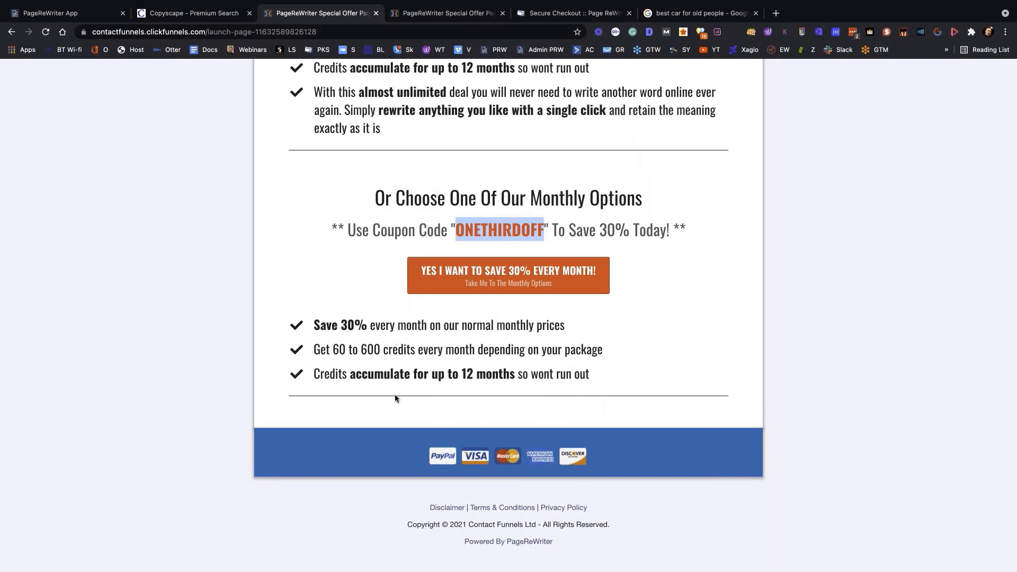
pyautogui.scroll(4, 530, 328)
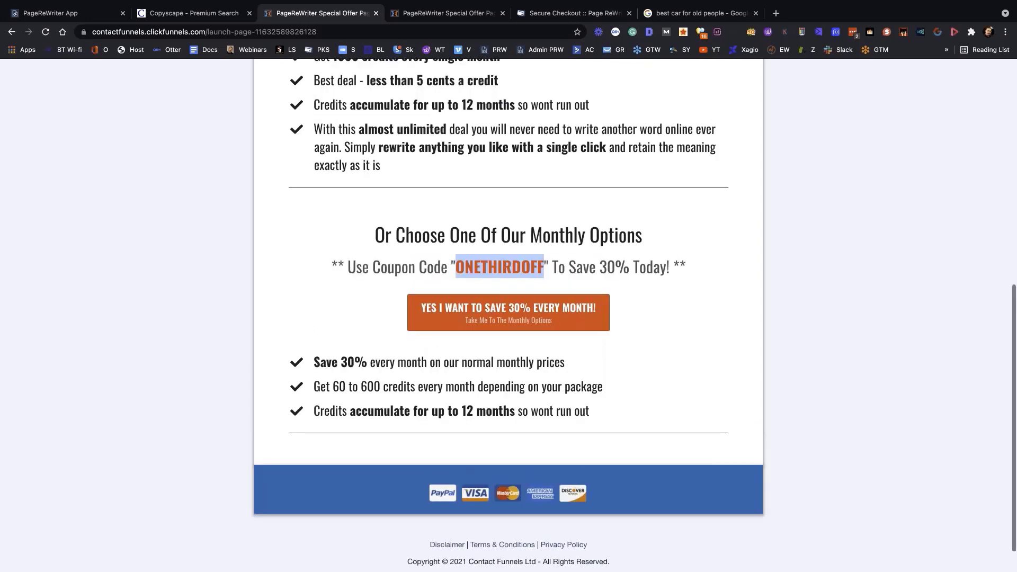
pyautogui.scroll(4, 465, 238)
pyautogui.scroll(1, 530, 318)
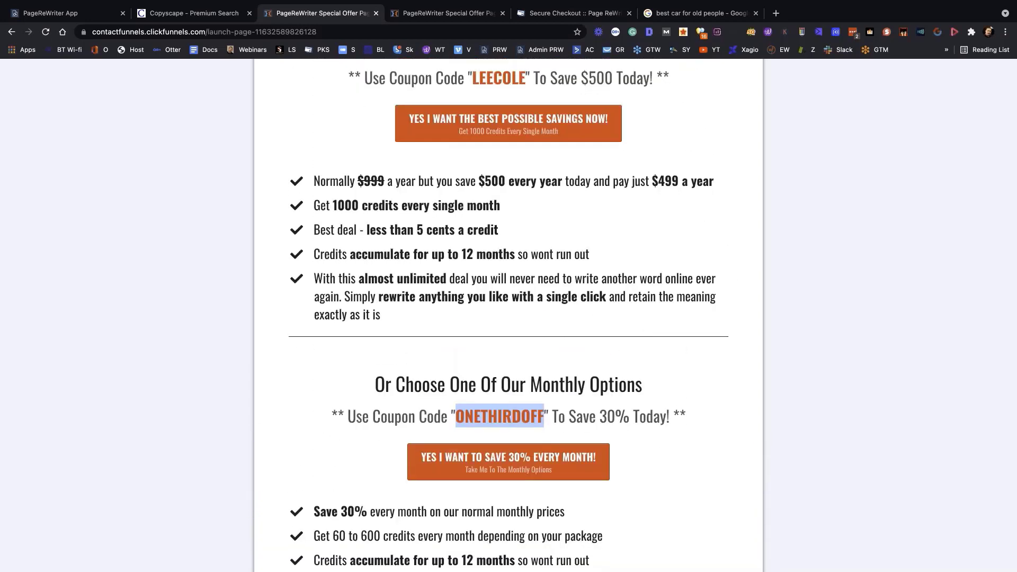
# Open the 30% off monthly options and compare the Starter, Professional and Agency plans
pyautogui.click(508, 490)
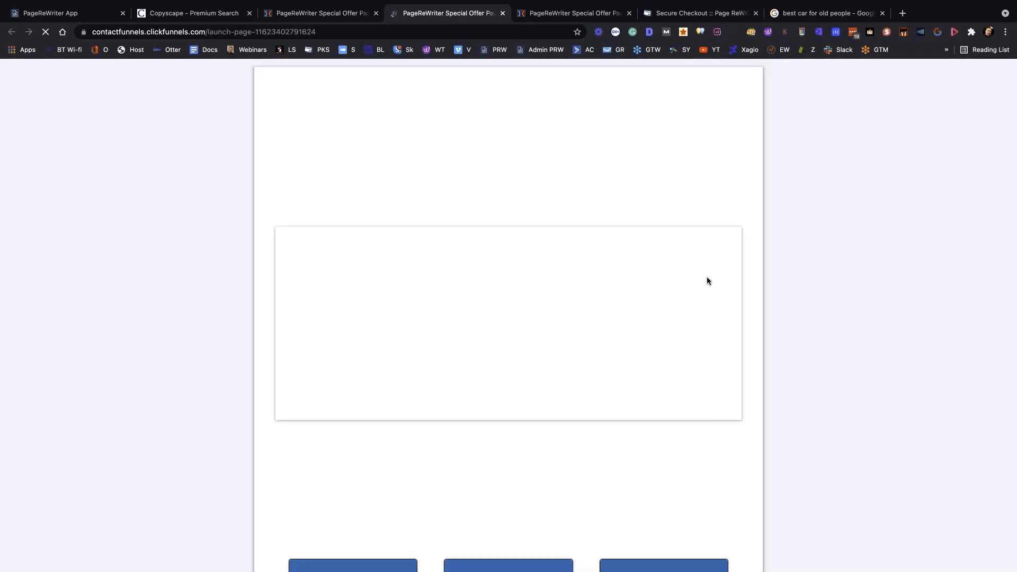
pyautogui.scroll(-5, 624, 382)
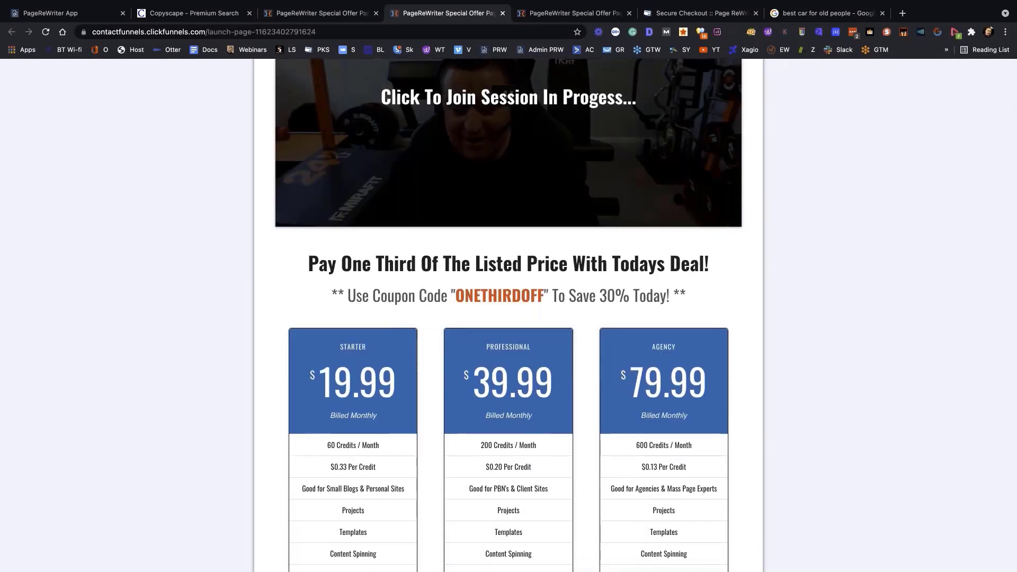
pyautogui.scroll(-2, 579, 356)
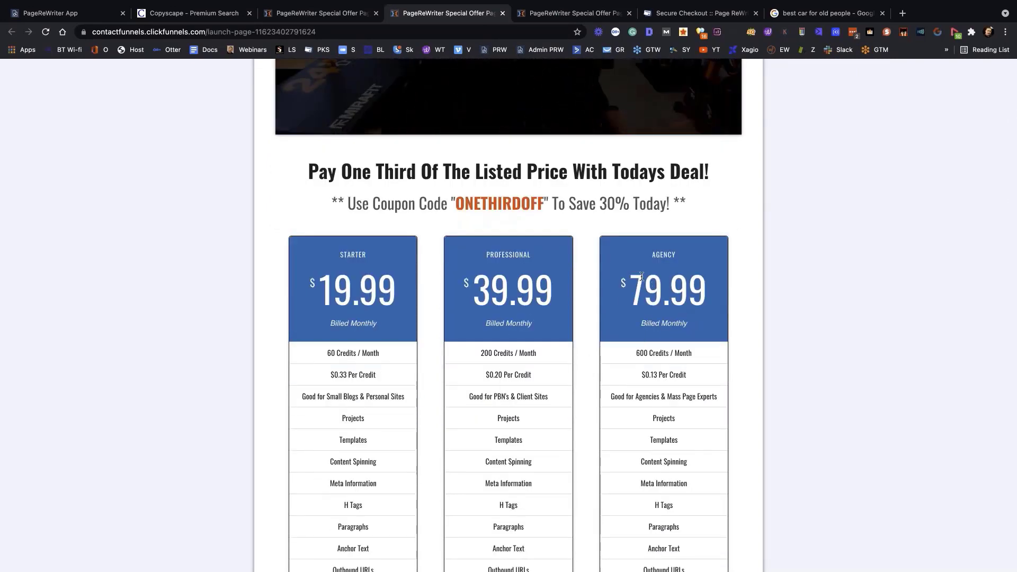
pyautogui.scroll(2, 508, 315)
pyautogui.scroll(-4, 508, 315)
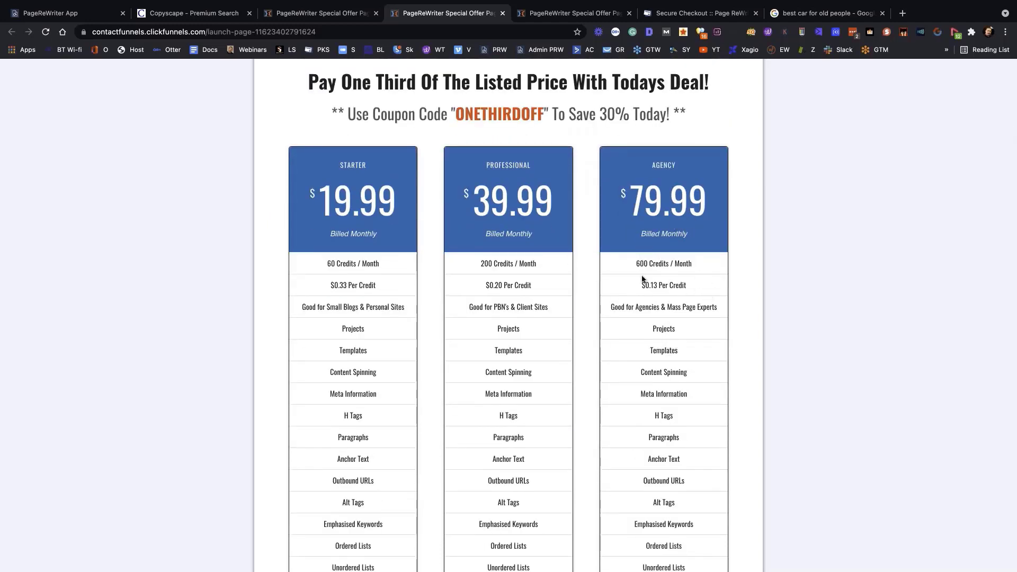
pyautogui.scroll(6, 686, 286)
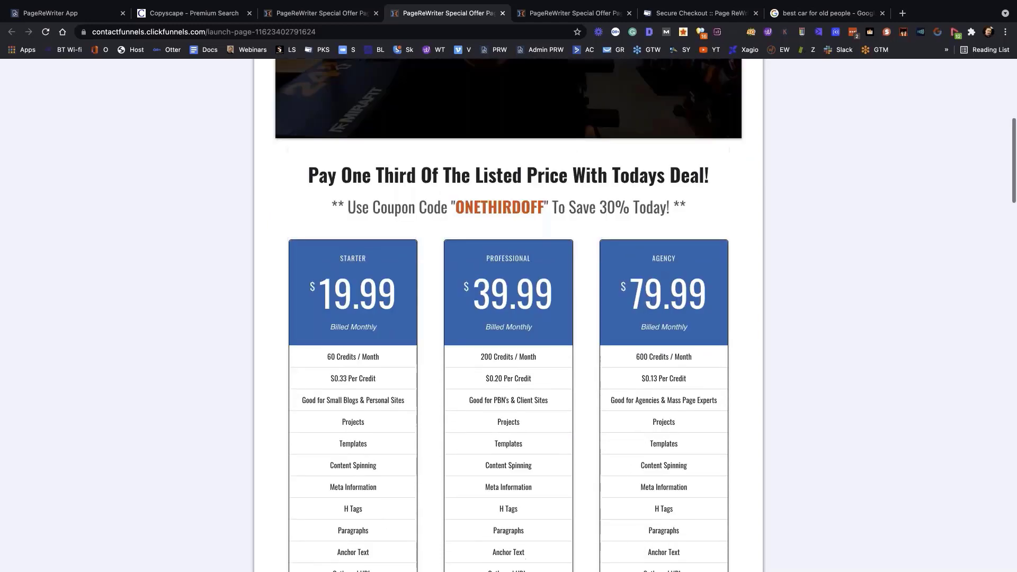
pyautogui.scroll(1, 509, 286)
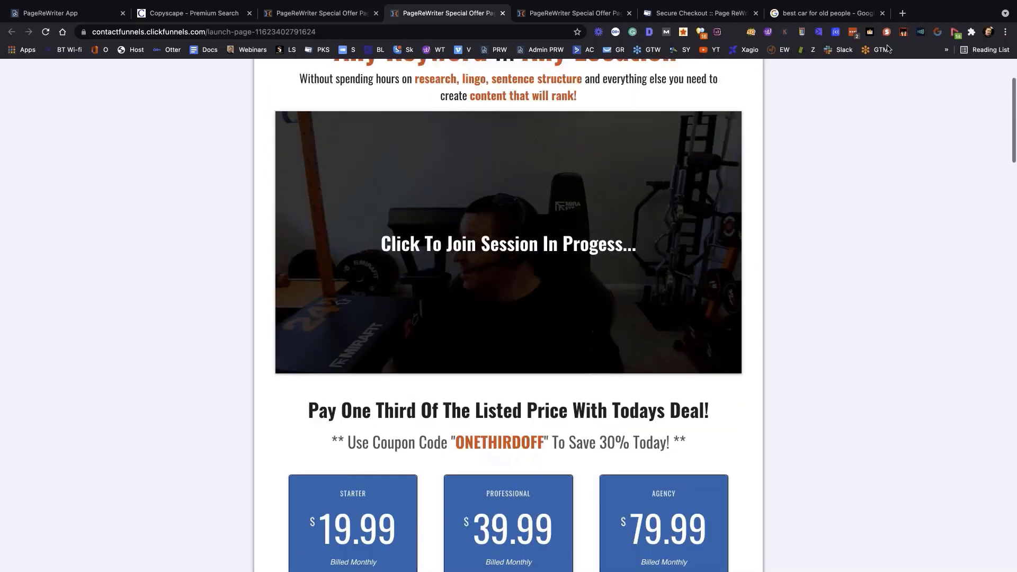
# Return to the PageReWriter app and open the account settings
pyautogui.click(75, 16)
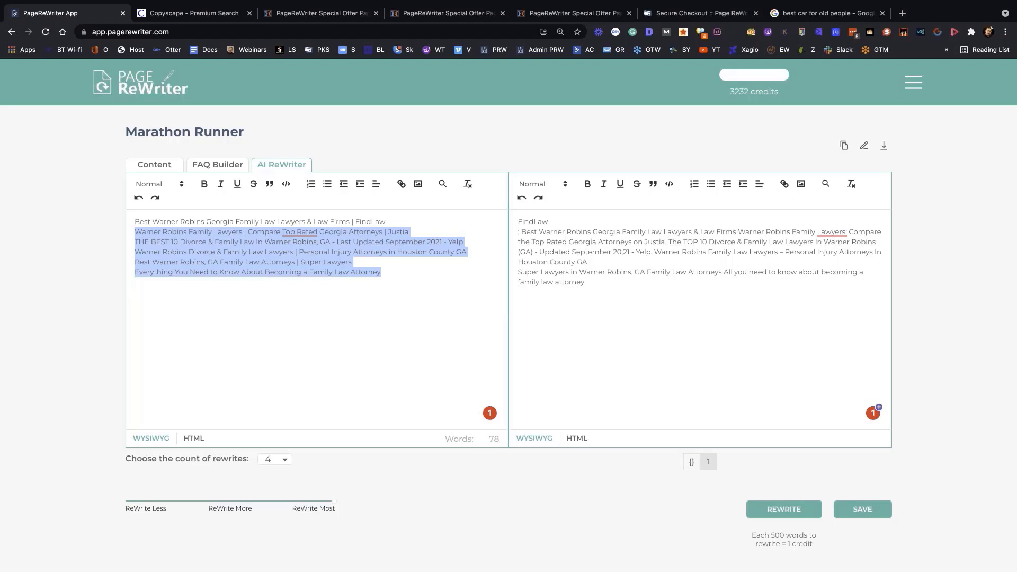
pyautogui.click(916, 85)
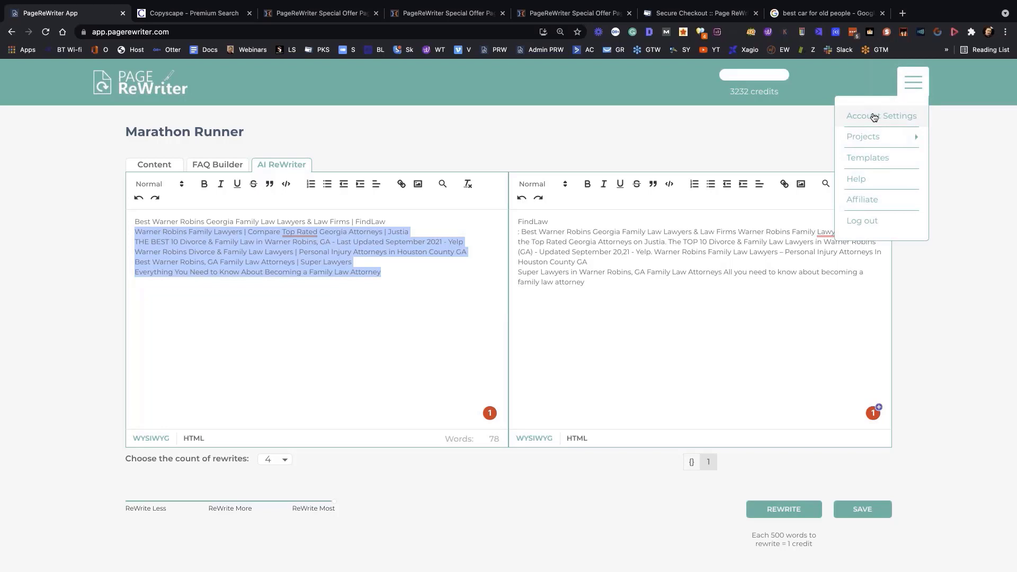
pyautogui.click(874, 117)
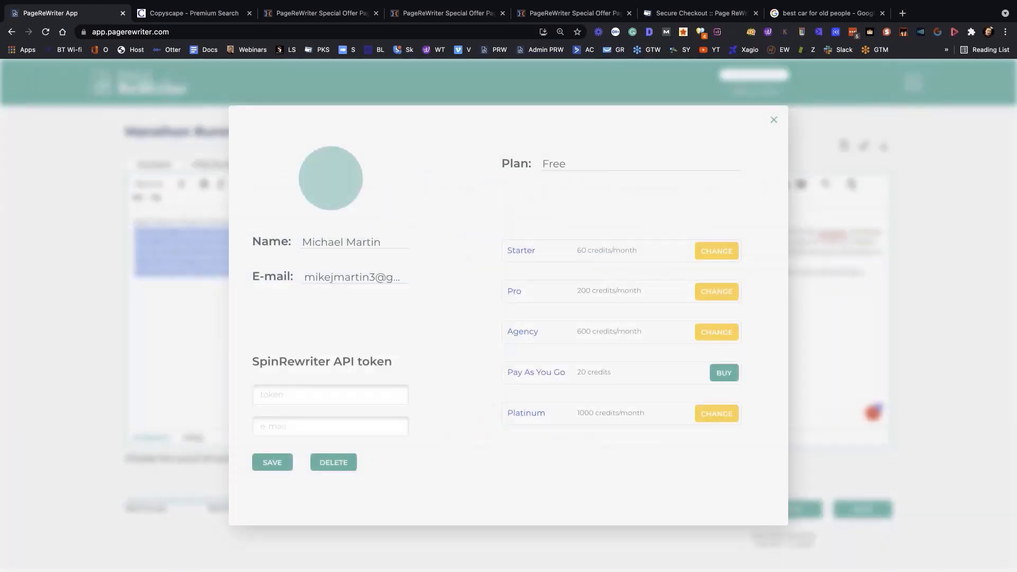
# Open the Platinum plan checkout, inspect its order summary and coupon field, and close the checkout without buying
pyautogui.click(712, 418)
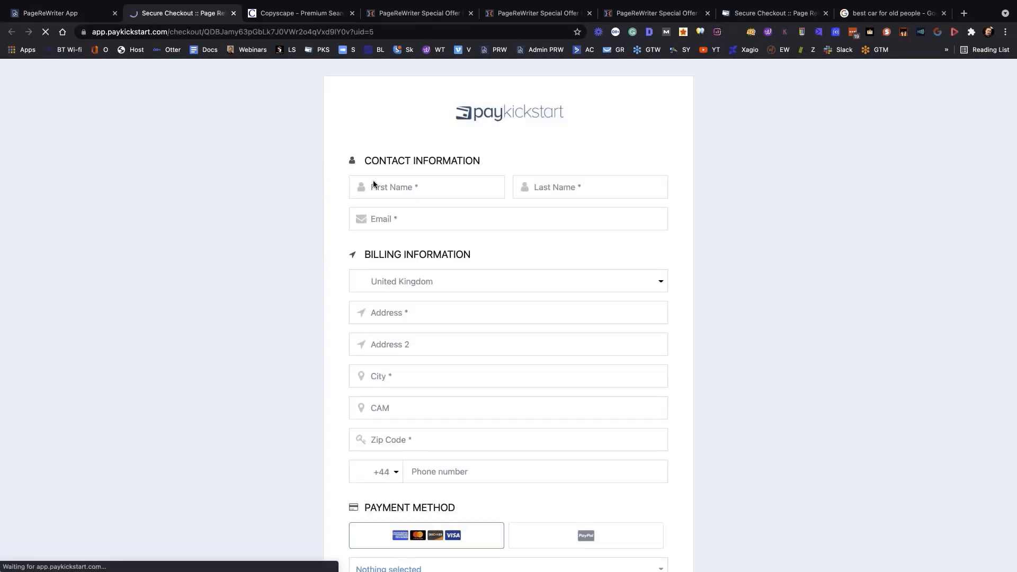
pyautogui.scroll(-10, 413, 340)
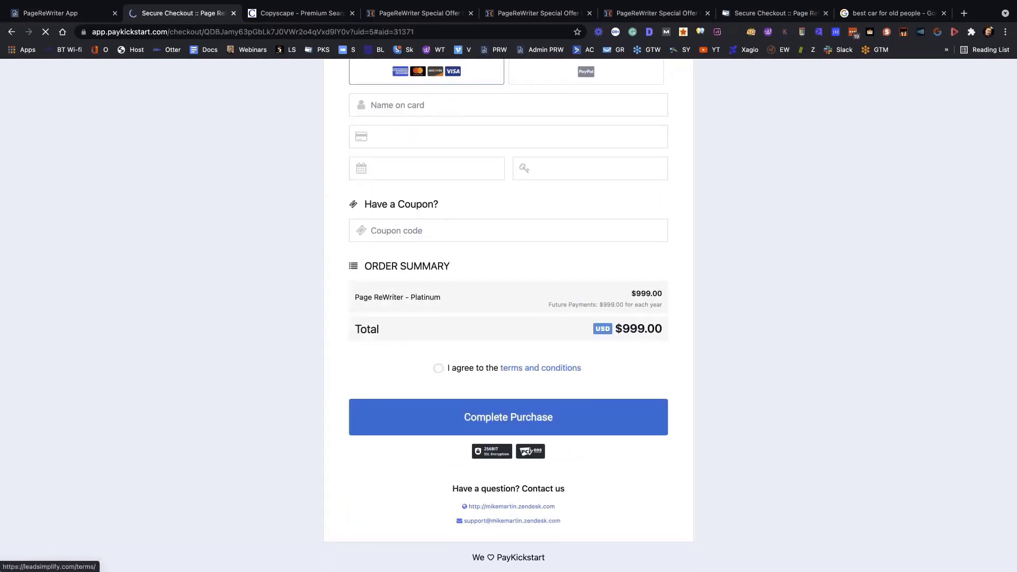
pyautogui.scroll(3, 409, 482)
pyautogui.click(447, 358)
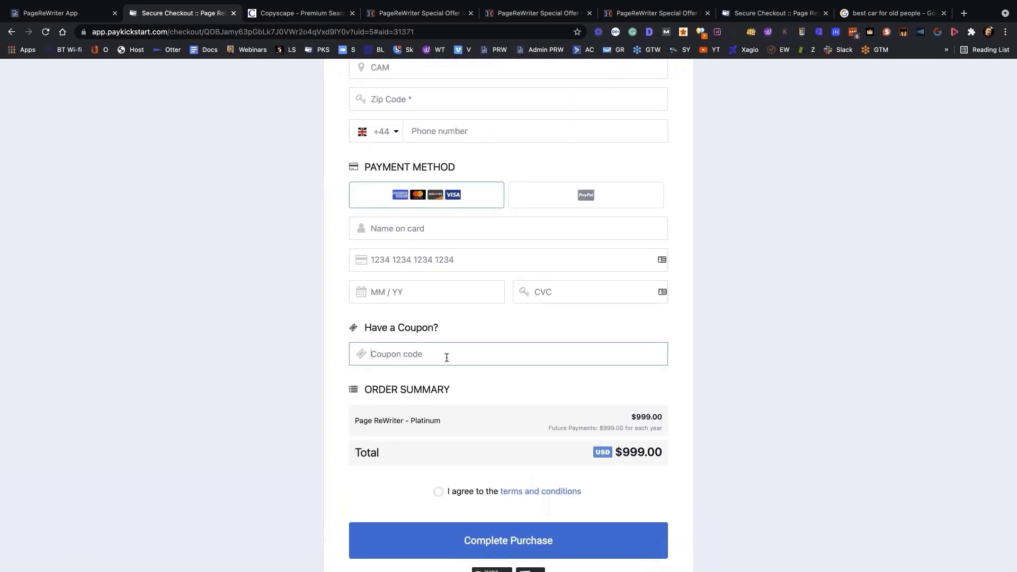
pyautogui.moveTo(238, 24)
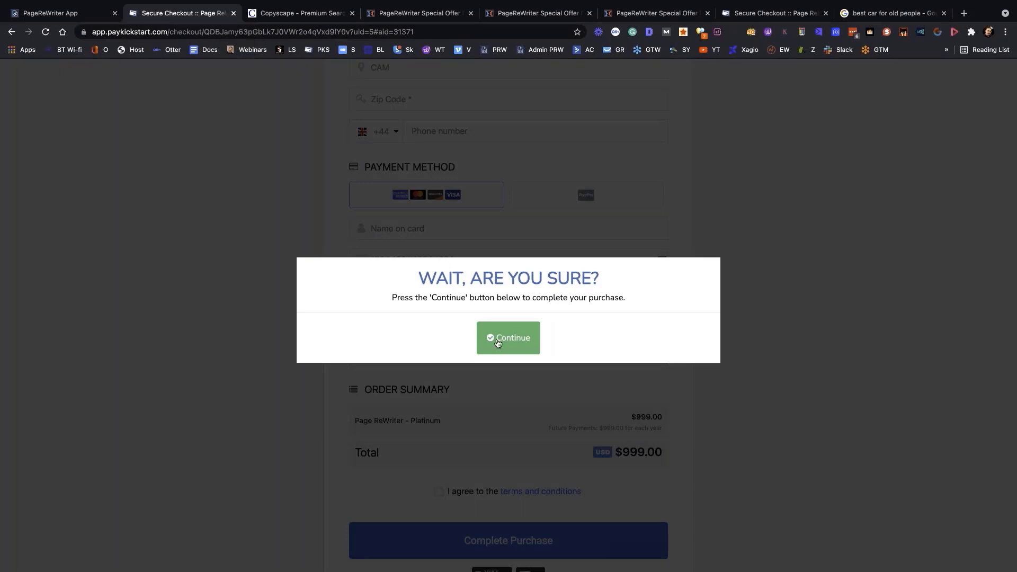
pyautogui.click(519, 341)
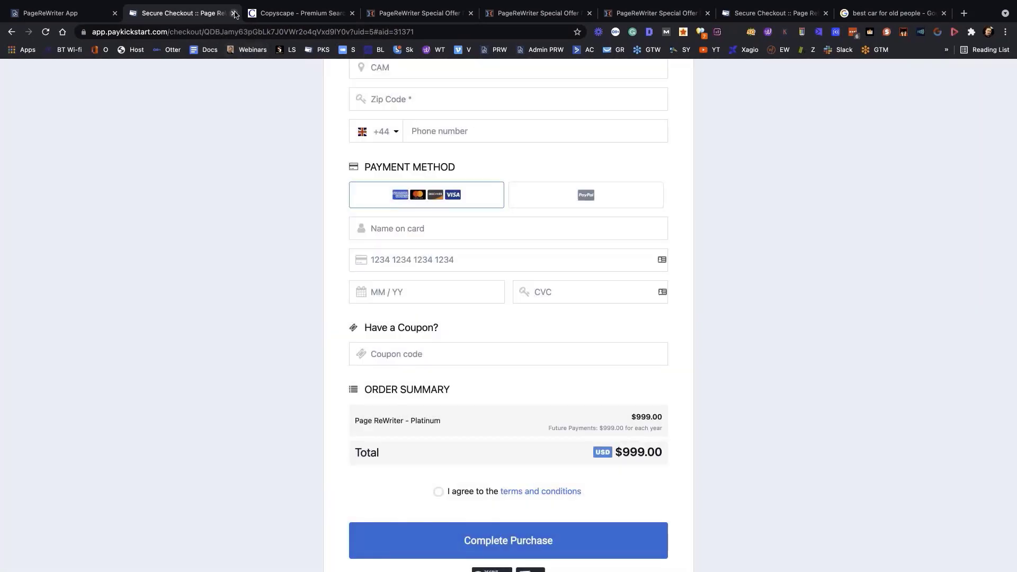
pyautogui.click(235, 13)
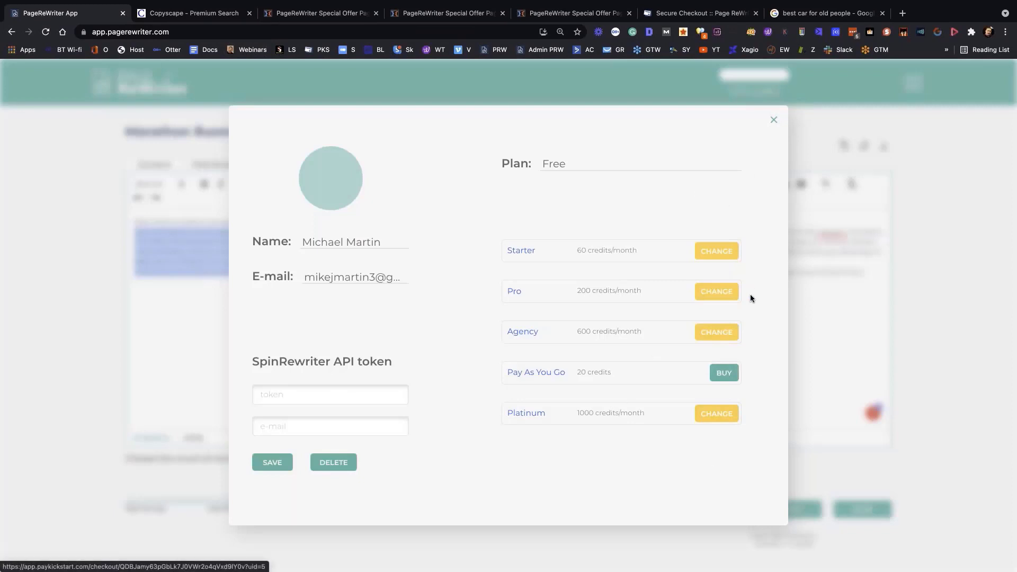
# Close the account settings and replace the AI ReWriter source text with the Mercedes-AMG GLE text copied from the Marathon Runner content editor
pyautogui.click(774, 122)
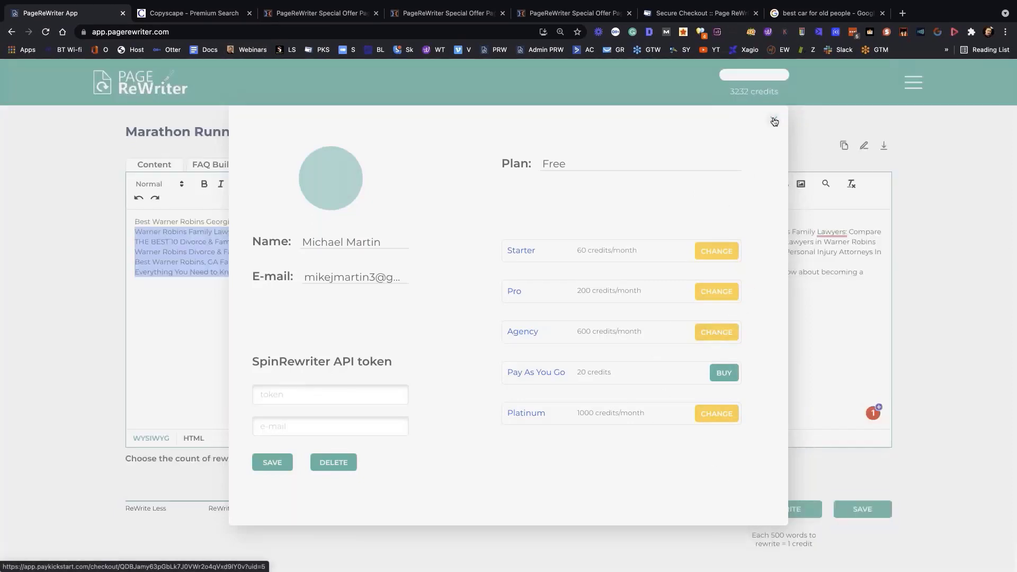
pyautogui.click(156, 164)
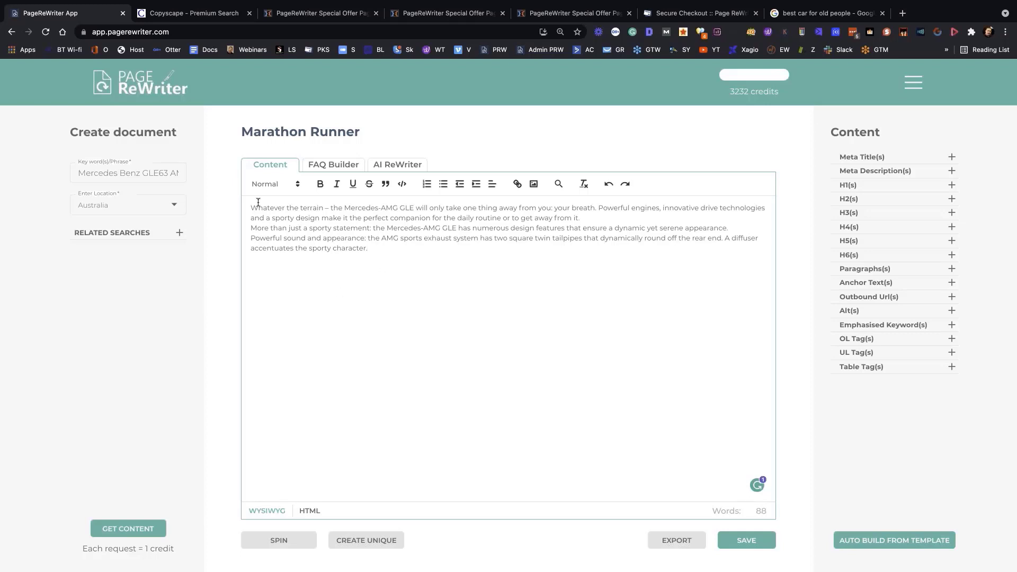
pyautogui.press('super+a')
pyautogui.press('super+c')
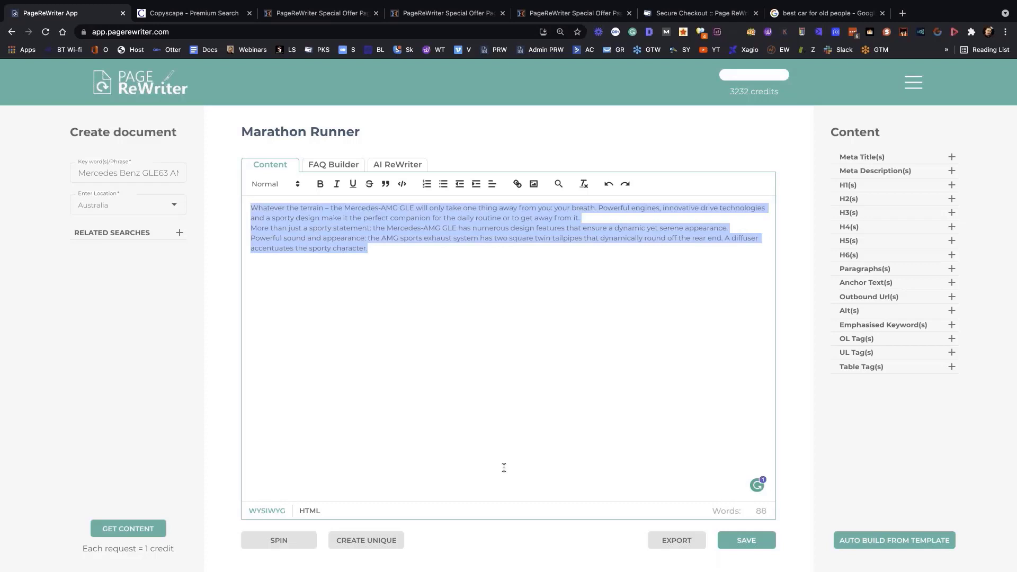
pyautogui.click(404, 168)
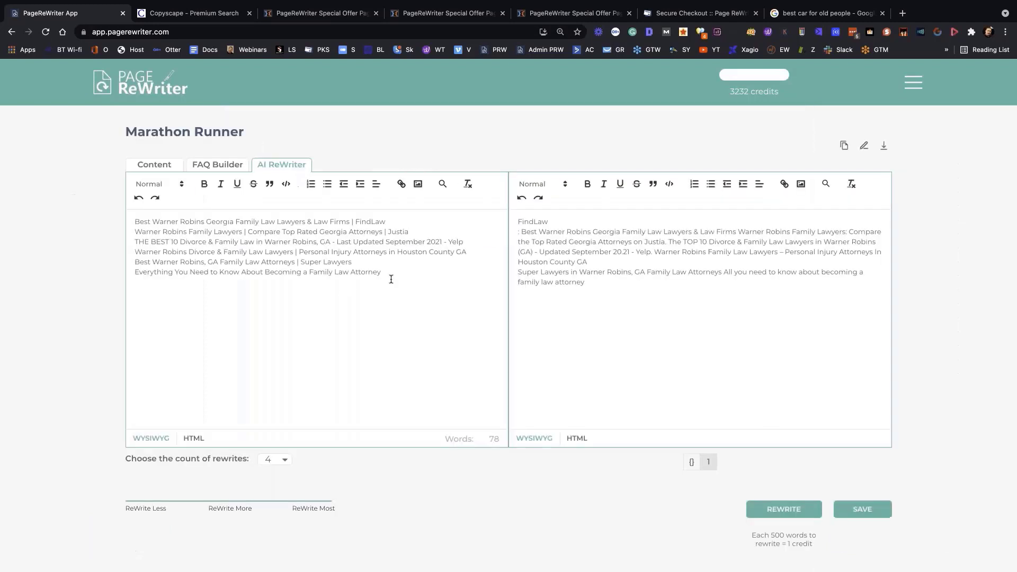
pyautogui.press('super+a')
pyautogui.press('super+v')
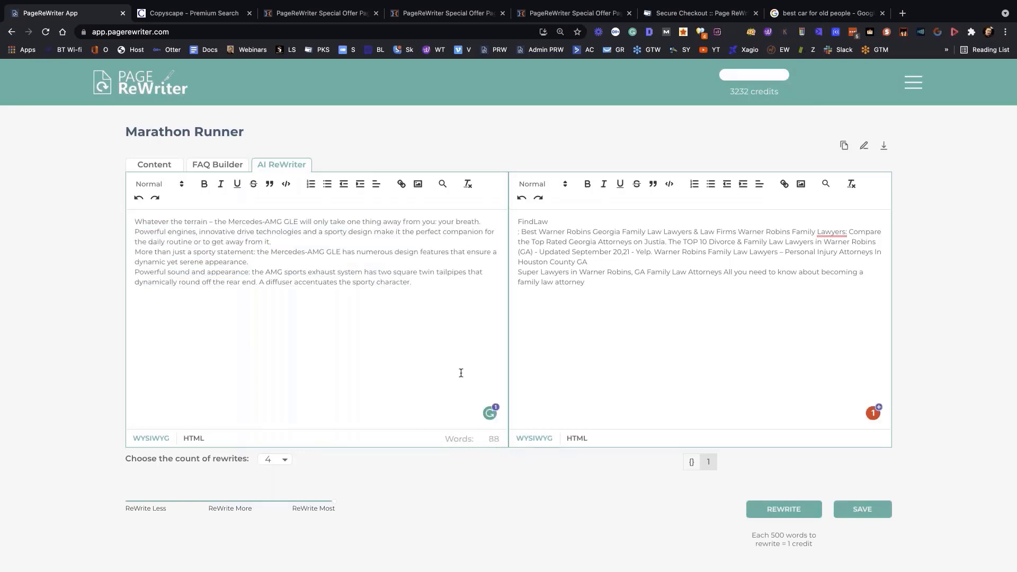
# Append five more copies of the Mercedes-AMG GLE text to the source, and delete the final copy's last two paragraphs
pyautogui.moveTo(425, 286); pyautogui.dragTo(132, 212)
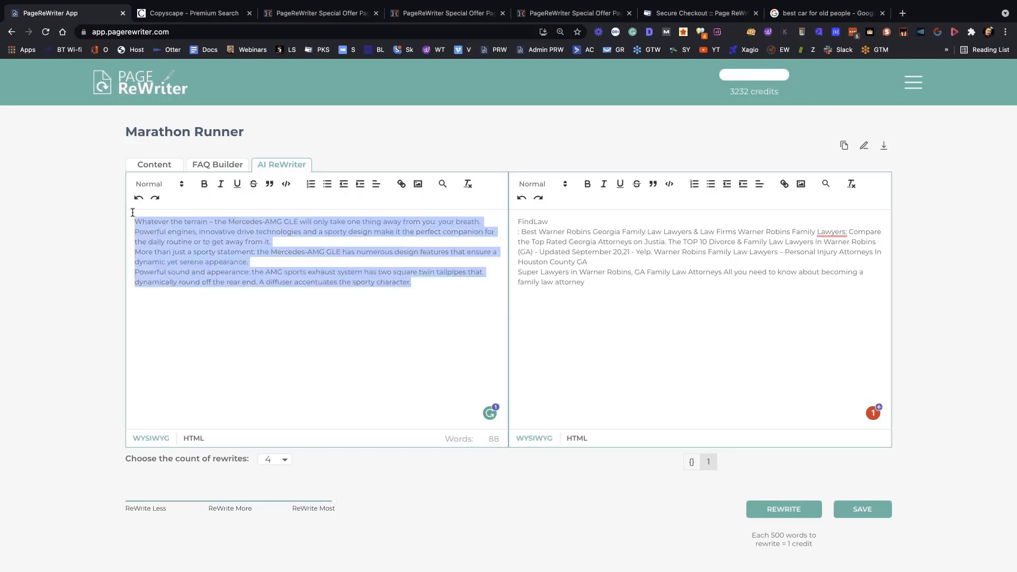
pyautogui.press('super+c')
pyautogui.press('Right')
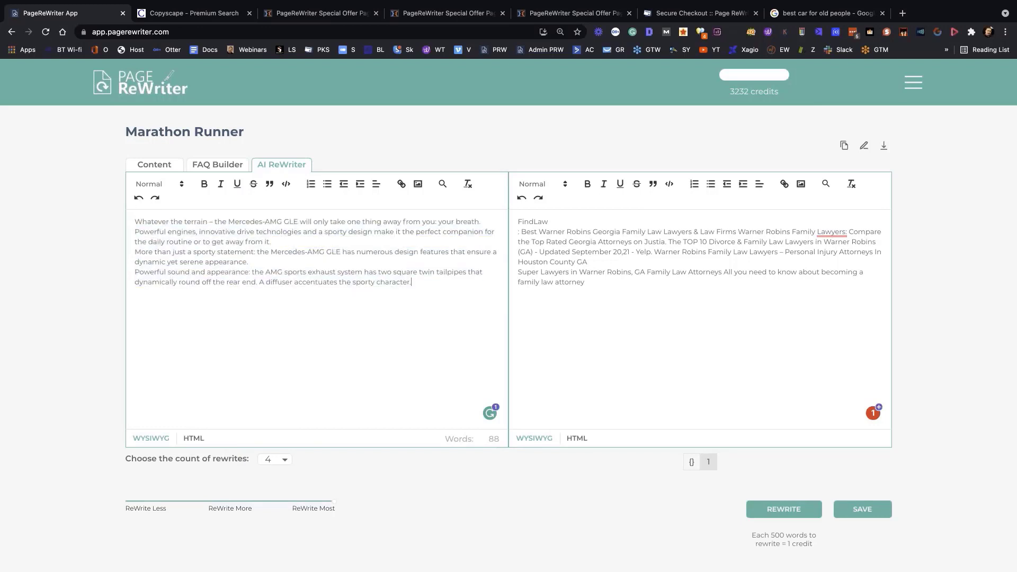
pyautogui.press('super+v')
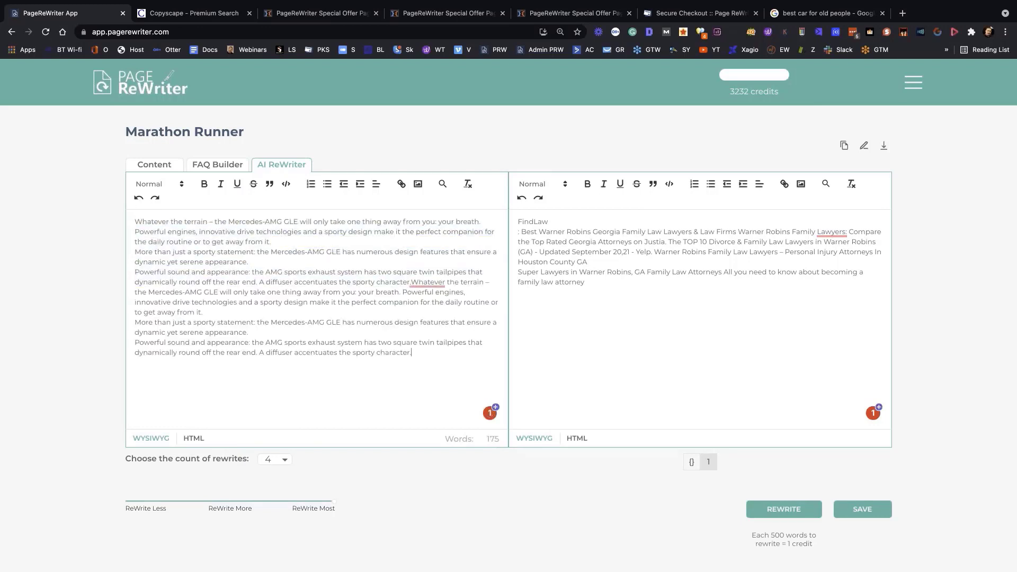
pyautogui.press('super+v')
pyautogui.press('super+v')
pyautogui.press('super+v')
pyautogui.press('super+v')
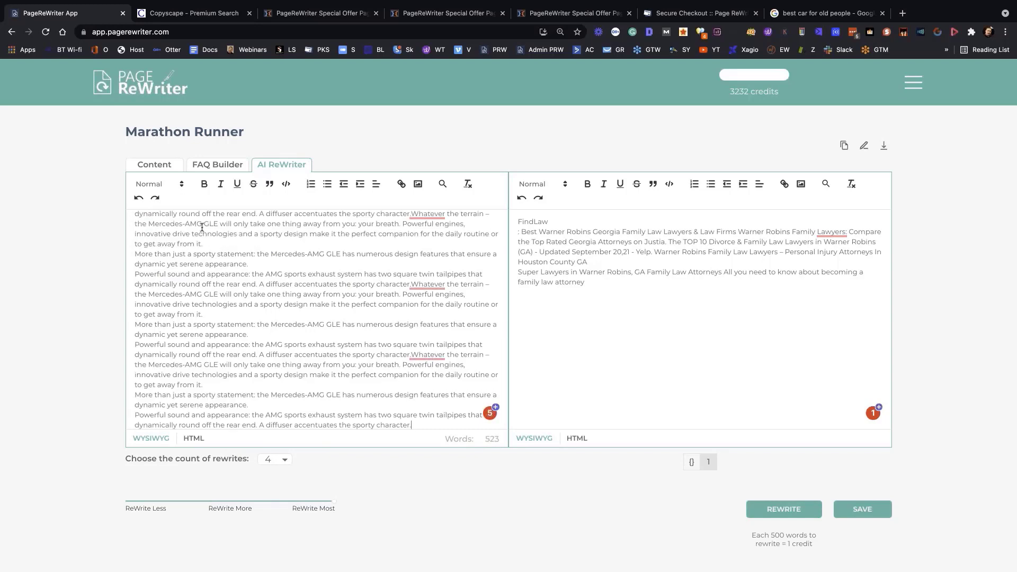
pyautogui.moveTo(418, 417); pyautogui.dragTo(131, 387)
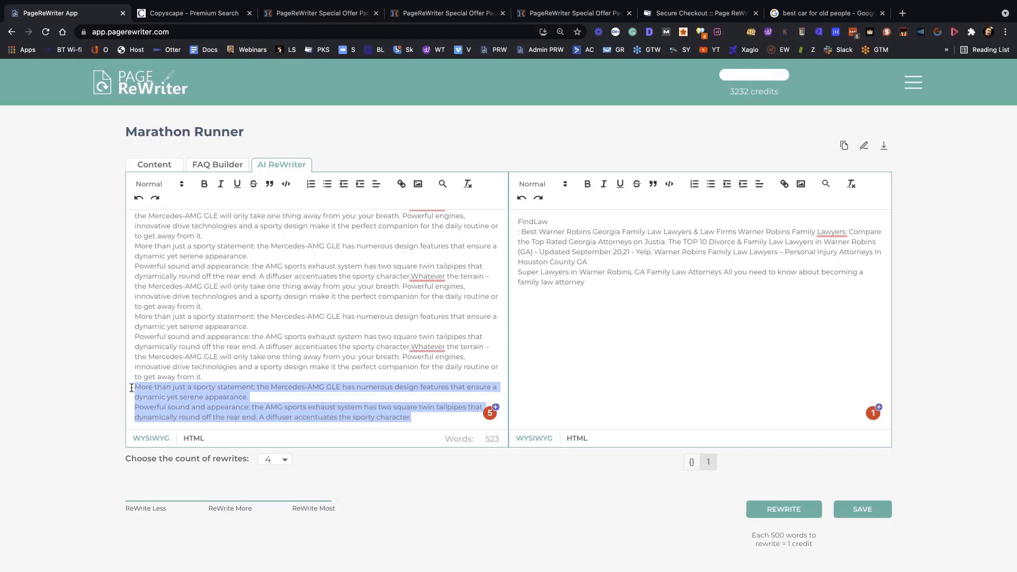
pyautogui.press('BackSpace')
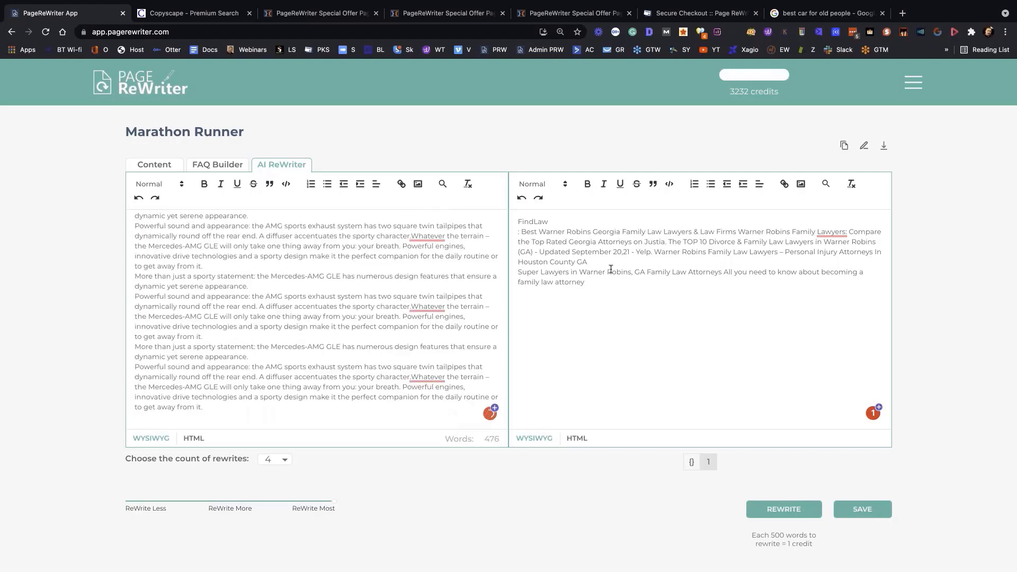
# Clear the old family lawyer text from the output editor and rewrite the Mercedes-AMG GLE source with four rewrites
pyautogui.moveTo(587, 283); pyautogui.dragTo(494, 211)
pyautogui.press('BackSpace')
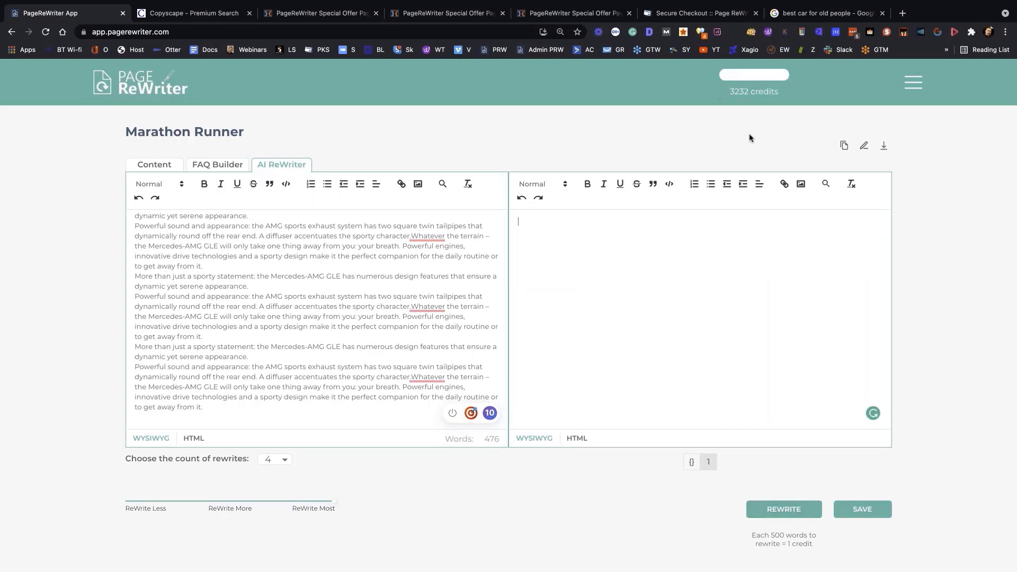
pyautogui.click(784, 509)
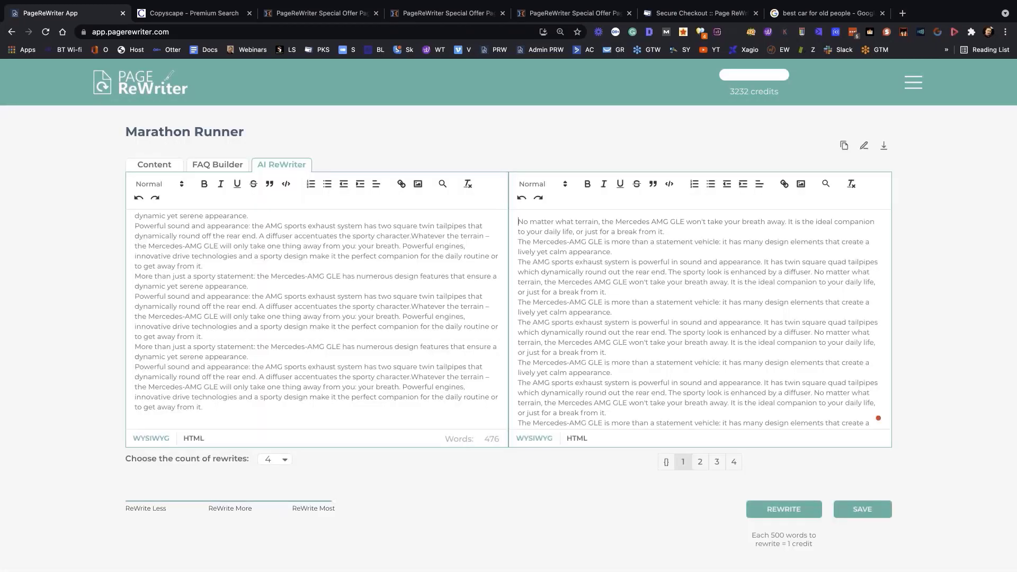
# Look through rewrite versions 1 to 4 of the Mercedes-AMG GLE text and save the result
pyautogui.scroll(-5, 711, 303)
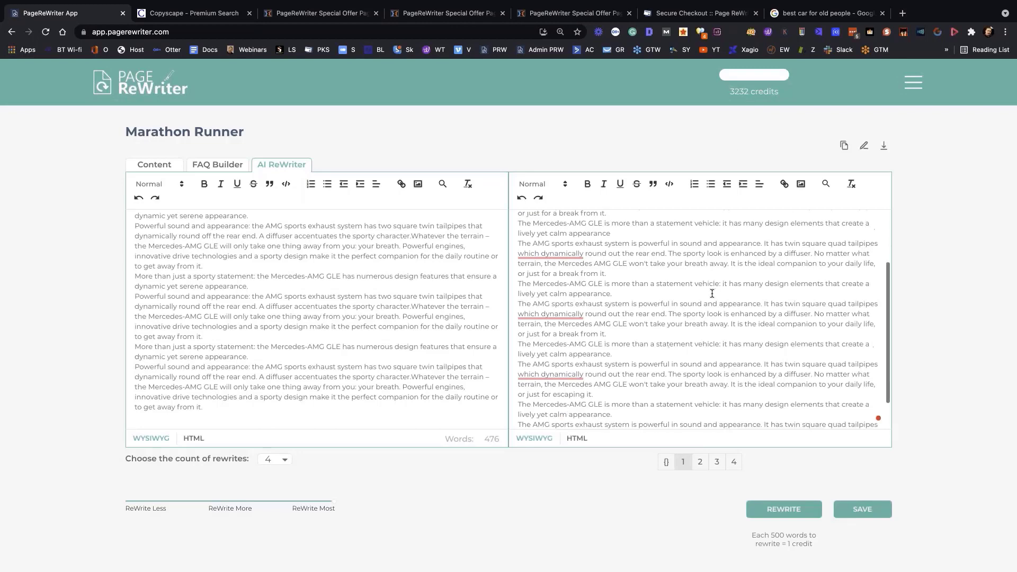
pyautogui.click(699, 459)
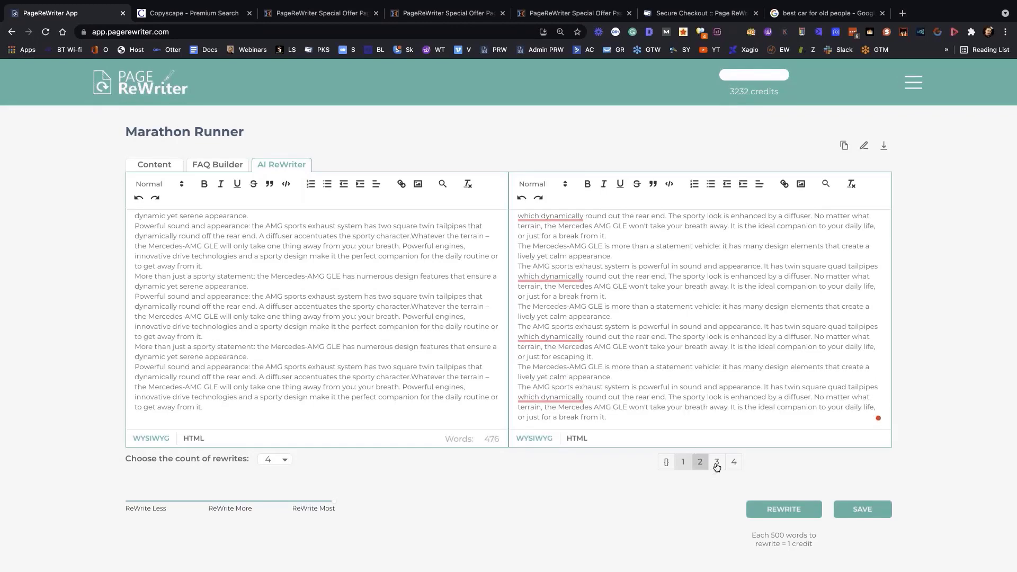
pyautogui.click(717, 464)
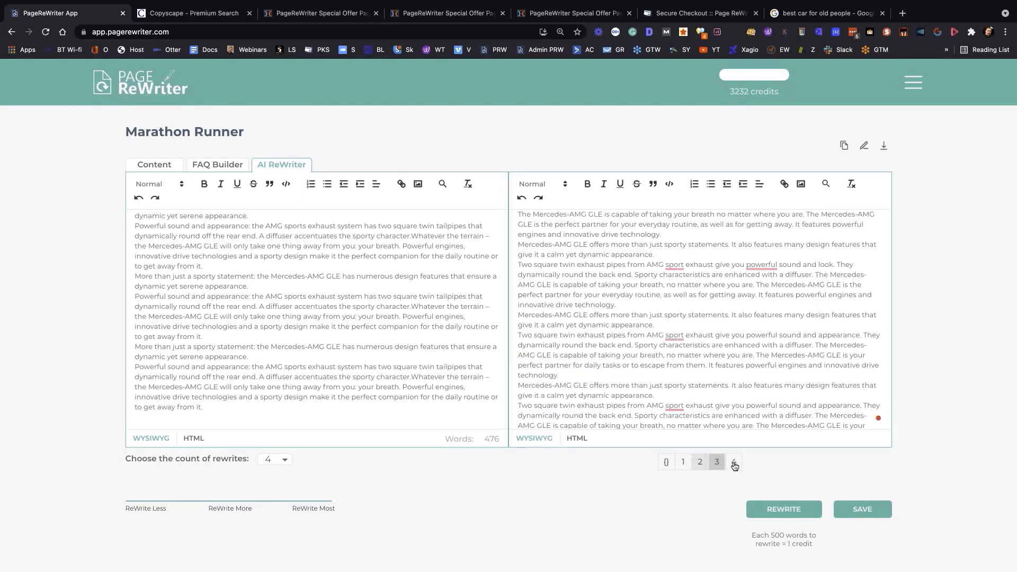
pyautogui.click(735, 464)
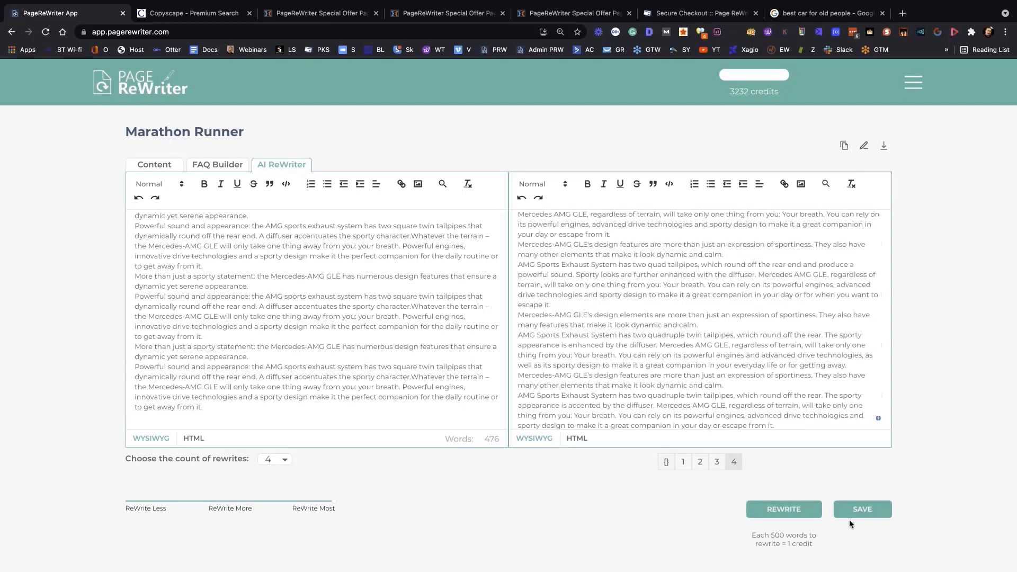
pyautogui.click(862, 506)
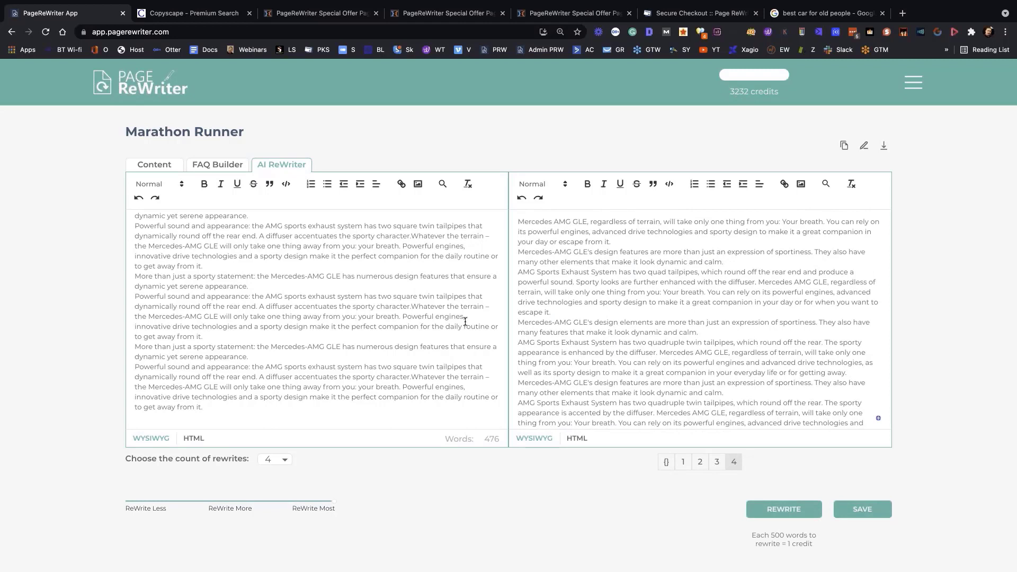
# Reload the app to refresh the credit balance and open the Fencing Company London project
pyautogui.press('super+r')
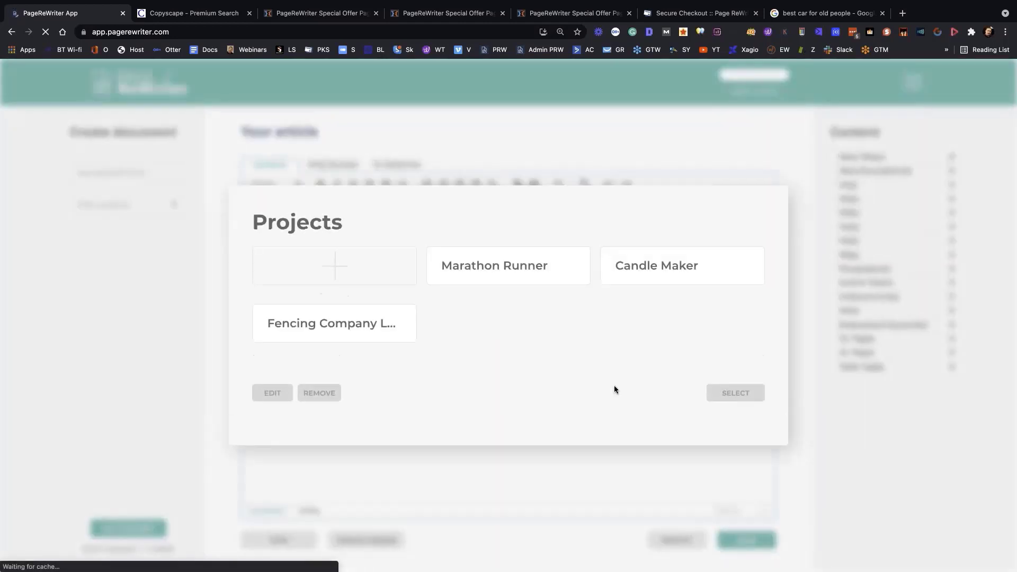
pyautogui.click(351, 326)
pyautogui.click(731, 392)
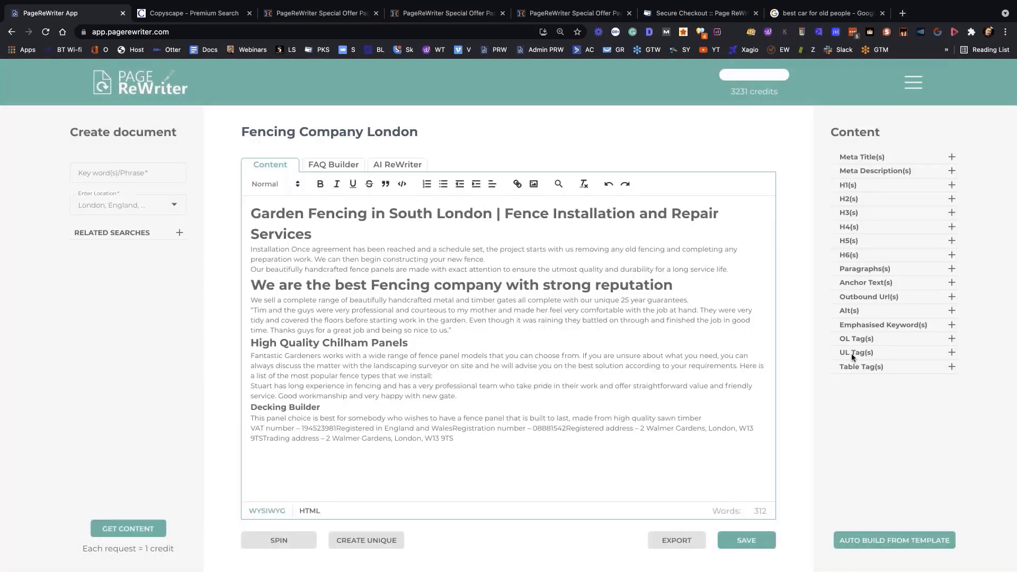
# Switch from the Fencing Company London project back to the Marathon Runner project
pyautogui.click(913, 82)
pyautogui.click(858, 139)
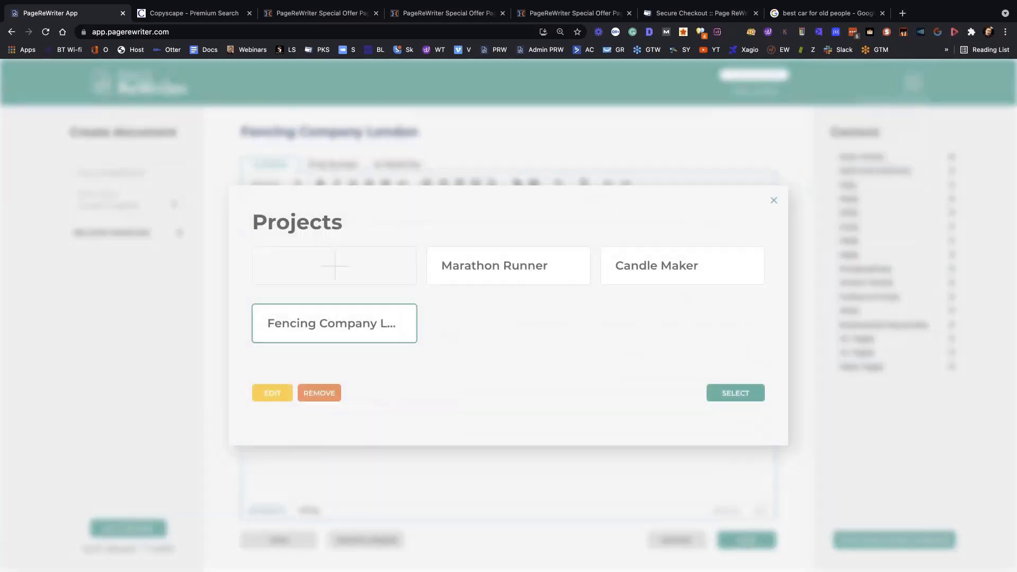
pyautogui.click(515, 264)
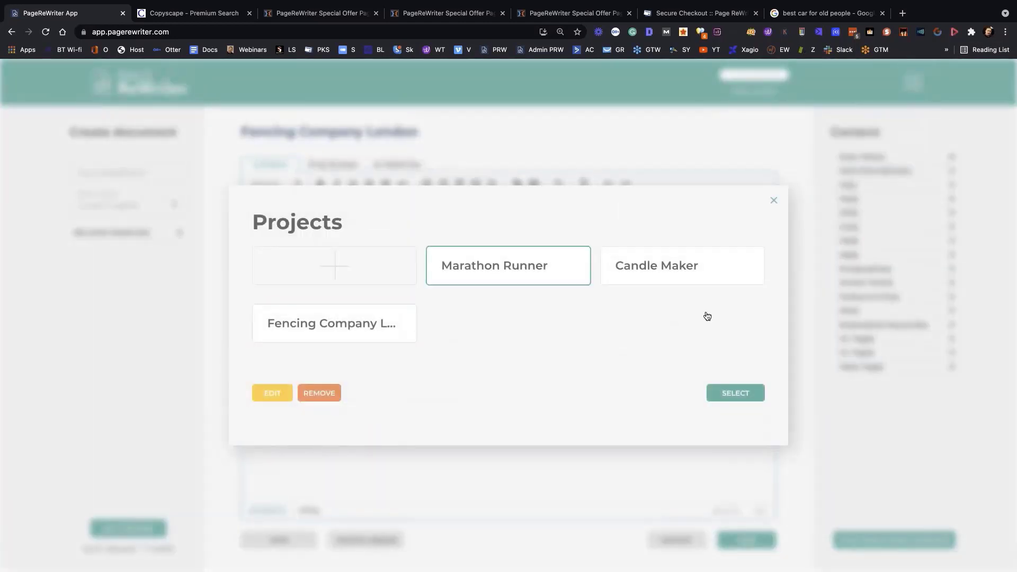
pyautogui.click(735, 392)
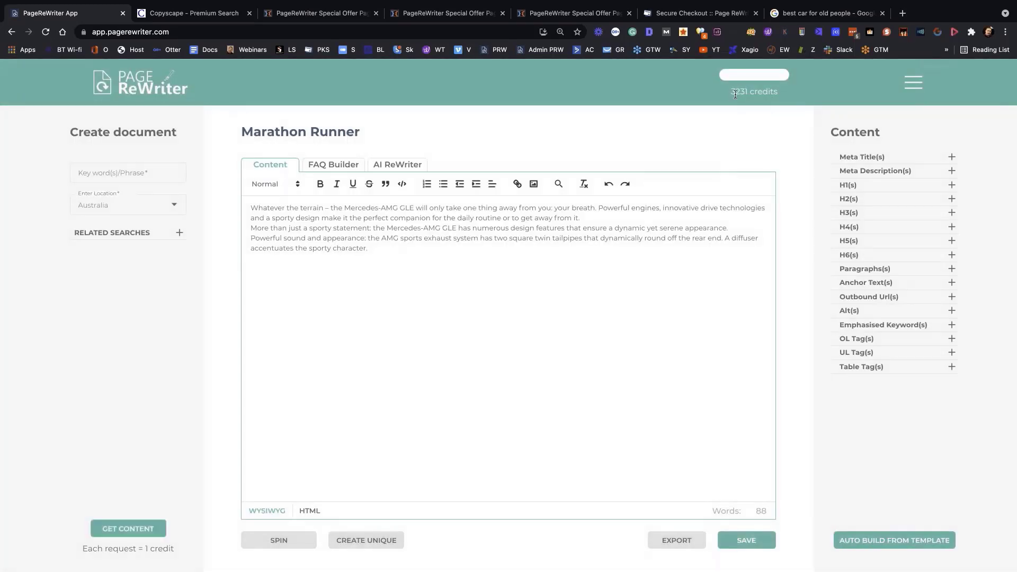
# Open the AI ReWriter for Marathon Runner and compare the source text with the saved rewrite versions 1 to 4
pyautogui.click(405, 168)
pyautogui.scroll(-5, 339, 339)
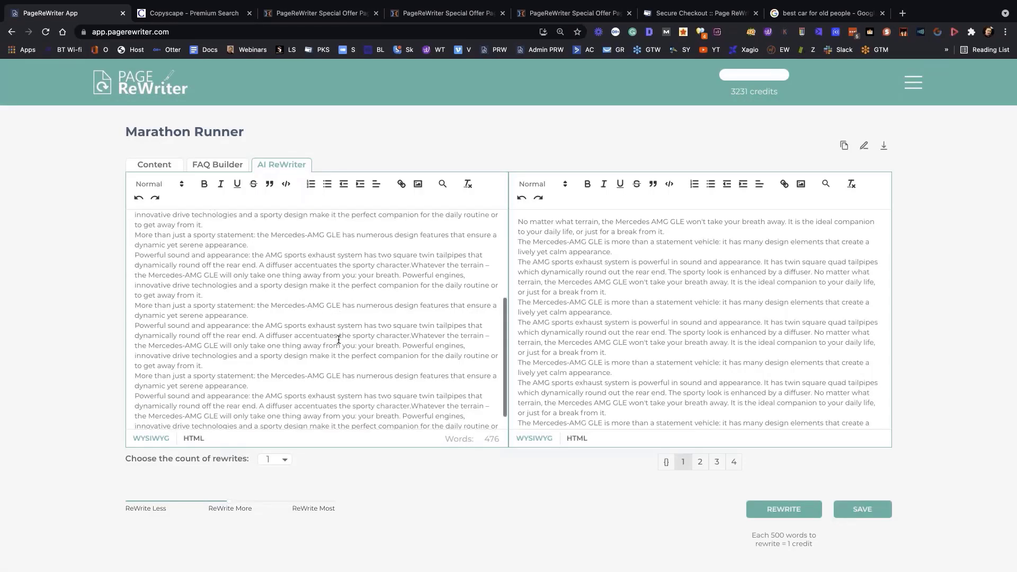
pyautogui.scroll(-5, 700, 345)
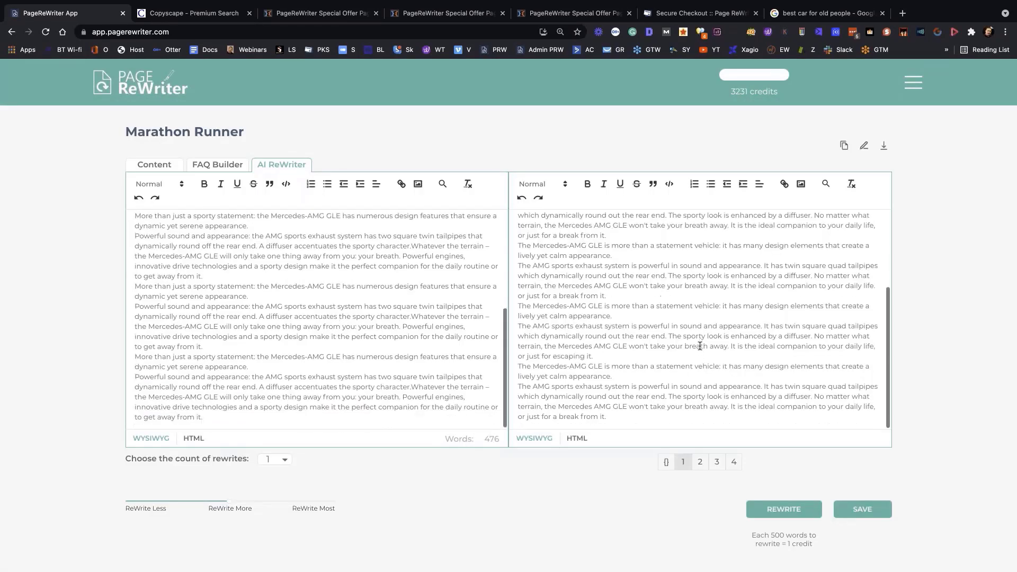
pyautogui.click(704, 461)
pyautogui.click(717, 461)
pyautogui.click(731, 463)
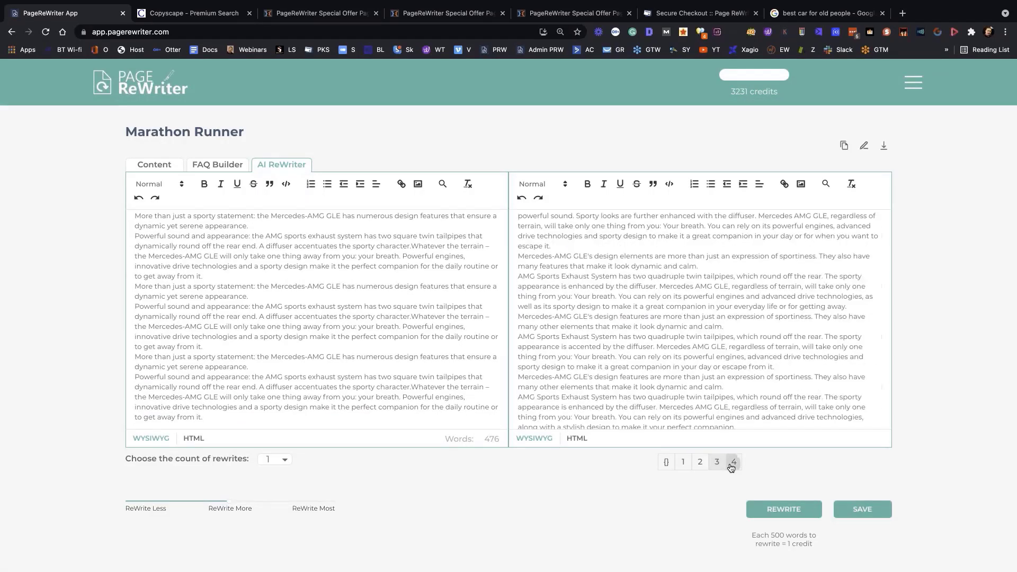
# Show the spintax version of the rewrites and read through it alongside the source text
pyautogui.click(667, 461)
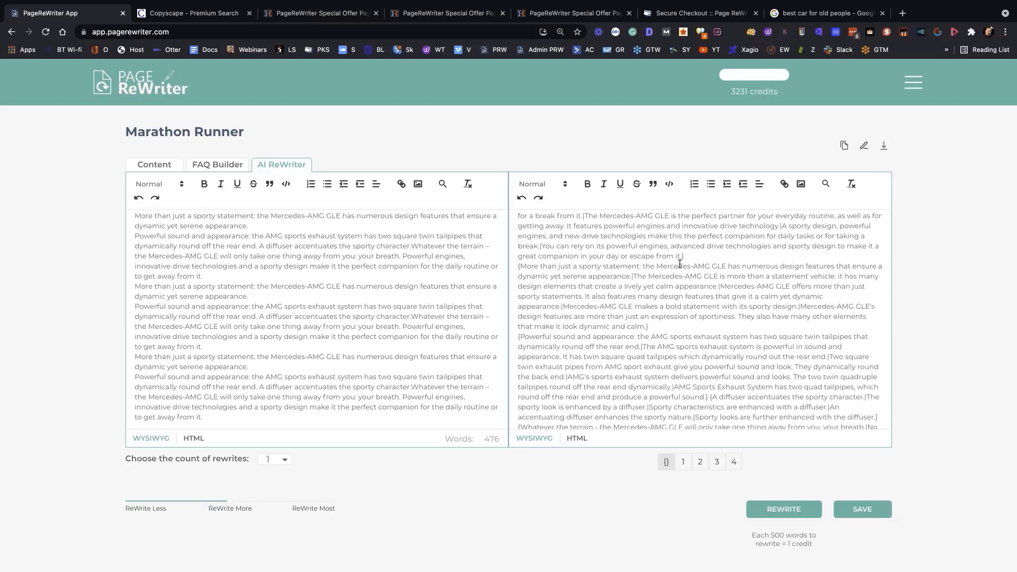
pyautogui.scroll(-6, 686, 286)
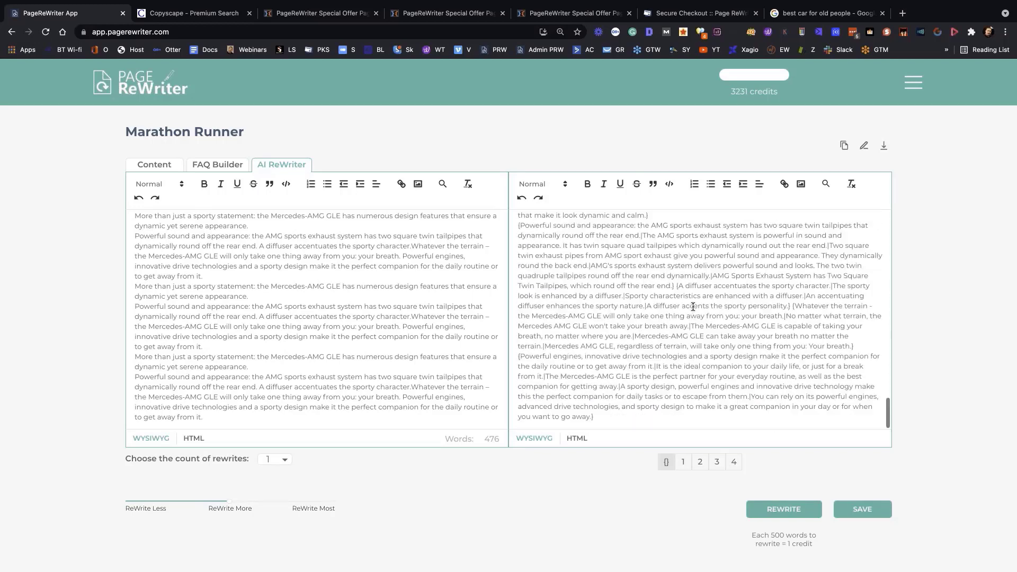
pyautogui.scroll(4, 693, 306)
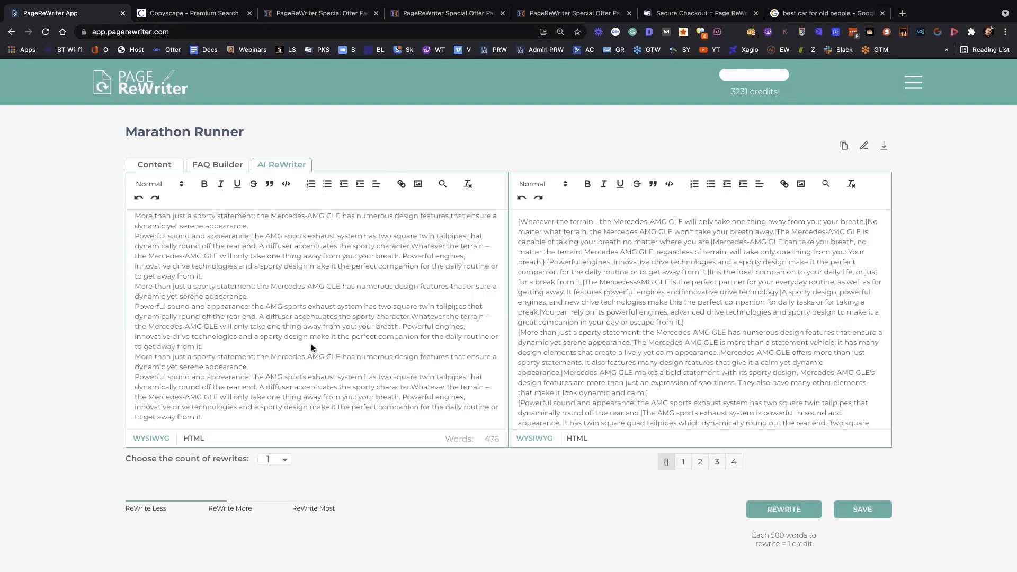
pyautogui.scroll(-1, 312, 348)
pyautogui.scroll(2, 310, 344)
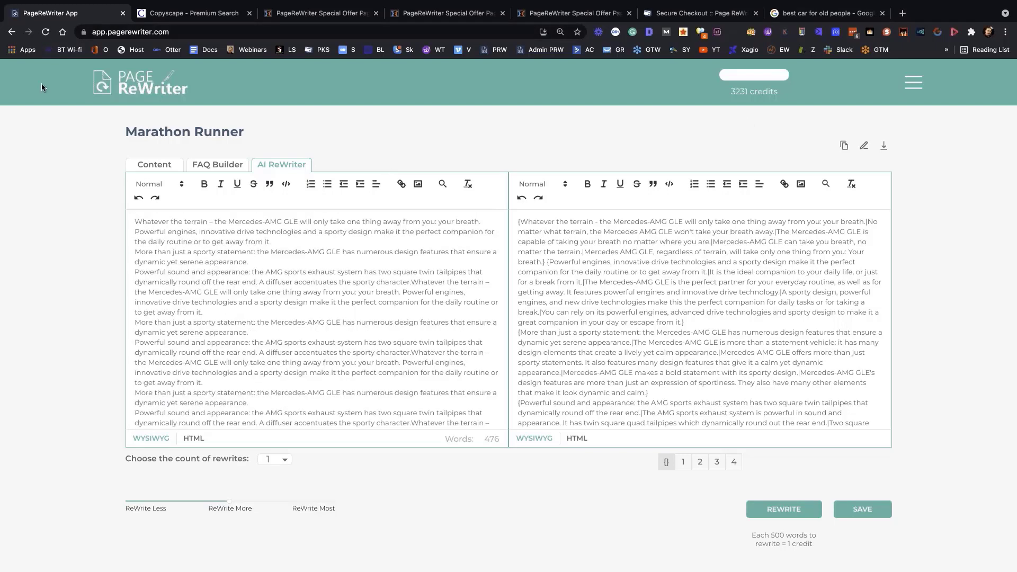